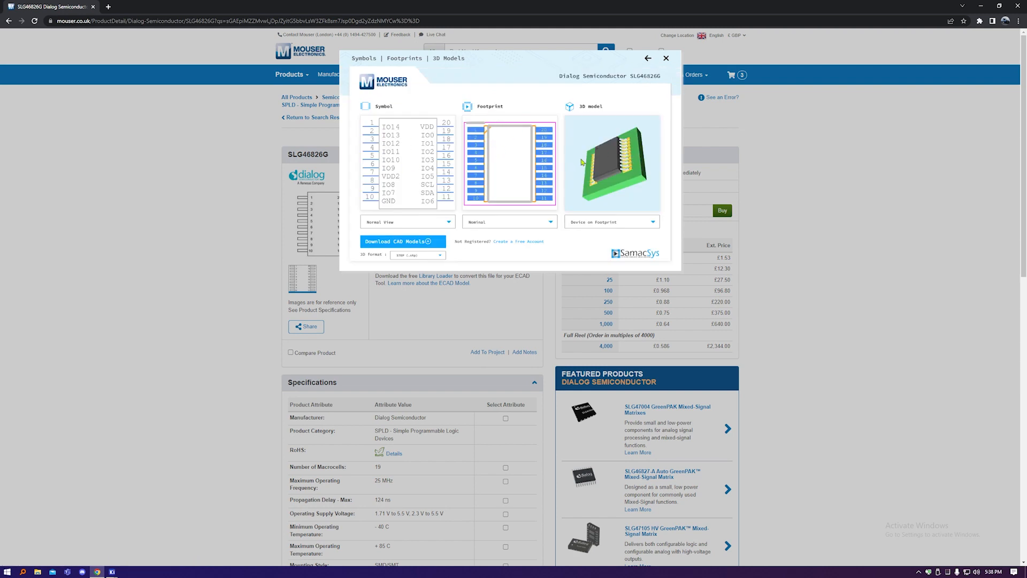
Download the SLG46826G CAD models from the part's ECAD model viewer in STEP 3D format, signing in to the account.
{"action": "left_click", "coordinate": [477, 320]}
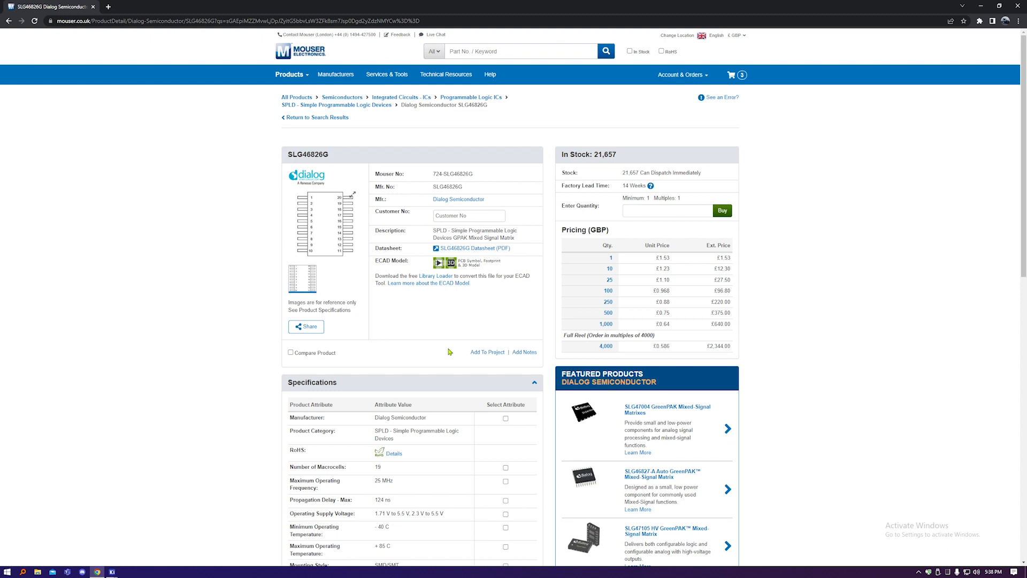
{"action": "left_click", "coordinate": [450, 264]}
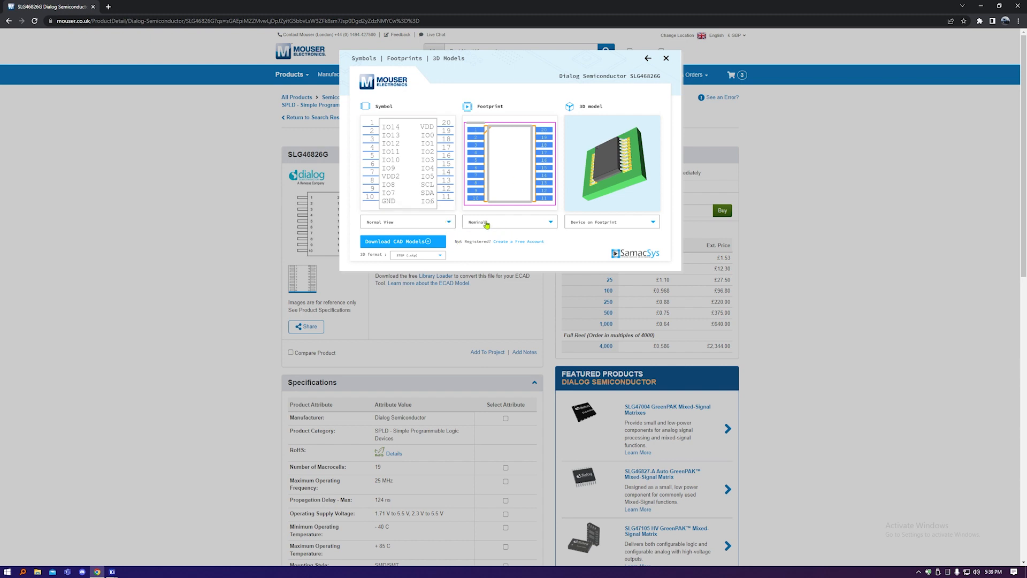
{"action": "left_click", "coordinate": [436, 256]}
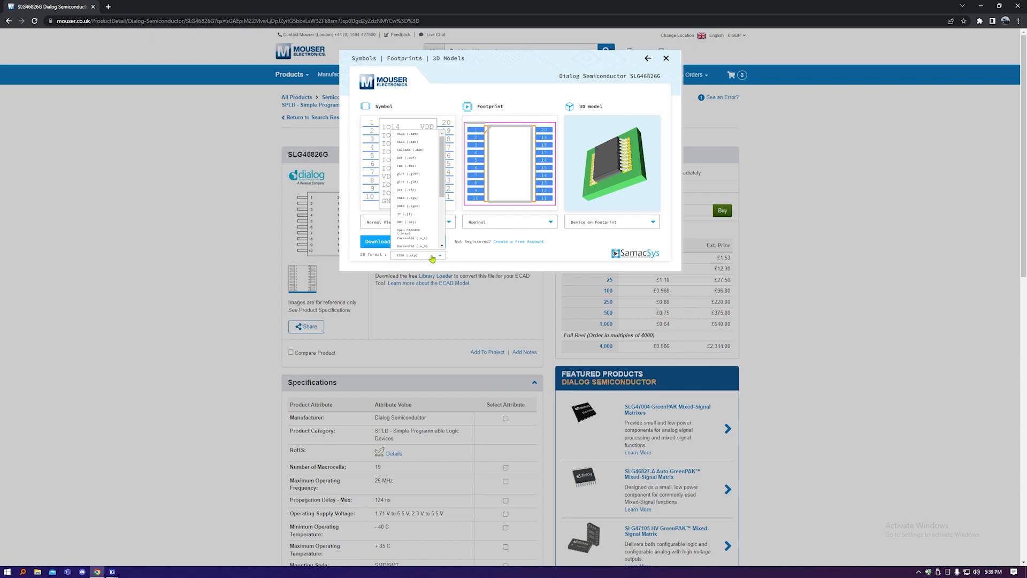
{"action": "left_click", "coordinate": [435, 256]}
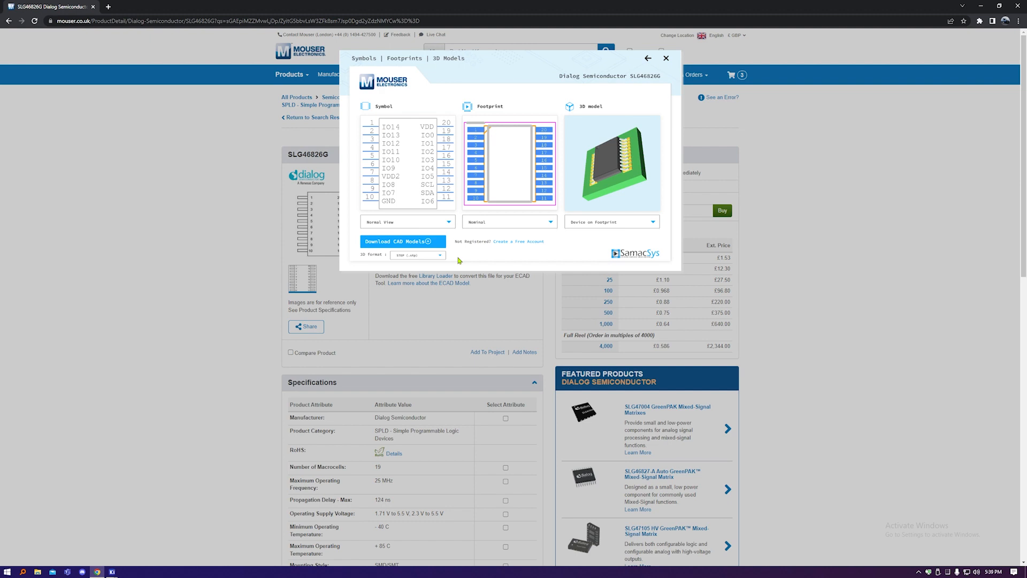
{"action": "left_click", "coordinate": [427, 242]}
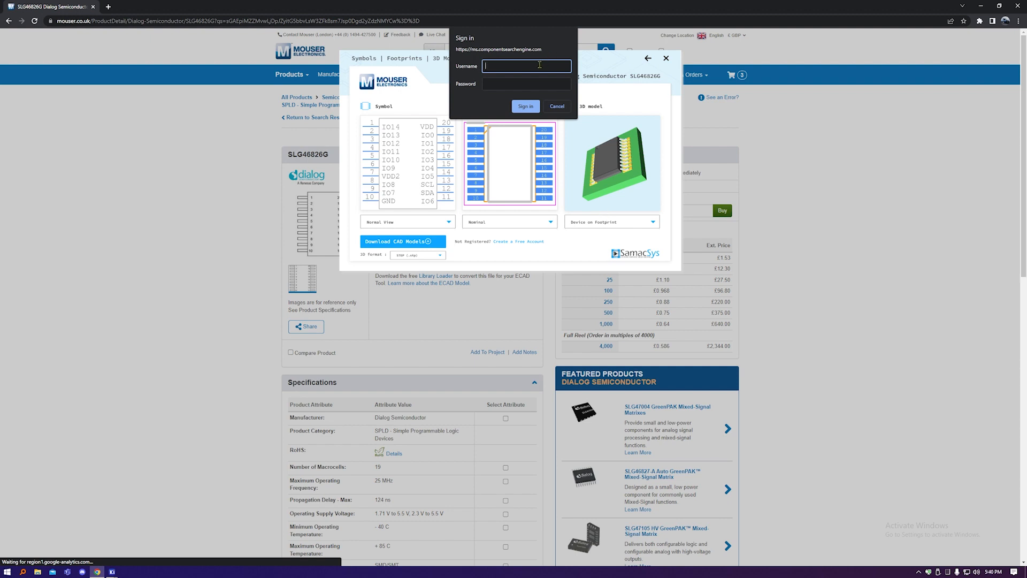
{"action": "left_click", "coordinate": [526, 107]}
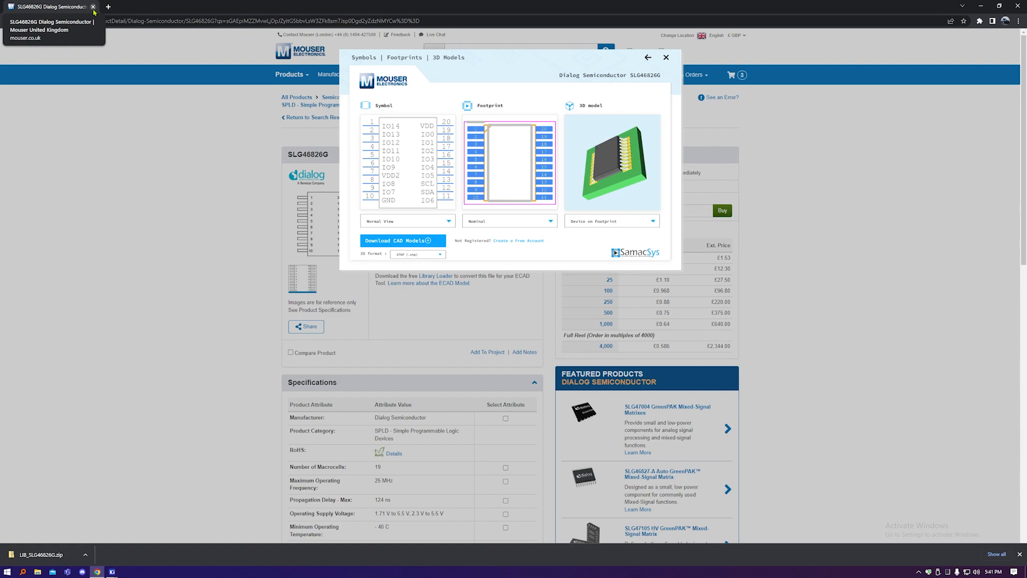
Switch to File Explorer and extract LIB_SLG46826G.zip from Downloads into its default LIB_SLG46826G folder.
{"action": "left_click", "coordinate": [858, 113]}
{"action": "left_click", "coordinate": [982, 5]}
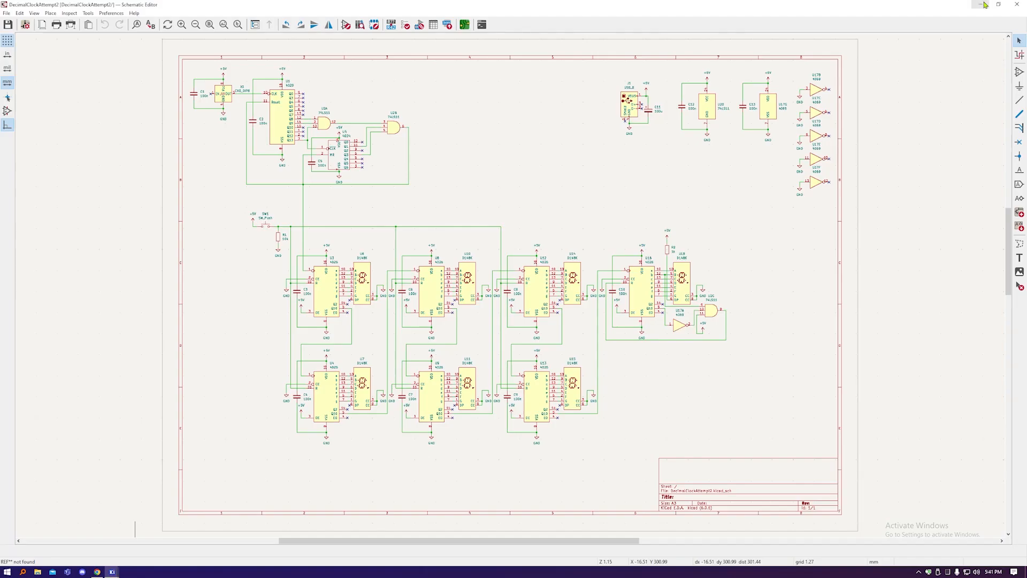
{"action": "key", "text": "super+e"}
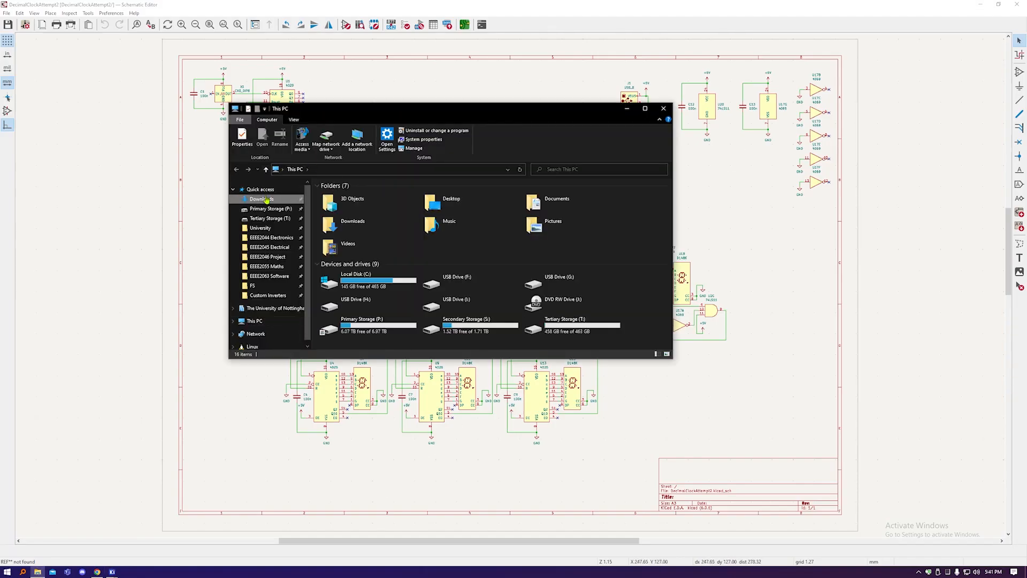
{"action": "left_click", "coordinate": [266, 200]}
{"action": "left_click_drag", "start_coordinate": [441, 109], "coordinate": [454, 111]}
{"action": "left_click", "coordinate": [358, 207]}
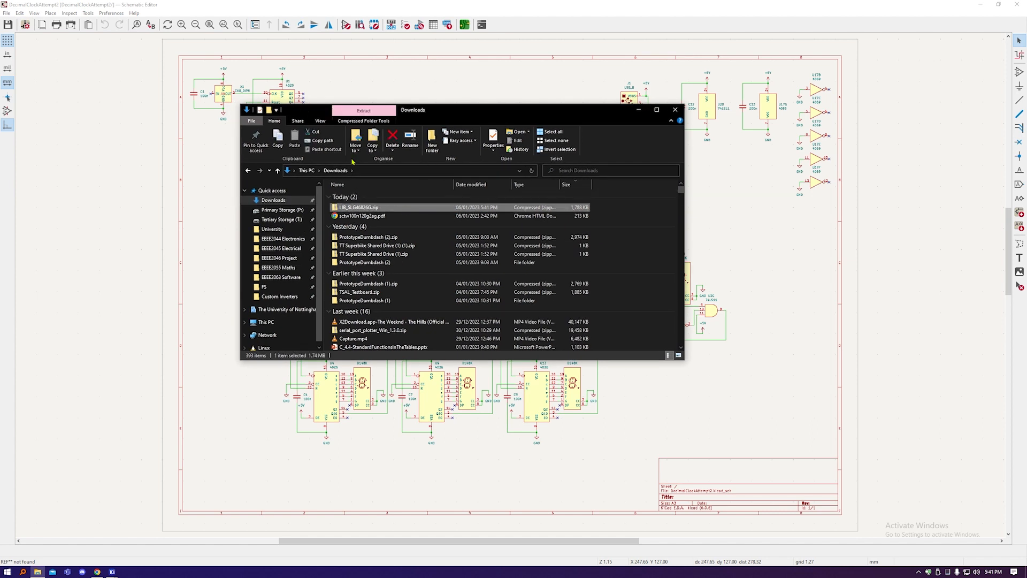
{"action": "left_click", "coordinate": [363, 118]}
{"action": "left_click", "coordinate": [420, 140]}
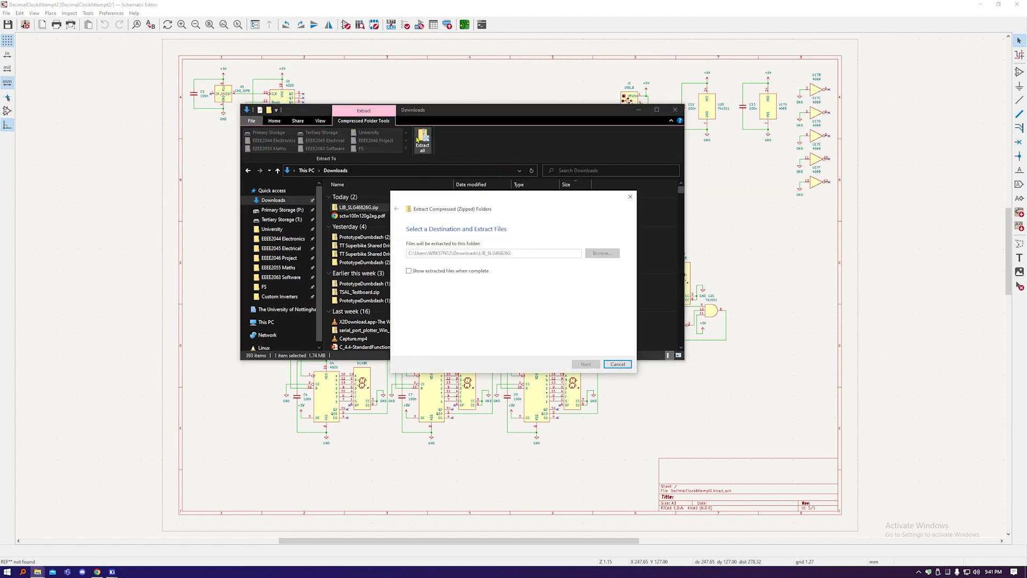
{"action": "key", "text": "Return"}
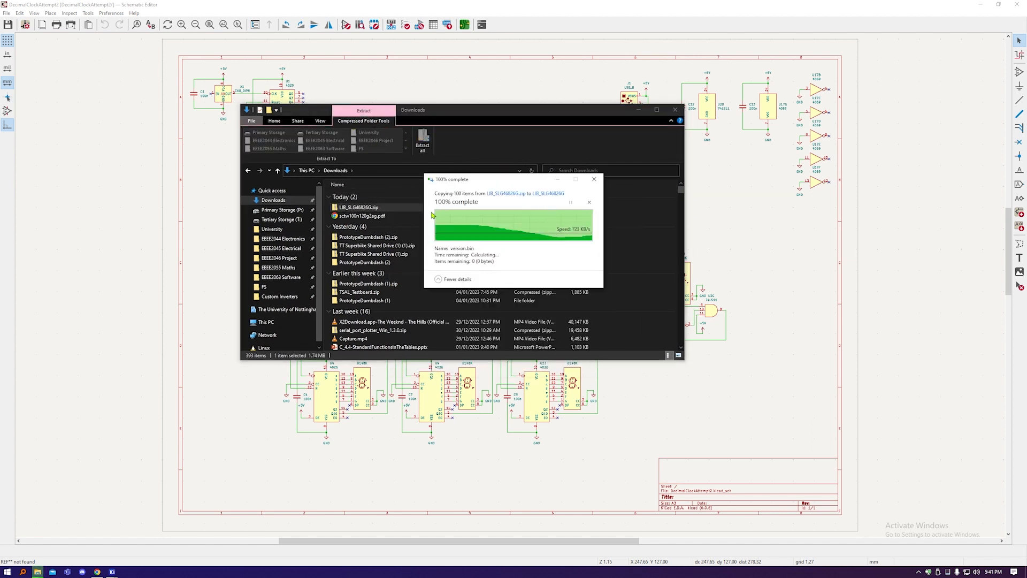
Check the KiCad subfolder of the extracted SLG46826G library for its symbol and footprint files, and return to the Schematic Editor.
{"action": "double_click", "coordinate": [385, 224]}
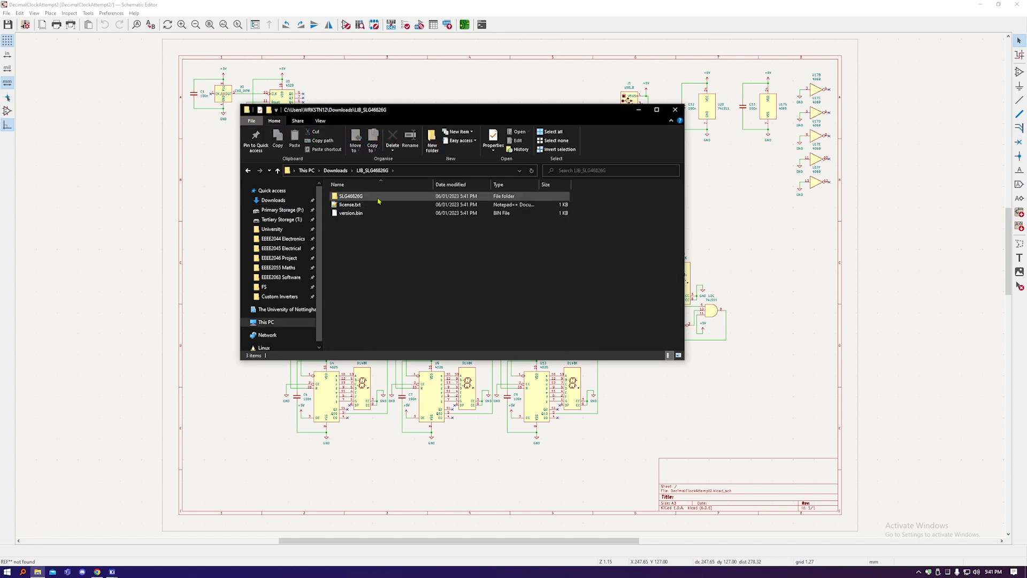
{"action": "double_click", "coordinate": [377, 198]}
{"action": "scroll", "coordinate": [395, 247], "scroll_direction": "down", "scroll_amount": 3}
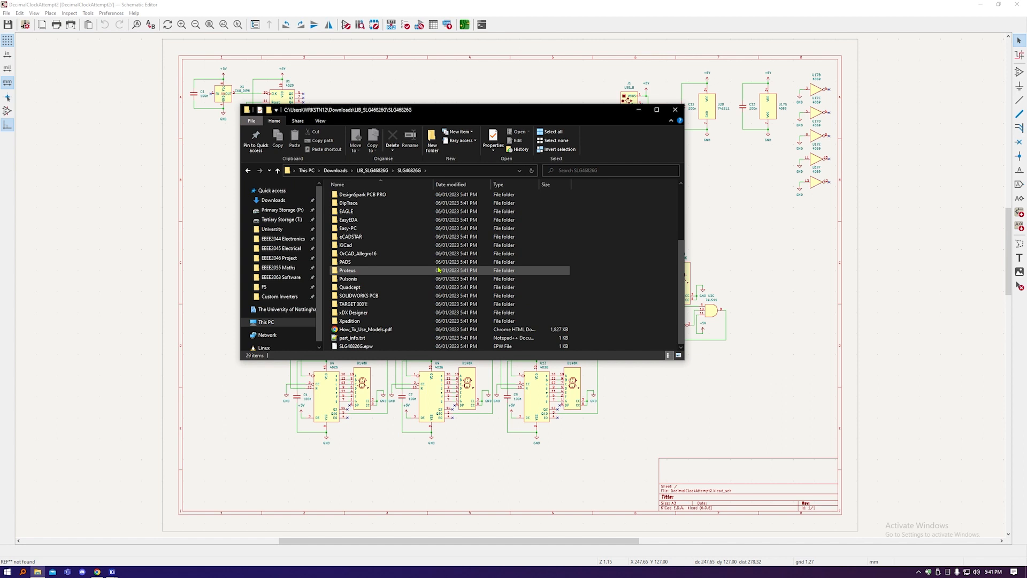
{"action": "scroll", "coordinate": [415, 257], "scroll_direction": "up", "scroll_amount": 1}
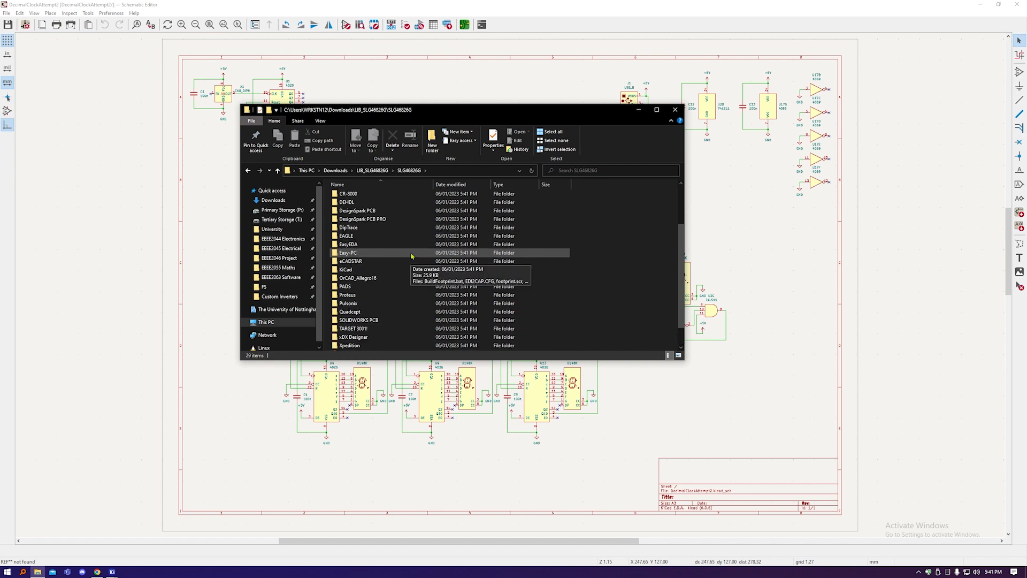
{"action": "double_click", "coordinate": [387, 270]}
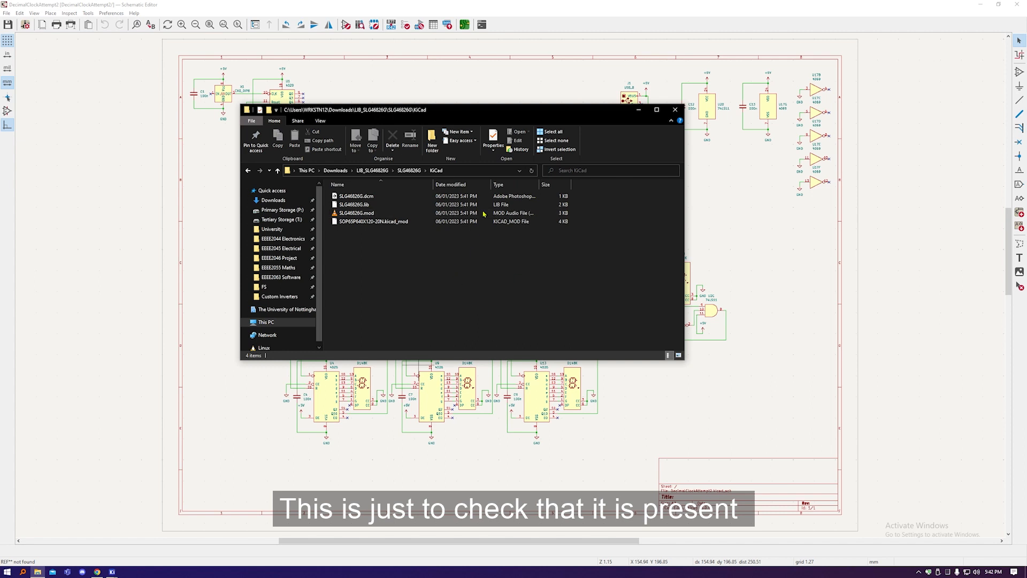
{"action": "left_click", "coordinate": [471, 92]}
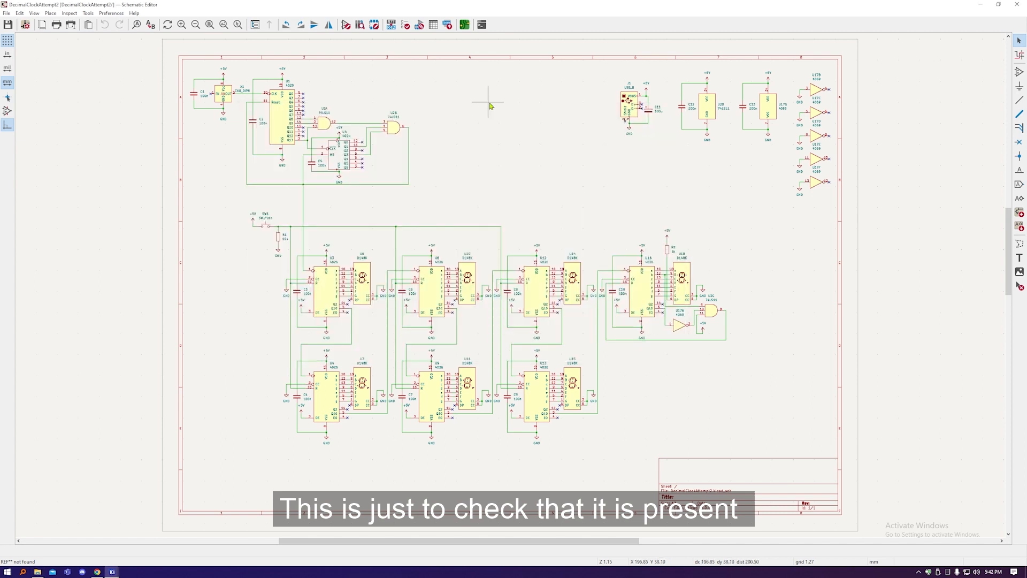
Open the Symbol Editor maximized and start a new symbol library assigned to the Project library table.
{"action": "left_click", "coordinate": [347, 25]}
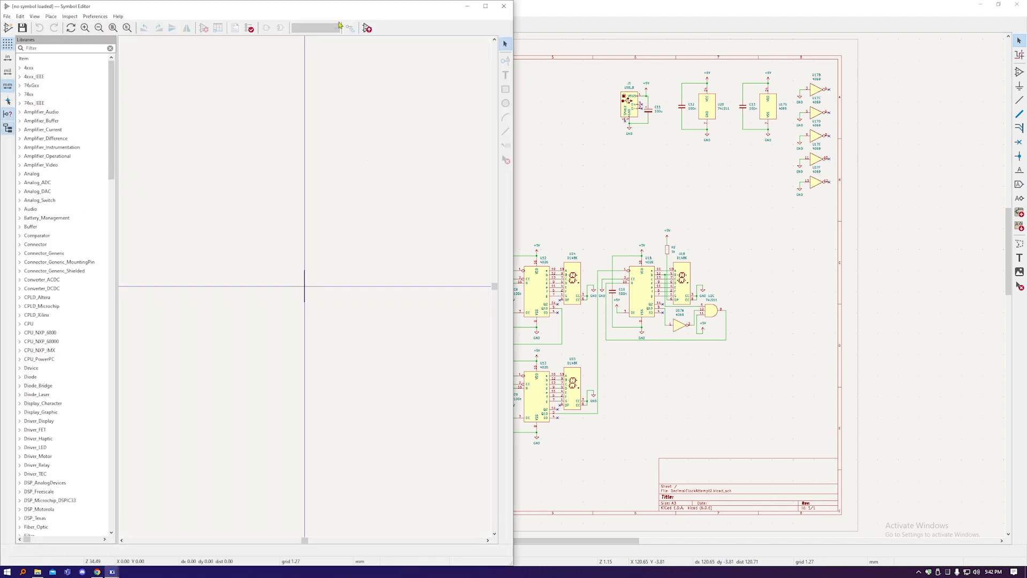
{"action": "double_click", "coordinate": [195, 7]}
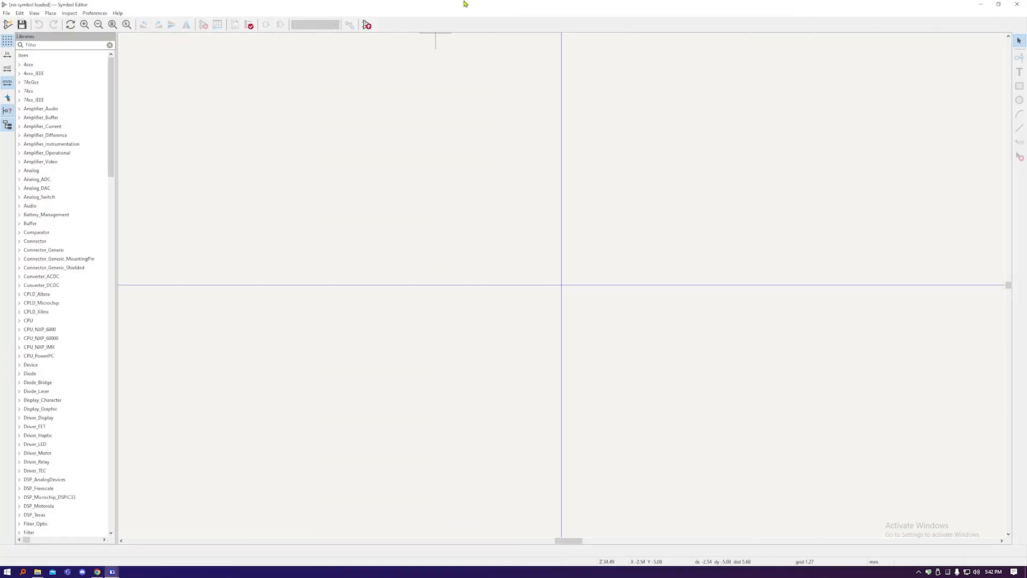
{"action": "left_click", "coordinate": [6, 12]}
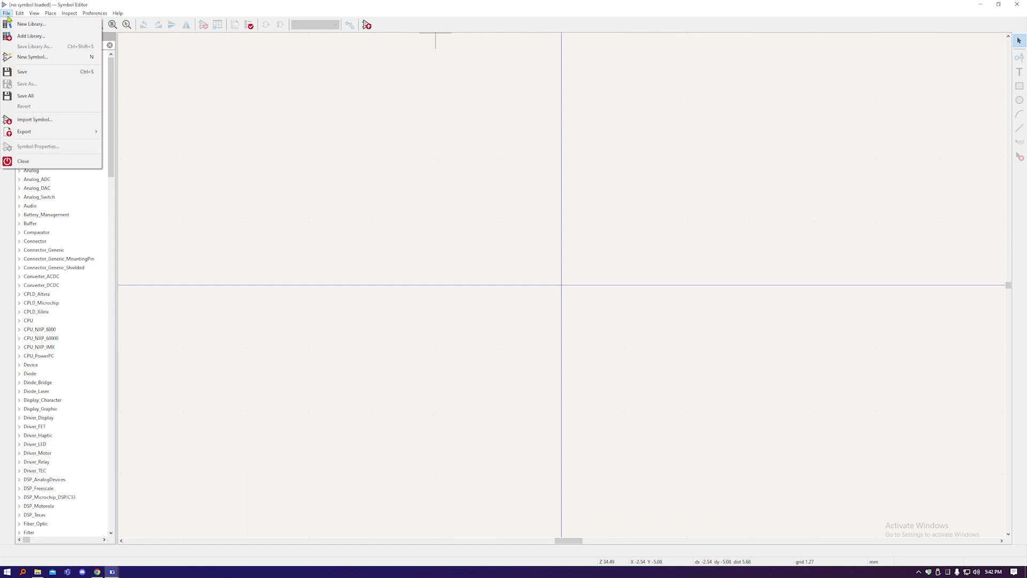
{"action": "left_click", "coordinate": [10, 24]}
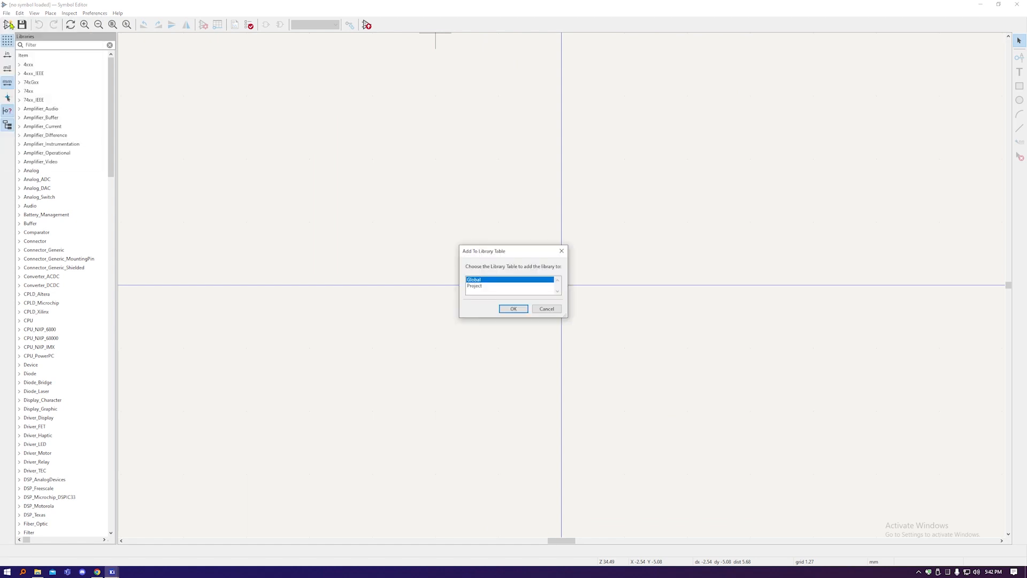
{"action": "left_click", "coordinate": [481, 287]}
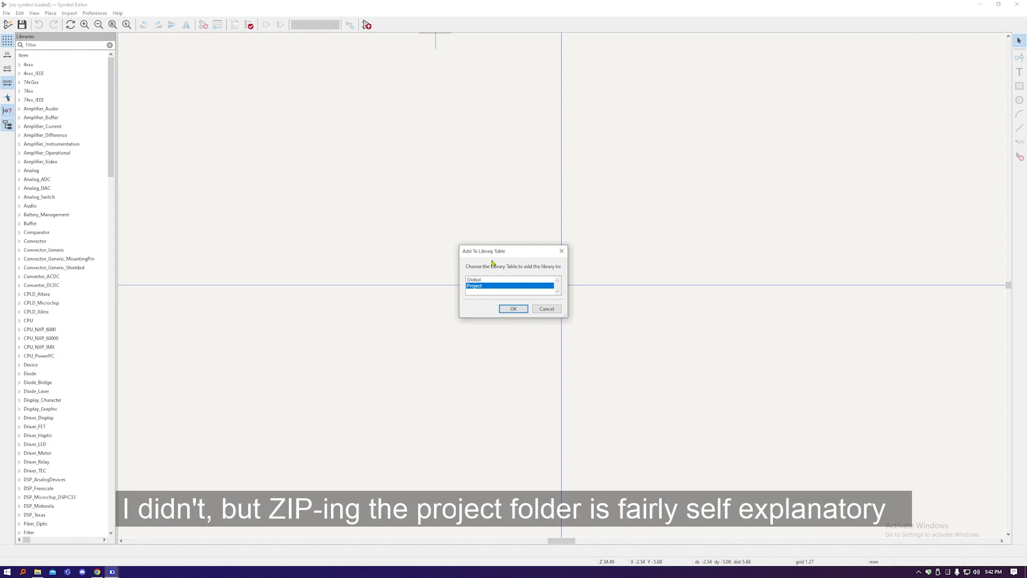
{"action": "left_click", "coordinate": [514, 309]}
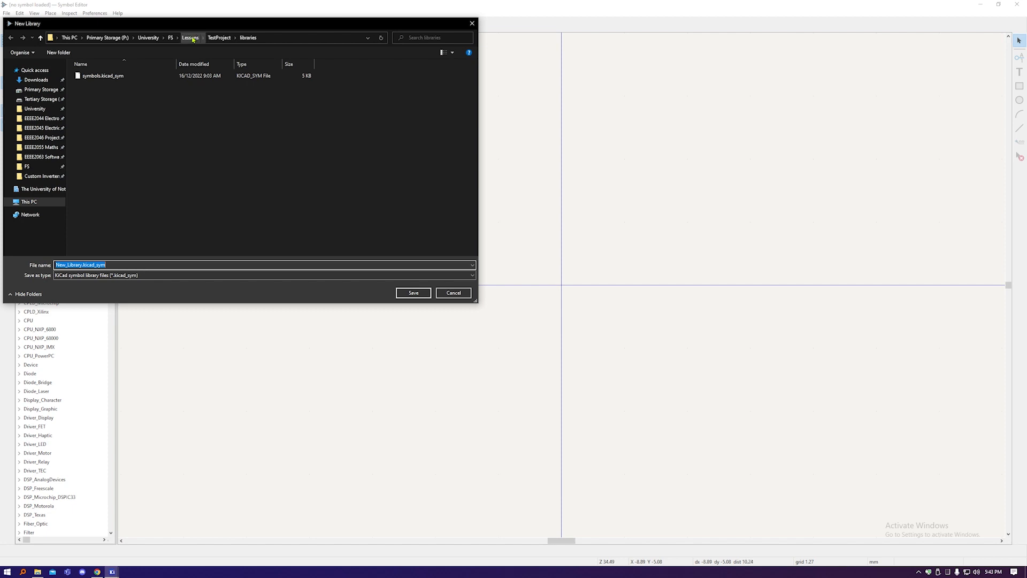
Create a folder named libraries inside the DecimalClockAttempt2 project folder under Lessons.
{"action": "left_click", "coordinate": [192, 38]}
{"action": "double_click", "coordinate": [156, 119]}
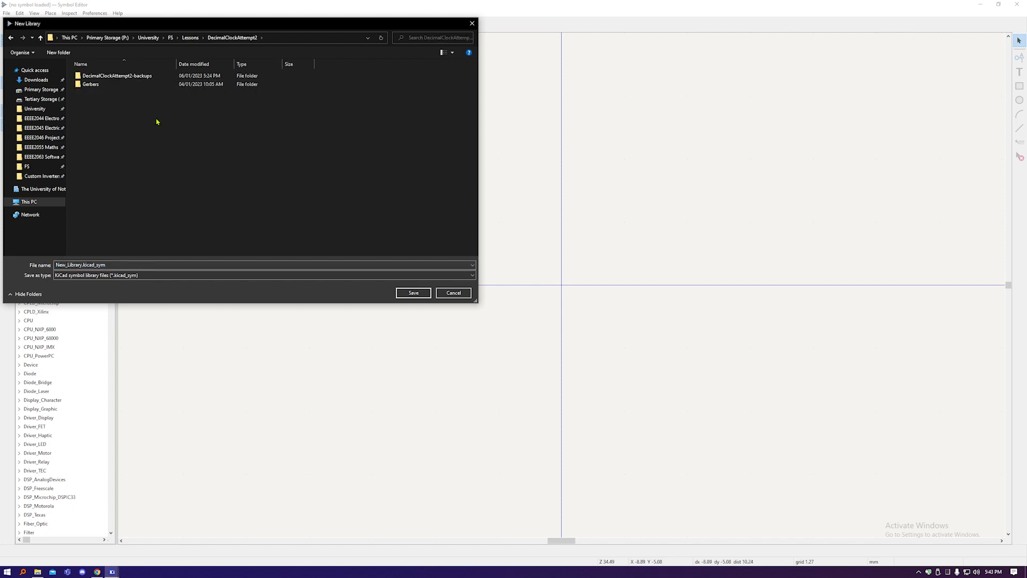
{"action": "left_click", "coordinate": [63, 52]}
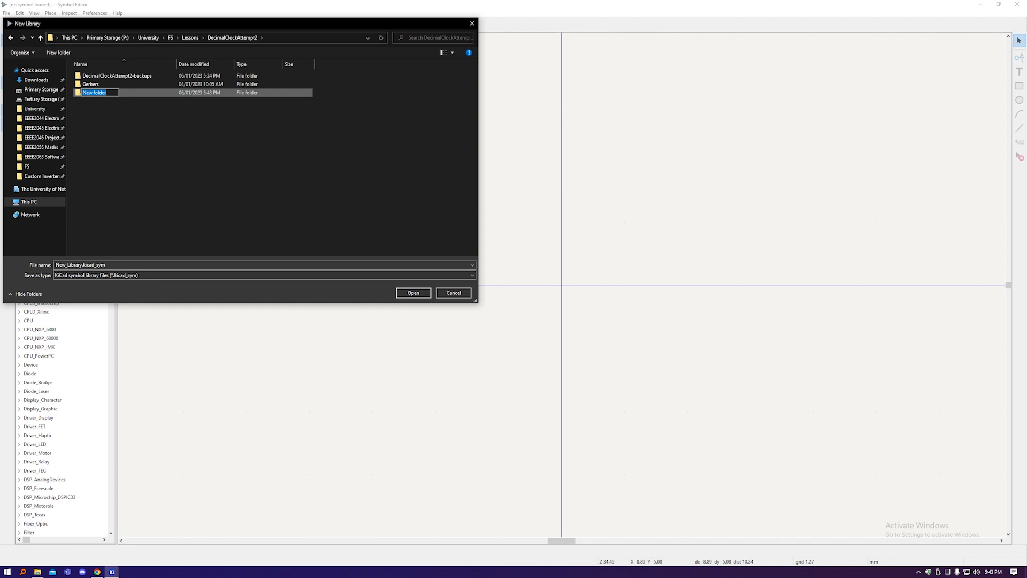
{"action": "type", "text": "libraries"}
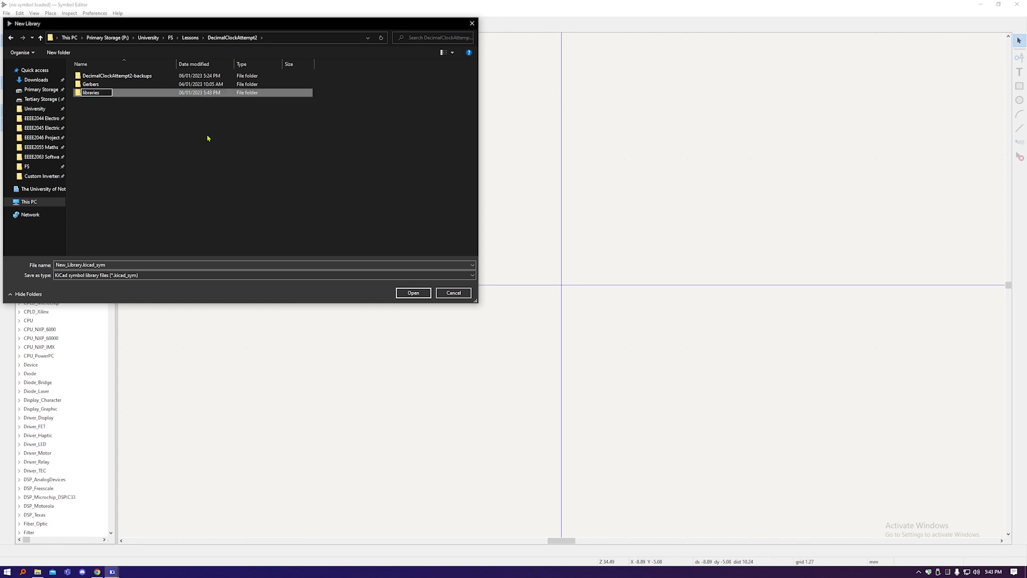
{"action": "left_click", "coordinate": [207, 138]}
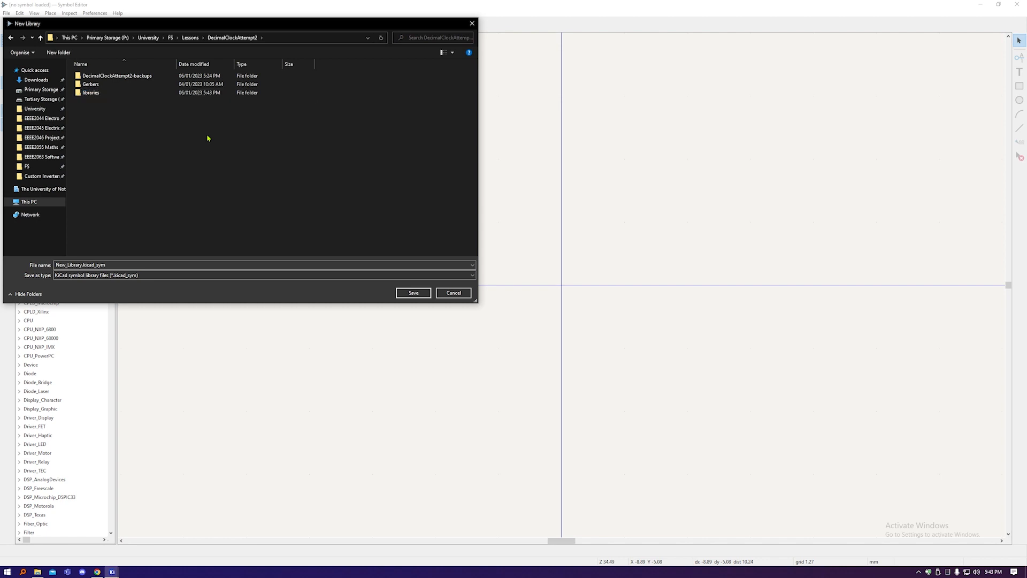
Try to save the new symbol library as symbols in the project's libraries folder.
{"action": "left_click", "coordinate": [136, 95]}
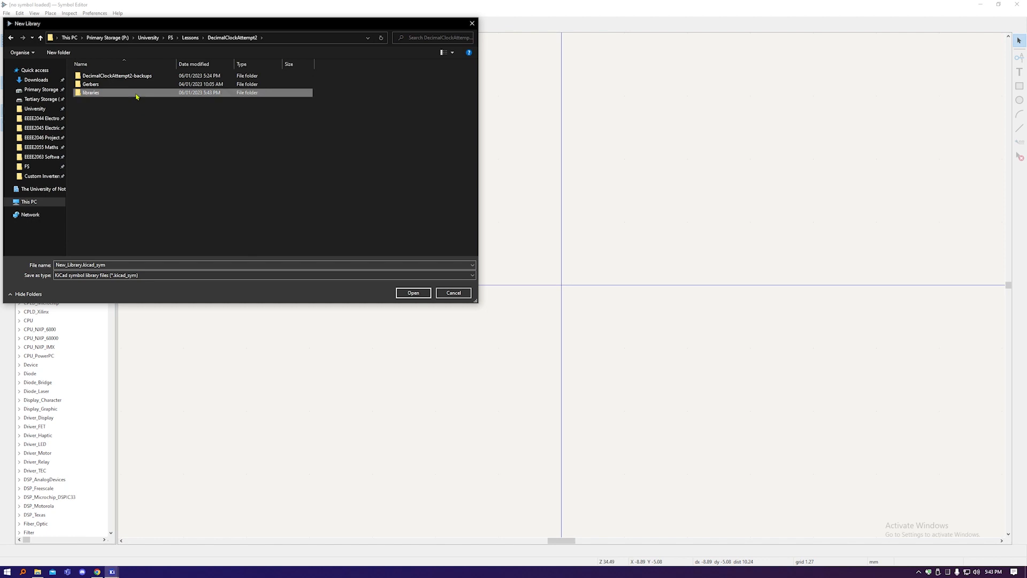
{"action": "double_click", "coordinate": [136, 94]}
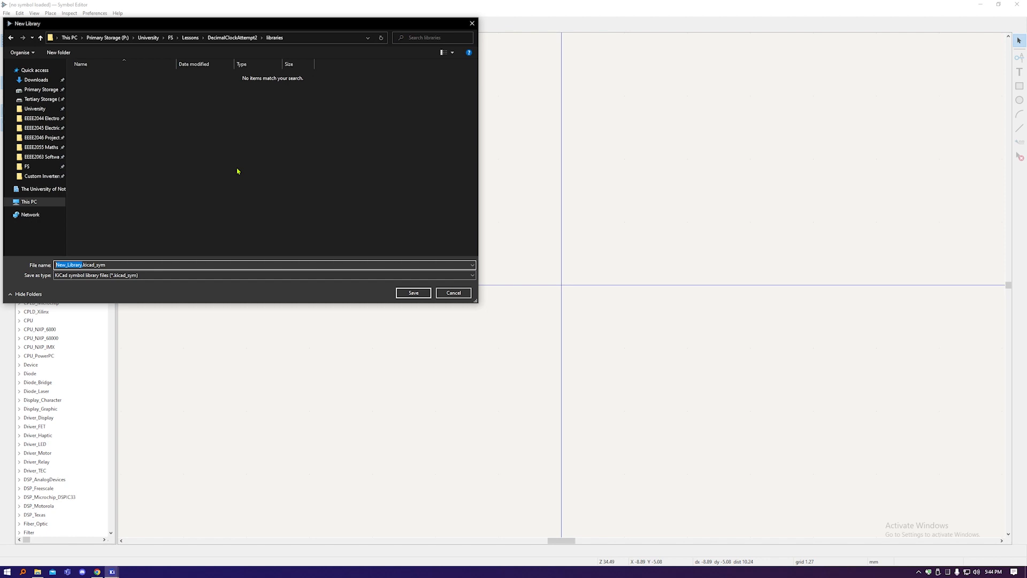
{"action": "type", "text": "symbols"}
{"action": "left_click", "coordinate": [413, 294]}
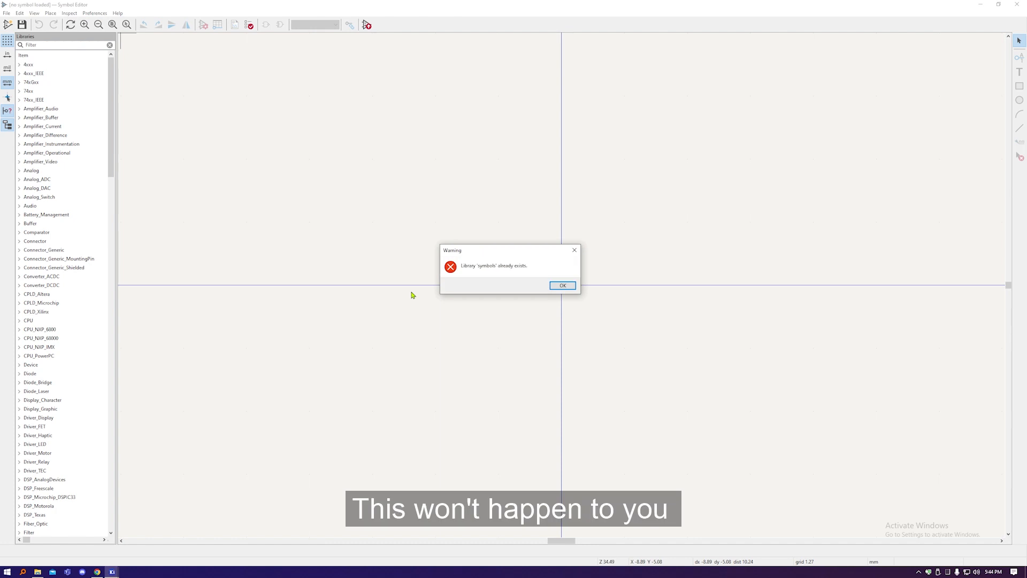
{"action": "left_click", "coordinate": [559, 286]}
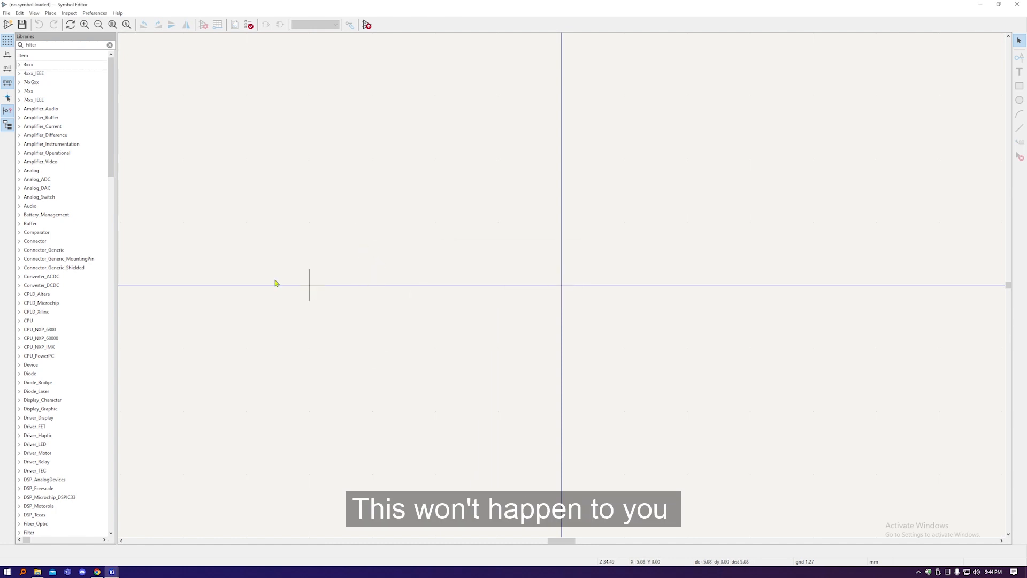
Look through the library list for the existing symbols library and expand it to examine its contents.
{"action": "scroll", "coordinate": [71, 338], "scroll_direction": "down", "scroll_amount": 20}
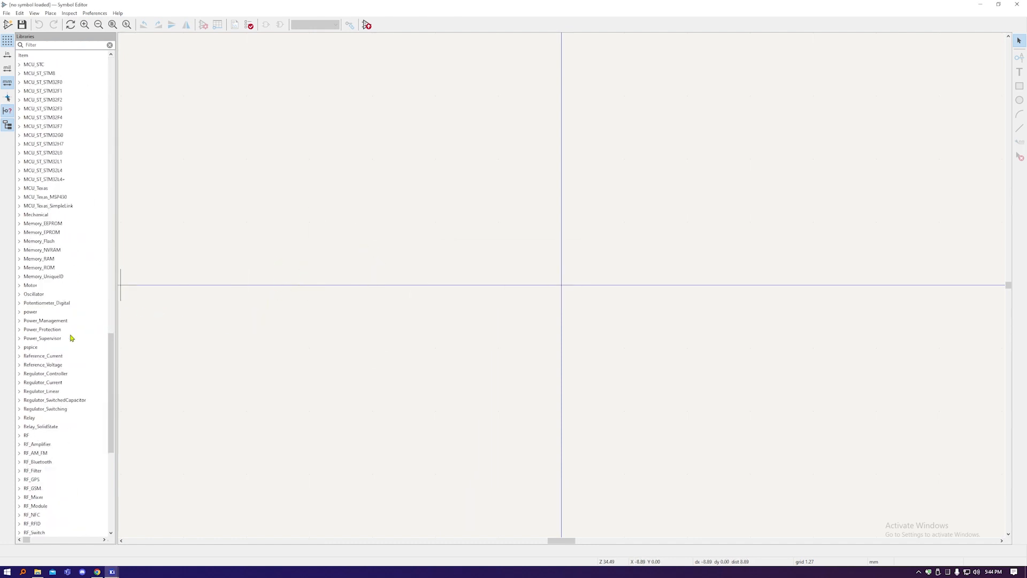
{"action": "scroll", "coordinate": [71, 338], "scroll_direction": "down", "scroll_amount": 11}
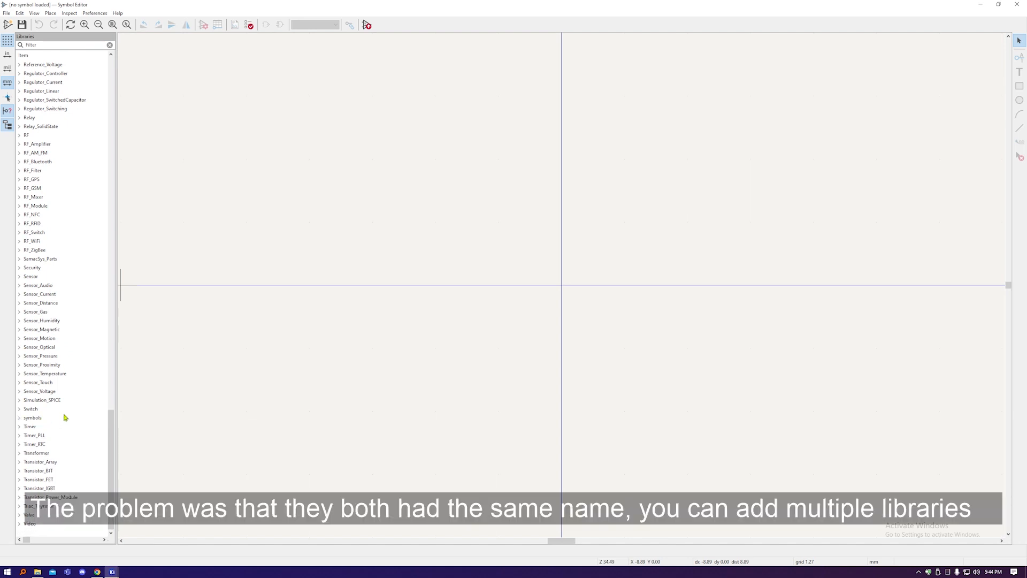
{"action": "scroll", "coordinate": [65, 417], "scroll_direction": "up", "scroll_amount": 20}
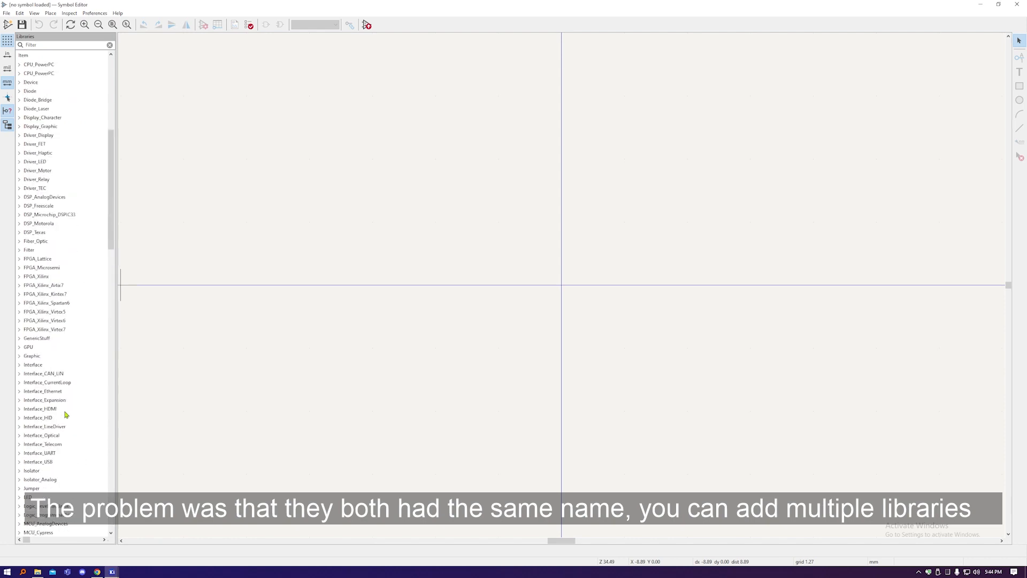
{"action": "scroll", "coordinate": [65, 418], "scroll_direction": "down", "scroll_amount": 8}
{"action": "scroll", "coordinate": [64, 417], "scroll_direction": "down", "scroll_amount": 18}
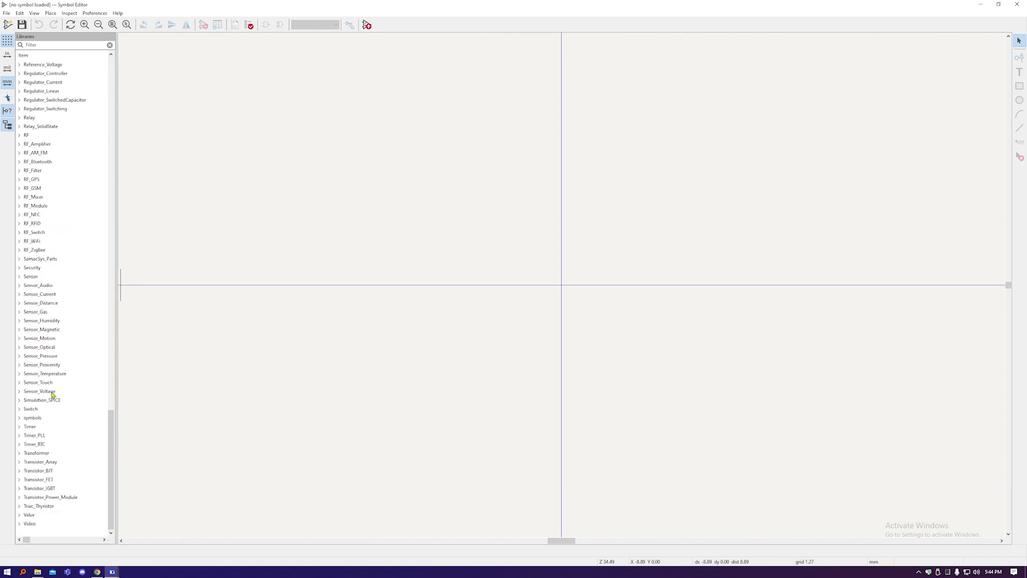
{"action": "left_click", "coordinate": [20, 418]}
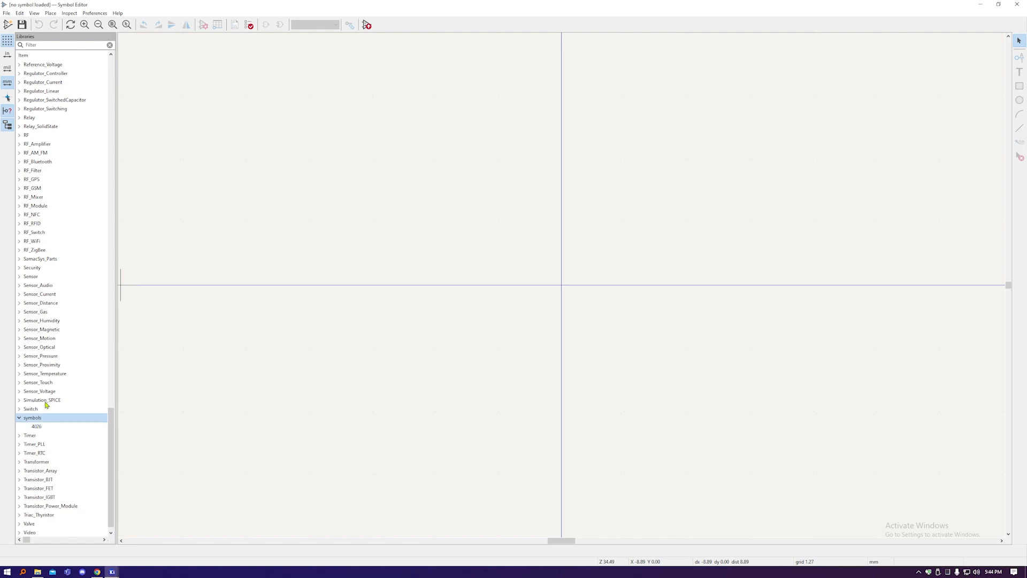
Import SLG46826G.lib from the KiCad folder inside the downloaded LIB_SLG46826G folder into the symbols library and close the Symbol Editor.
{"action": "left_click", "coordinate": [6, 13]}
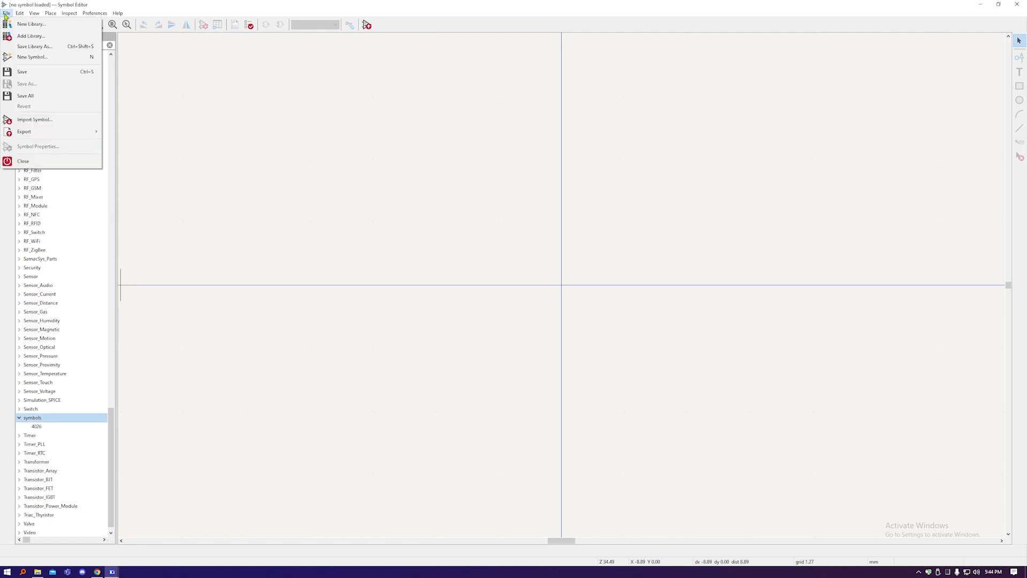
{"action": "left_click", "coordinate": [37, 120]}
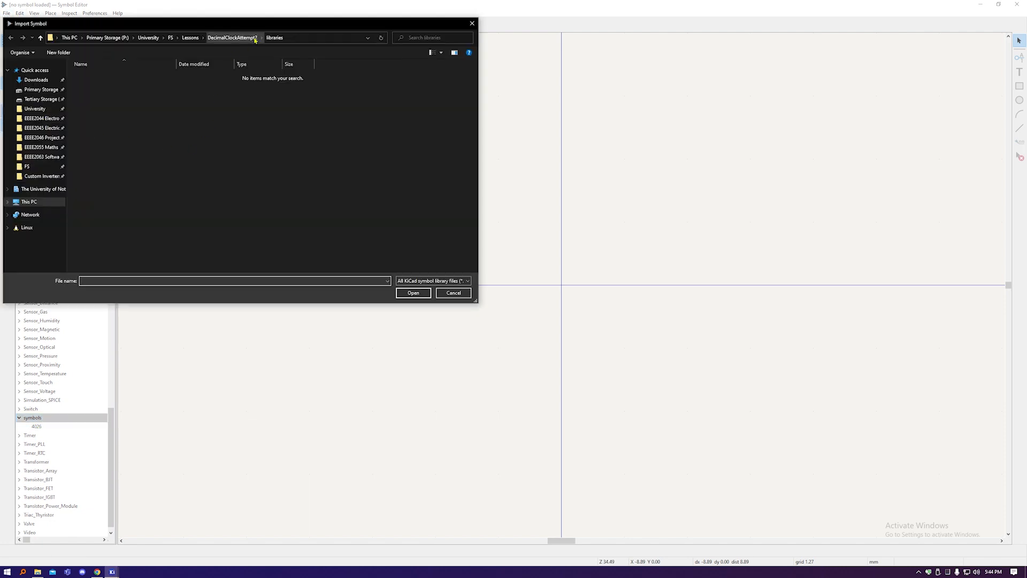
{"action": "left_click", "coordinate": [35, 80]}
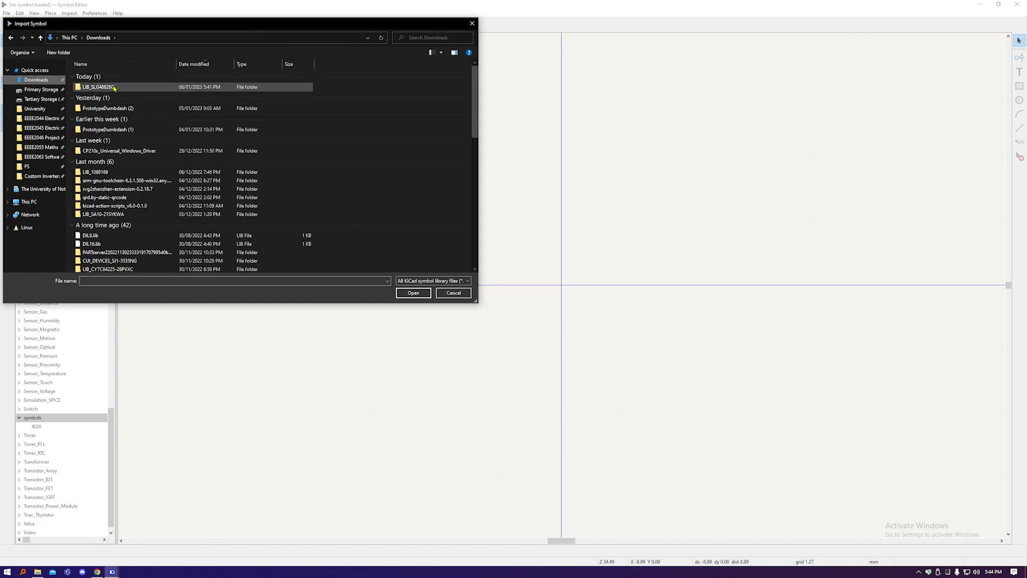
{"action": "double_click", "coordinate": [114, 87]}
{"action": "double_click", "coordinate": [113, 76]}
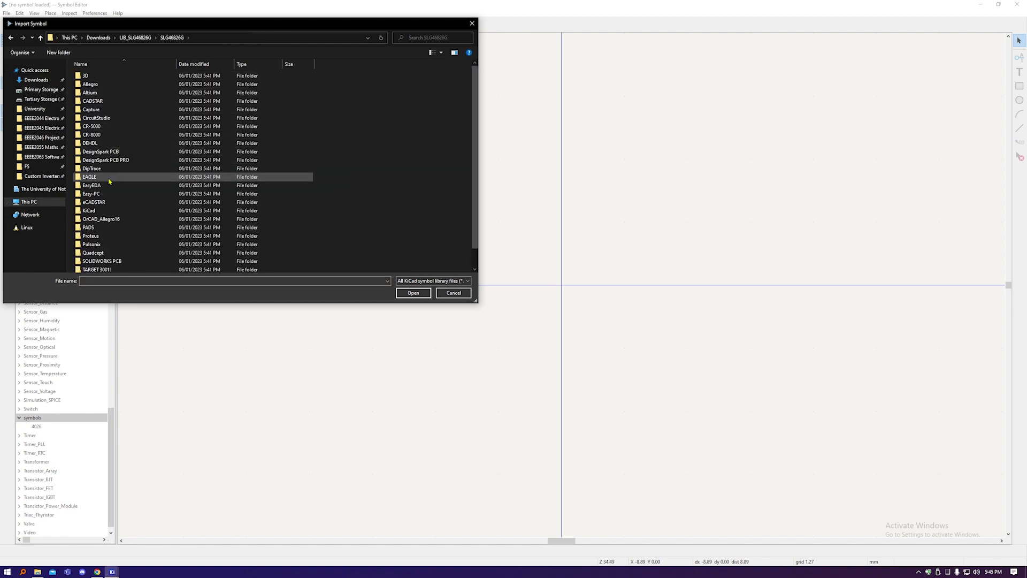
{"action": "double_click", "coordinate": [107, 211]}
{"action": "left_click", "coordinate": [117, 77]}
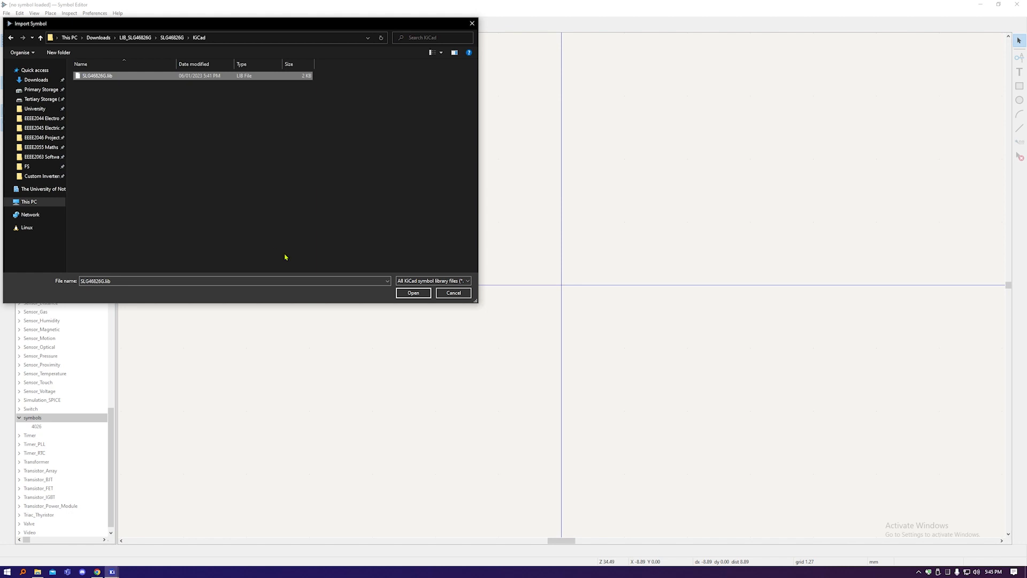
{"action": "left_click", "coordinate": [414, 293]}
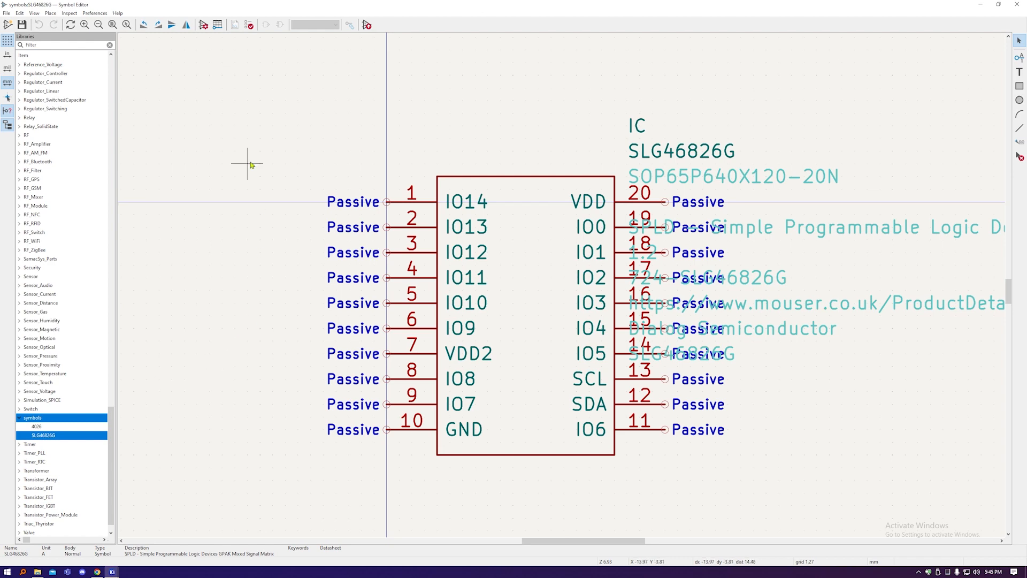
{"action": "left_click", "coordinate": [1017, 4]}
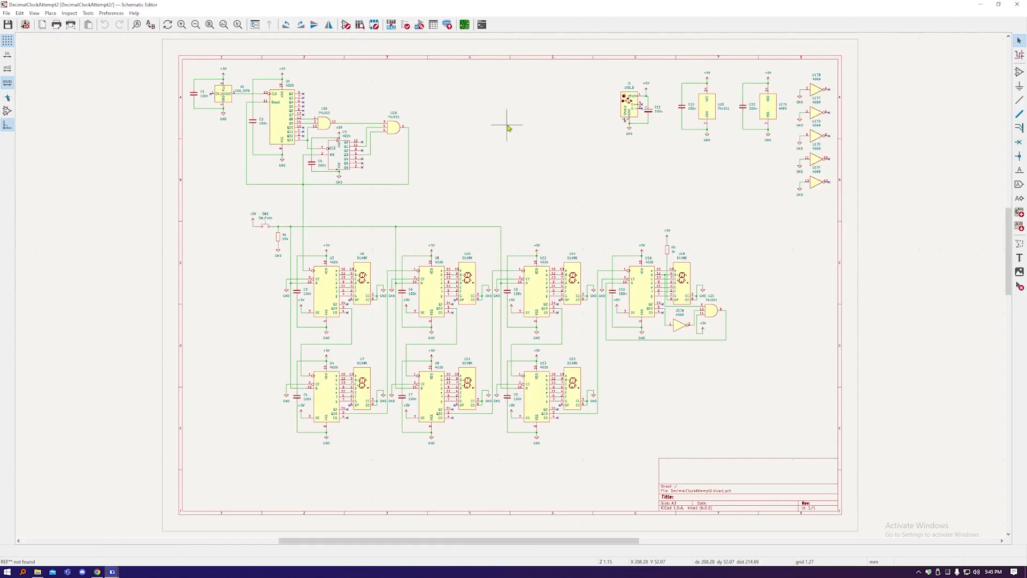
Place the SLG46826G symbol from the symbols library in the empty schematic area between gate U2B and USB connector J1.
{"action": "left_click", "coordinate": [359, 25]}
{"action": "scroll", "coordinate": [184, 257], "scroll_direction": "down", "scroll_amount": 5}
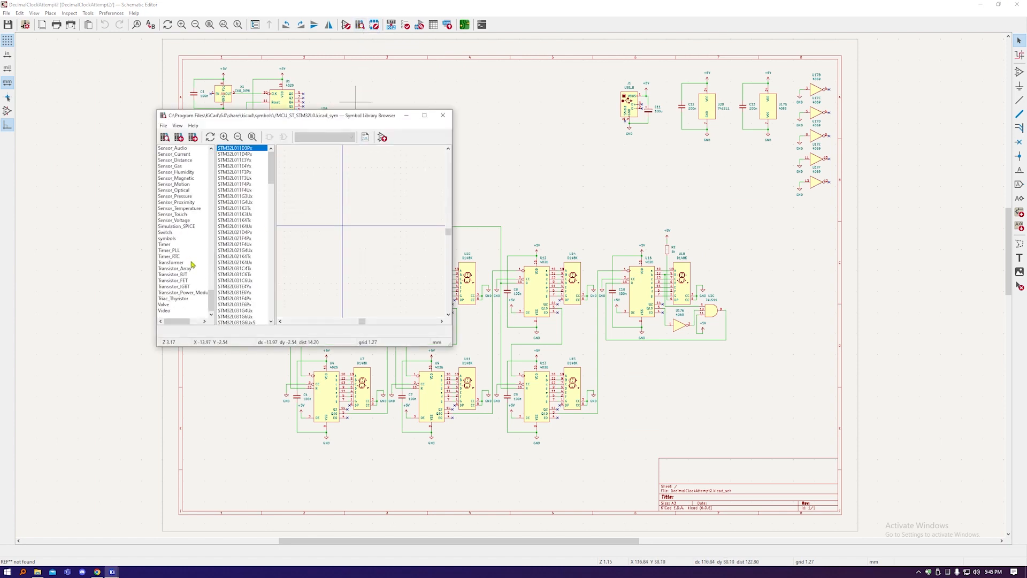
{"action": "left_click", "coordinate": [183, 238]}
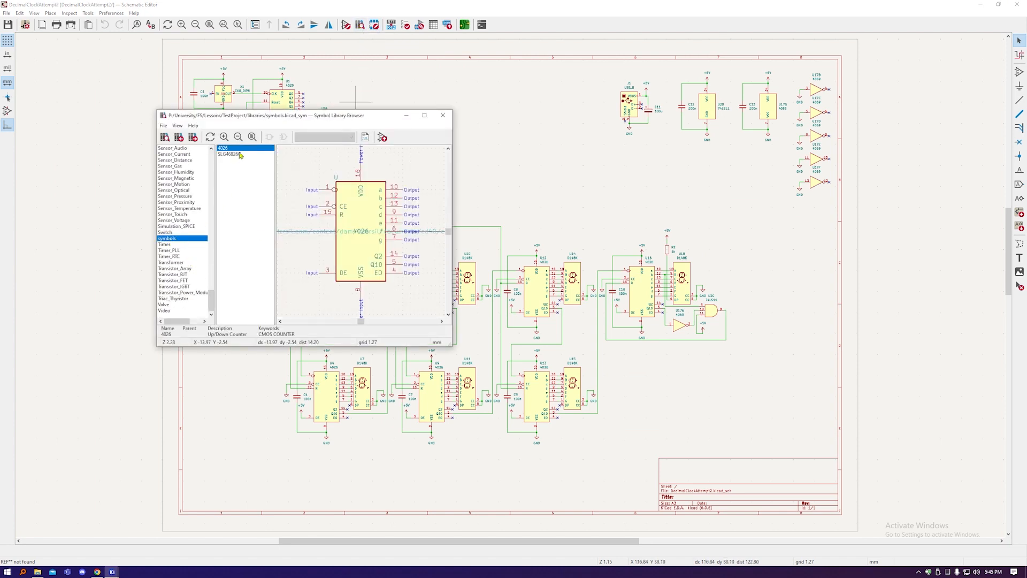
{"action": "left_click", "coordinate": [242, 154]}
{"action": "double_click", "coordinate": [242, 154]}
{"action": "left_click", "coordinate": [496, 152]}
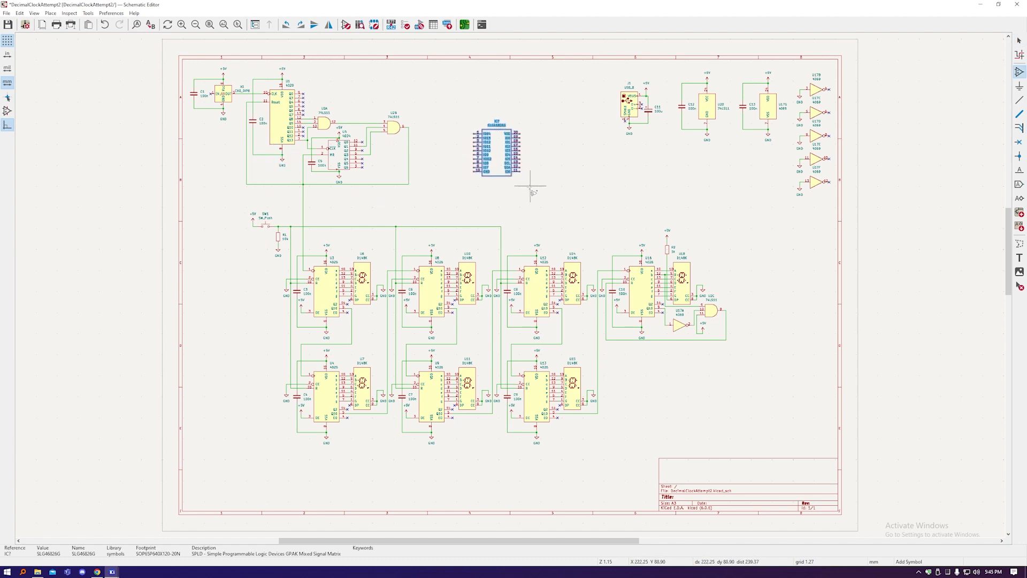
{"action": "key", "text": "Escape"}
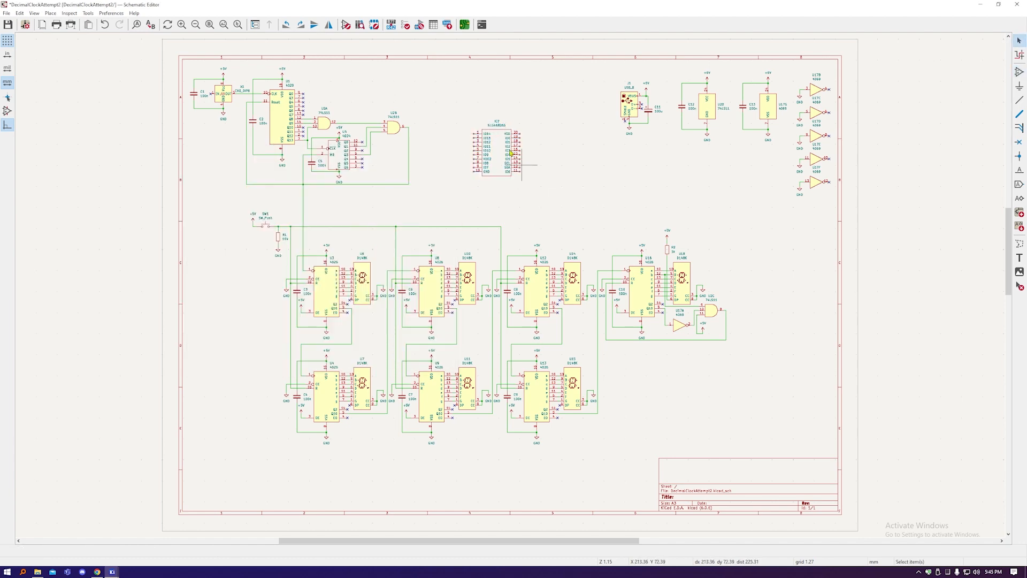
{"action": "scroll", "coordinate": [498, 137], "scroll_direction": "up", "scroll_amount": 2}
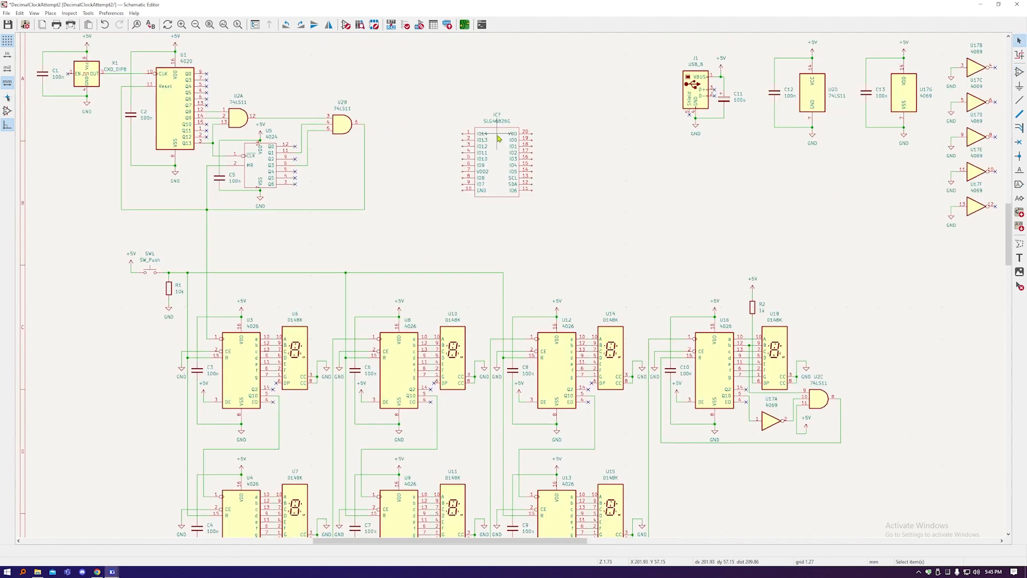
Open SLG46826G from the symbols library in the Symbol Editor, fill its body with the body background color, and close the editor.
{"action": "left_click", "coordinate": [346, 25]}
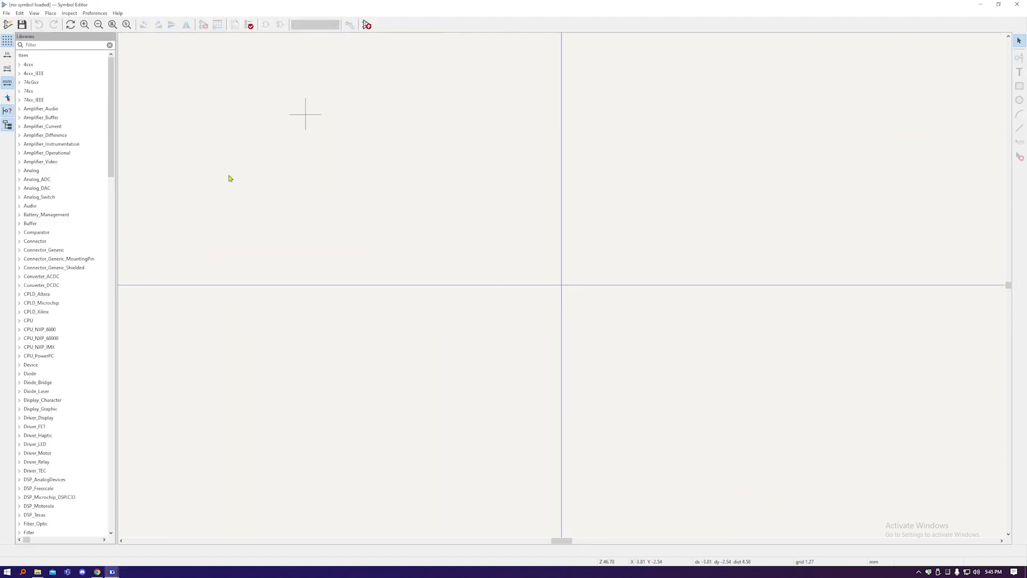
{"action": "scroll", "coordinate": [87, 407], "scroll_direction": "down", "scroll_amount": 15}
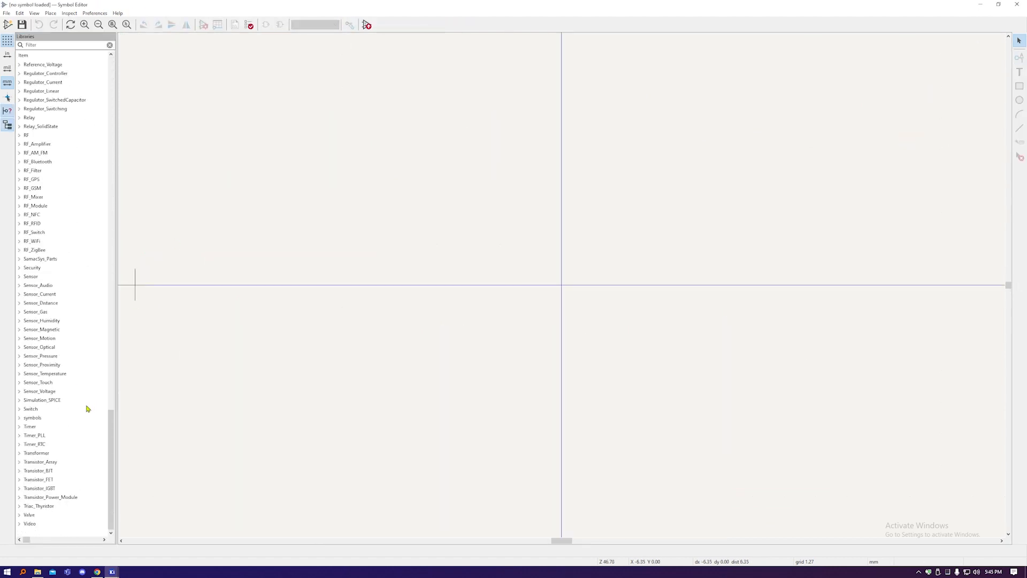
{"action": "left_click", "coordinate": [19, 418]}
{"action": "double_click", "coordinate": [51, 436]}
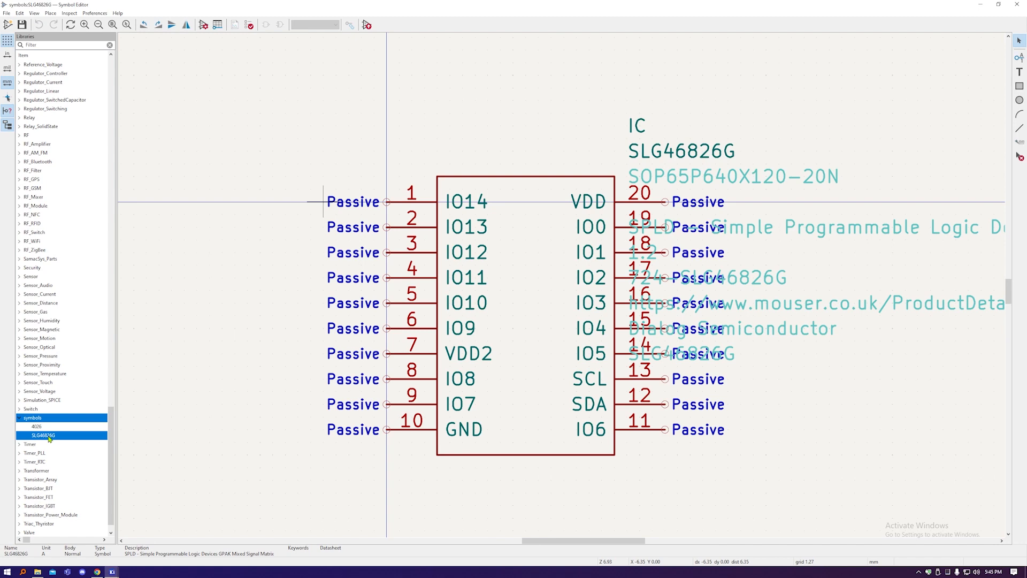
{"action": "left_click", "coordinate": [494, 179]}
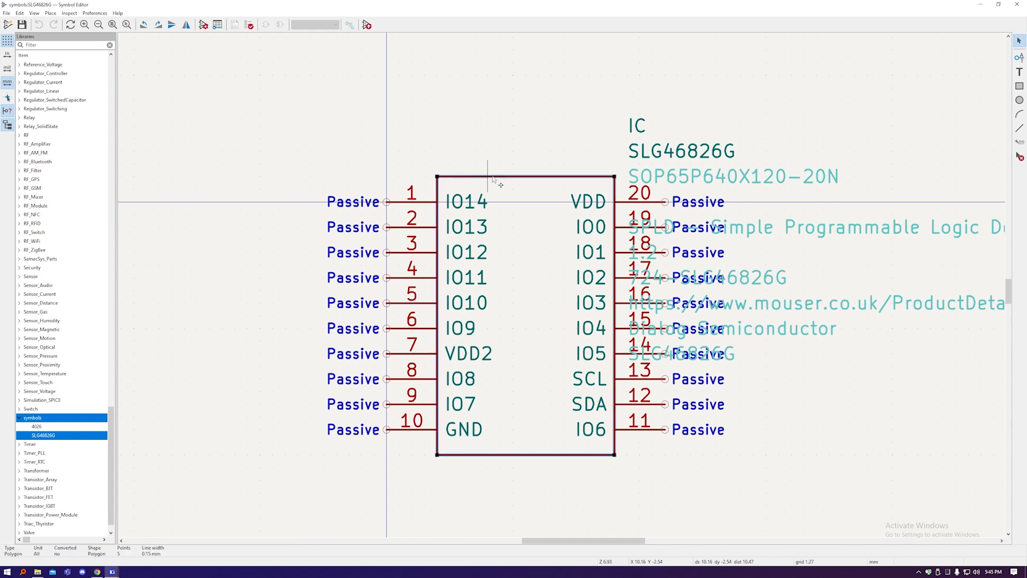
{"action": "double_click", "coordinate": [493, 178]}
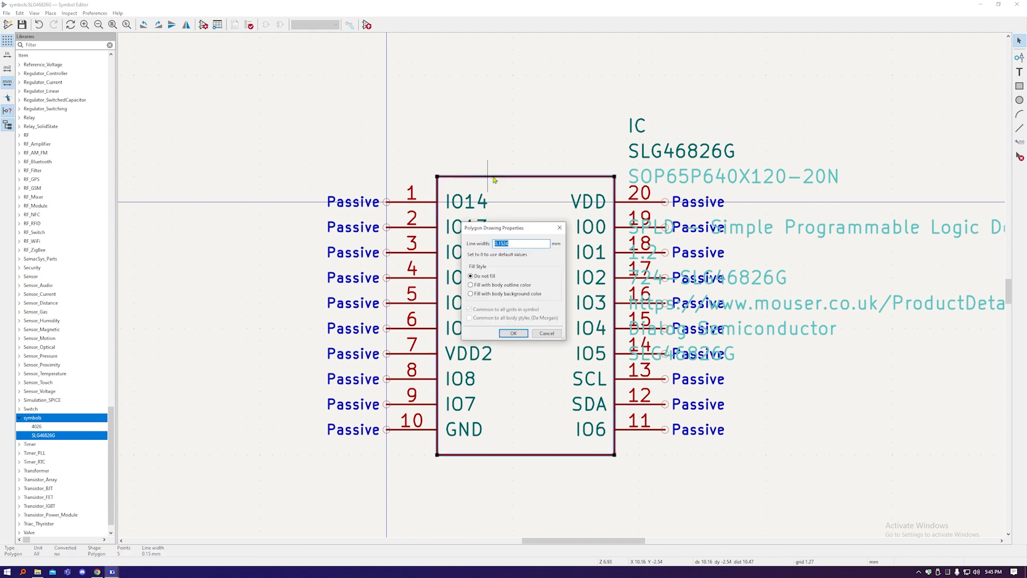
{"action": "left_click", "coordinate": [472, 294]}
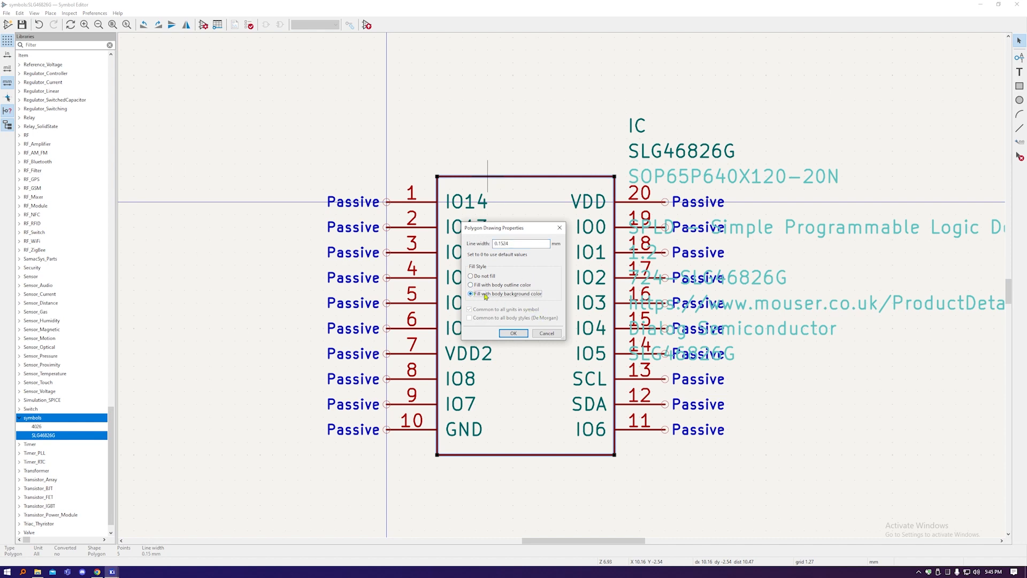
{"action": "left_click", "coordinate": [514, 334]}
{"action": "left_click", "coordinate": [526, 140]}
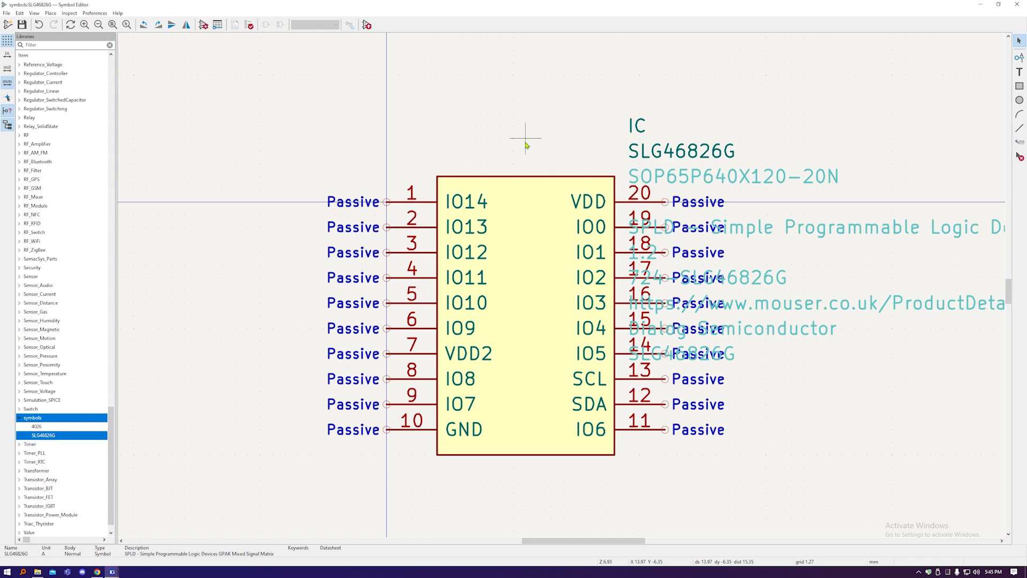
{"action": "left_click", "coordinate": [1017, 5]}
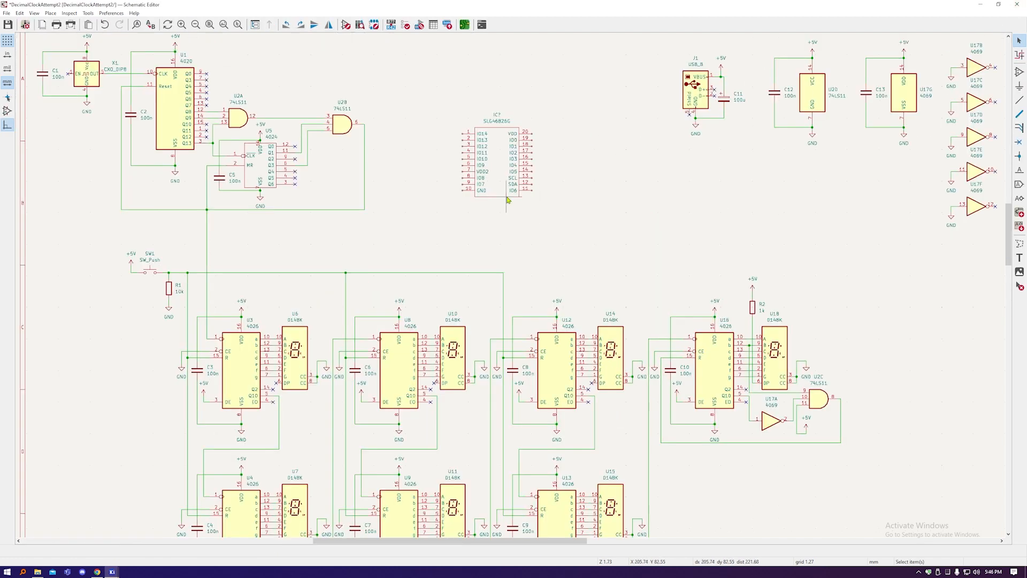
Place the edited SLG46826G symbol in the empty schematic area between gate U2B and USB connector J1.
{"action": "left_click", "coordinate": [360, 25]}
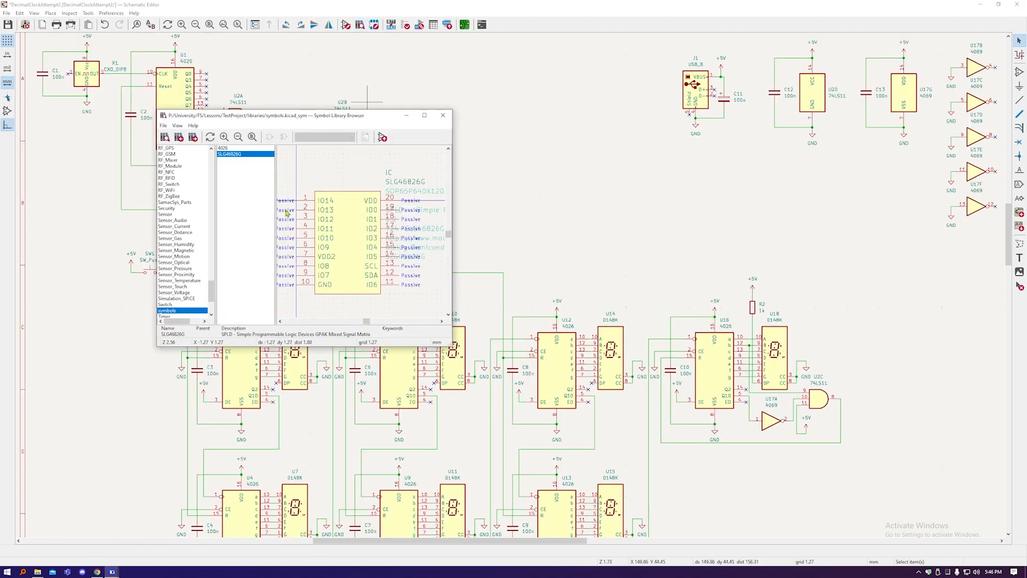
{"action": "double_click", "coordinate": [244, 155]}
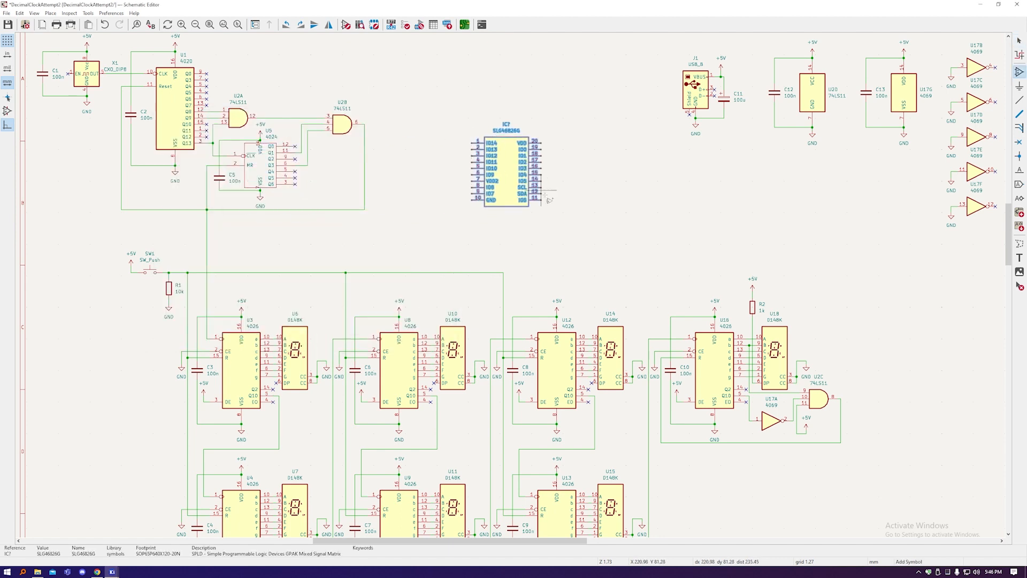
{"action": "right_click", "coordinate": [544, 225]}
{"action": "left_click", "coordinate": [549, 231]}
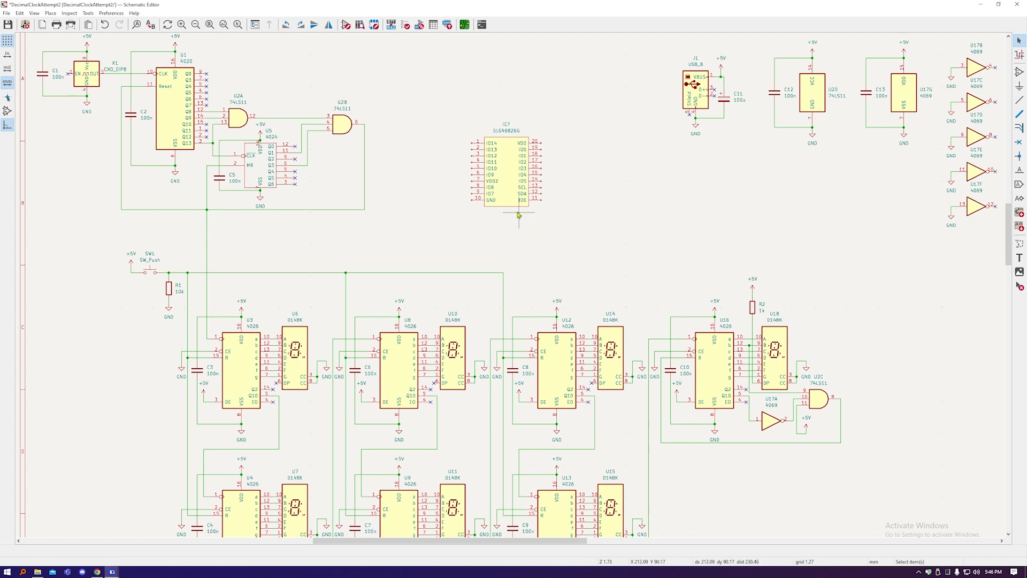
Check the Package/Case entry in the SLG46826G specifications on the Mouser page, then return to the schematic.
{"action": "left_click", "coordinate": [97, 572]}
{"action": "scroll", "coordinate": [239, 313], "scroll_direction": "down", "scroll_amount": 6}
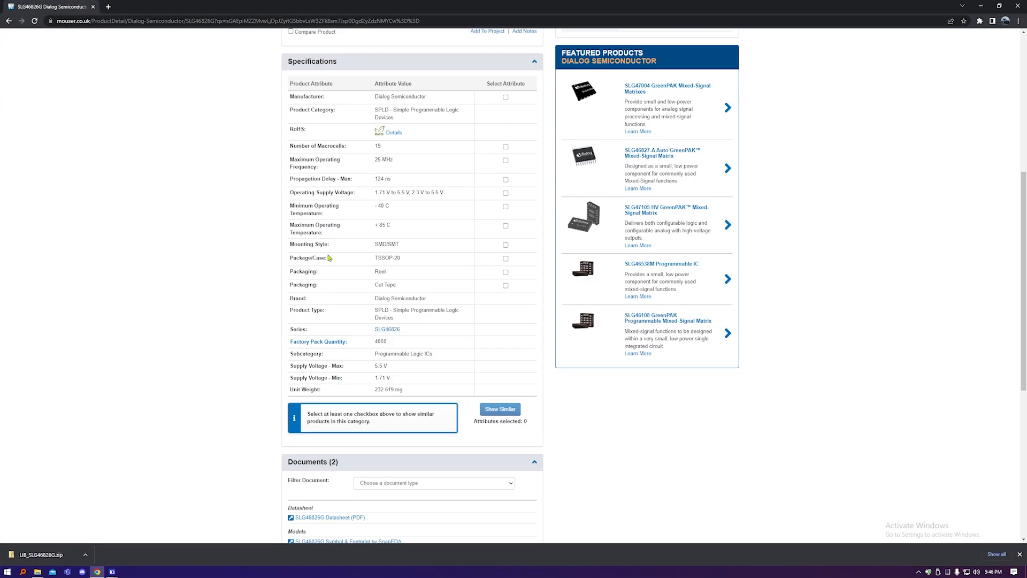
{"action": "left_click_drag", "start_coordinate": [404, 260], "coordinate": [370, 265]}
{"action": "left_click", "coordinate": [981, 6]}
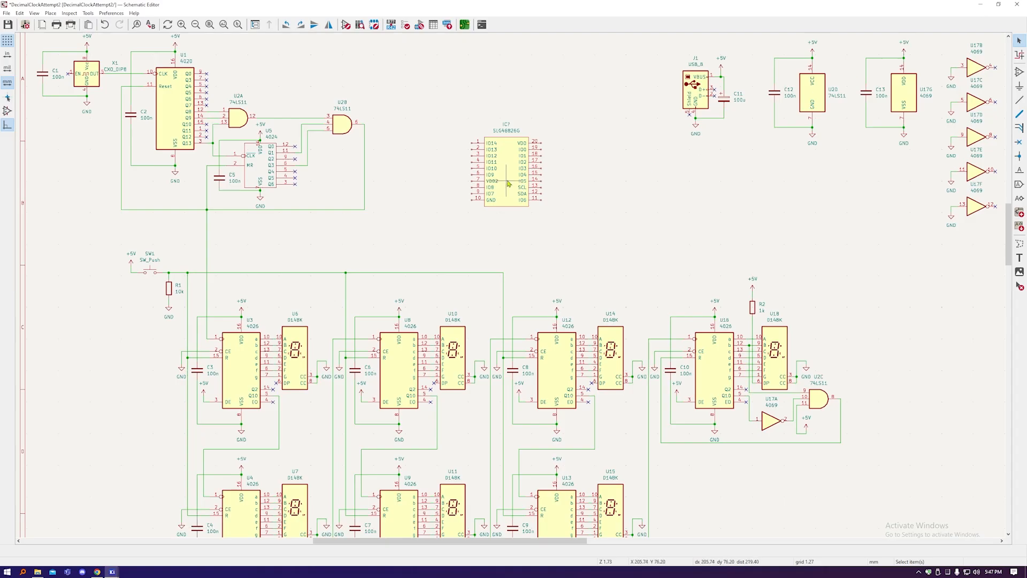
Open the footprint browser from the SLG46826G symbol's Footprint field and browse the Package_SO library.
{"action": "double_click", "coordinate": [506, 180]}
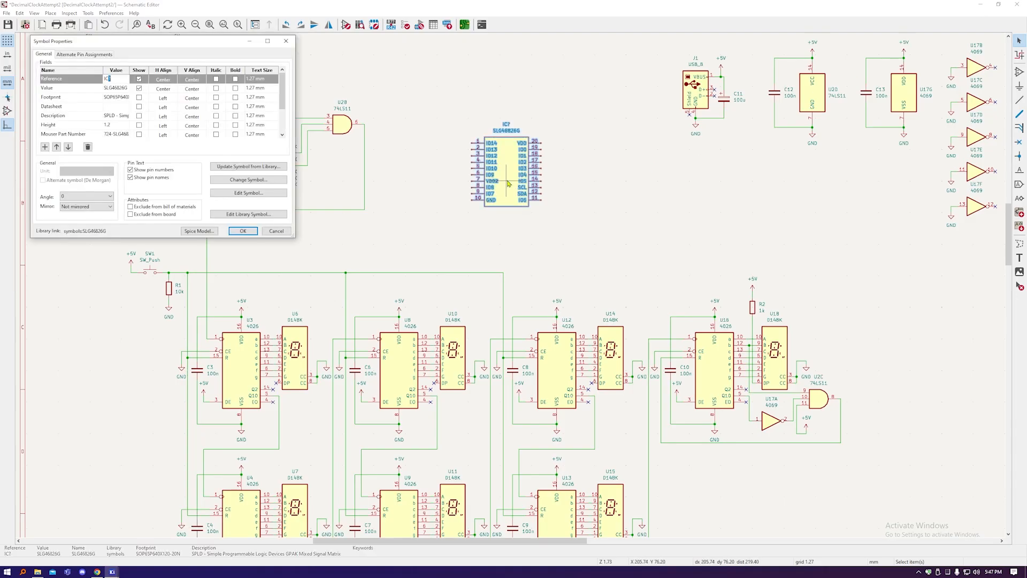
{"action": "left_click", "coordinate": [127, 98]}
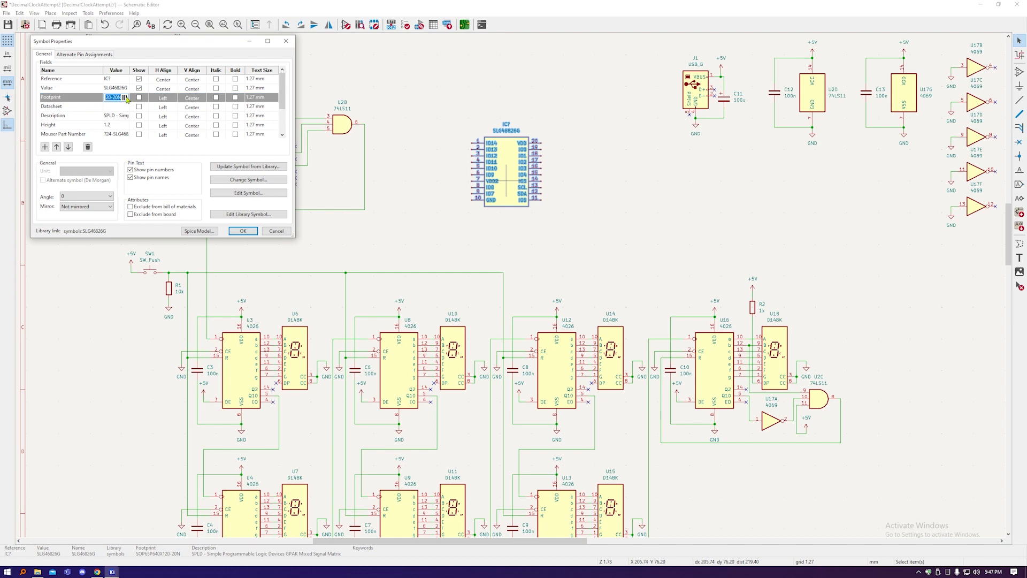
{"action": "left_click", "coordinate": [127, 98]}
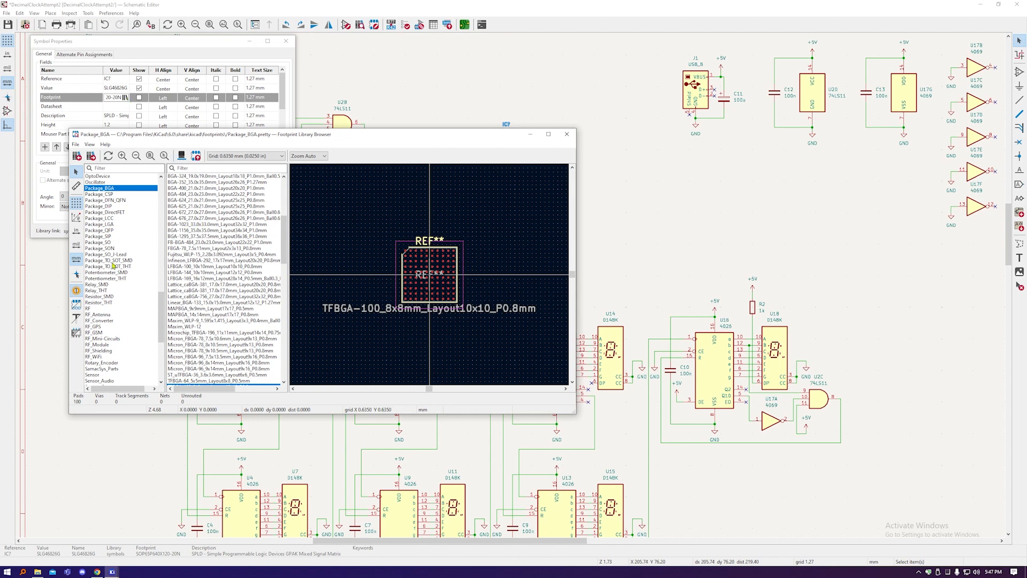
{"action": "left_click", "coordinate": [118, 243]}
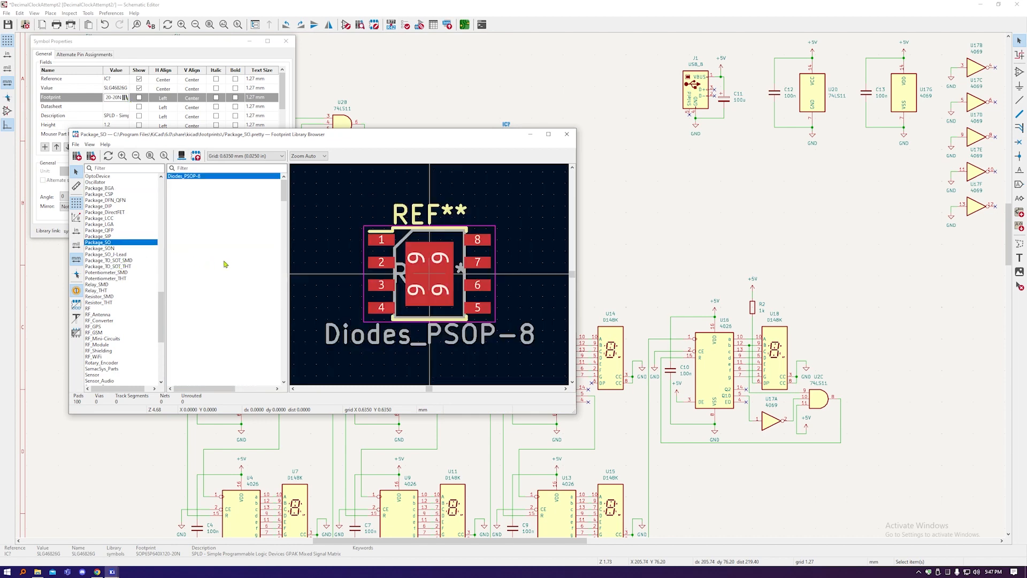
{"action": "scroll", "coordinate": [223, 270], "scroll_direction": "down", "scroll_amount": 8}
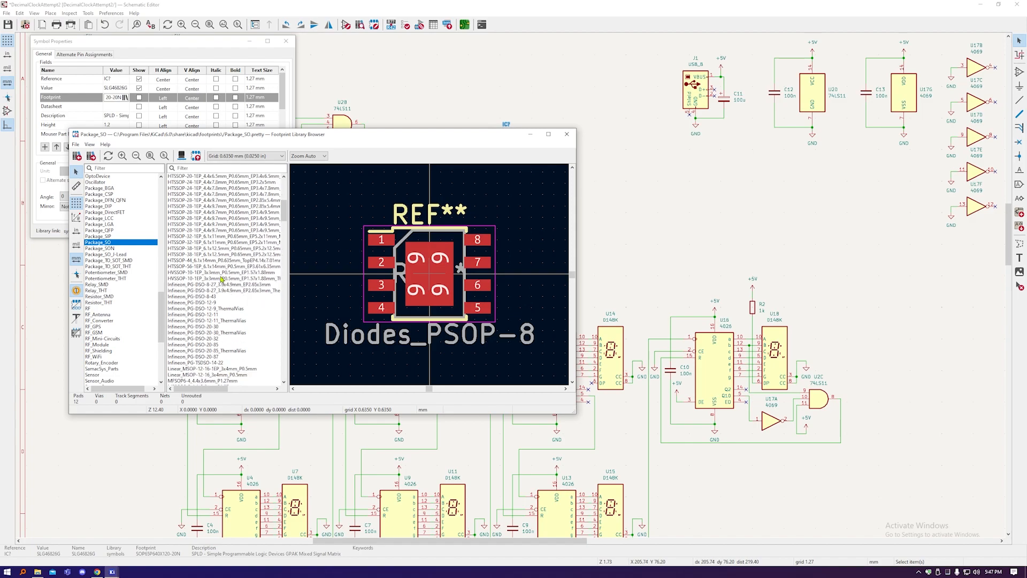
Recheck the package name on Mouser and compare the TSSOP-20_4.4x5mm_P0.5mm and TSSOP-20_4.4x6.5mm_P0.65mm footprint previews in Package_SO.
{"action": "left_click", "coordinate": [97, 571]}
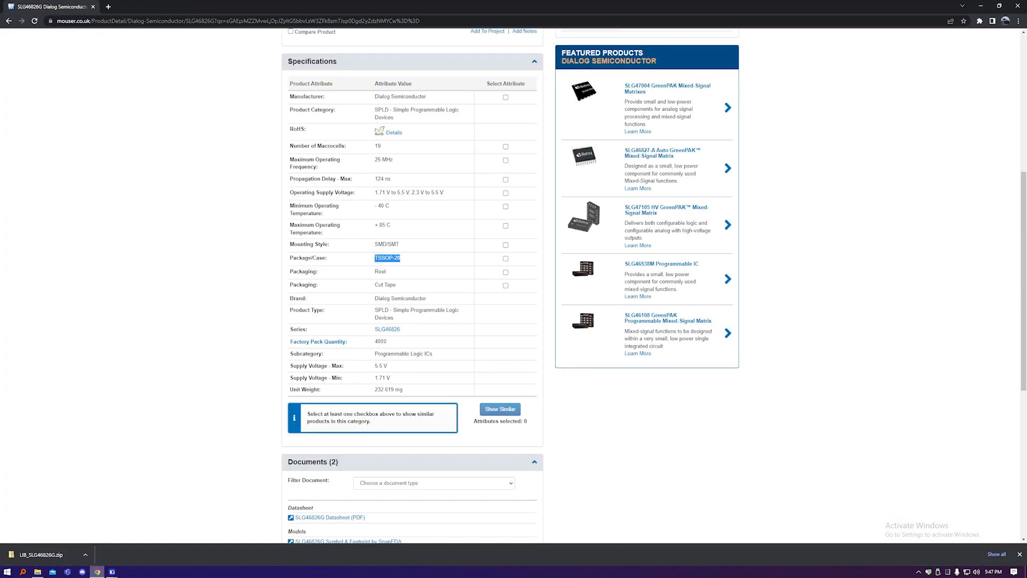
{"action": "left_click", "coordinate": [97, 571]}
{"action": "scroll", "coordinate": [227, 288], "scroll_direction": "down", "scroll_amount": 6}
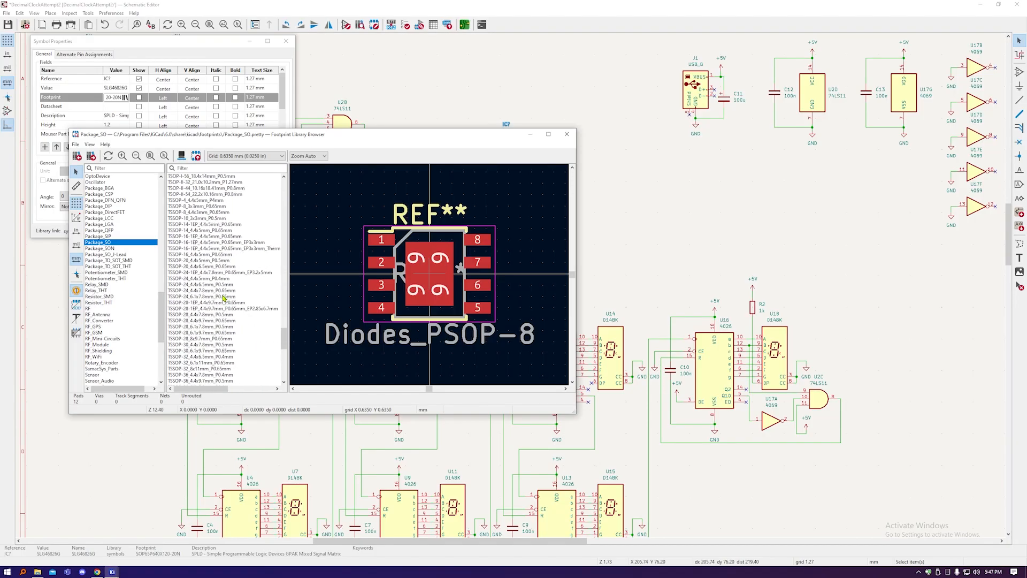
{"action": "left_click", "coordinate": [218, 260]}
{"action": "left_click", "coordinate": [217, 266]}
{"action": "left_click", "coordinate": [217, 261]}
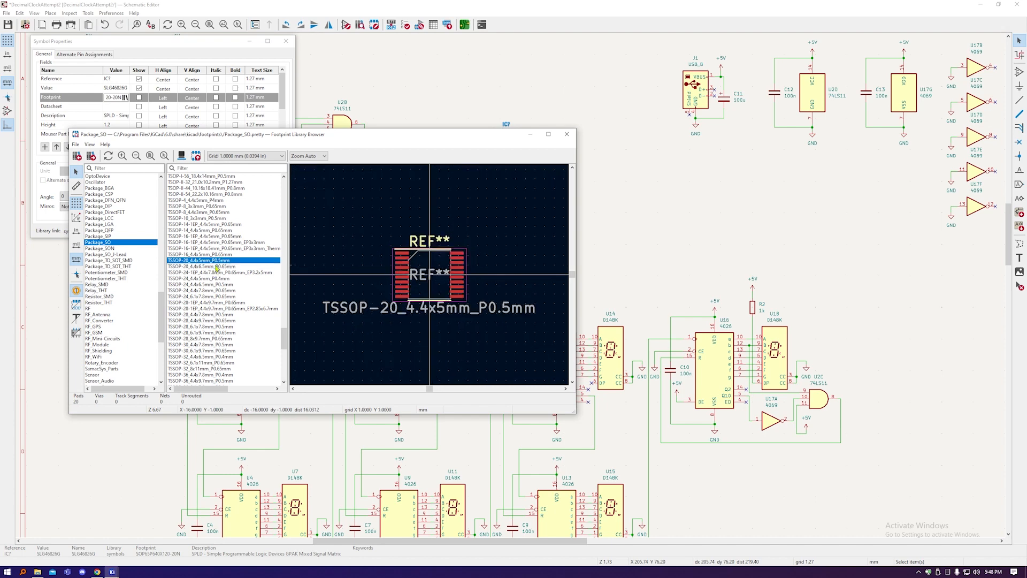
{"action": "left_click", "coordinate": [216, 267]}
{"action": "left_click", "coordinate": [216, 261]}
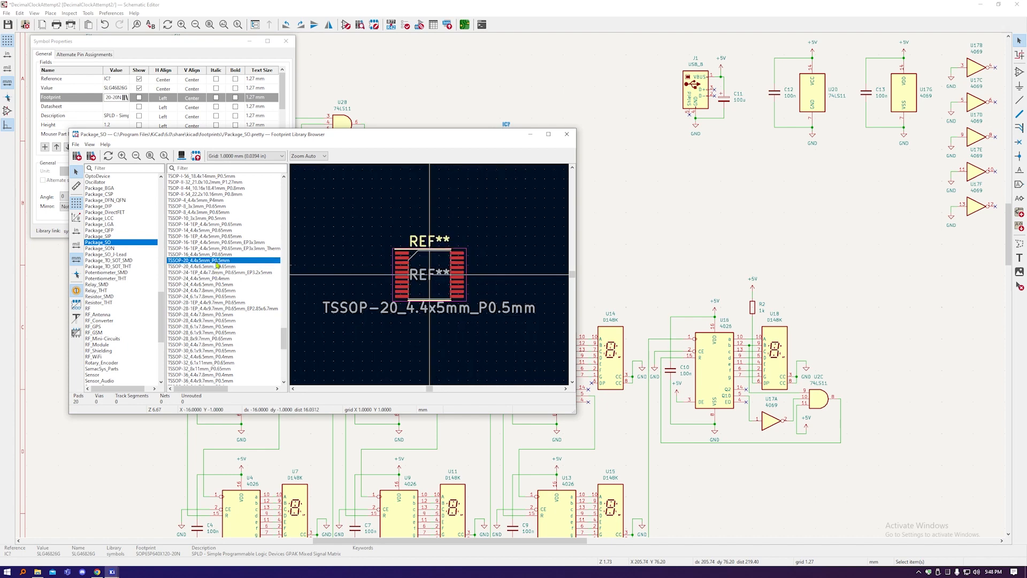
{"action": "left_click", "coordinate": [214, 266]}
{"action": "left_click", "coordinate": [216, 260]}
Switch to the SLG46826G page on Mouser in the browser and open the part's PDF datasheet.
{"action": "left_click", "coordinate": [97, 572]}
{"action": "scroll", "coordinate": [396, 286], "scroll_direction": "down", "scroll_amount": 4}
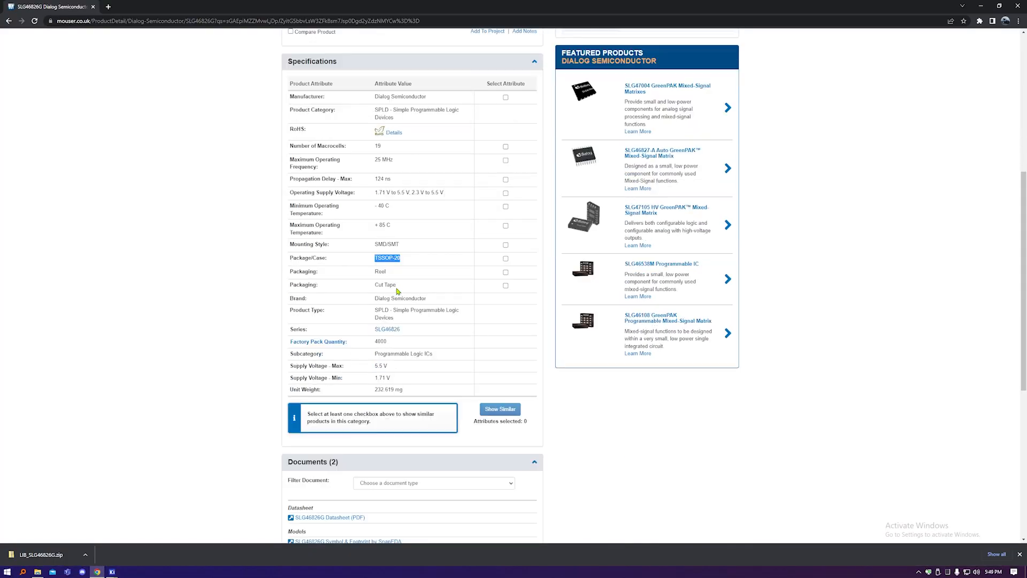
{"action": "scroll", "coordinate": [397, 291], "scroll_direction": "up", "scroll_amount": 5}
{"action": "scroll", "coordinate": [443, 313], "scroll_direction": "down", "scroll_amount": 6}
{"action": "scroll", "coordinate": [460, 246], "scroll_direction": "up", "scroll_amount": 5}
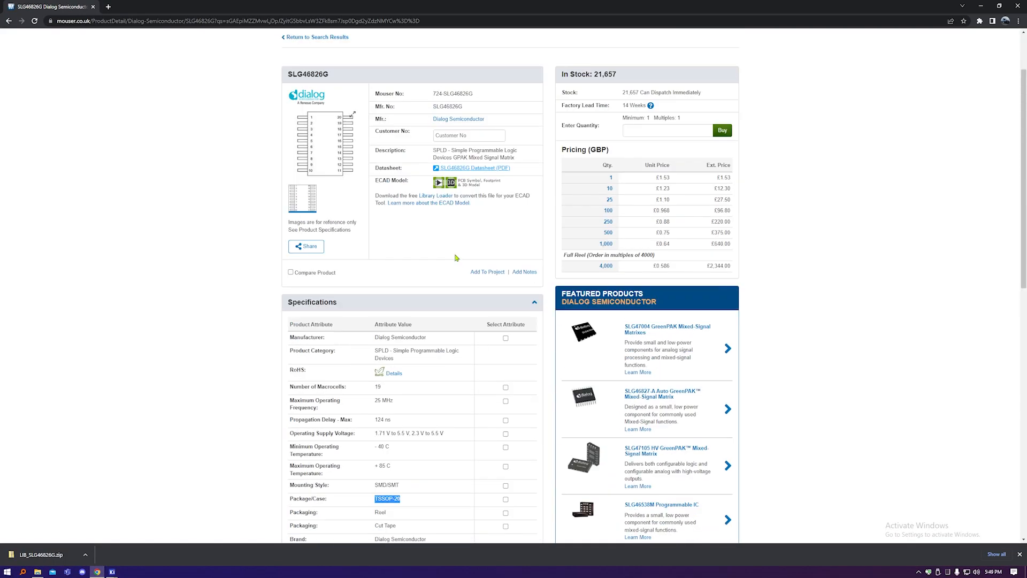
{"action": "left_click", "coordinate": [458, 167]}
Examine the TSSOP-20 body size and pin pitch in the datasheet's Layout Guidelines, then return to KiCad's footprint browser.
{"action": "scroll", "coordinate": [482, 198], "scroll_direction": "down", "scroll_amount": 6}
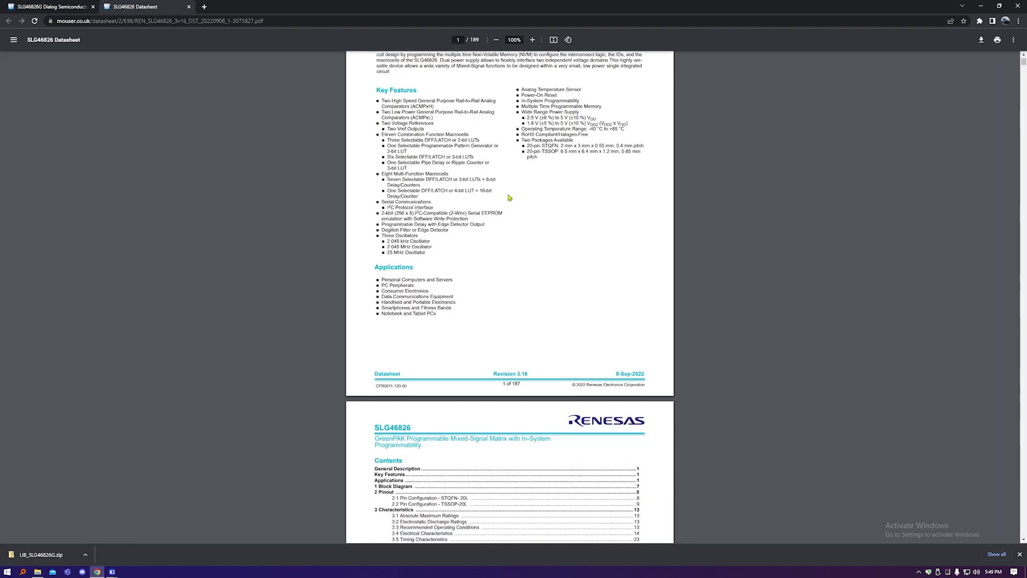
{"action": "scroll", "coordinate": [509, 198], "scroll_direction": "down", "scroll_amount": 6}
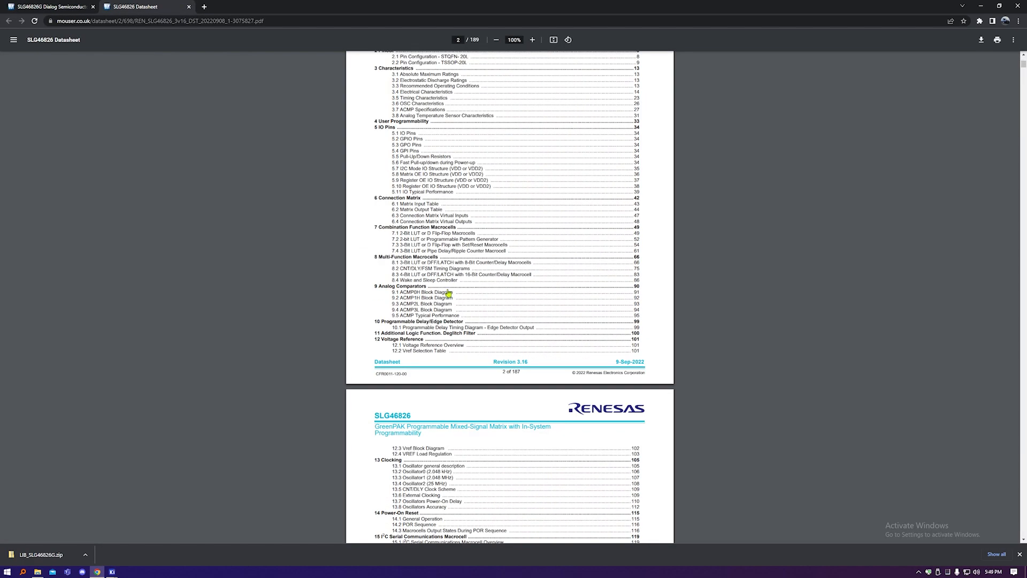
{"action": "scroll", "coordinate": [449, 293], "scroll_direction": "down", "scroll_amount": 10}
{"action": "scroll", "coordinate": [449, 293], "scroll_direction": "up", "scroll_amount": 1}
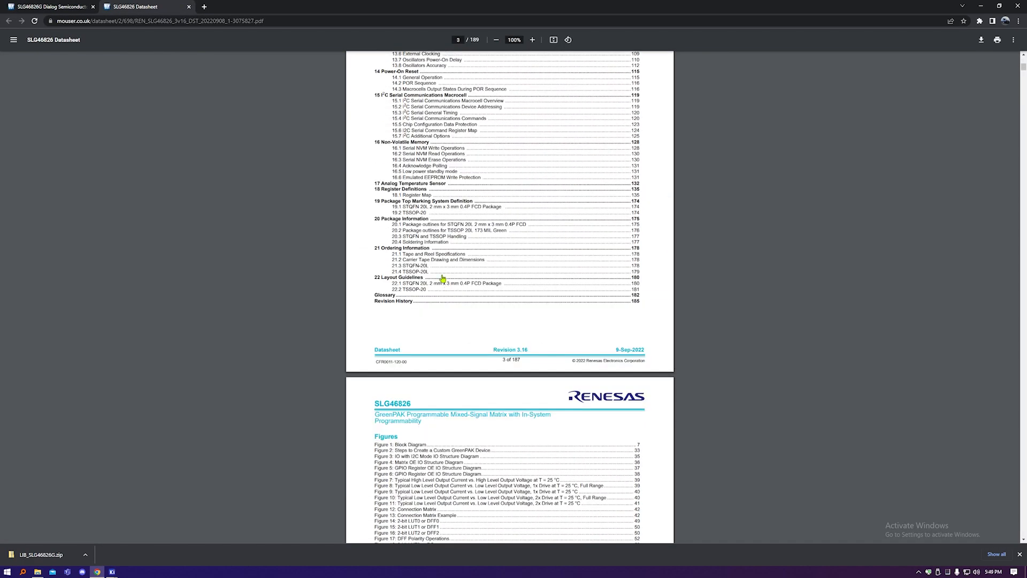
{"action": "left_click", "coordinate": [399, 281]}
{"action": "scroll", "coordinate": [467, 244], "scroll_direction": "down", "scroll_amount": 6}
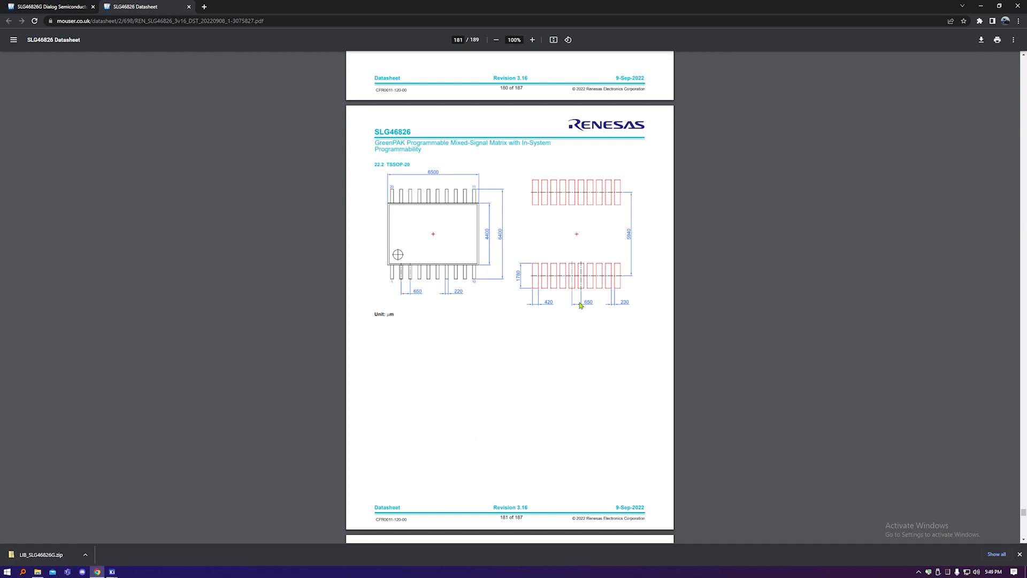
{"action": "left_click", "coordinate": [980, 7]}
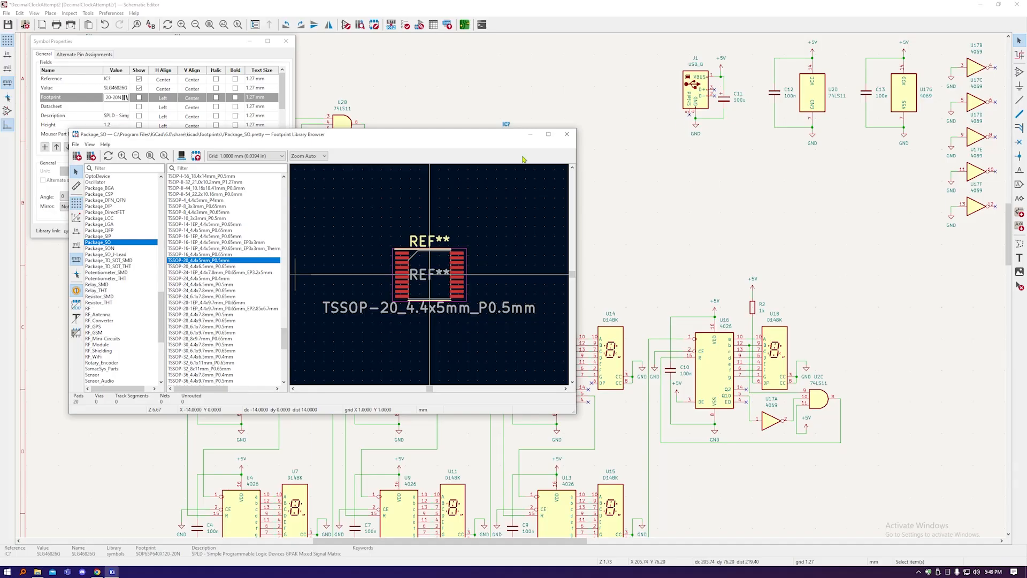
Assign the TSSOP-20_4.4x6.5mm_P0.65mm footprint to the SLG46826G symbol and accept its properties.
{"action": "left_click", "coordinate": [236, 266]}
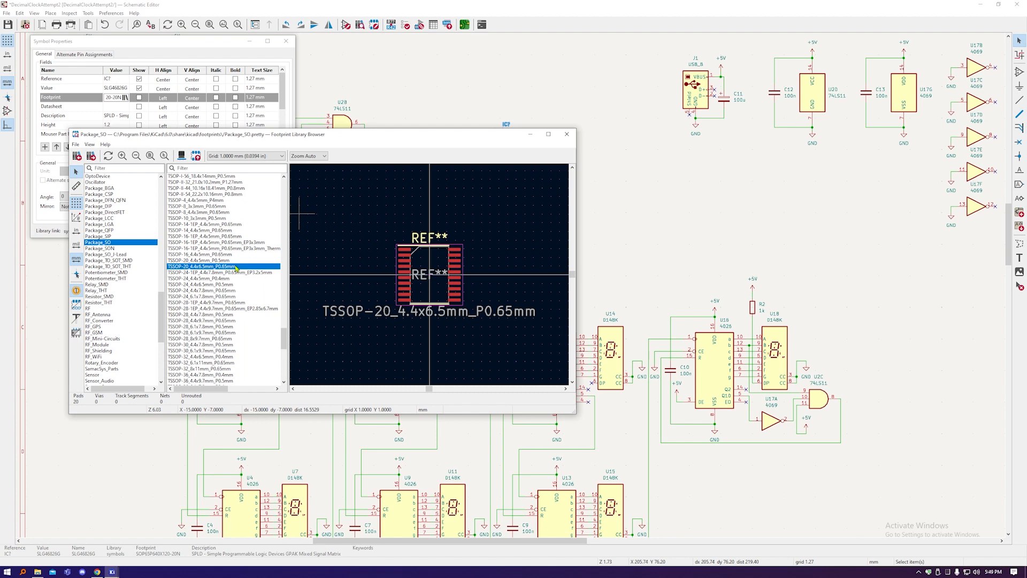
{"action": "double_click", "coordinate": [243, 266]}
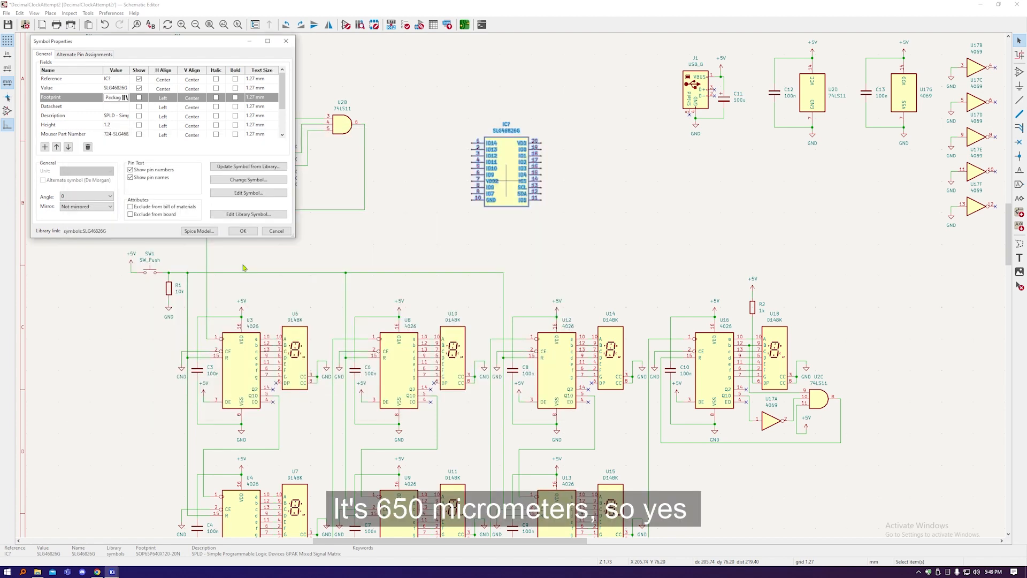
{"action": "left_click", "coordinate": [245, 235]}
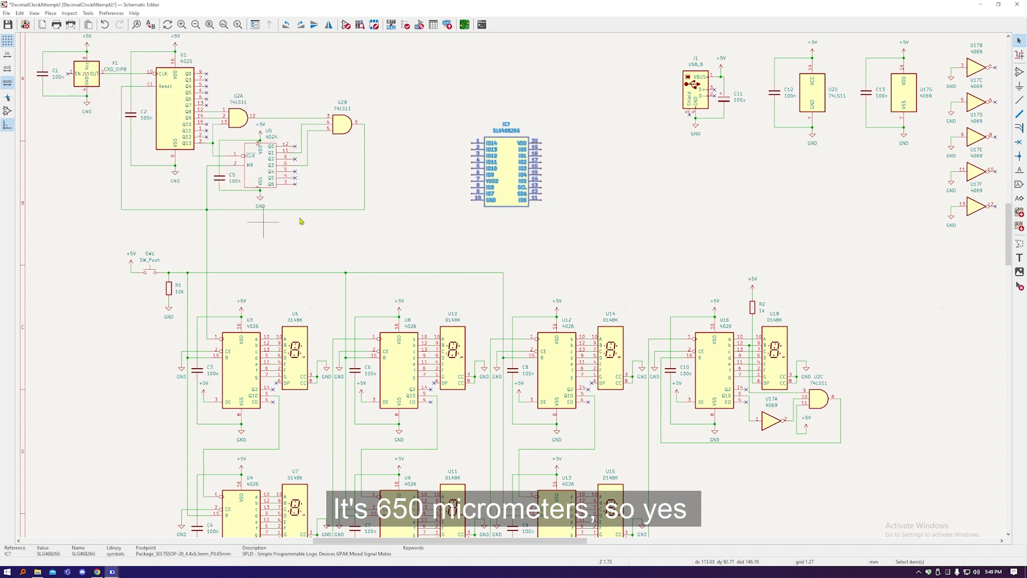
{"action": "left_click", "coordinate": [537, 222]}
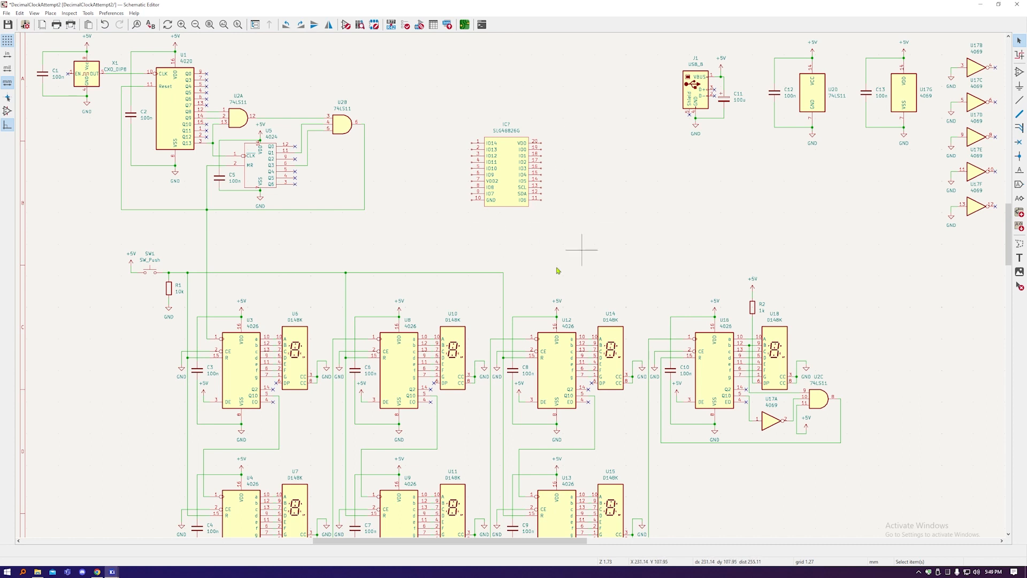
Annotate the schematic with existing annotations kept and update the PCB from it.
{"action": "left_click", "coordinate": [464, 25]}
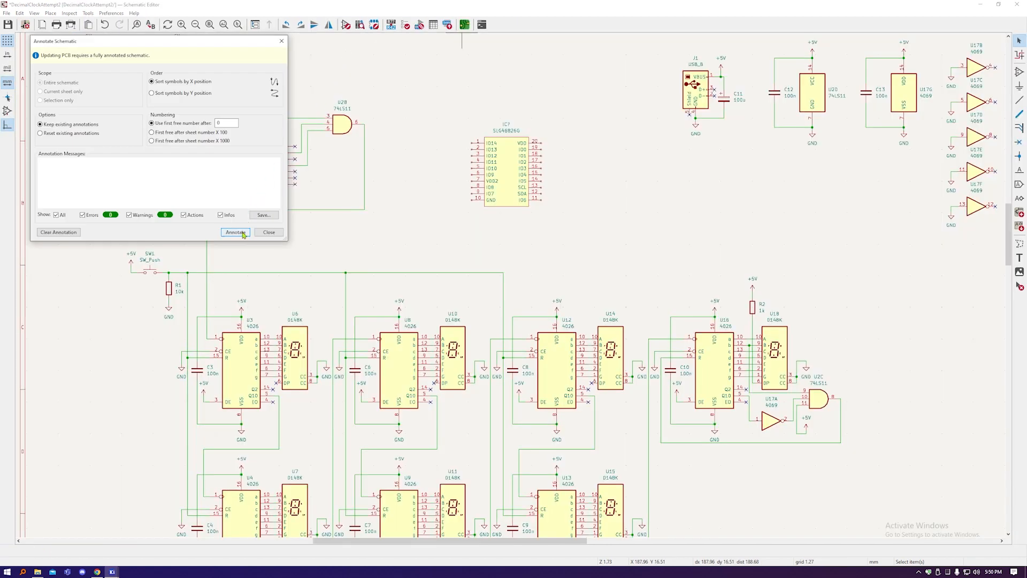
{"action": "left_click", "coordinate": [236, 233]}
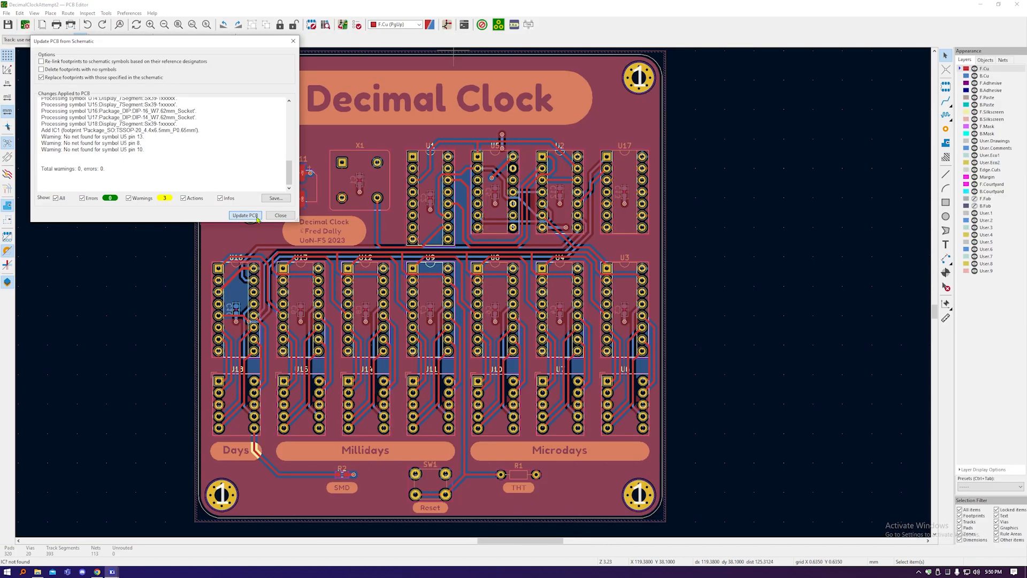
{"action": "left_click", "coordinate": [281, 215]}
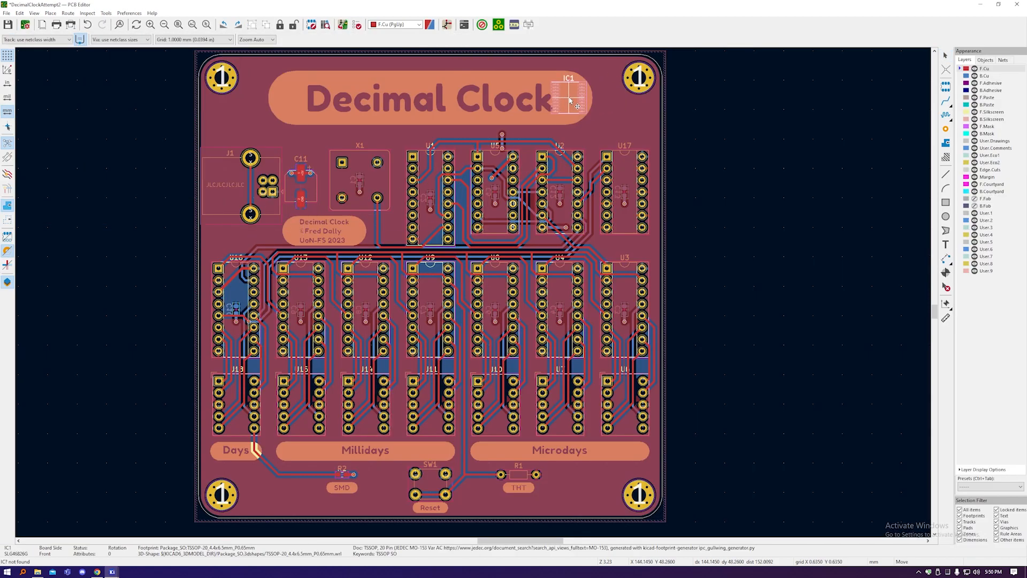
Place the IC1 footprint on the board above U17, beside the Decimal Clock title, and save the PCB.
{"action": "left_click", "coordinate": [623, 116]}
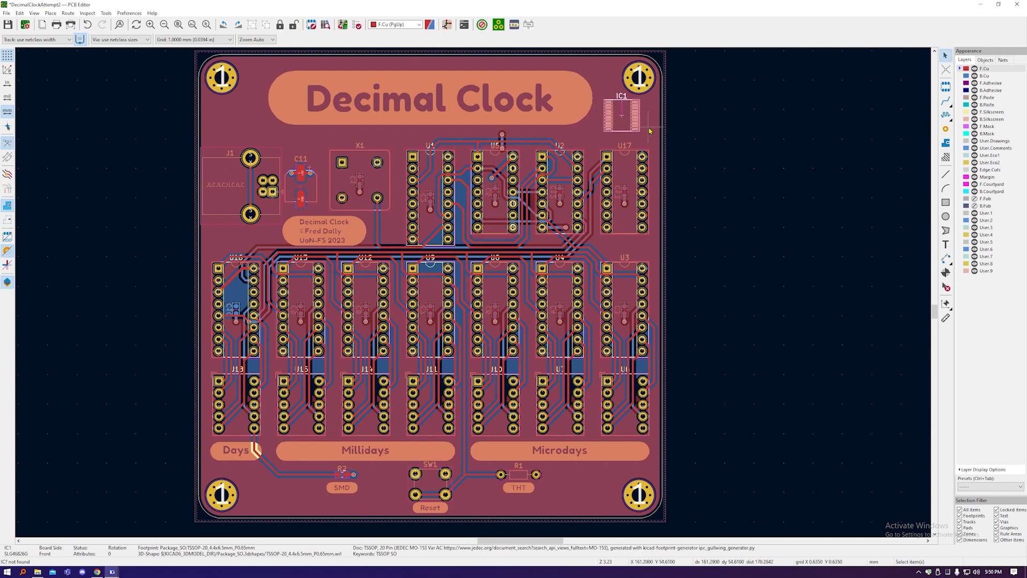
{"action": "left_click", "coordinate": [684, 125]}
{"action": "key", "text": "ctrl+s"}
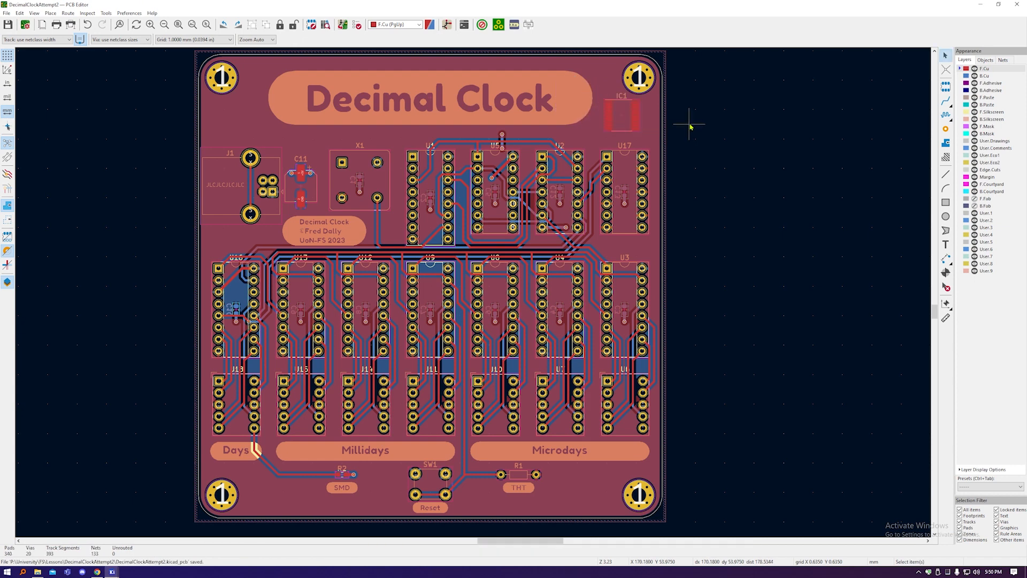
Inspect the IC1 package up close on the board in the 3D viewer, then close the viewer.
{"action": "key", "text": "alt+3"}
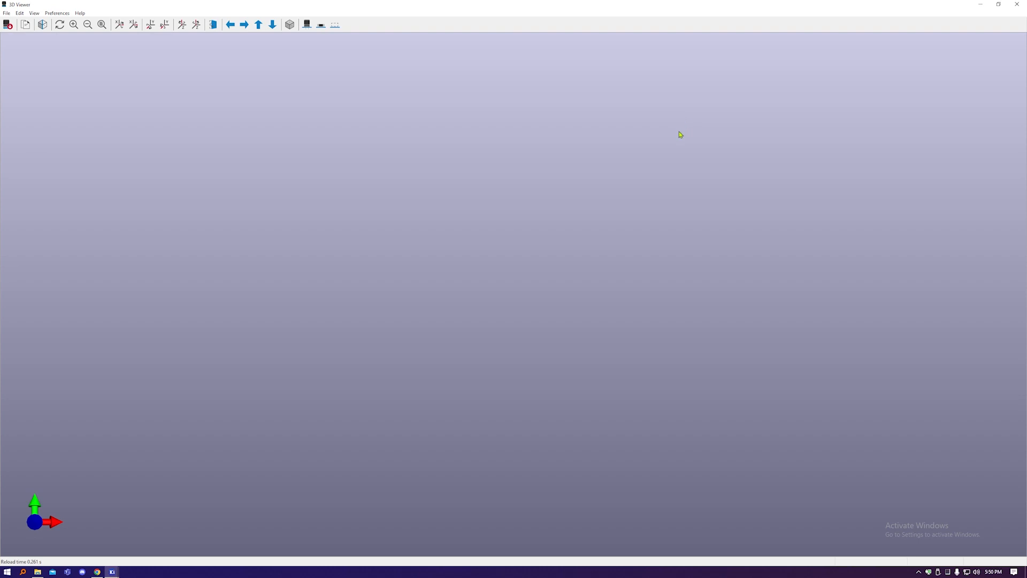
{"action": "left_click_drag", "start_coordinate": [574, 232], "coordinate": [524, 163]}
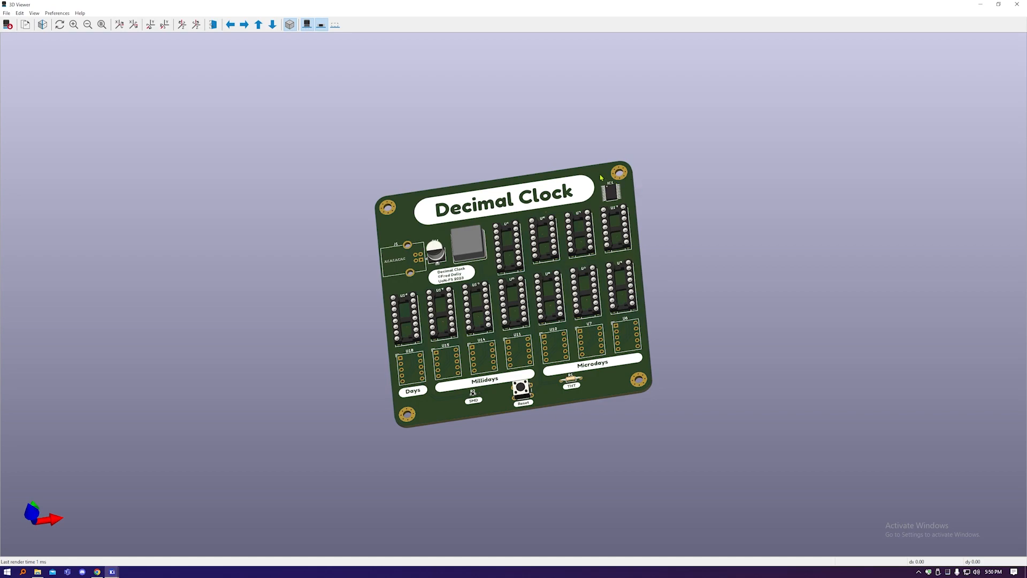
{"action": "left_click_drag", "start_coordinate": [600, 178], "coordinate": [623, 203]}
{"action": "scroll", "coordinate": [630, 210], "scroll_direction": "up", "scroll_amount": 5}
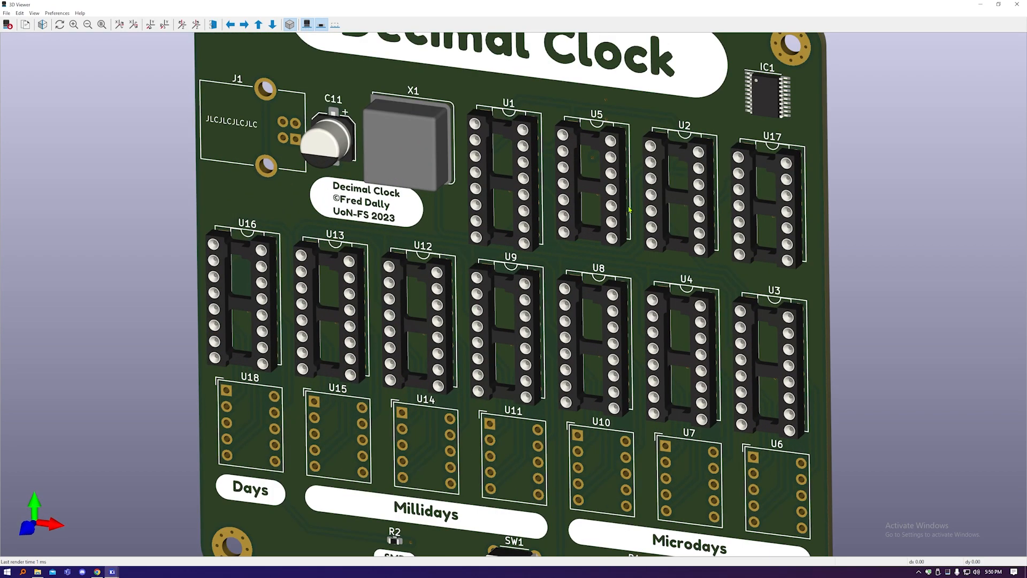
{"action": "middle_click_drag", "start_coordinate": [723, 79], "coordinate": [594, 190]}
{"action": "scroll", "coordinate": [630, 210], "scroll_direction": "up", "scroll_amount": 12}
{"action": "left_click_drag", "start_coordinate": [653, 376], "coordinate": [802, 273]}
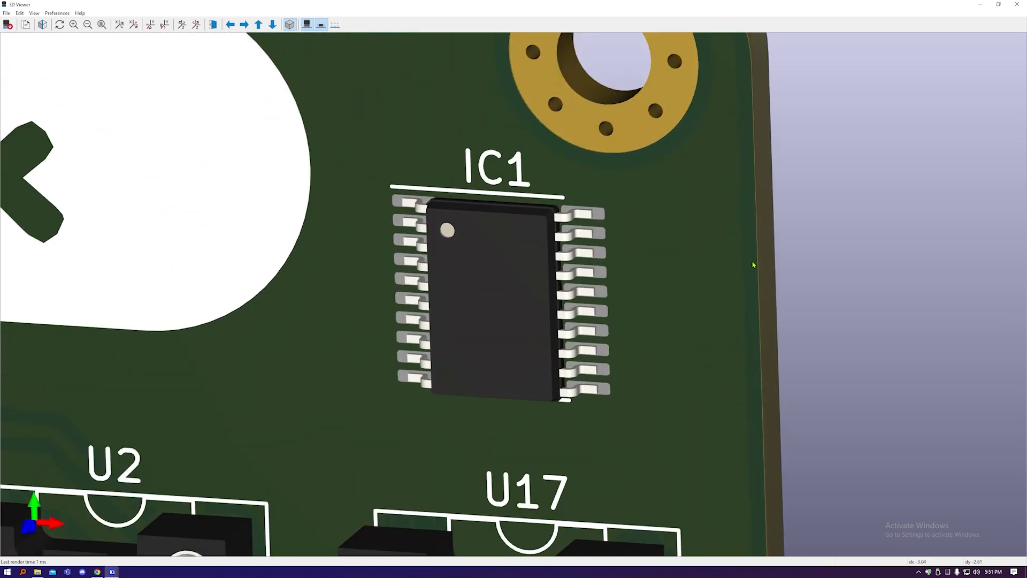
{"action": "scroll", "coordinate": [742, 259], "scroll_direction": "down", "scroll_amount": 10}
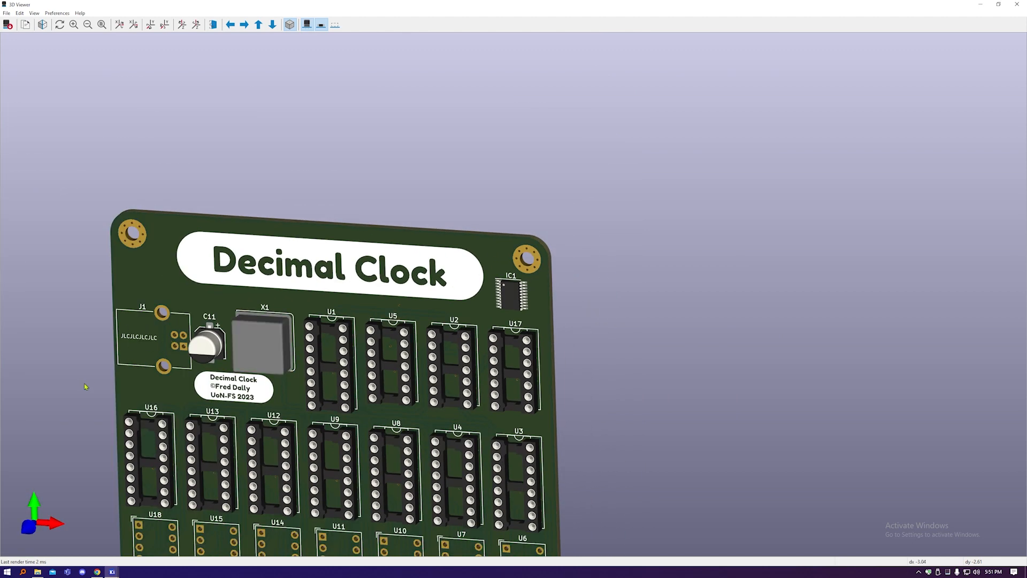
{"action": "left_click", "coordinate": [1017, 5]}
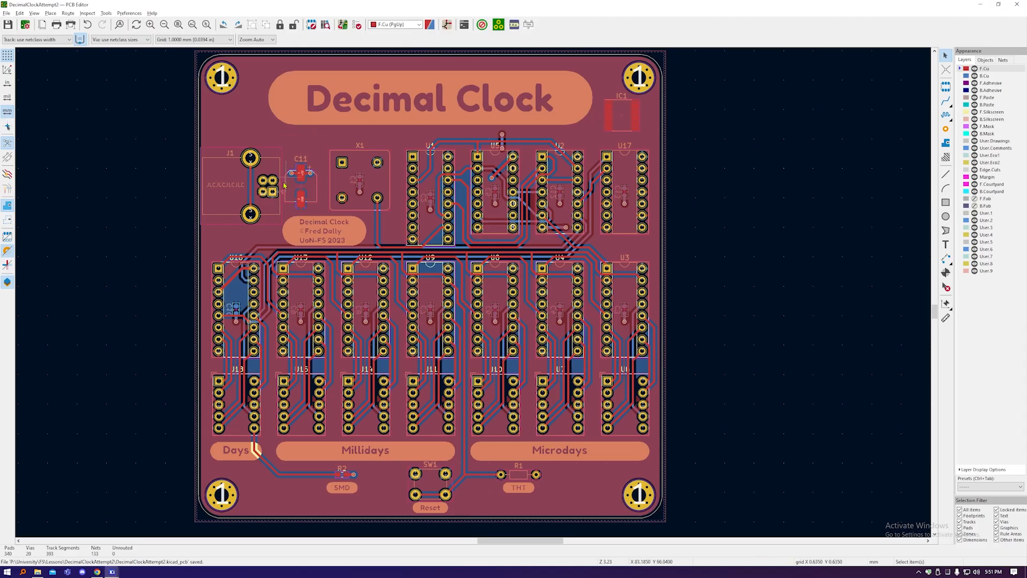
Return to the schematic and delete the IC1 SLG46826G symbol.
{"action": "left_click", "coordinate": [447, 25]}
{"action": "scroll", "coordinate": [693, 202], "scroll_direction": "down", "scroll_amount": 5}
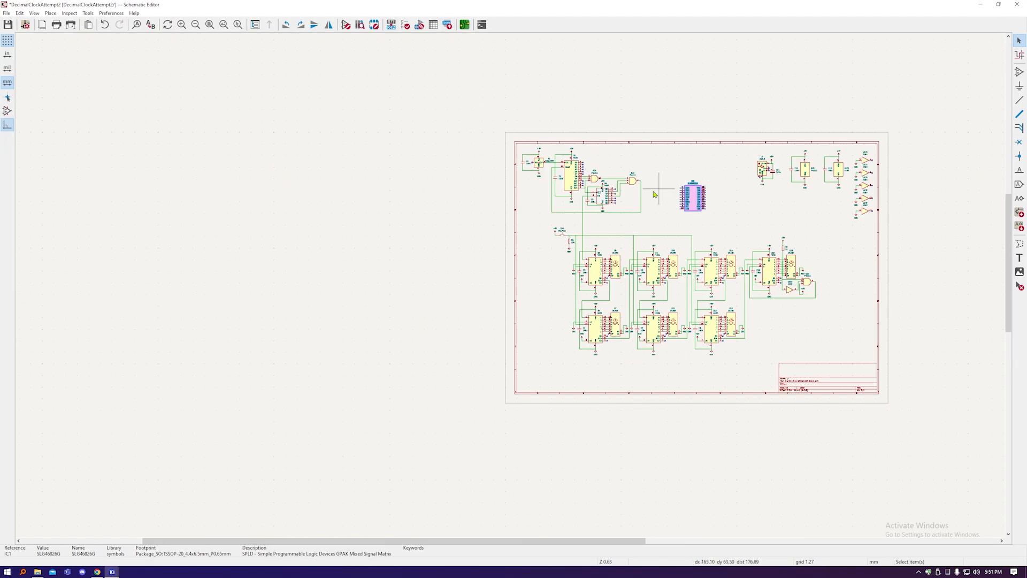
{"action": "scroll", "coordinate": [782, 229], "scroll_direction": "up", "scroll_amount": 3}
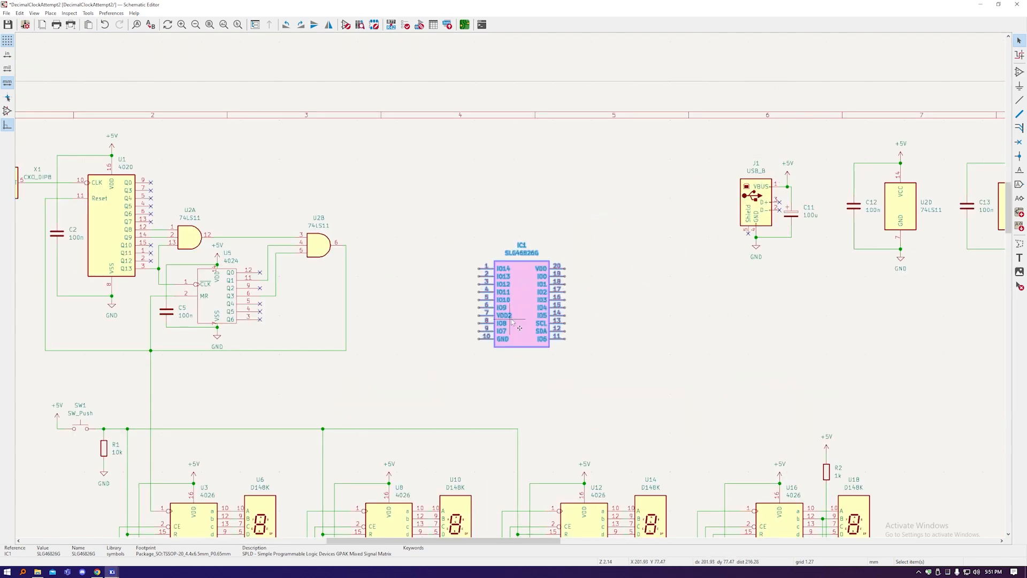
{"action": "left_click", "coordinate": [525, 329]}
{"action": "key", "text": "Delete"}
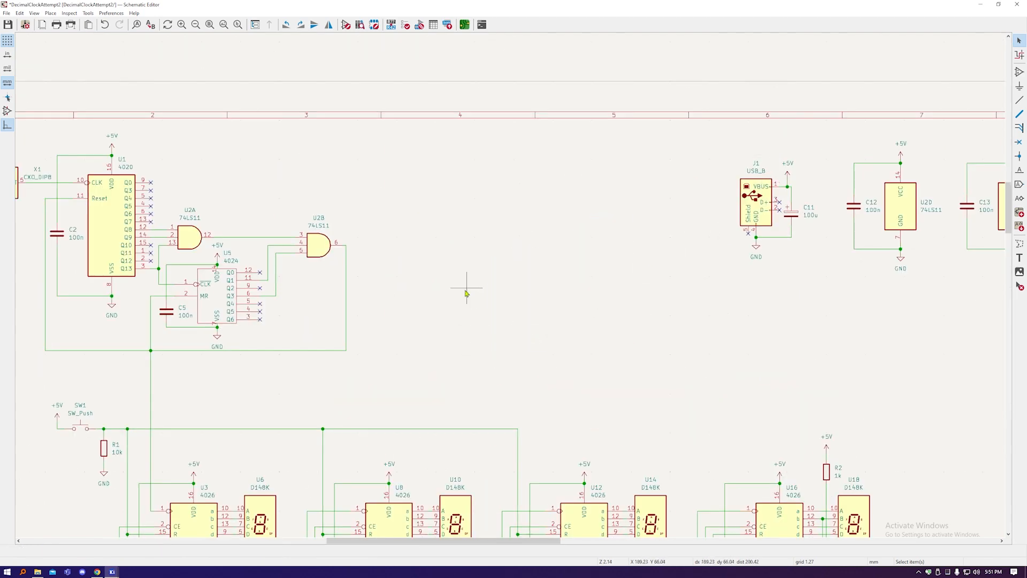
{"action": "scroll", "coordinate": [466, 291], "scroll_direction": "down", "scroll_amount": 3}
{"action": "scroll", "coordinate": [568, 141], "scroll_direction": "down", "scroll_amount": 2}
{"action": "scroll", "coordinate": [559, 269], "scroll_direction": "up", "scroll_amount": 3}
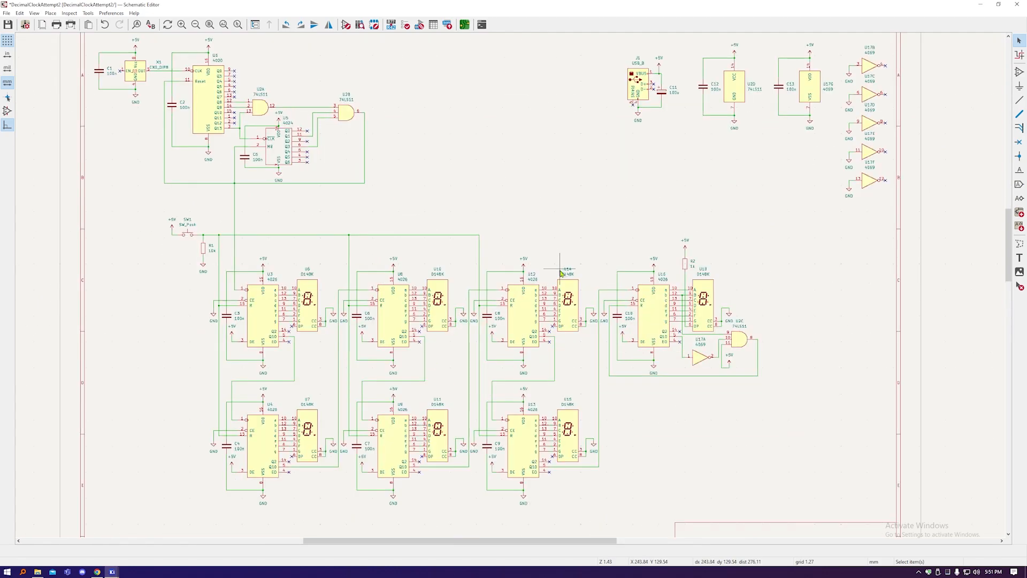
{"action": "scroll", "coordinate": [513, 240], "scroll_direction": "down", "scroll_amount": 2}
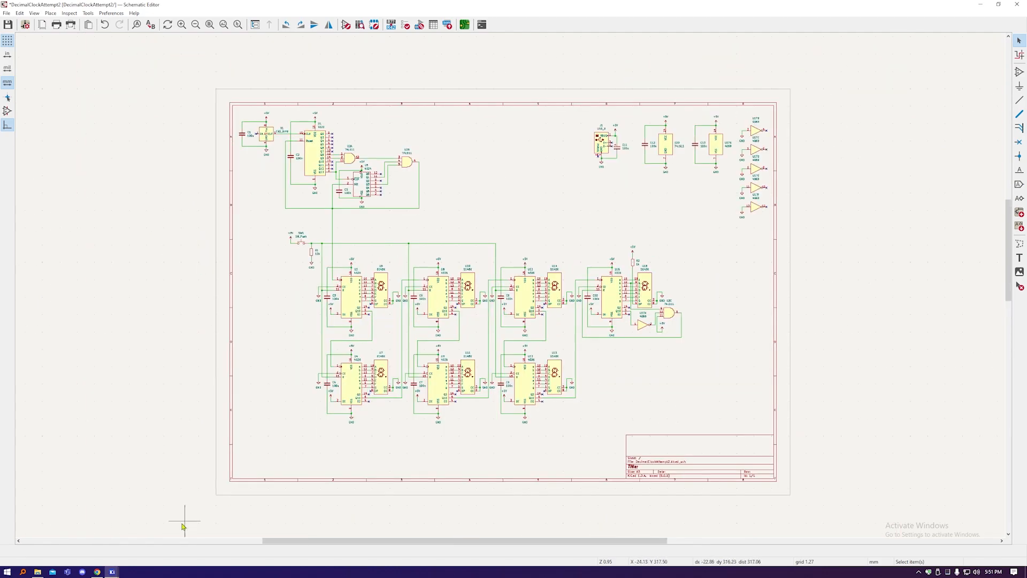
Switch to the browser, close the datasheet, open Mouser's home page and search it for "usb type b".
{"action": "left_click", "coordinate": [97, 572]}
{"action": "left_click", "coordinate": [204, 6]}
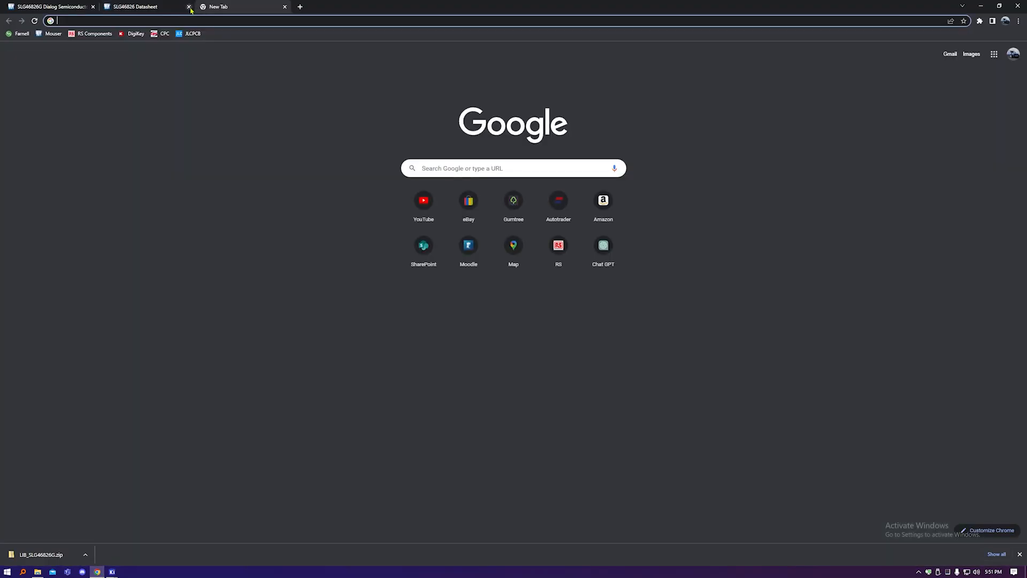
{"action": "left_click", "coordinate": [188, 7]}
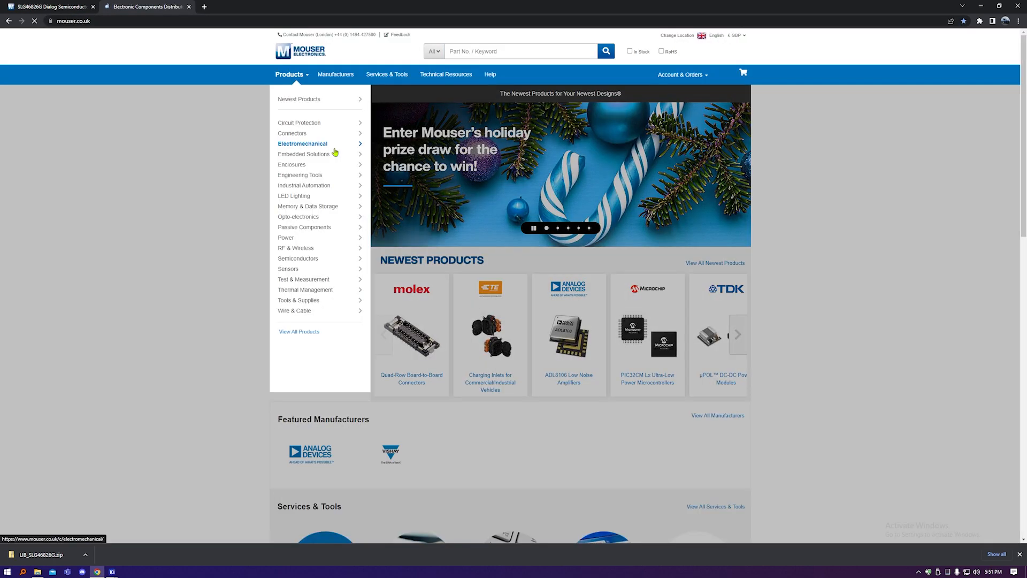
{"action": "mouse_move", "coordinate": [297, 134]}
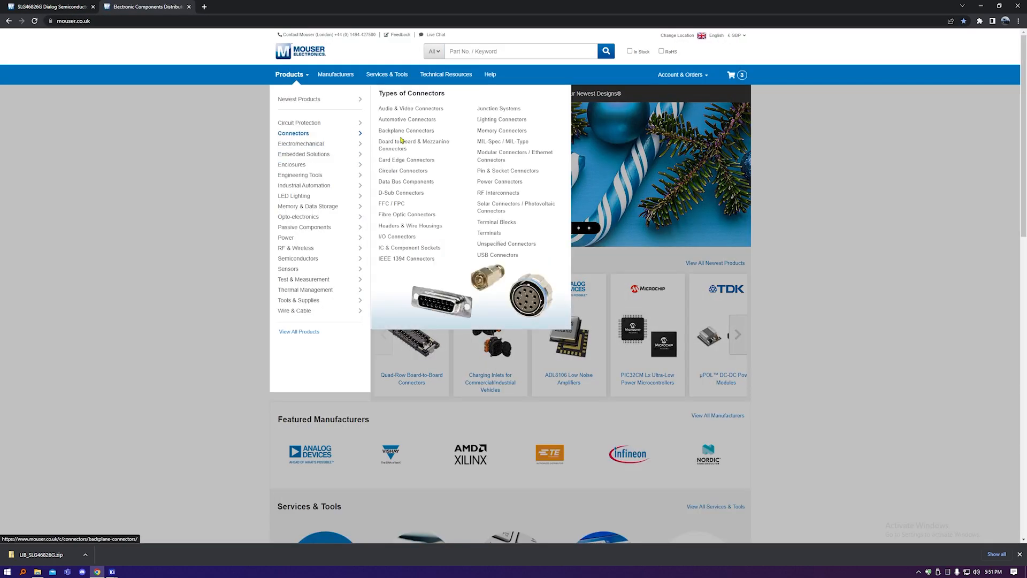
{"action": "left_click", "coordinate": [398, 182]}
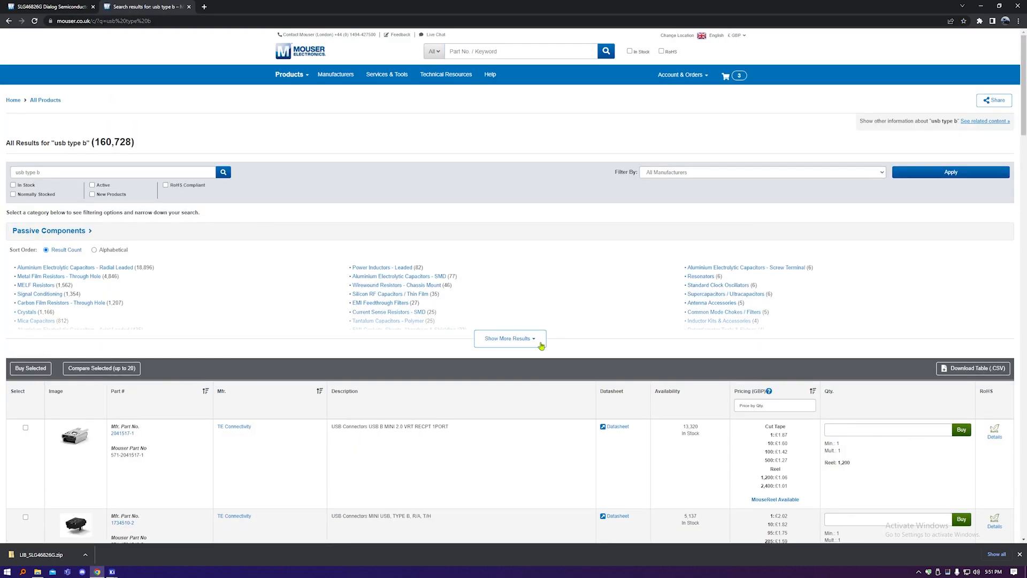
Compare the ECAD model previews of USB Type B connectors 61729-0010BLF, 1-1734346-1 and 61729-1011BLF from the Mouser results.
{"action": "scroll", "coordinate": [535, 337], "scroll_direction": "down", "scroll_amount": 10}
{"action": "left_click", "coordinate": [367, 224]}
{"action": "left_click", "coordinate": [152, 301]}
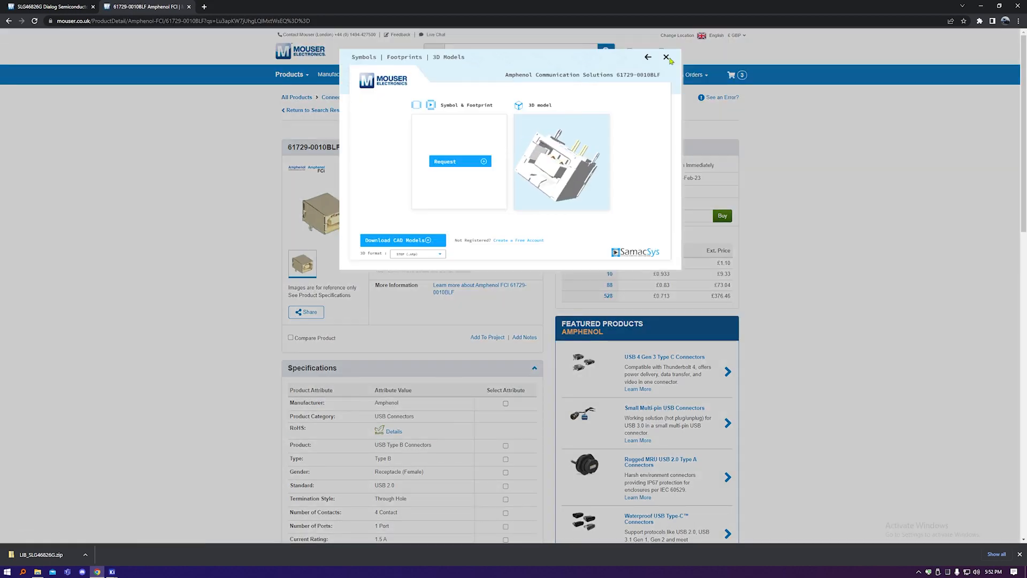
{"action": "left_click", "coordinate": [667, 58]}
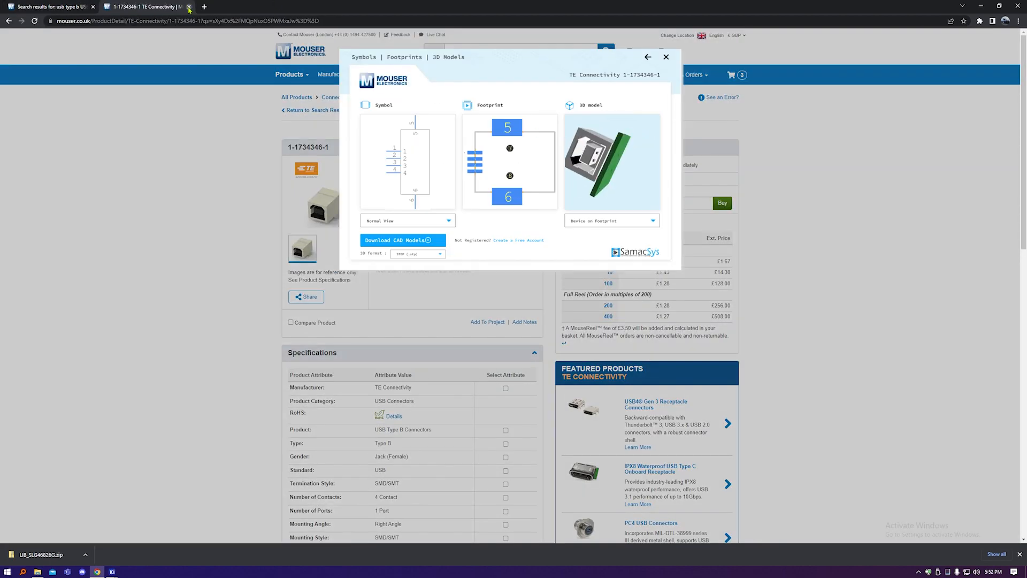
{"action": "middle_click", "coordinate": [95, 250]}
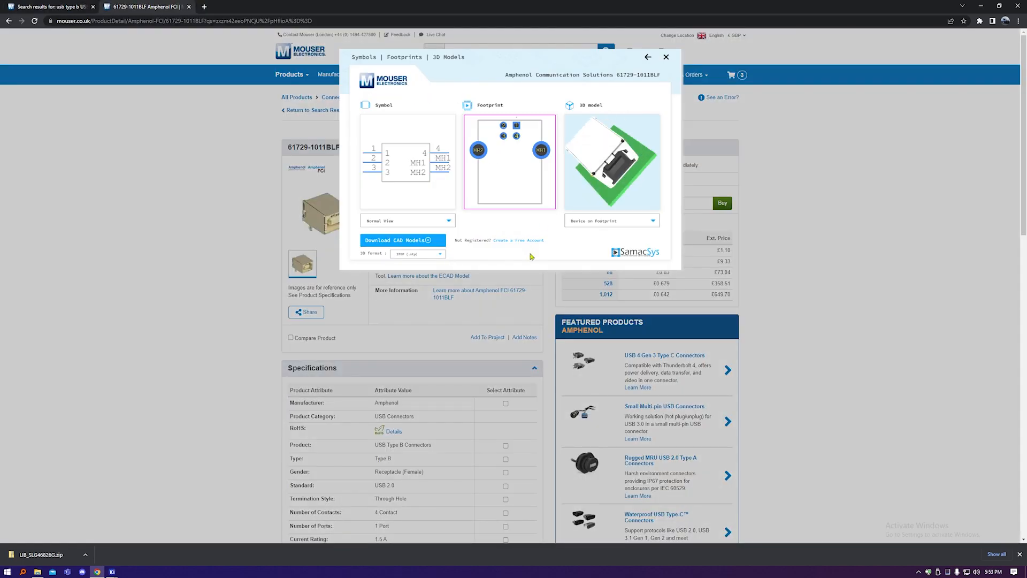
{"action": "left_click", "coordinate": [805, 274]}
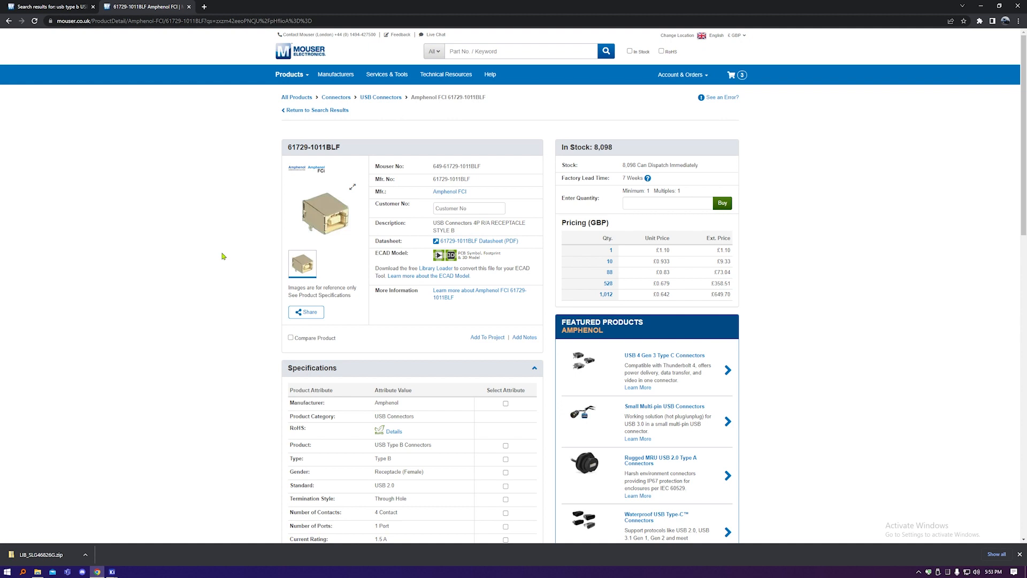
Preview the ECAD model of the 61729-1011BLF connector, download its CAD models and return to the KiCad schematic.
{"action": "left_click", "coordinate": [453, 255]}
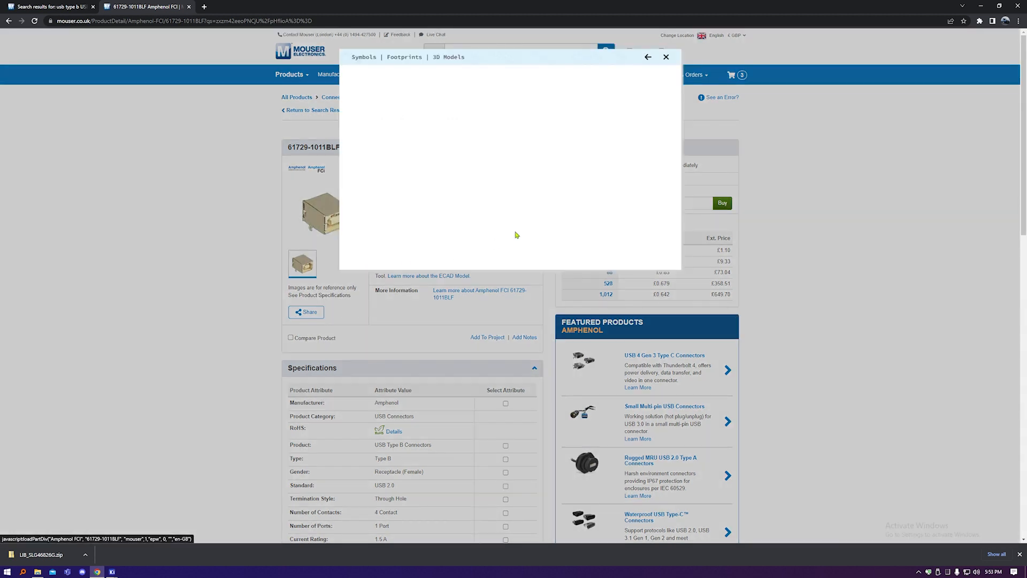
{"action": "mouse_move", "coordinate": [602, 170]}
{"action": "left_mouse_down"}
{"action": "mouse_move", "coordinate": [614, 165]}
{"action": "mouse_move", "coordinate": [588, 182]}
{"action": "left_mouse_up"}
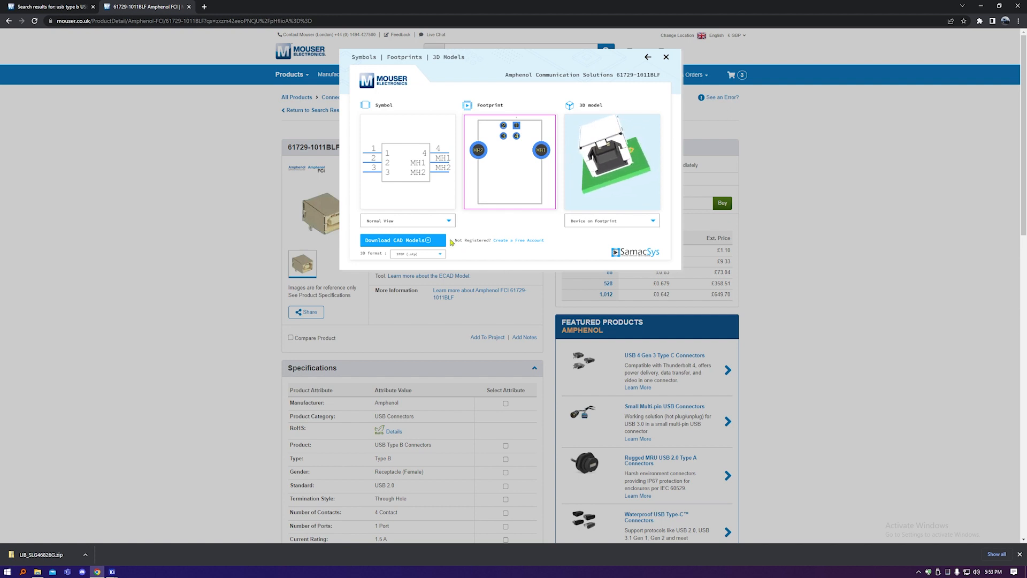
{"action": "left_click", "coordinate": [423, 241]}
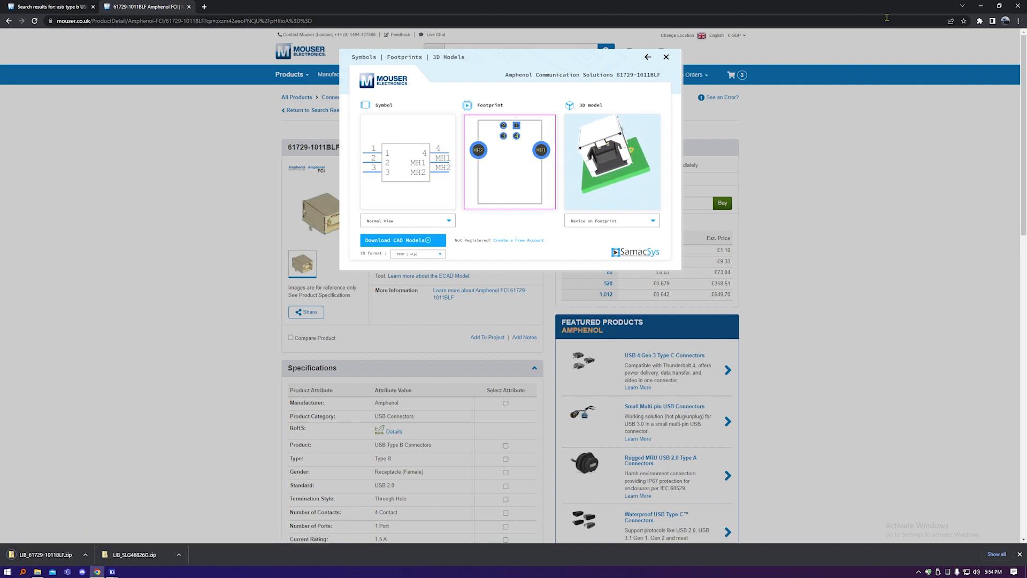
{"action": "left_click", "coordinate": [980, 6]}
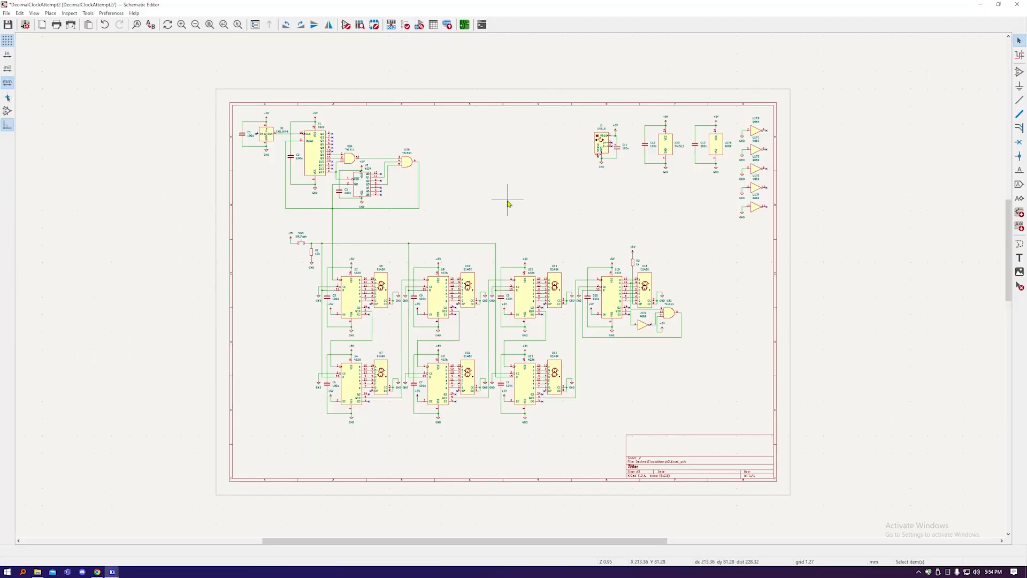
Extract LIB_61729-1011BLF.zip within the Downloads folder.
{"action": "key", "text": "super+e"}
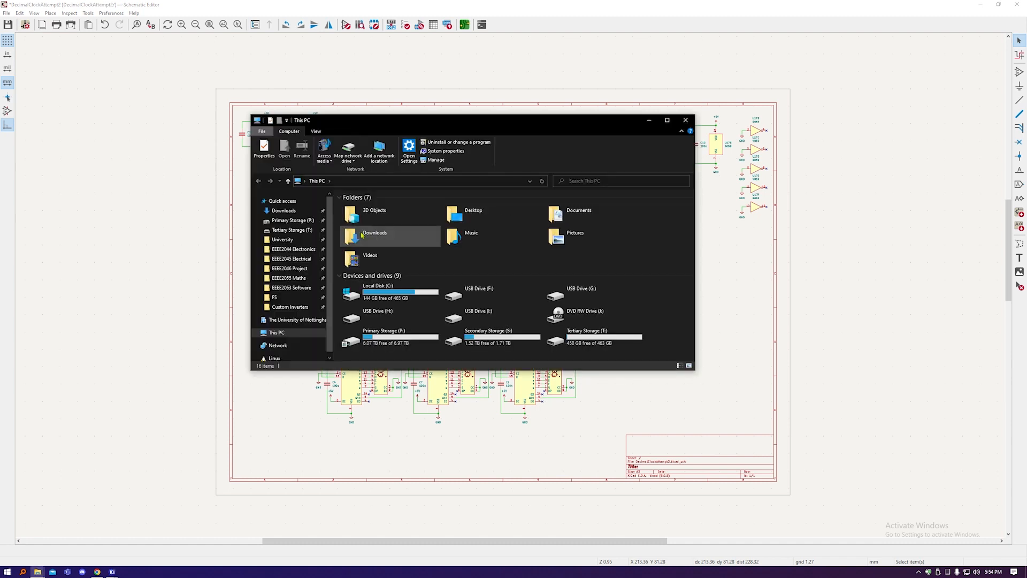
{"action": "left_click", "coordinate": [303, 212]}
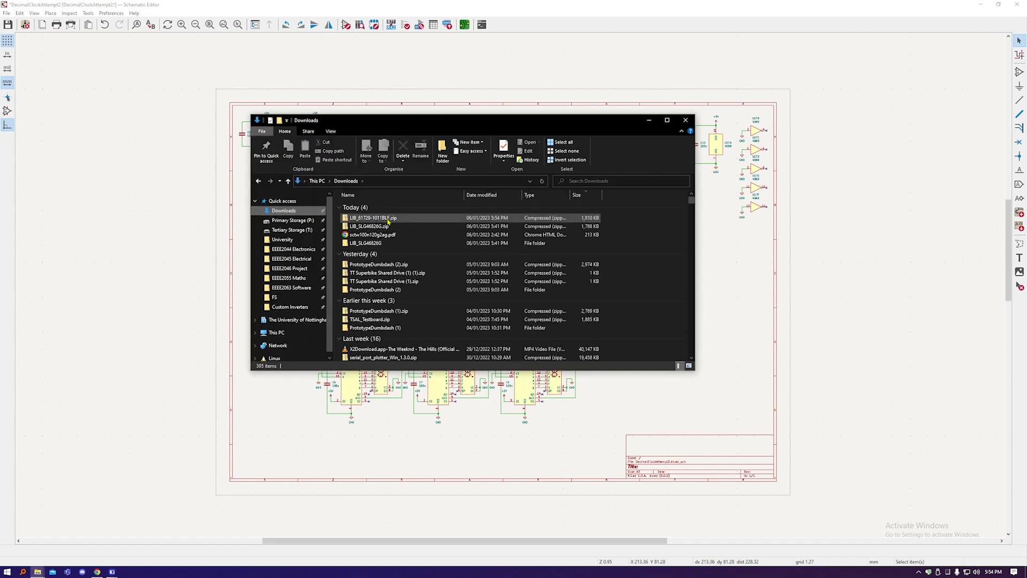
{"action": "left_click", "coordinate": [397, 218]}
{"action": "left_click", "coordinate": [374, 131]}
{"action": "left_click", "coordinate": [432, 150]}
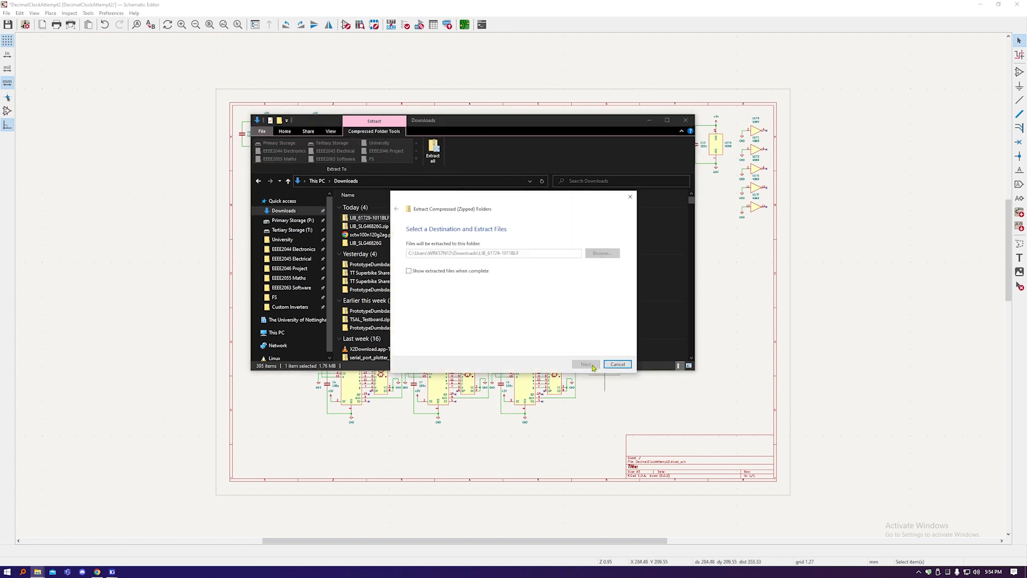
{"action": "key", "text": "Return"}
Open the 3D folder of the extracted 61729-1011BLF library and copy 61729-1011BLF.stp.
{"action": "double_click", "coordinate": [411, 247]}
{"action": "double_click", "coordinate": [378, 207]}
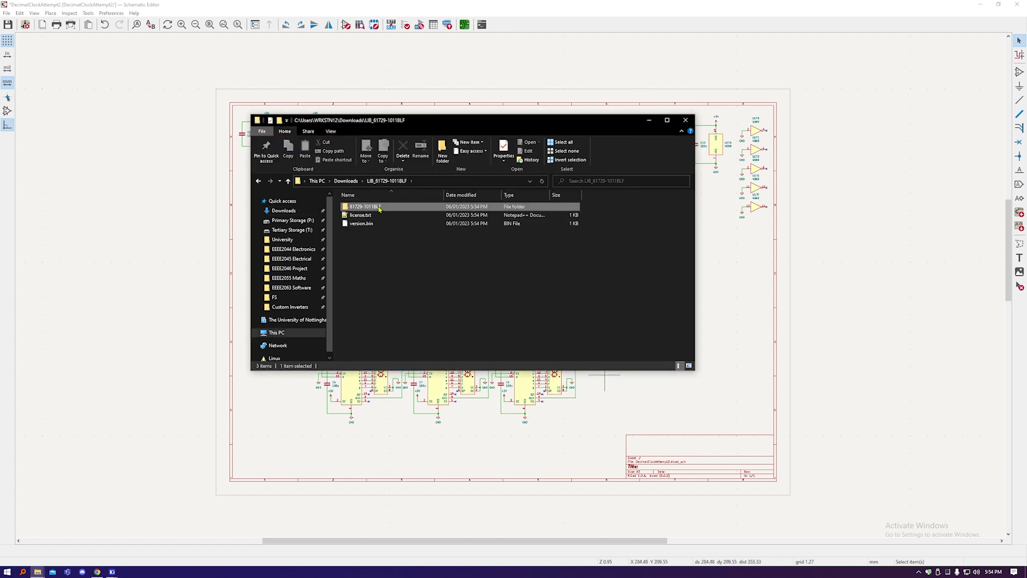
{"action": "double_click", "coordinate": [379, 208]}
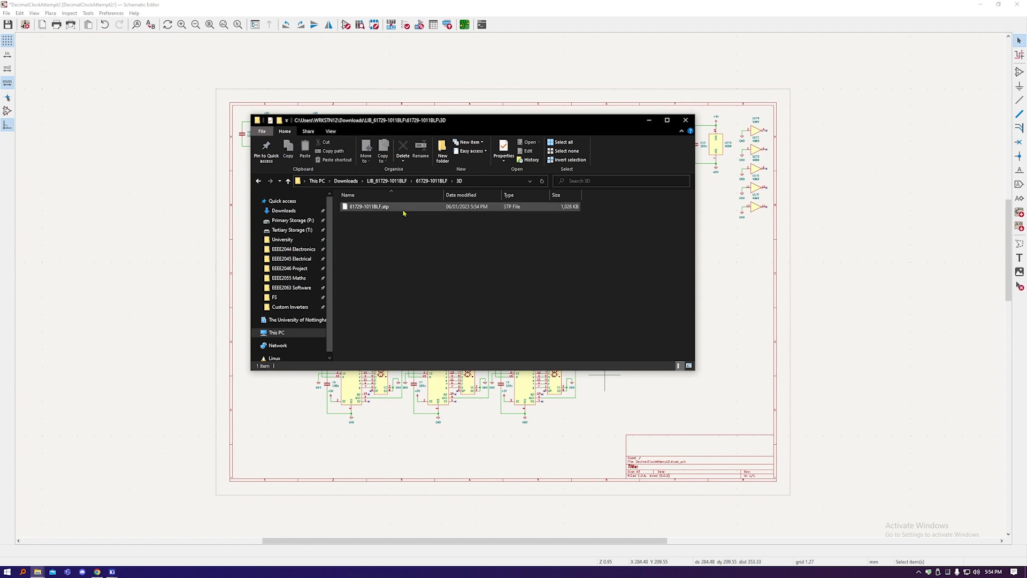
{"action": "left_click", "coordinate": [404, 213]}
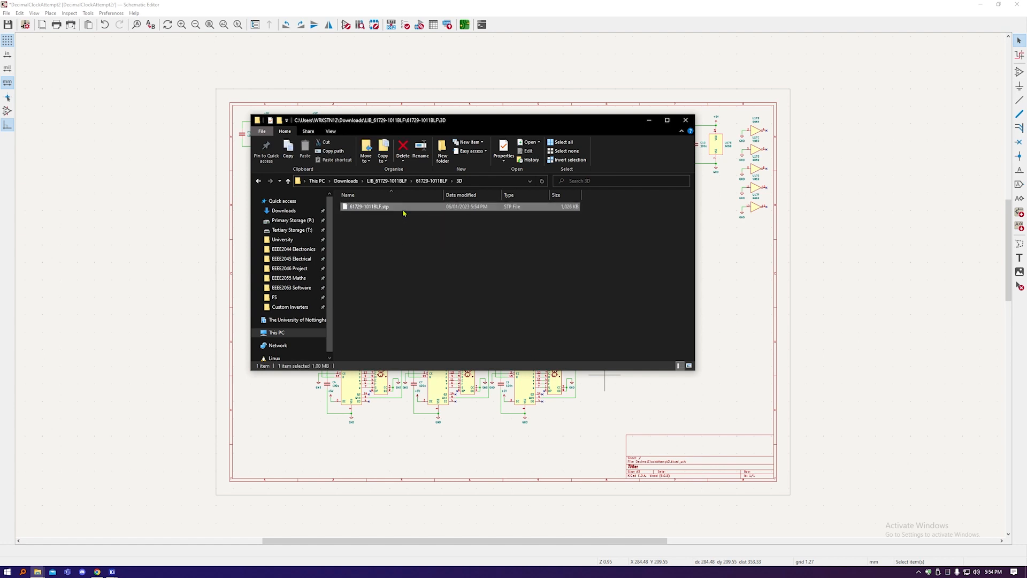
Go to FS\Lessons\DecimalClockAttempt2\libraries and create a folder named 3DModels there.
{"action": "left_click", "coordinate": [284, 298]}
{"action": "double_click", "coordinate": [373, 275]}
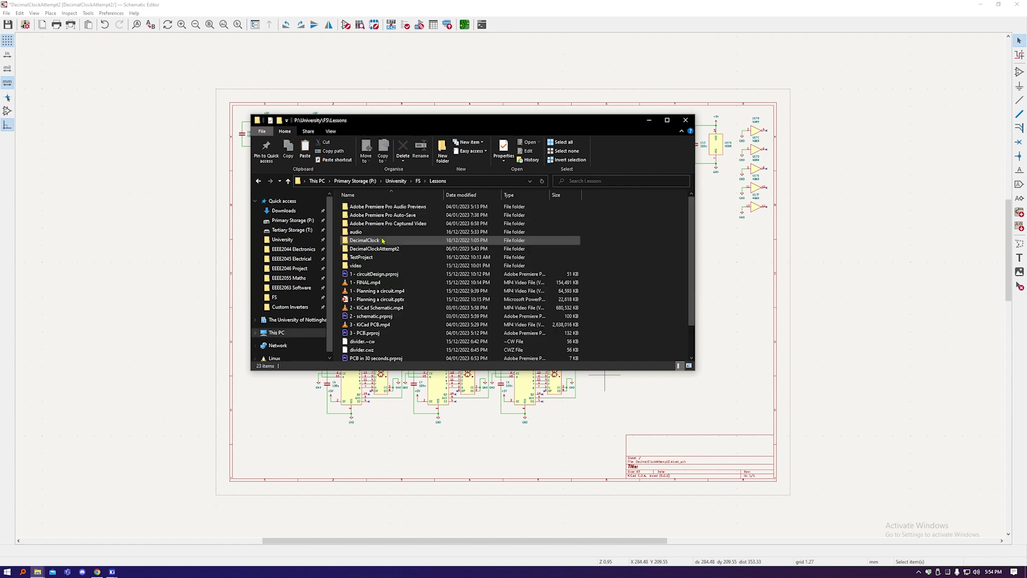
{"action": "double_click", "coordinate": [389, 248]}
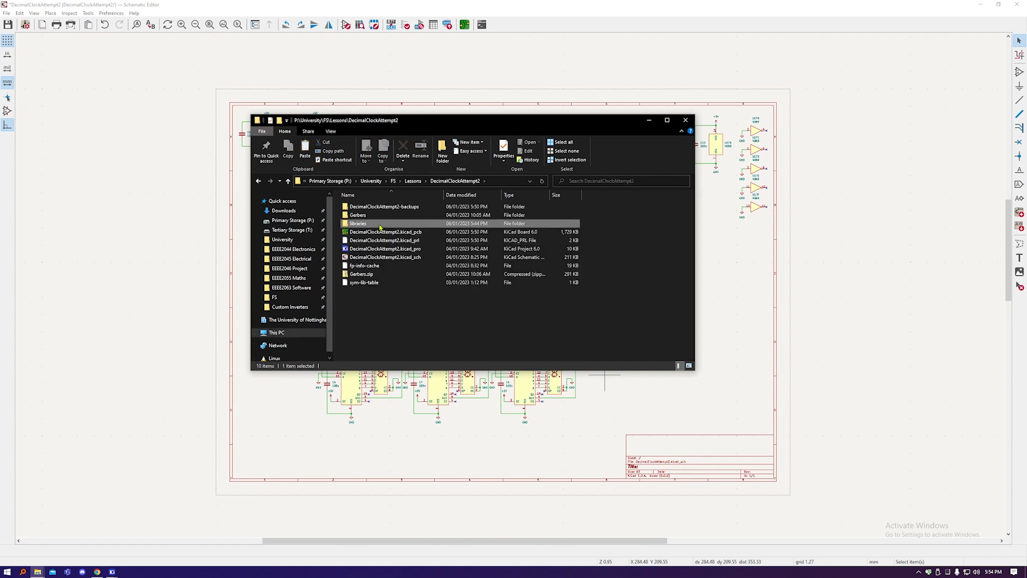
{"action": "double_click", "coordinate": [389, 224]}
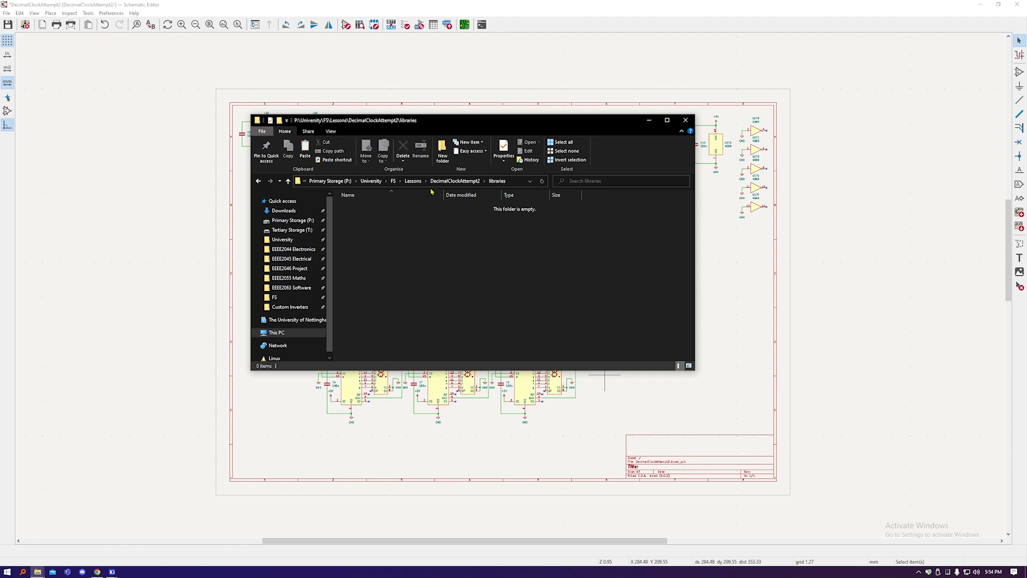
{"action": "left_click", "coordinate": [439, 153]}
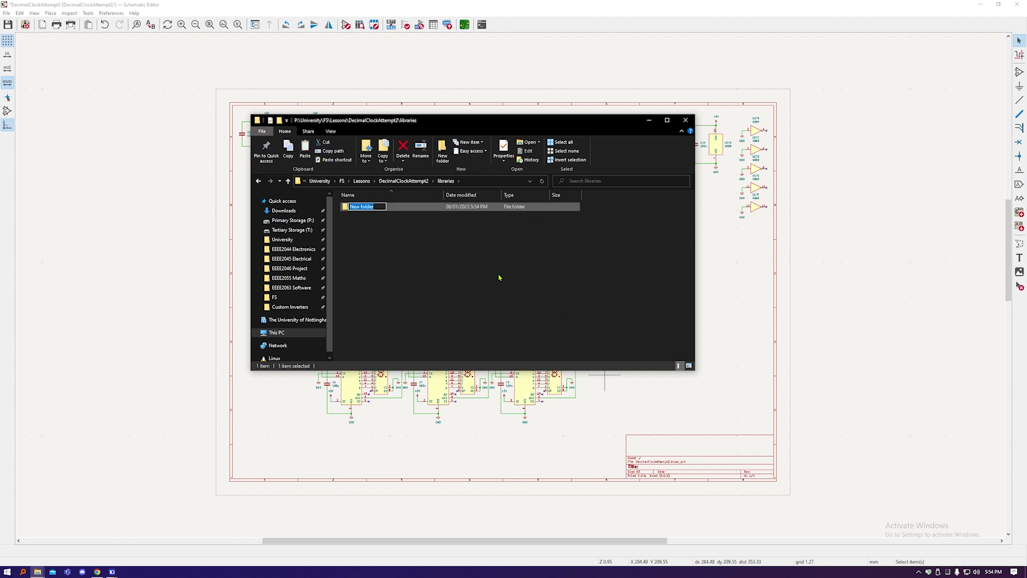
{"action": "type", "text": "3DModels"}
{"action": "left_click", "coordinate": [499, 277]}
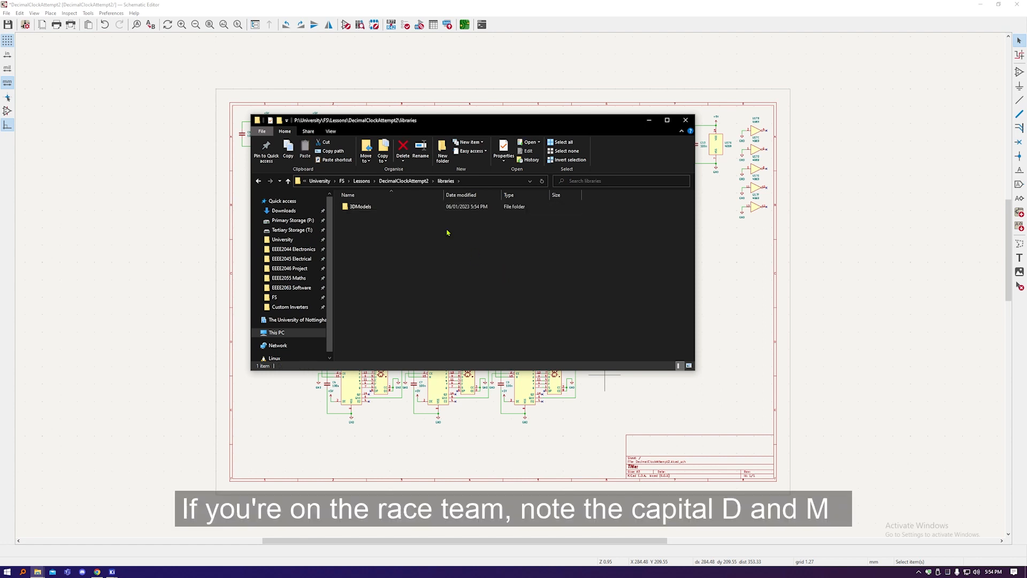
Paste 61729-1011BLF.stp into the 3DModels folder and close the file explorer.
{"action": "double_click", "coordinate": [427, 206]}
{"action": "key", "text": "ctrl+v"}
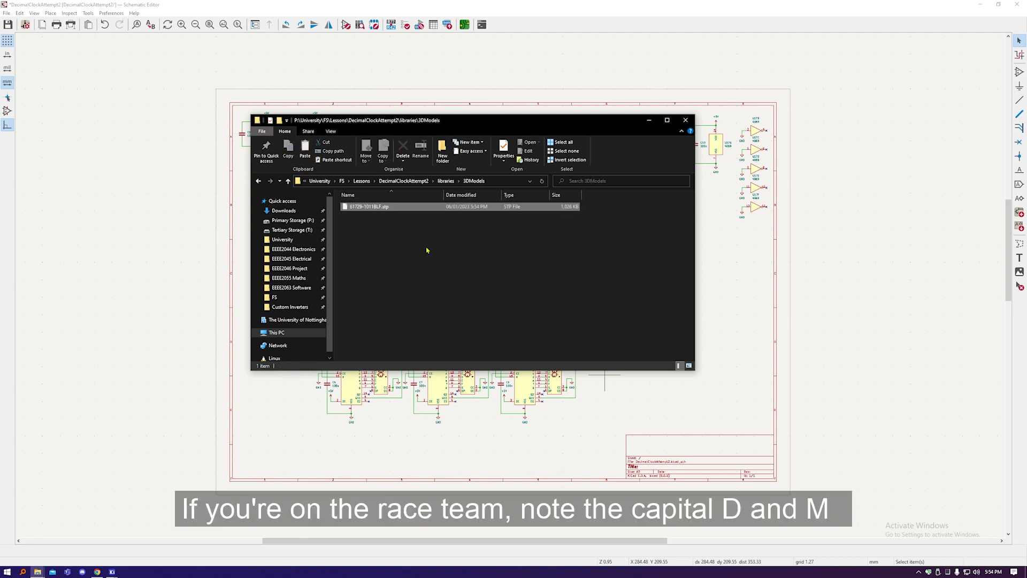
{"action": "left_click", "coordinate": [414, 231]}
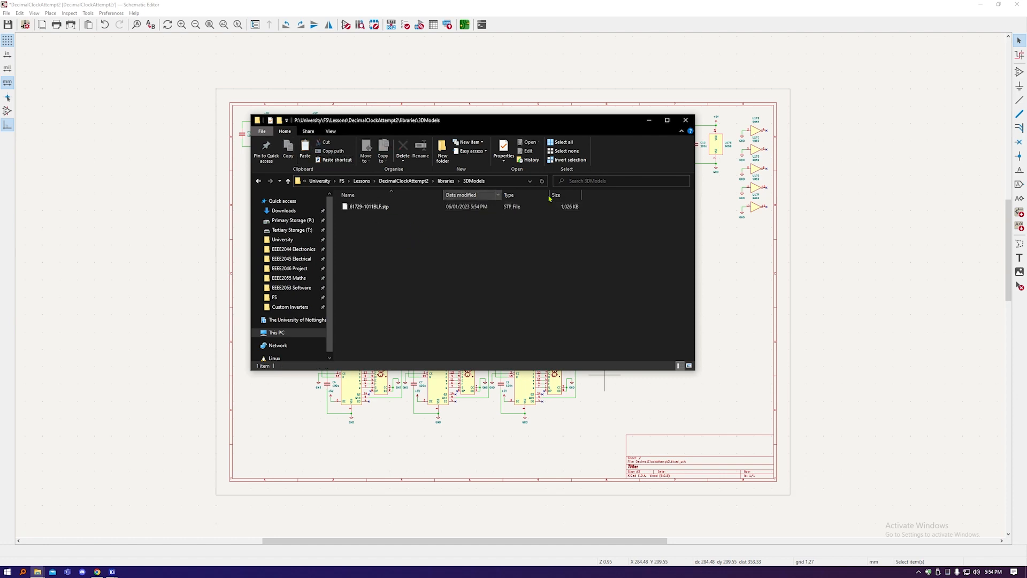
{"action": "left_click", "coordinate": [685, 120]}
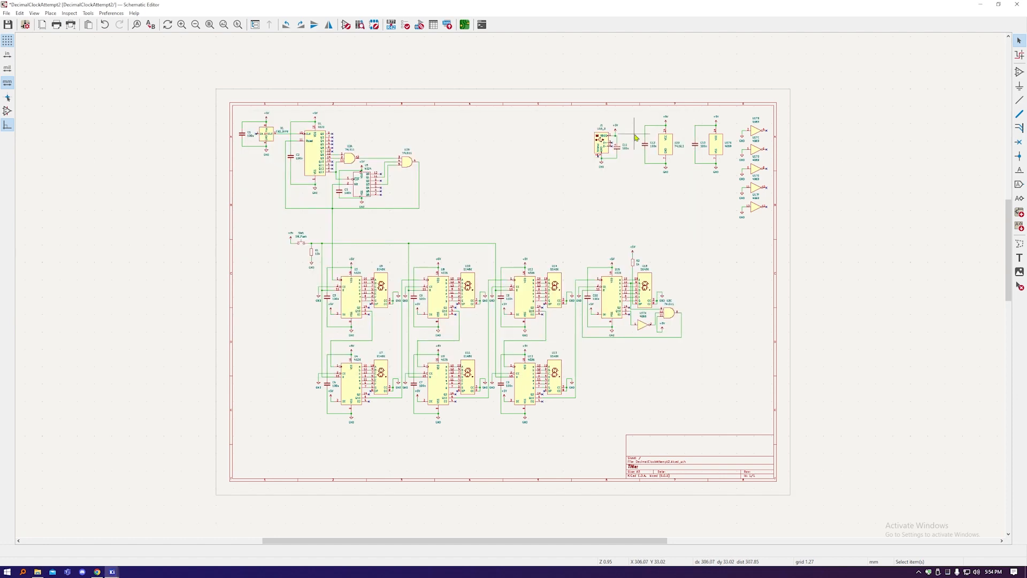
Switch to the PCB Editor, open the properties of USB connector footprint J1 and remove its existing 3D model.
{"action": "scroll", "coordinate": [590, 164], "scroll_direction": "up", "scroll_amount": 2}
{"action": "left_click", "coordinate": [465, 25]}
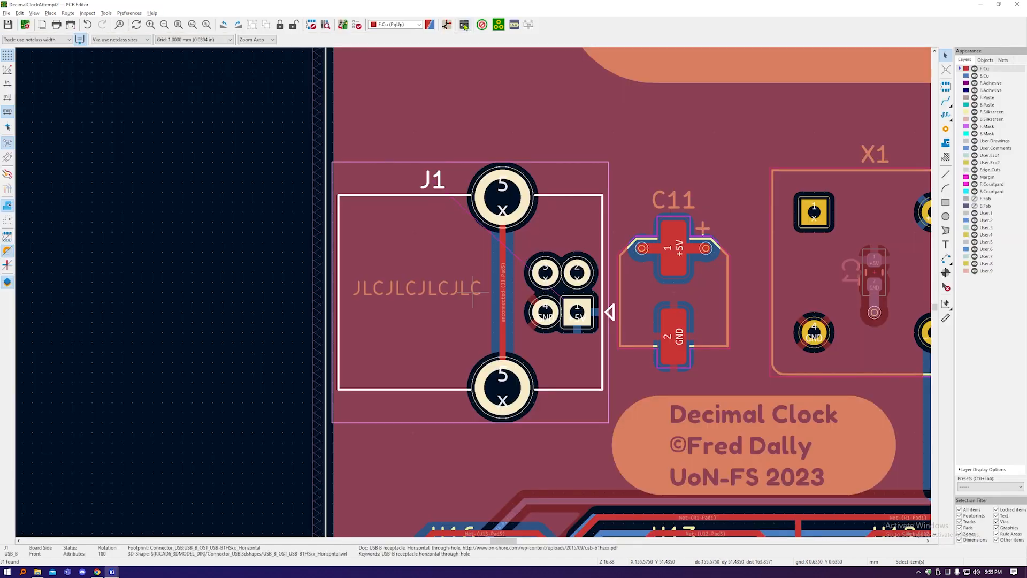
{"action": "scroll", "coordinate": [347, 207], "scroll_direction": "down", "scroll_amount": 2}
{"action": "double_click", "coordinate": [354, 208]}
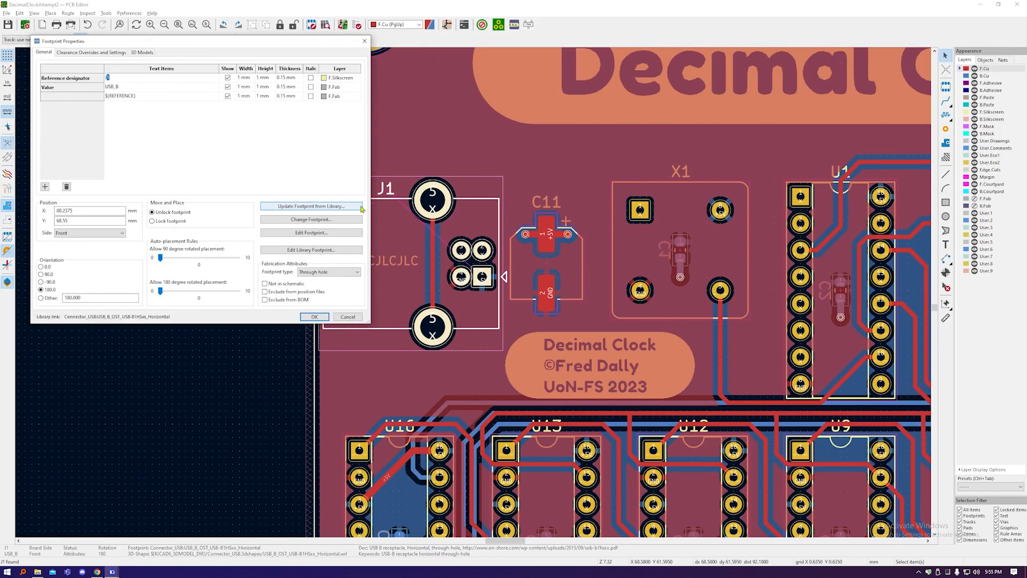
{"action": "left_click", "coordinate": [141, 52]}
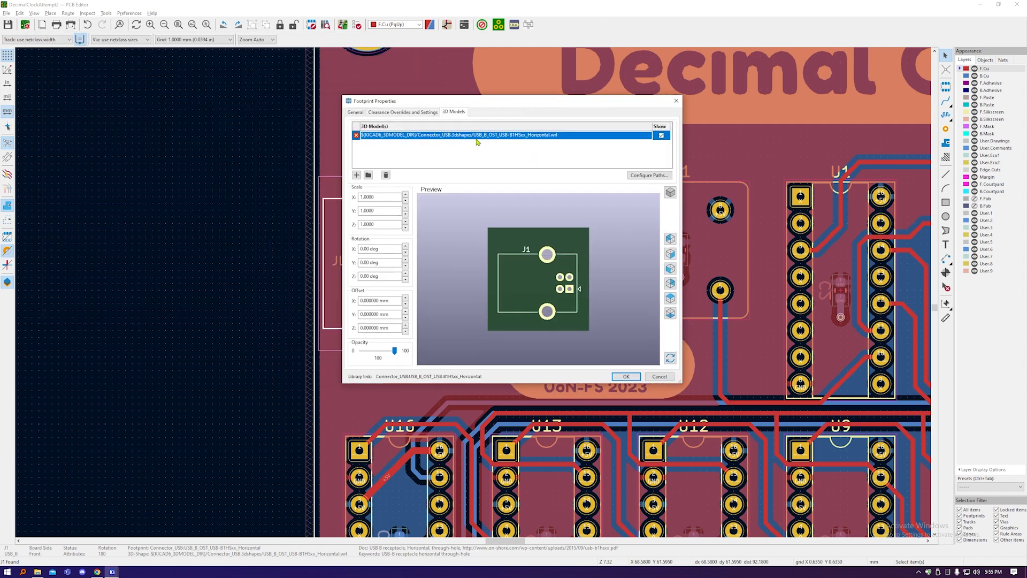
{"action": "left_click", "coordinate": [385, 175]}
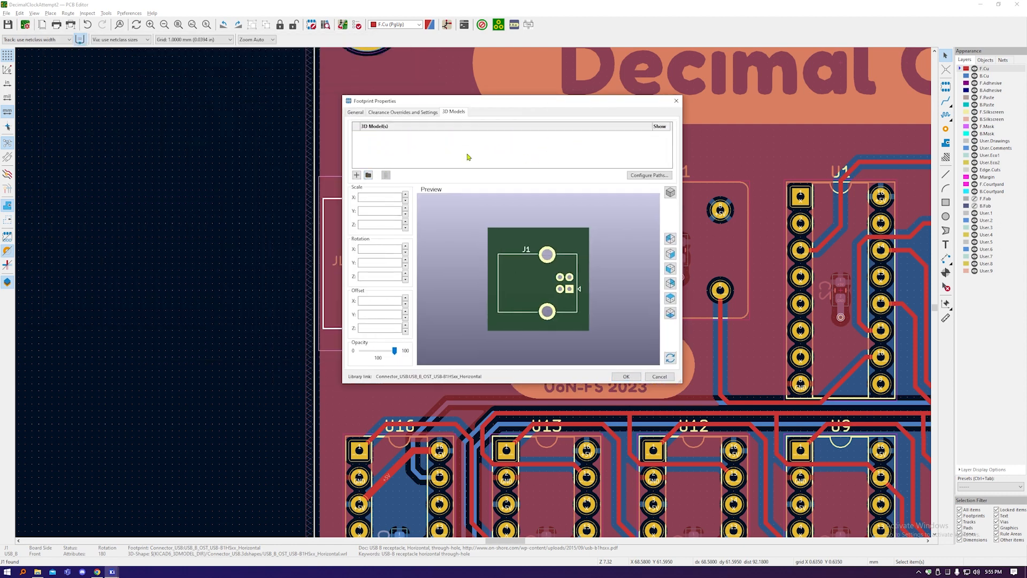
Add 61729-1011BLF.stp from the project's libraries\3DModels folder as the 3D model of footprint J1.
{"action": "left_click", "coordinate": [357, 175]}
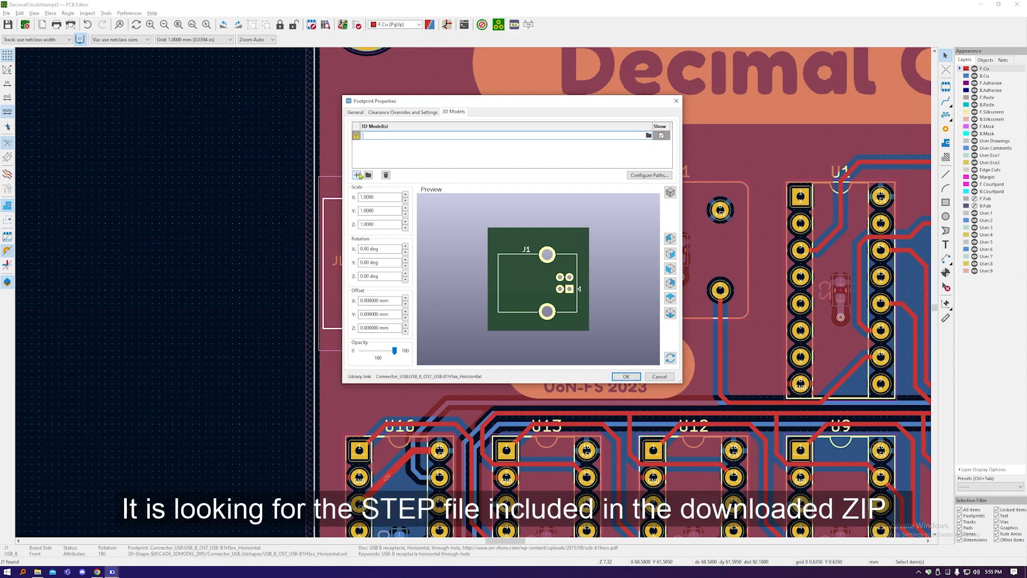
{"action": "left_click", "coordinate": [648, 137]}
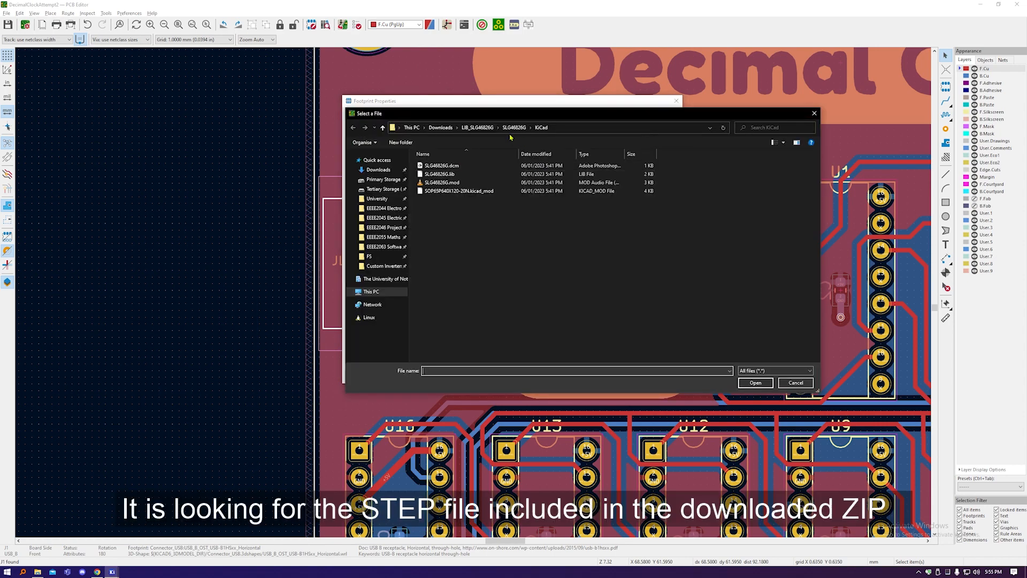
{"action": "left_click", "coordinate": [369, 256]}
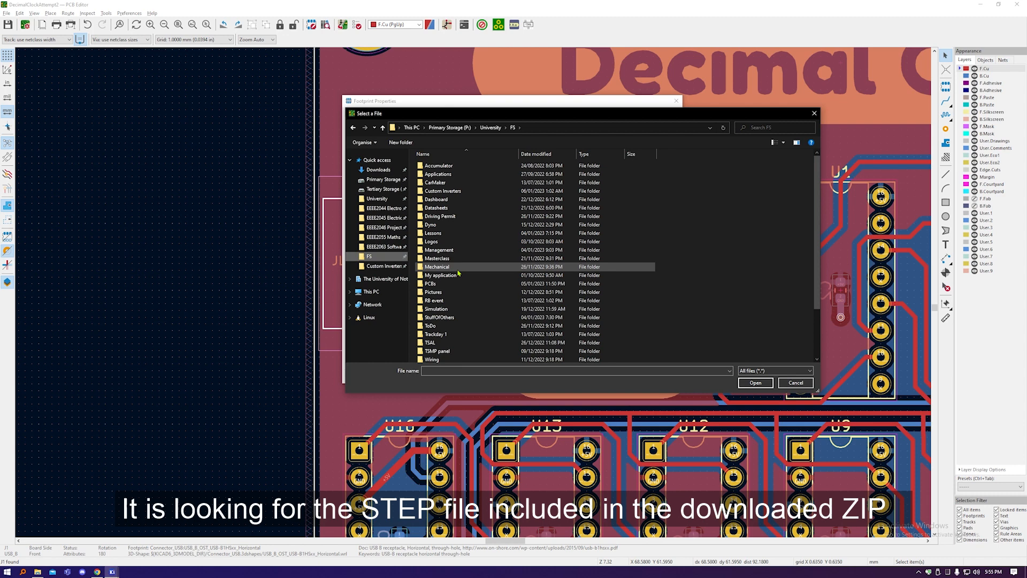
{"action": "double_click", "coordinate": [450, 234]}
{"action": "double_click", "coordinate": [461, 208]}
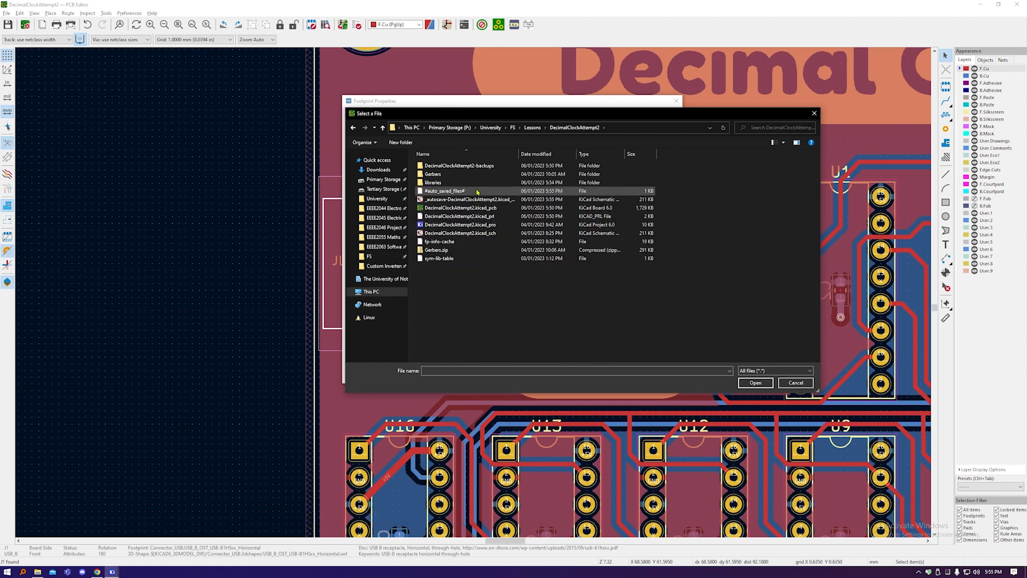
{"action": "double_click", "coordinate": [464, 182]}
{"action": "double_click", "coordinate": [465, 166]}
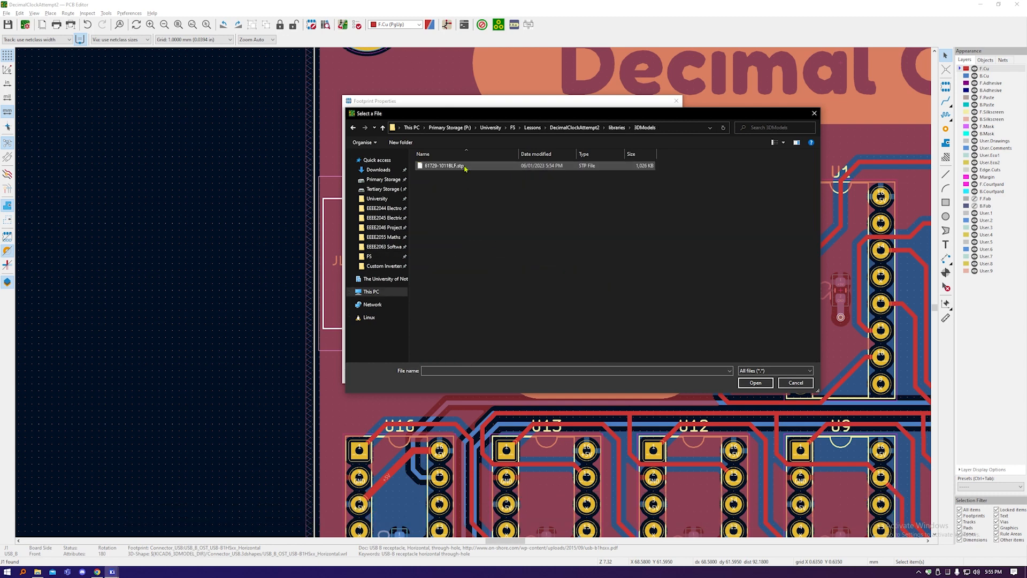
{"action": "double_click", "coordinate": [471, 166]}
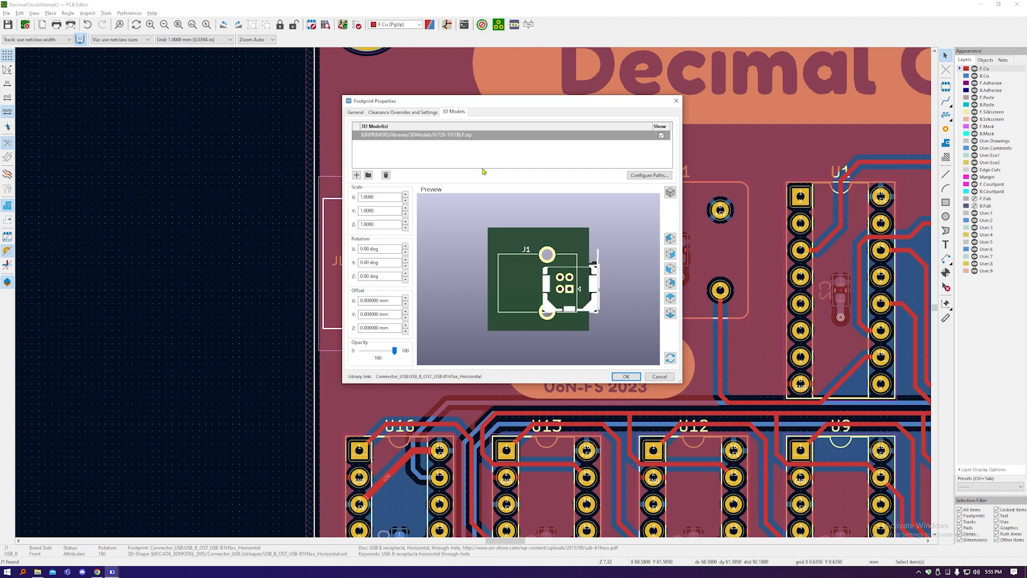
Try different rotations of J1's connector model, including 90 and 180 degrees about Y and -90 degrees about Z.
{"action": "left_click_drag", "start_coordinate": [532, 248], "coordinate": [522, 277]}
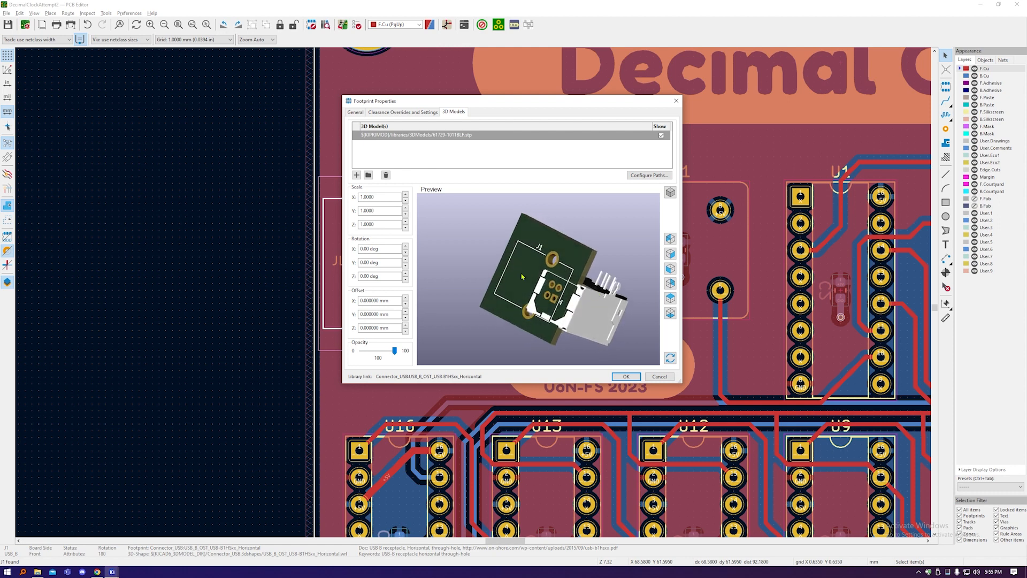
{"action": "left_click", "coordinate": [406, 261]}
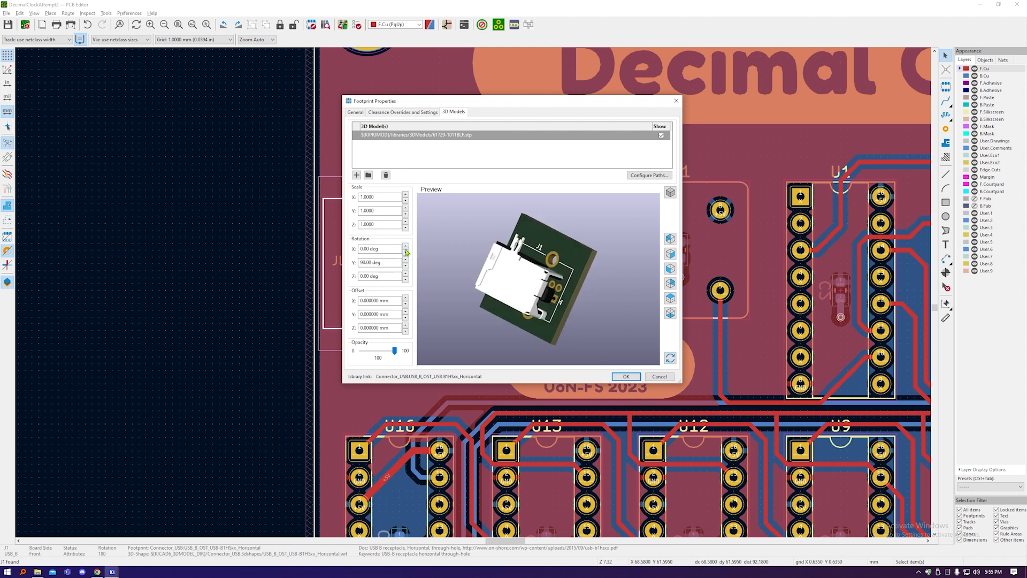
{"action": "left_click", "coordinate": [406, 247]}
{"action": "left_click", "coordinate": [406, 252]}
{"action": "left_click", "coordinate": [406, 279]}
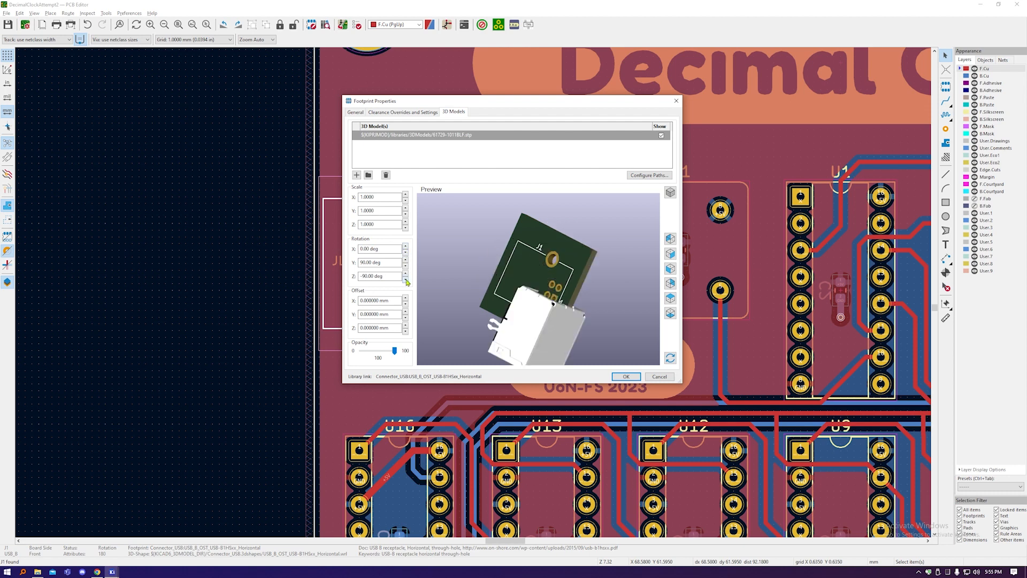
{"action": "left_click", "coordinate": [406, 273]}
{"action": "left_click", "coordinate": [406, 266]}
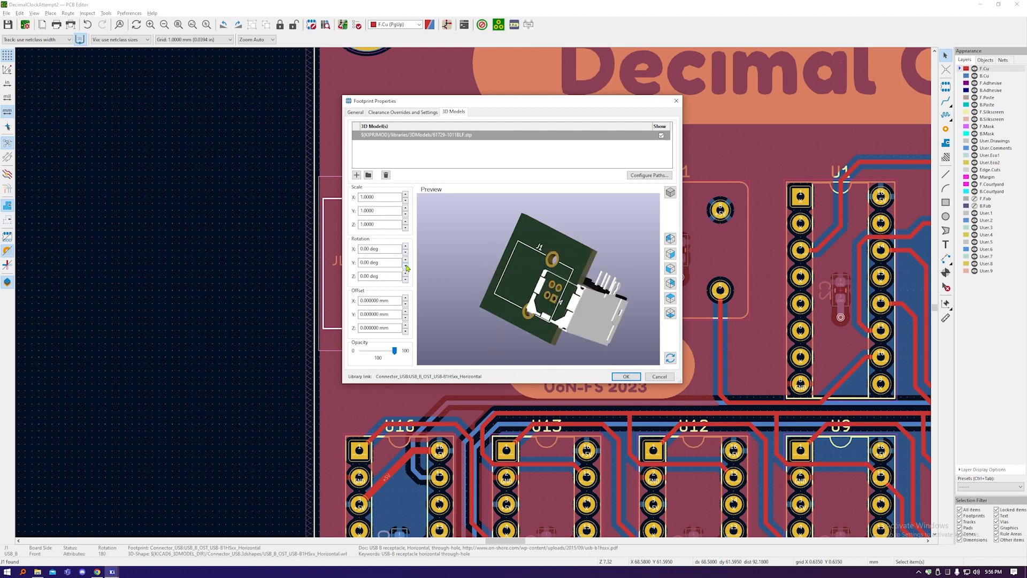
{"action": "left_click", "coordinate": [406, 260]}
{"action": "left_click", "coordinate": [406, 252]}
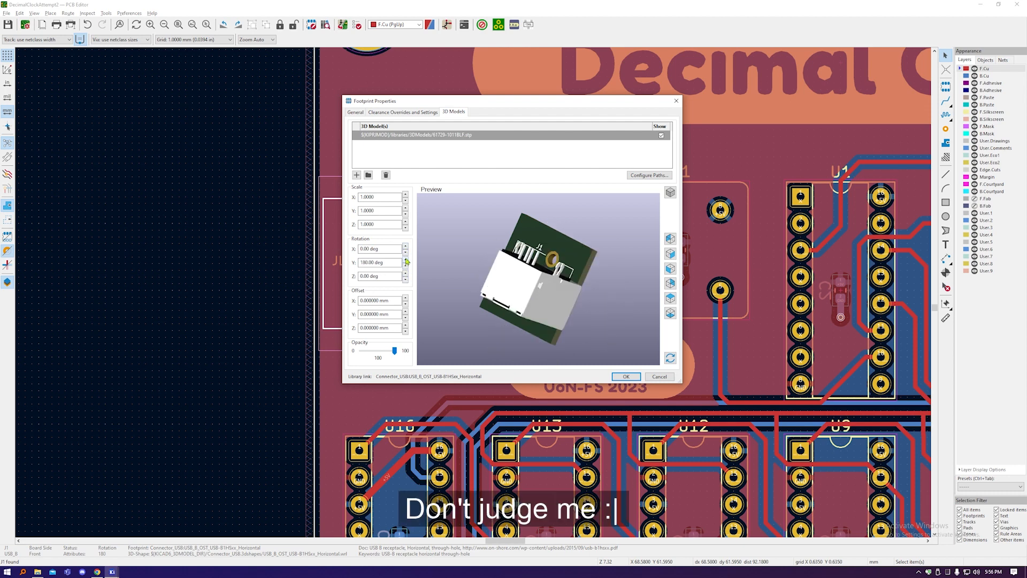
{"action": "left_click", "coordinate": [406, 251]}
{"action": "left_click", "coordinate": [406, 280]}
{"action": "left_click", "coordinate": [406, 273]}
{"action": "left_click", "coordinate": [406, 245]}
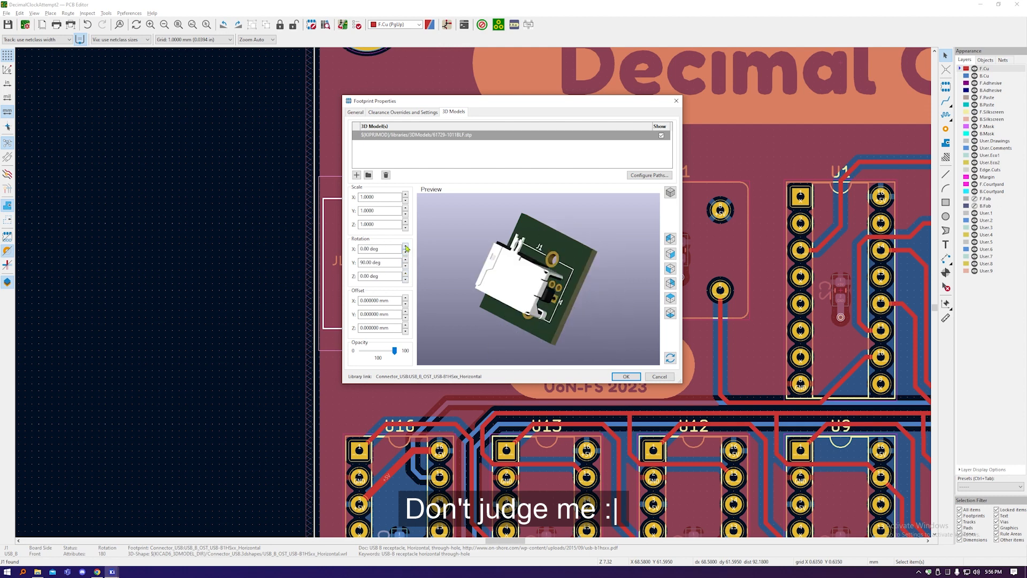
Set the rotation of J1's connector model to X -90, Y 0 and Z -90 degrees.
{"action": "left_click", "coordinate": [406, 266]}
{"action": "left_click", "coordinate": [406, 273]}
{"action": "left_click", "coordinate": [406, 279]}
{"action": "left_click", "coordinate": [406, 279]}
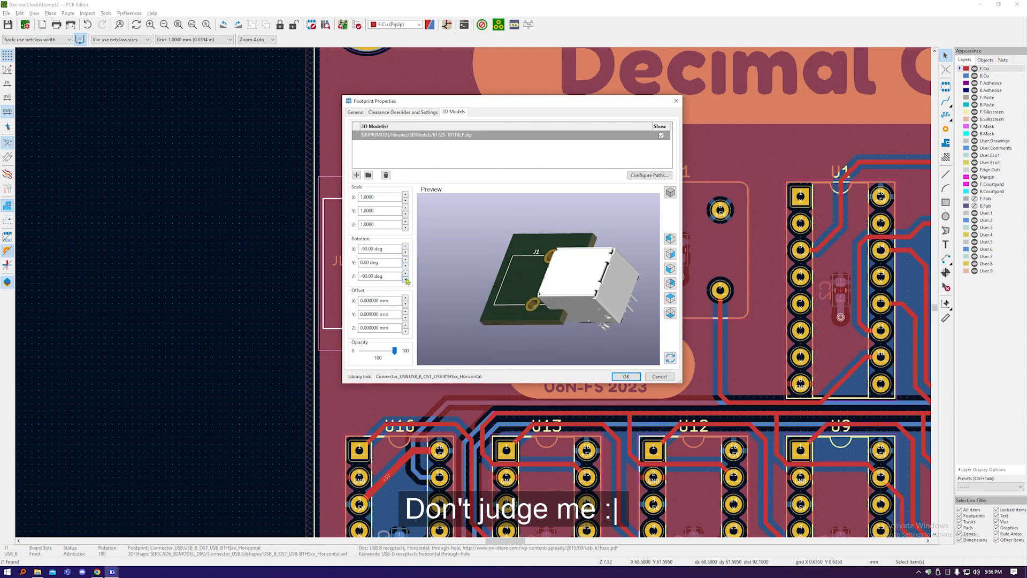
Shift J1's connector model along Y with an offset of -1.5 mm.
{"action": "left_click_drag", "start_coordinate": [563, 283], "coordinate": [612, 294]}
{"action": "left_click_drag", "start_coordinate": [546, 257], "coordinate": [481, 224]}
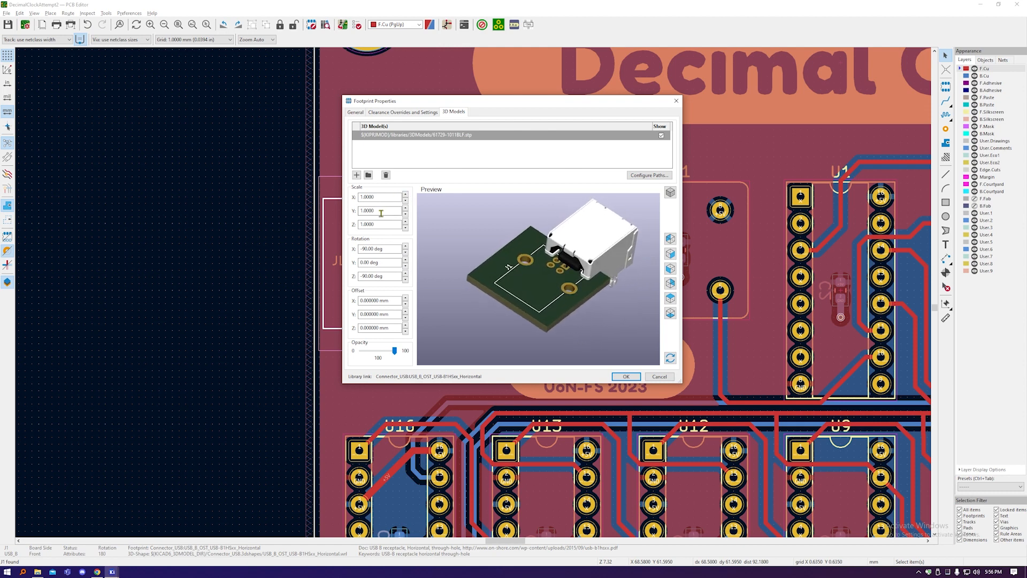
{"action": "left_click", "coordinate": [406, 315]}
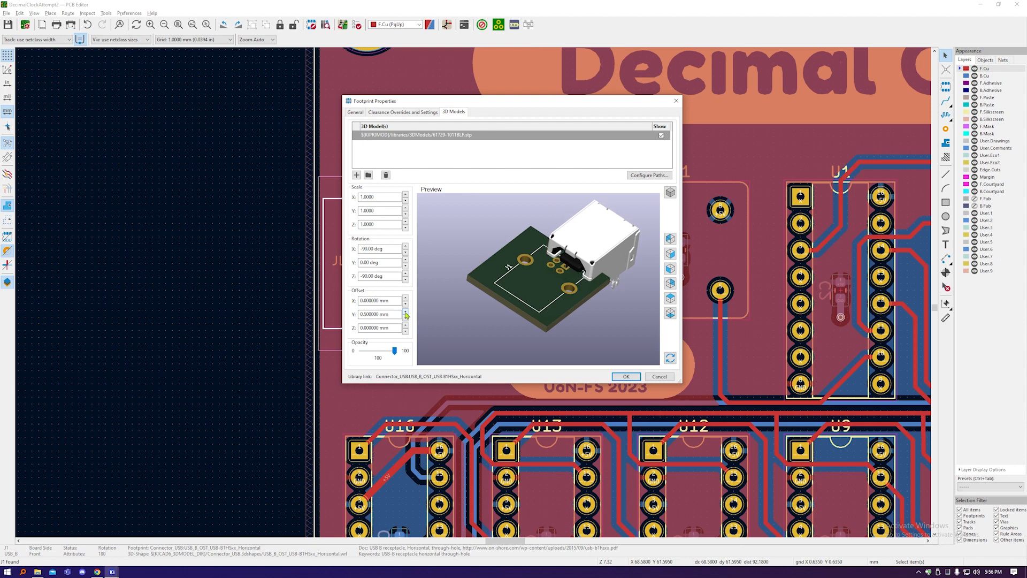
{"action": "left_click", "coordinate": [406, 317]}
{"action": "left_click", "coordinate": [406, 318]}
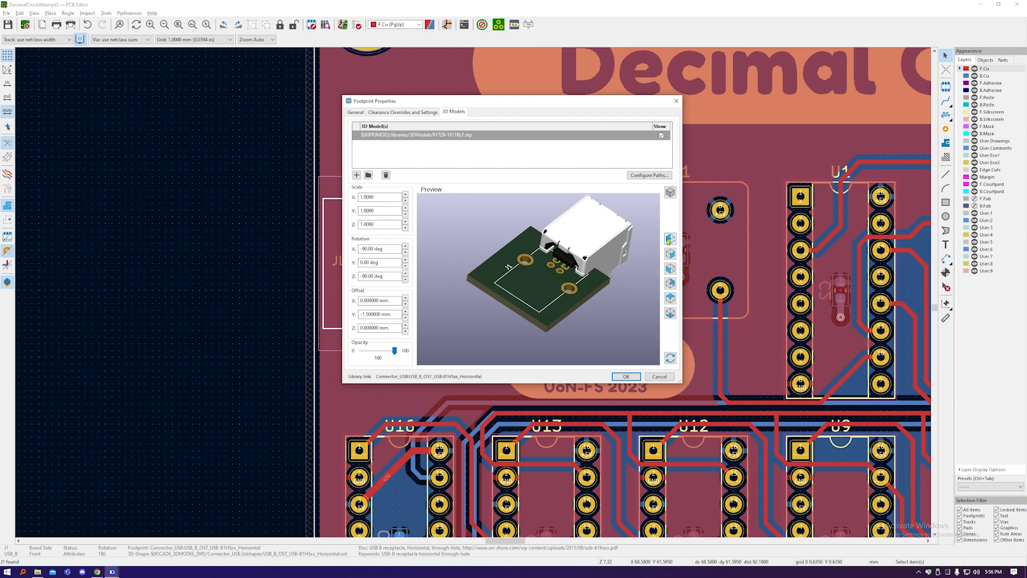
Align J1's connector model with its outline seen from above, using offsets of X 15 mm and Y -1.25 mm.
{"action": "left_click", "coordinate": [671, 300]}
{"action": "left_click", "coordinate": [672, 301]}
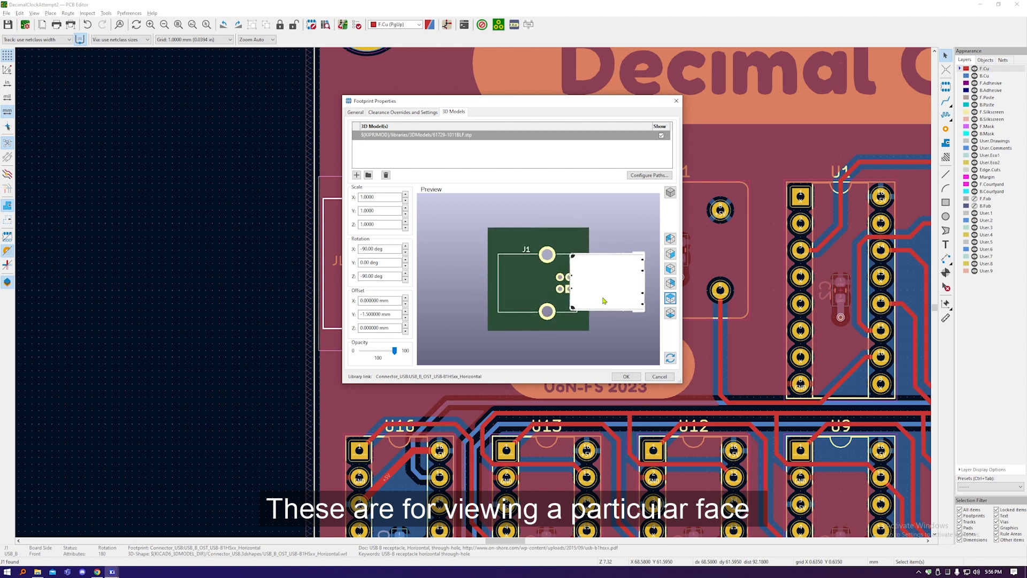
{"action": "left_click", "coordinate": [406, 298]}
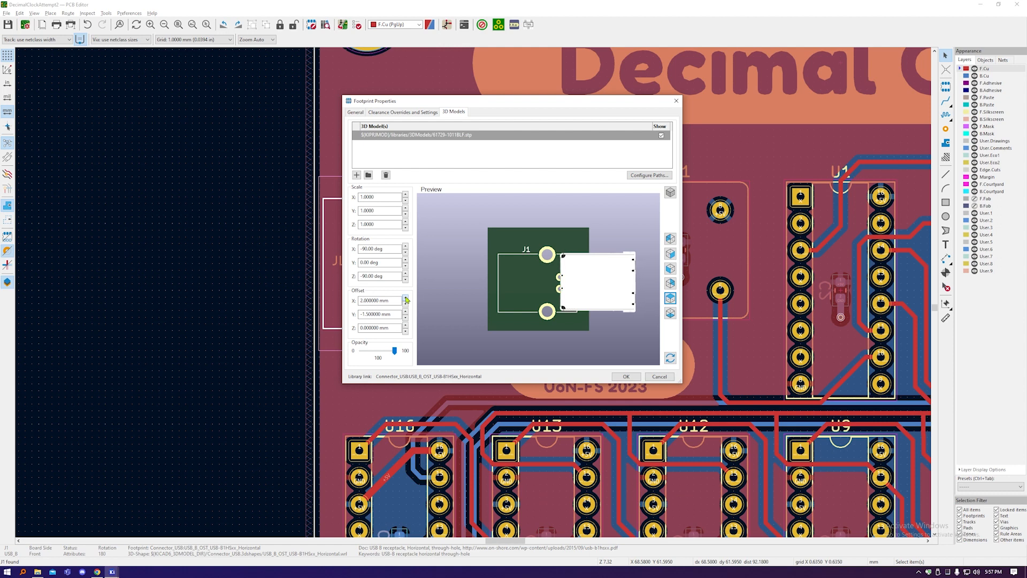
{"action": "left_click", "coordinate": [406, 298]}
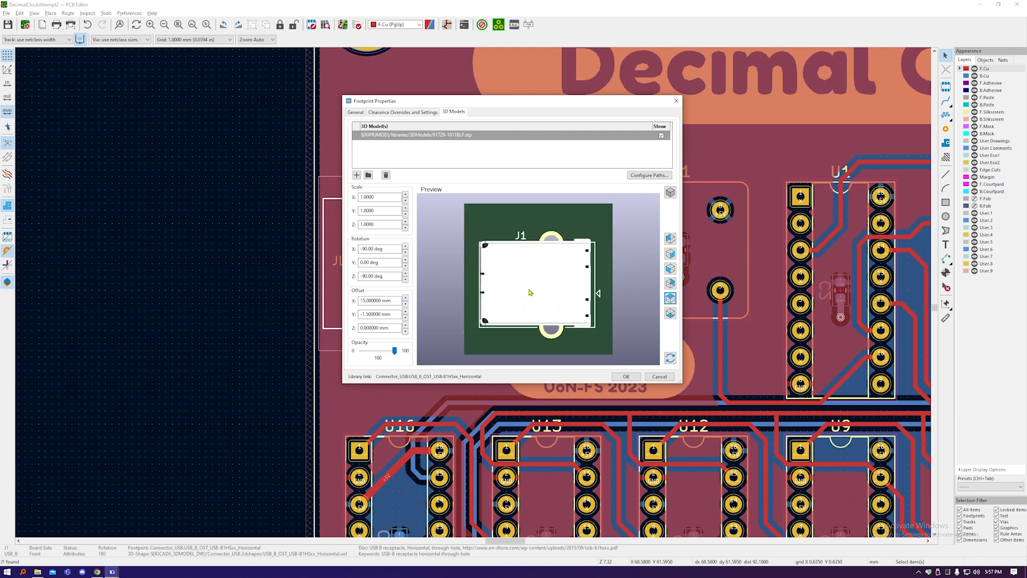
{"action": "scroll", "coordinate": [527, 293], "scroll_direction": "up", "scroll_amount": 2}
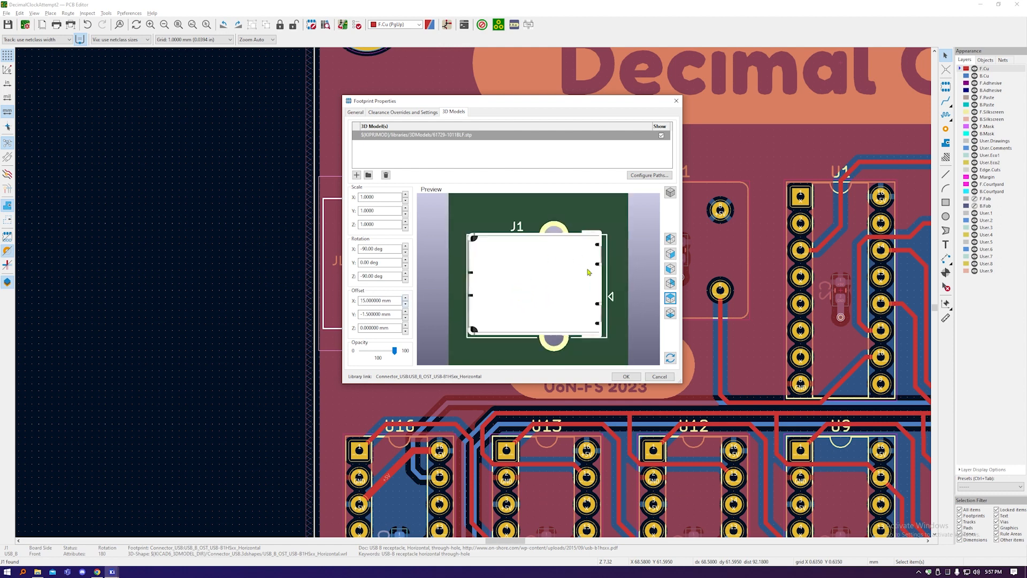
{"action": "left_click", "coordinate": [370, 314]}
{"action": "key", "text": "BackSpace"}
{"action": "type", "text": "25"}
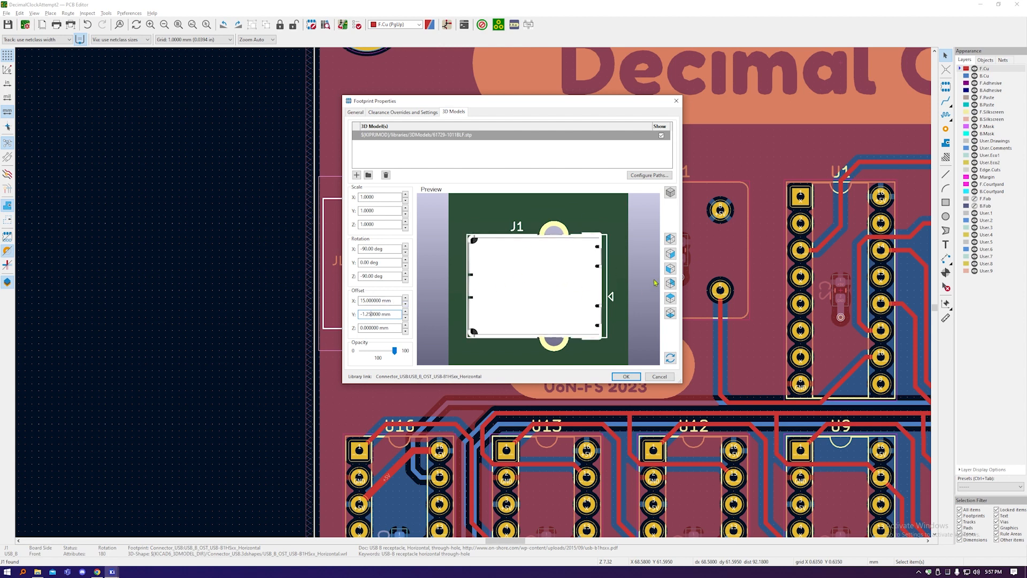
Raise J1's connector model to the board surface with a Z offset of 5.8 mm, judging the height from the side.
{"action": "left_click", "coordinate": [670, 253]}
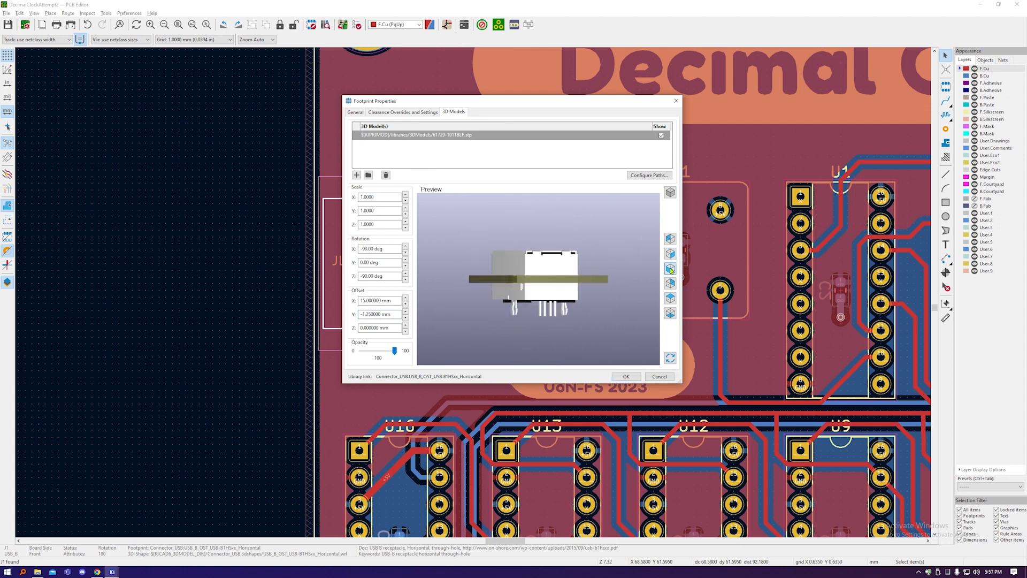
{"action": "left_click", "coordinate": [670, 269]}
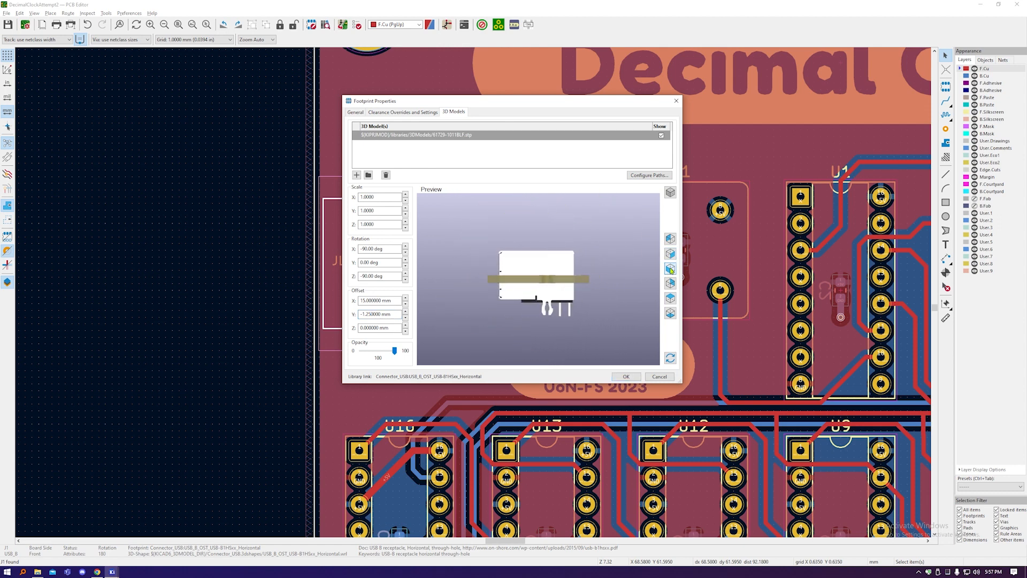
{"action": "left_click", "coordinate": [405, 325]}
{"action": "left_click", "coordinate": [405, 324]}
{"action": "left_click", "coordinate": [405, 325]}
{"action": "left_click", "coordinate": [405, 324]}
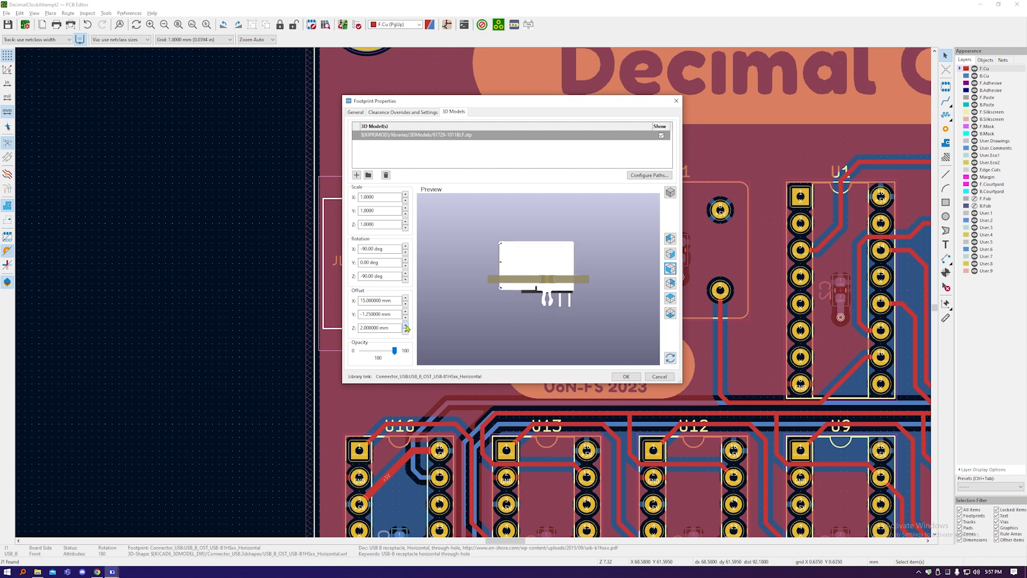
{"action": "left_click", "coordinate": [405, 325]}
{"action": "left_click", "coordinate": [406, 325]}
{"action": "left_click", "coordinate": [405, 325]}
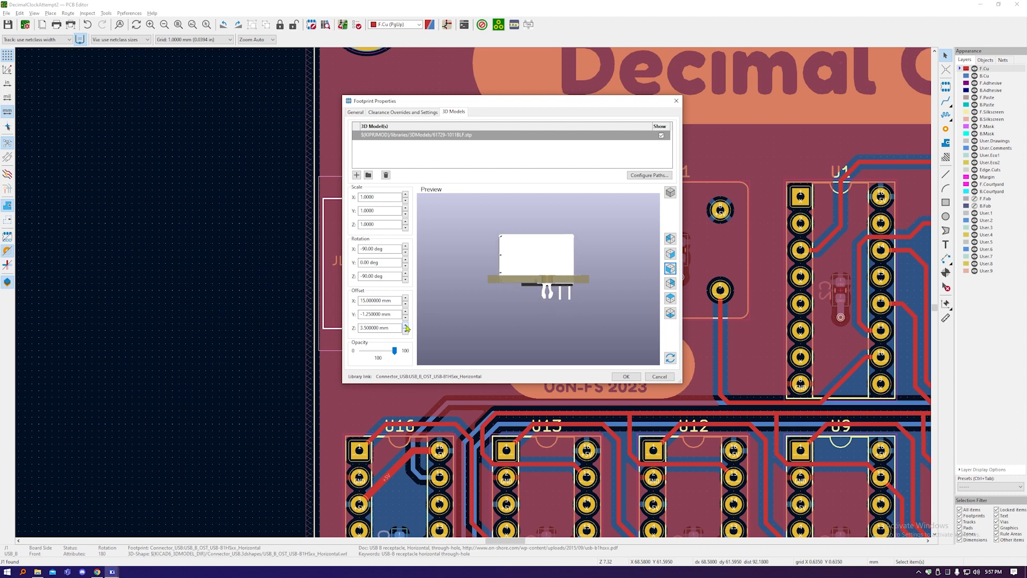
{"action": "left_click", "coordinate": [405, 325]}
{"action": "left_click", "coordinate": [406, 325]}
{"action": "left_click", "coordinate": [406, 325]}
{"action": "left_click", "coordinate": [406, 325]}
{"action": "left_click", "coordinate": [406, 325]}
{"action": "left_click_drag", "start_coordinate": [367, 328], "coordinate": [359, 328]}
{"action": "type", "text": "5.9"}
{"action": "scroll", "coordinate": [558, 288], "scroll_direction": "up", "scroll_amount": 3}
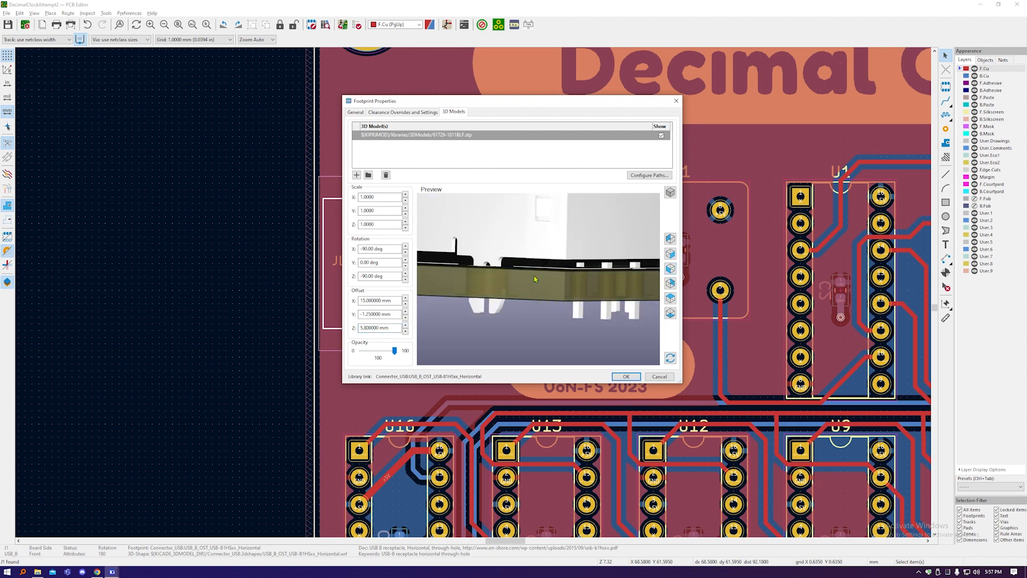
Check from below that the connector's pins line up with J1's pads and holes, and accept the footprint properties.
{"action": "left_click_drag", "start_coordinate": [558, 287], "coordinate": [624, 308]}
{"action": "left_click", "coordinate": [671, 313]}
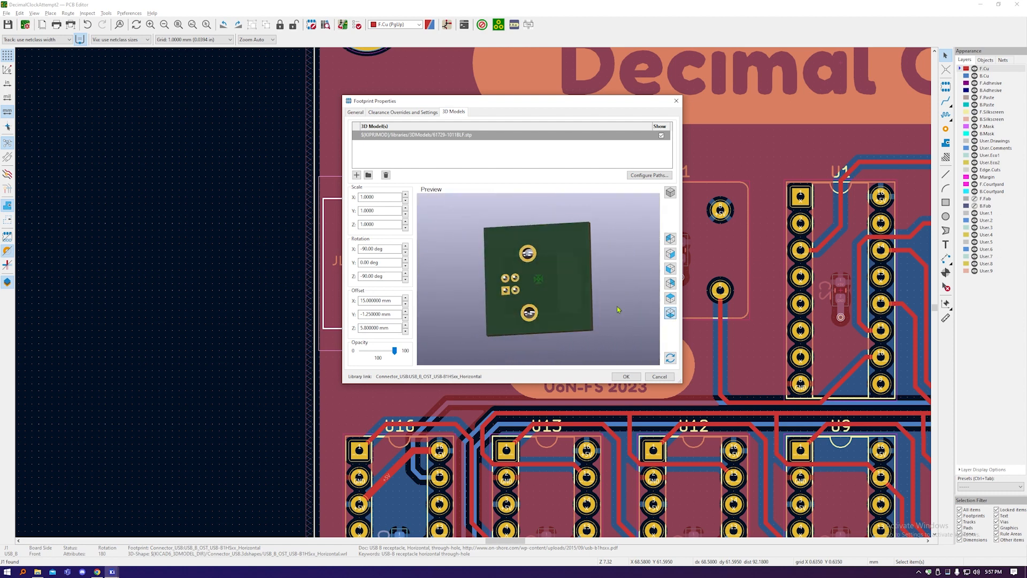
{"action": "scroll", "coordinate": [496, 294], "scroll_direction": "up", "scroll_amount": 5}
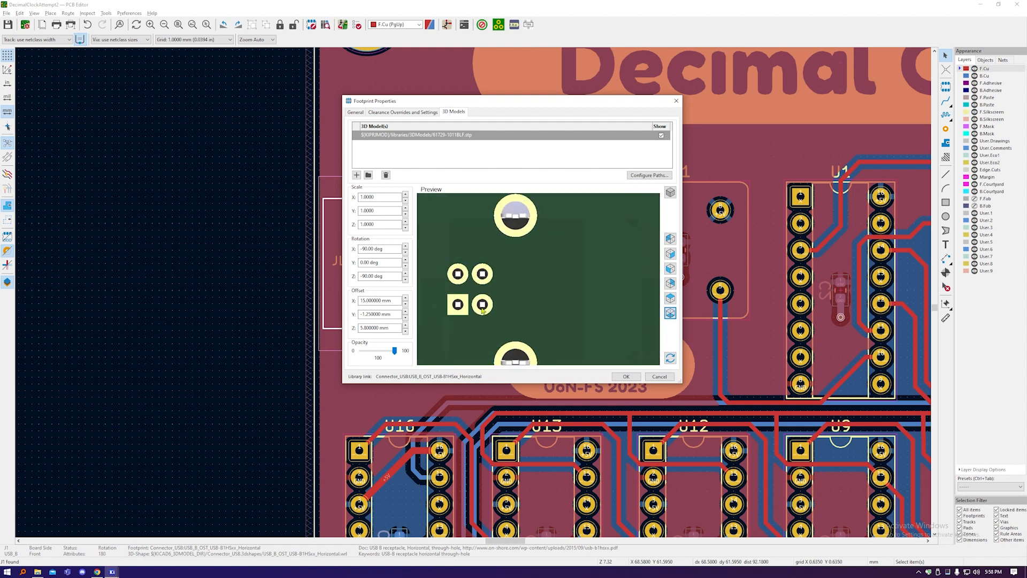
{"action": "scroll", "coordinate": [467, 266], "scroll_direction": "down", "scroll_amount": 5}
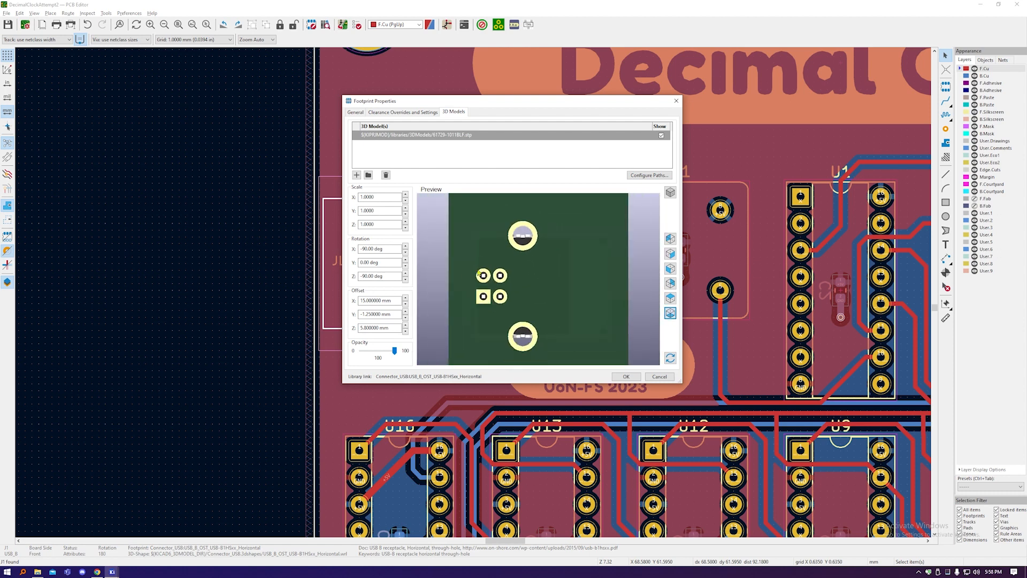
{"action": "left_click_drag", "start_coordinate": [467, 266], "coordinate": [513, 307]}
{"action": "left_click", "coordinate": [624, 376]}
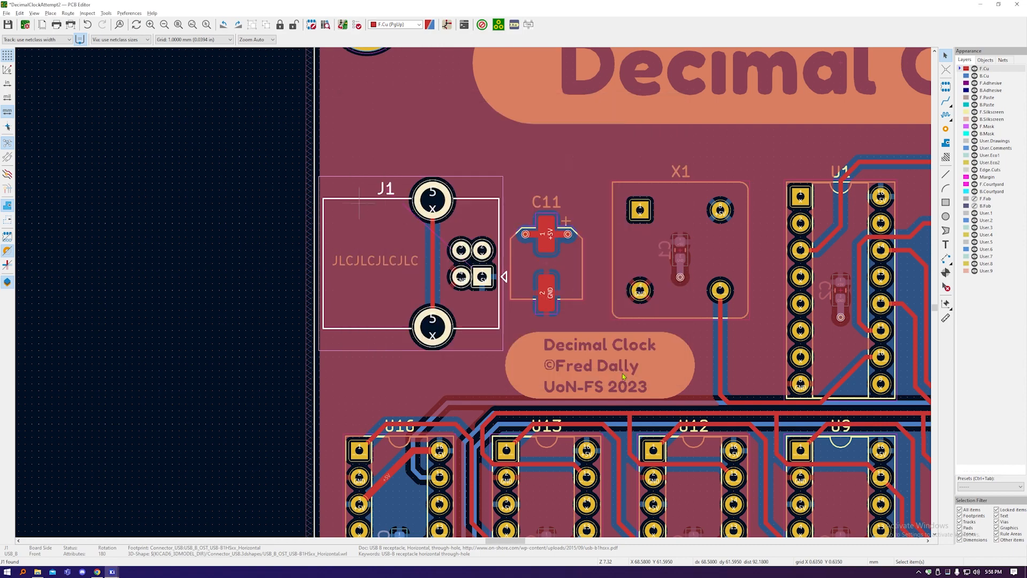
Inspect the USB connector on the whole board in the 3D Viewer from several angles, and close the viewer.
{"action": "scroll", "coordinate": [286, 201], "scroll_direction": "down", "scroll_amount": 3}
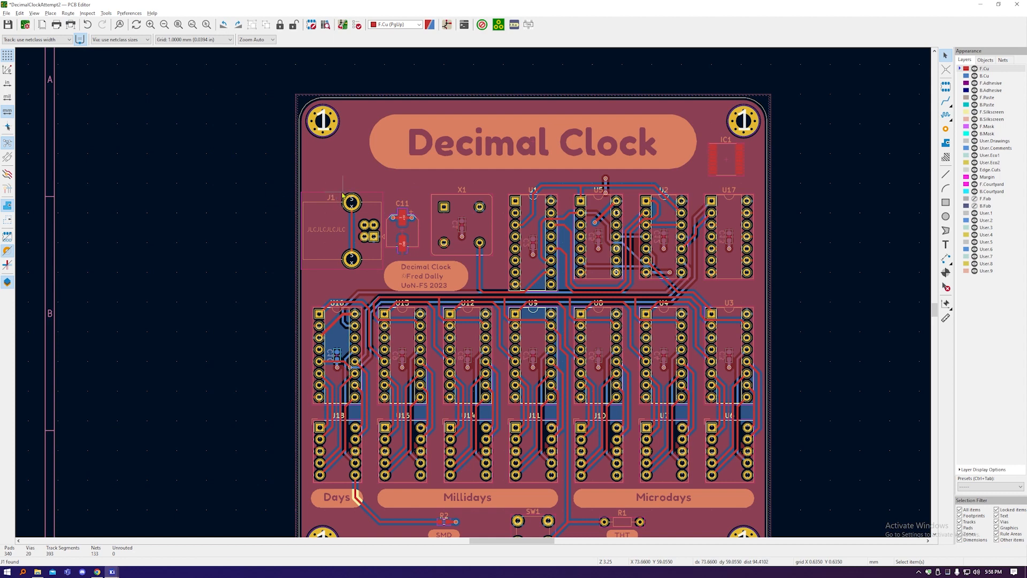
{"action": "key", "text": "alt+3"}
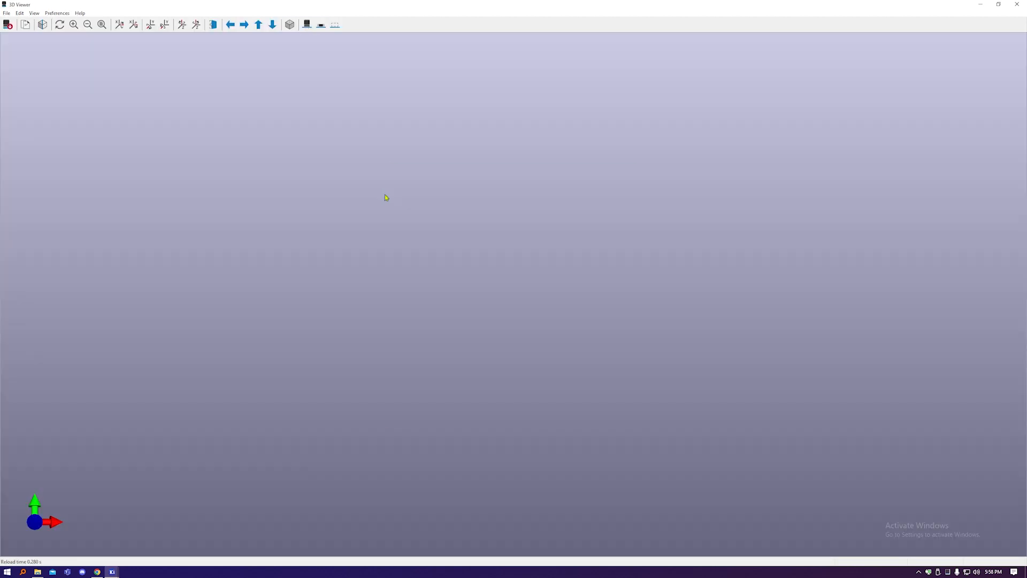
{"action": "left_click_drag", "start_coordinate": [403, 208], "coordinate": [801, 332]}
{"action": "left_click_drag", "start_coordinate": [574, 302], "coordinate": [246, 262]}
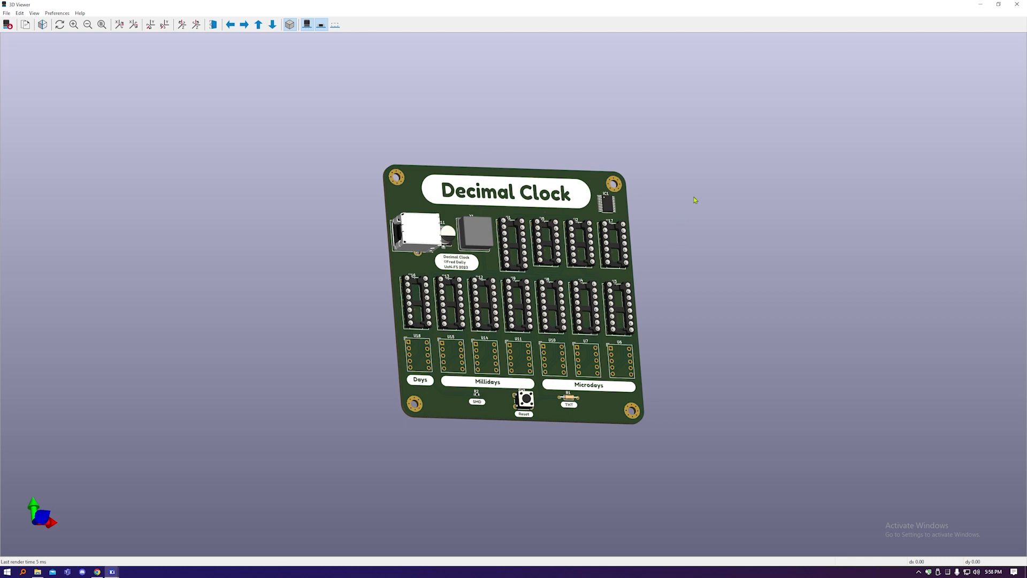
{"action": "left_click", "coordinate": [1017, 5]}
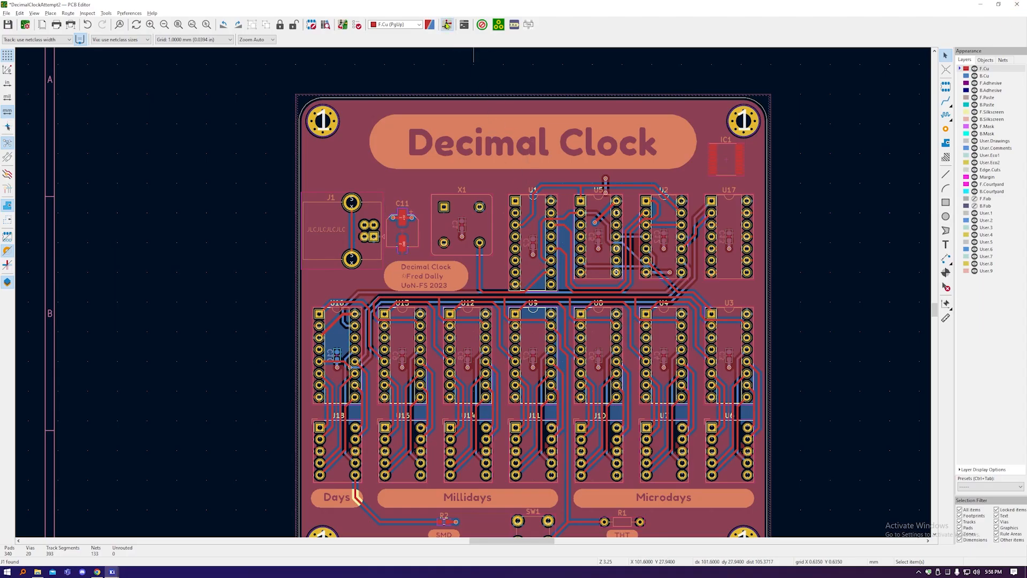
Switch to the Schematic Editor and examine the USB_B connector J1 and its surrounding power circuitry.
{"action": "left_click", "coordinate": [446, 24]}
{"action": "scroll", "coordinate": [542, 146], "scroll_direction": "down", "scroll_amount": 5}
{"action": "scroll", "coordinate": [544, 149], "scroll_direction": "down", "scroll_amount": 2}
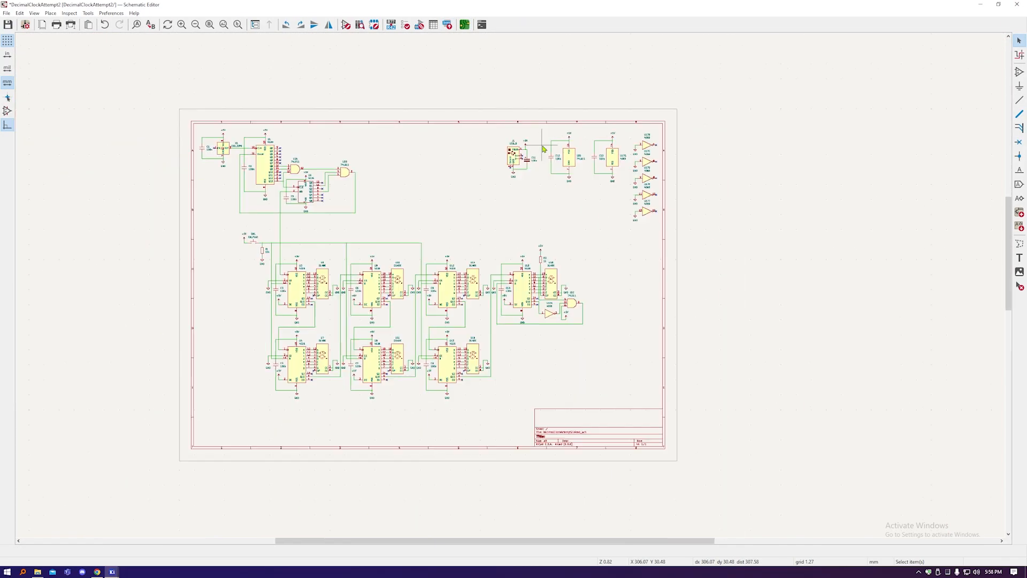
{"action": "scroll", "coordinate": [535, 155], "scroll_direction": "up", "scroll_amount": 8}
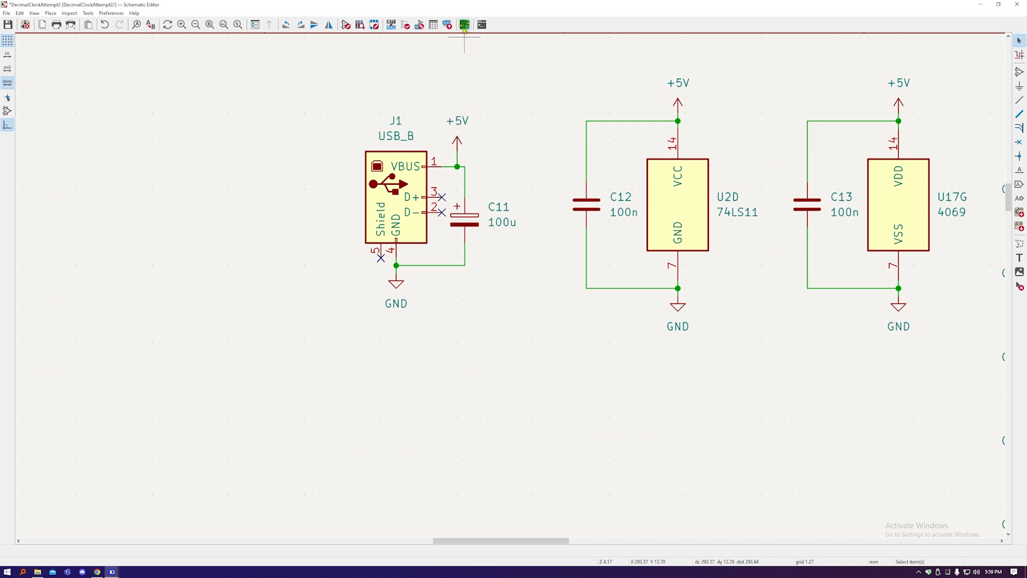
Switch to the KiCad project window and open the Footprint Editor from it.
{"action": "mouse_move", "coordinate": [111, 572]}
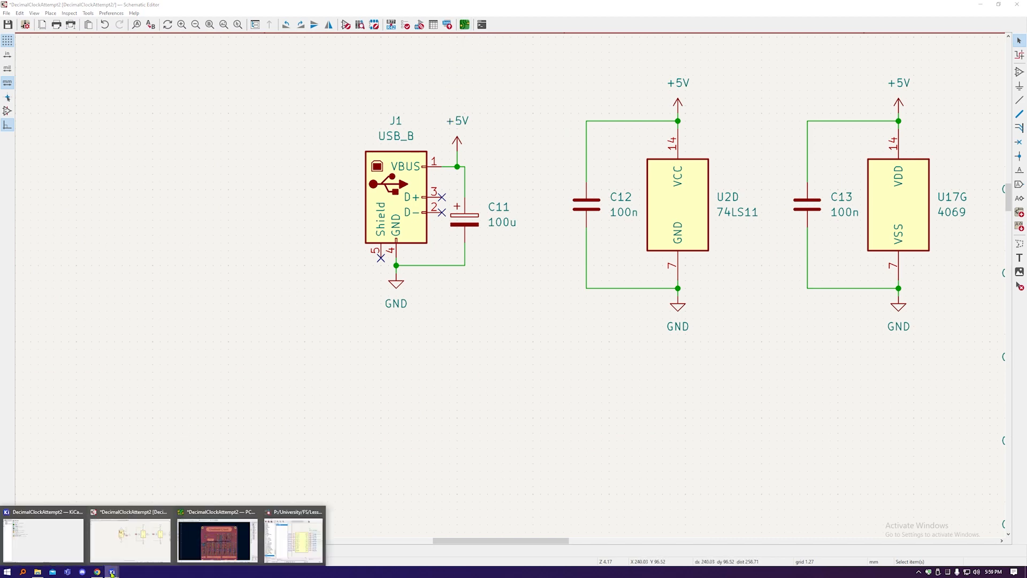
{"action": "left_click", "coordinate": [78, 542]}
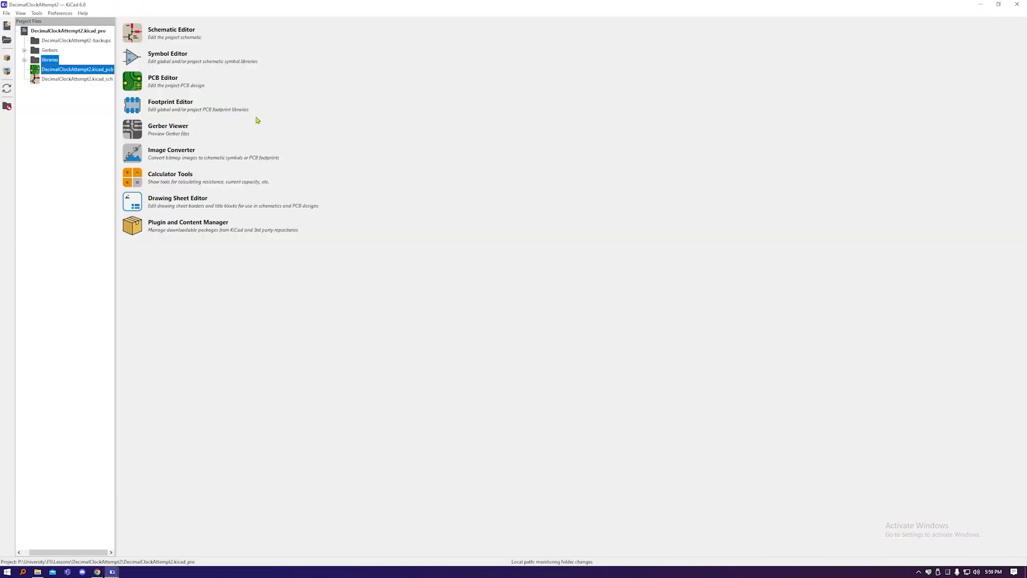
{"action": "left_click", "coordinate": [129, 107]}
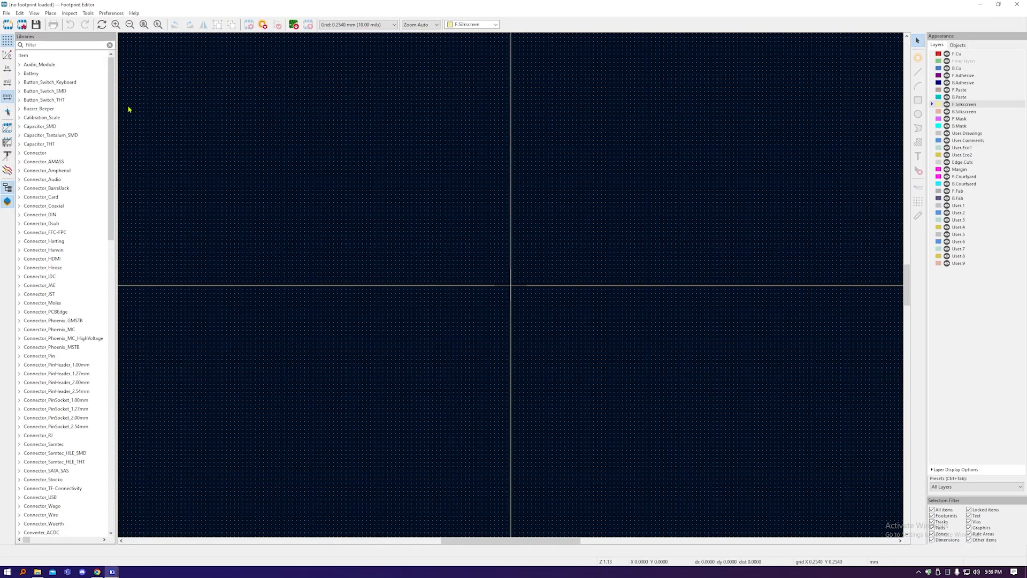
Start a new footprint library in the Global library table and browse to the DecimalClockAttempt2\libraries folder.
{"action": "left_click", "coordinate": [6, 14]}
{"action": "left_click", "coordinate": [24, 36]}
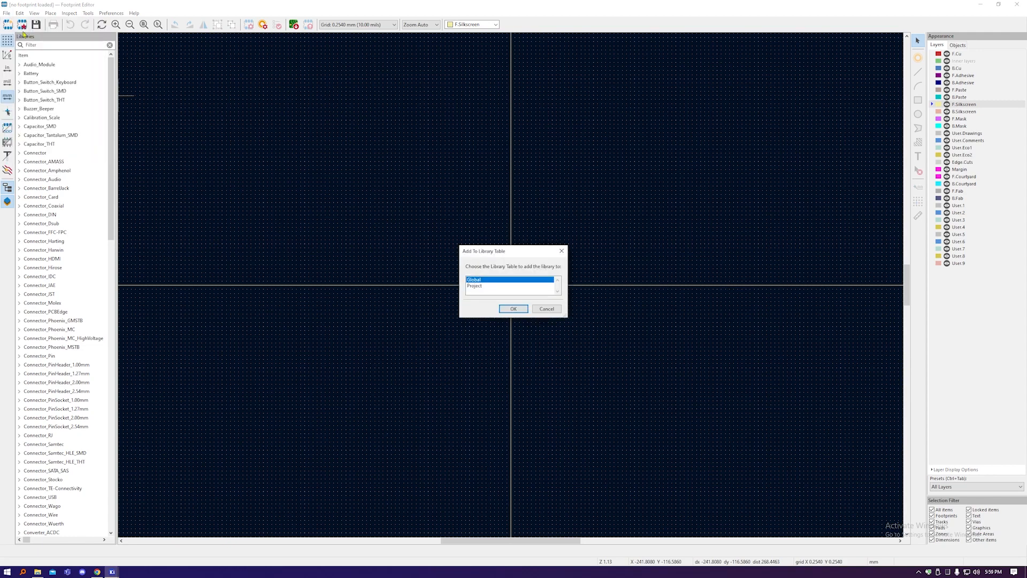
{"action": "left_click", "coordinate": [513, 309]}
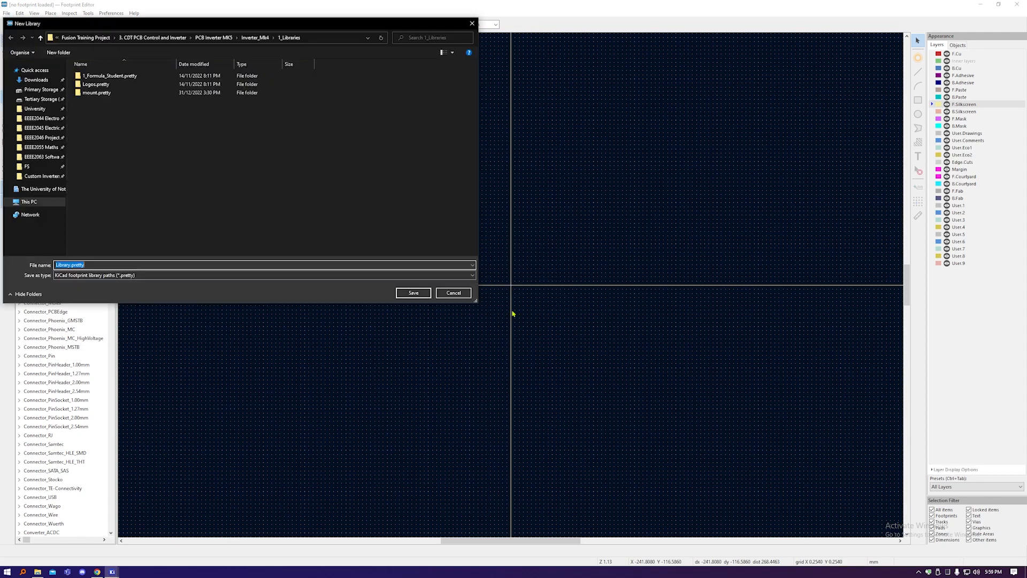
{"action": "left_click", "coordinate": [254, 214]}
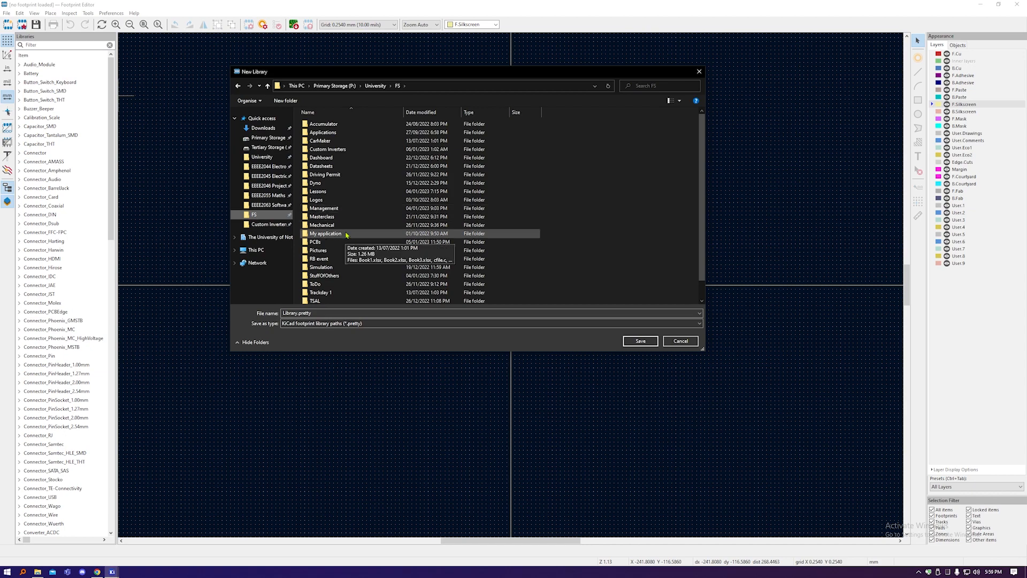
{"action": "double_click", "coordinate": [319, 173]}
{"action": "double_click", "coordinate": [335, 138]}
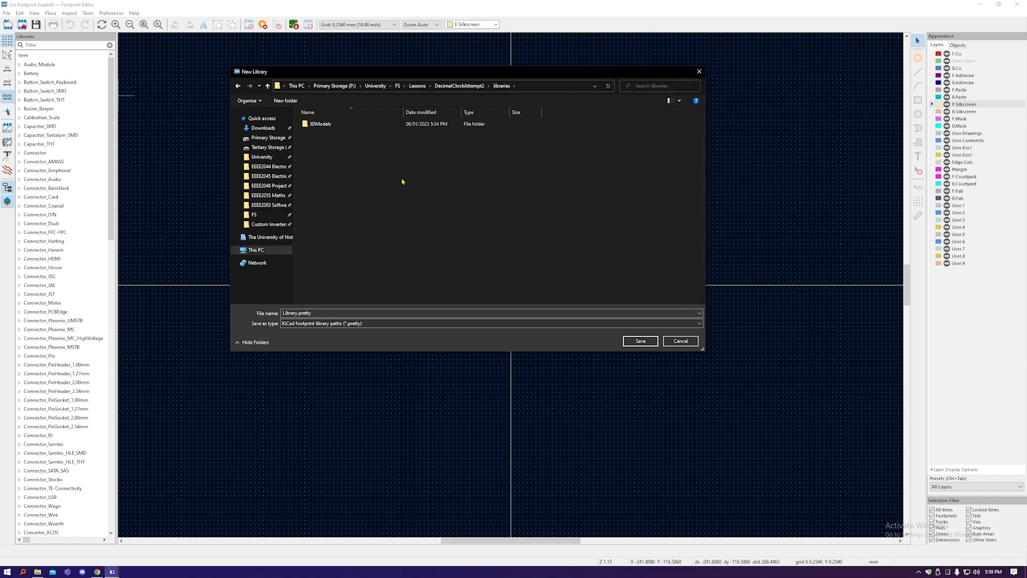
{"action": "double_click", "coordinate": [321, 123]}
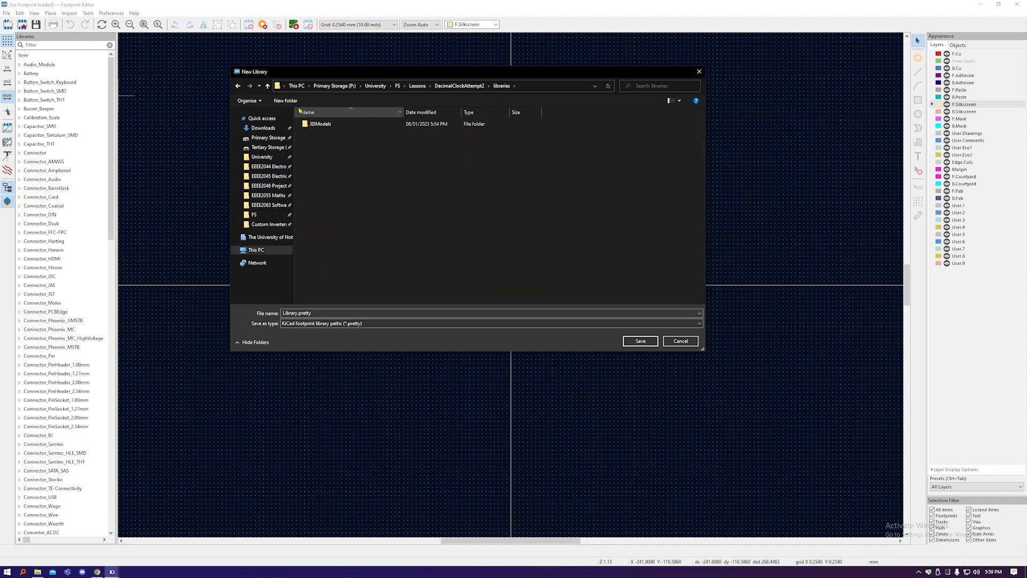
Name the new footprint library footprints and save it in the libraries folder.
{"action": "double_click", "coordinate": [297, 312]}
{"action": "left_click", "coordinate": [285, 313]}
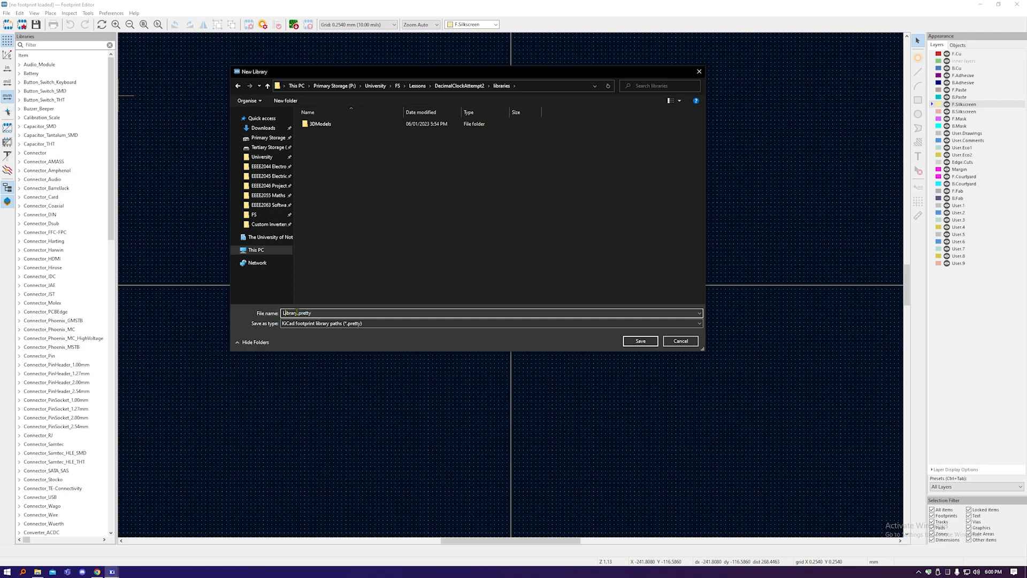
{"action": "left_click_drag", "start_coordinate": [296, 313], "coordinate": [273, 312]}
{"action": "type", "text": "rints"}
{"action": "left_click", "coordinate": [641, 341]}
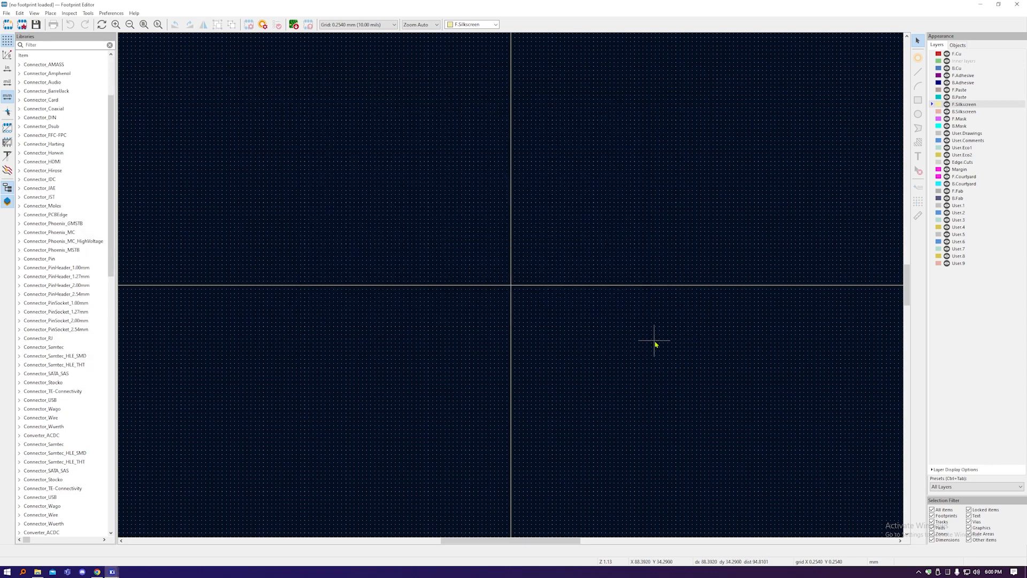
Find the new footprints library in the library tree, expand it and start importing a footprint.
{"action": "scroll", "coordinate": [31, 337], "scroll_direction": "down", "scroll_amount": 10}
{"action": "scroll", "coordinate": [31, 337], "scroll_direction": "down", "scroll_amount": 2}
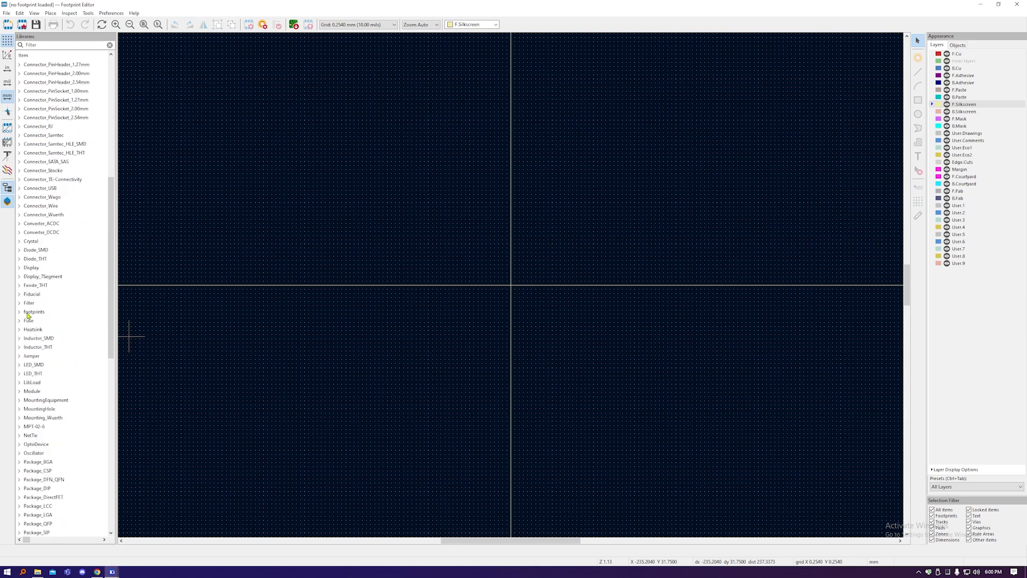
{"action": "double_click", "coordinate": [33, 313]}
{"action": "left_click", "coordinate": [7, 13]}
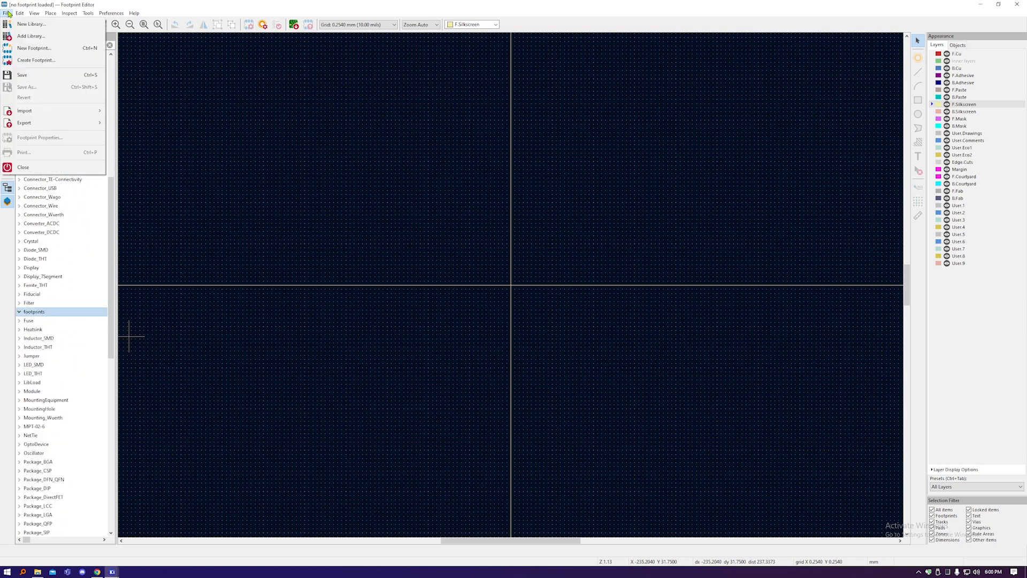
{"action": "mouse_move", "coordinate": [40, 111]}
{"action": "left_click", "coordinate": [112, 112]}
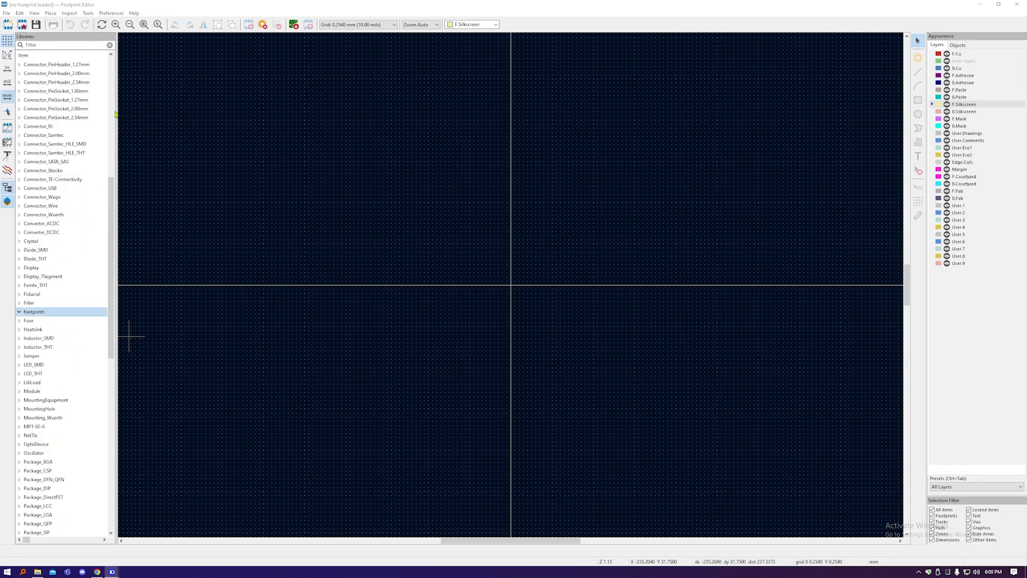
Import 617291011BLF.kicad_mod from the KiCad subfolder of the LIB_61729-1011BLF download.
{"action": "left_click", "coordinate": [324, 86]}
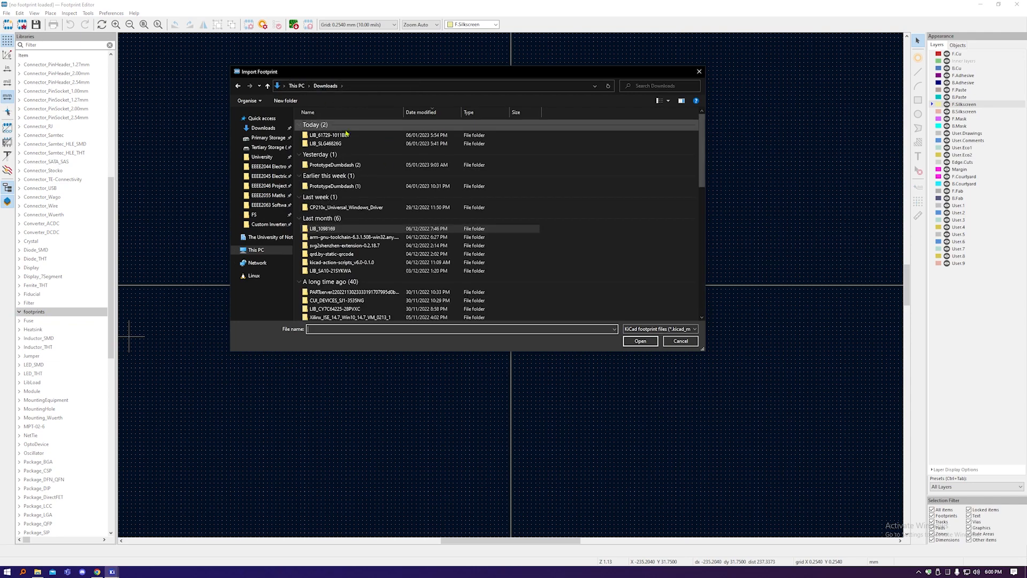
{"action": "double_click", "coordinate": [350, 136]}
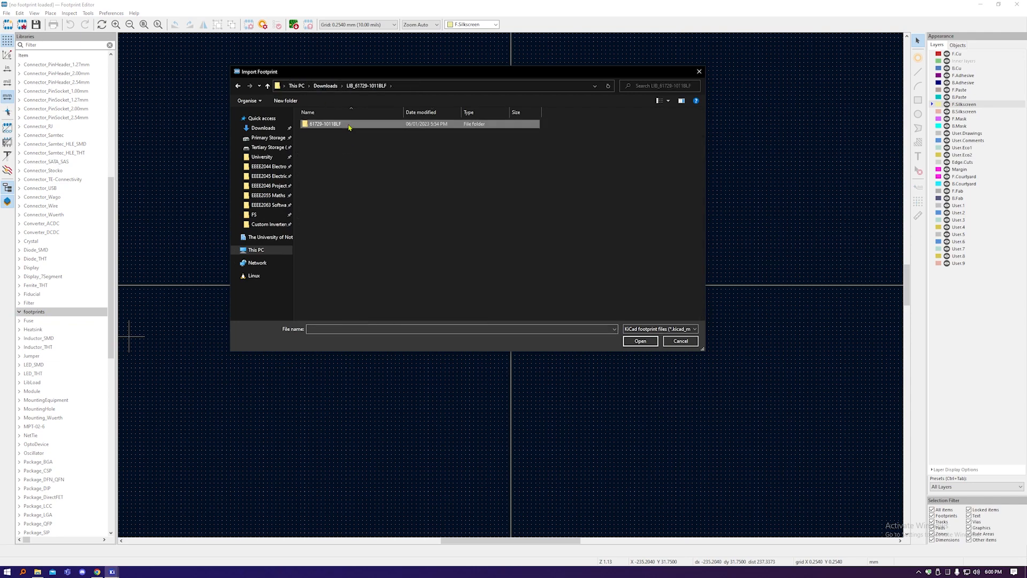
{"action": "double_click", "coordinate": [348, 126]}
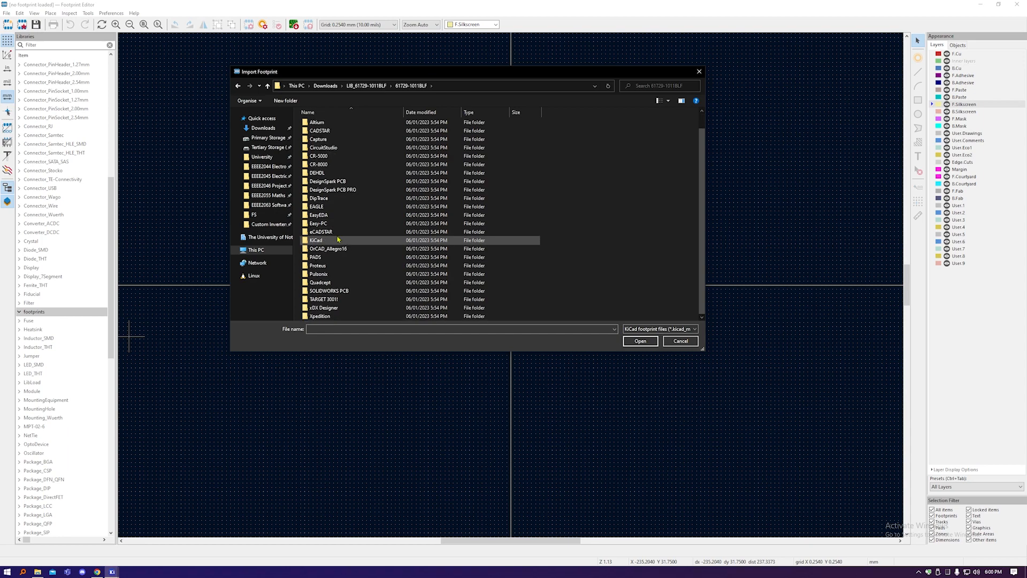
{"action": "double_click", "coordinate": [332, 259]}
{"action": "left_click", "coordinate": [353, 125]}
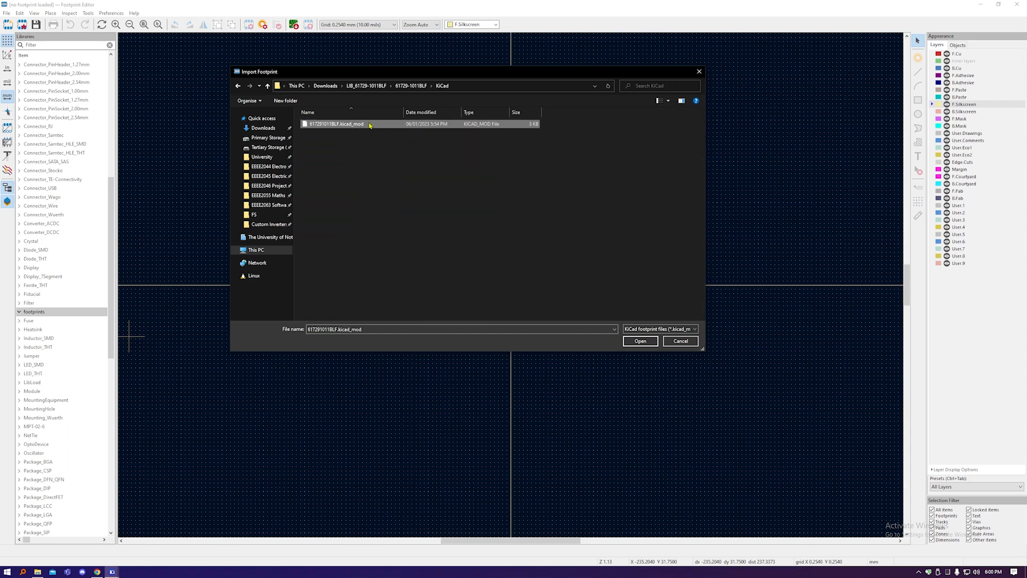
{"action": "left_click", "coordinate": [640, 341]}
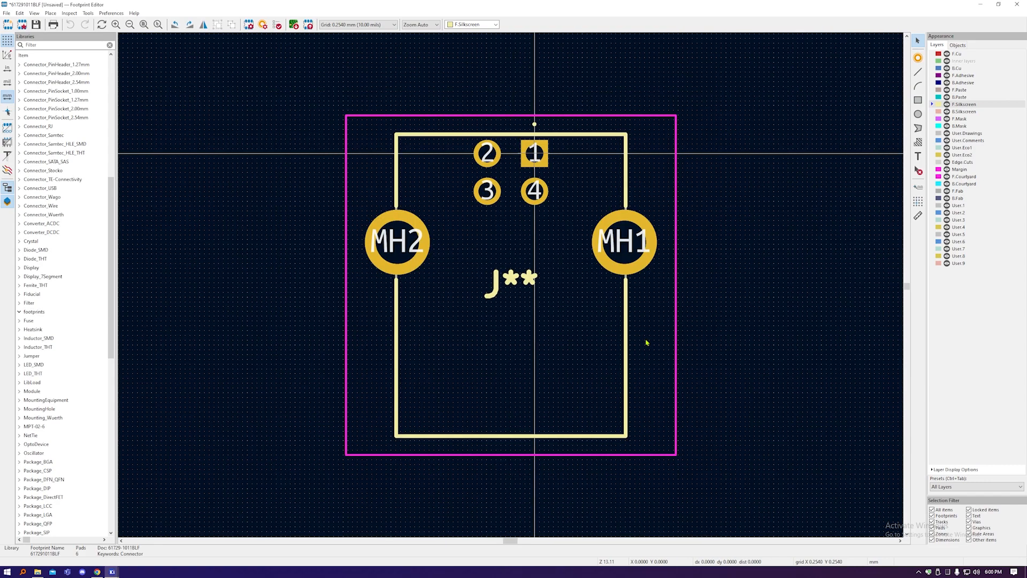
Look over the imported 617291011BLF footprint and save it under that name in the footprints library.
{"action": "scroll", "coordinate": [529, 337], "scroll_direction": "down", "scroll_amount": 5}
{"action": "scroll", "coordinate": [537, 340], "scroll_direction": "up", "scroll_amount": 3}
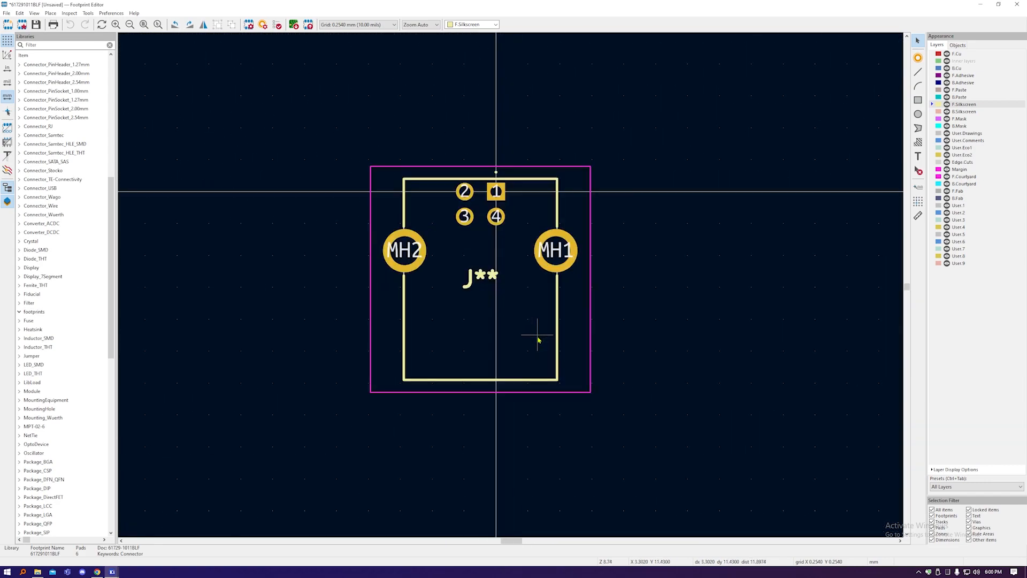
{"action": "scroll", "coordinate": [532, 348], "scroll_direction": "up", "scroll_amount": 1}
{"action": "scroll", "coordinate": [531, 344], "scroll_direction": "down", "scroll_amount": 1}
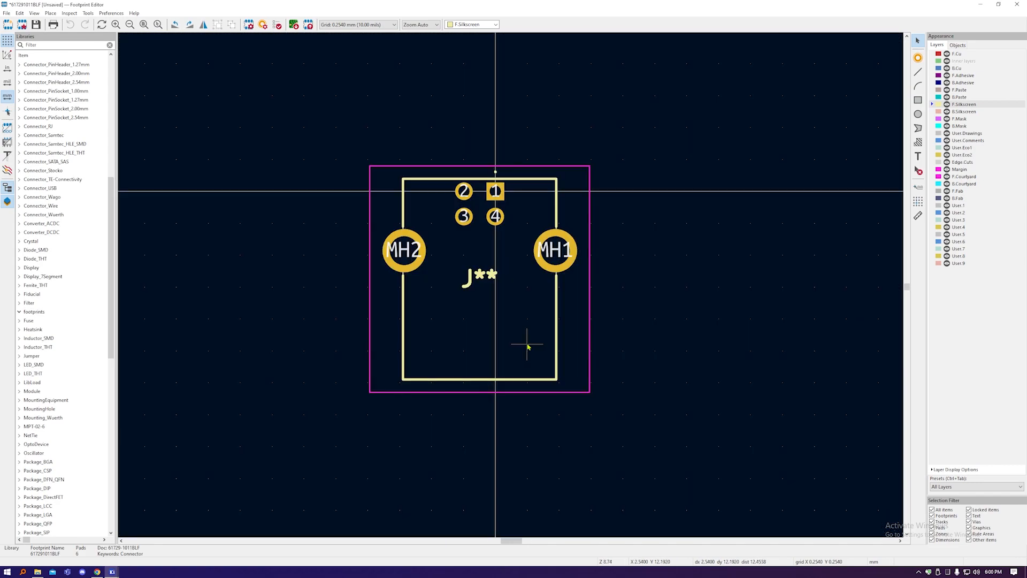
{"action": "key", "text": "ctrl+s"}
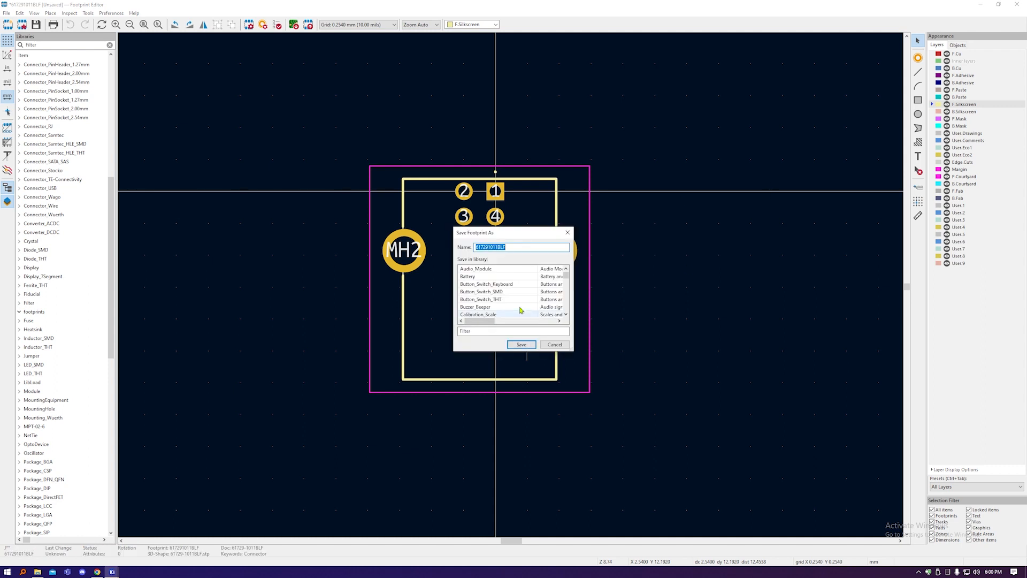
{"action": "scroll", "coordinate": [498, 296], "scroll_direction": "down", "scroll_amount": 4}
{"action": "scroll", "coordinate": [499, 296], "scroll_direction": "down", "scroll_amount": 10}
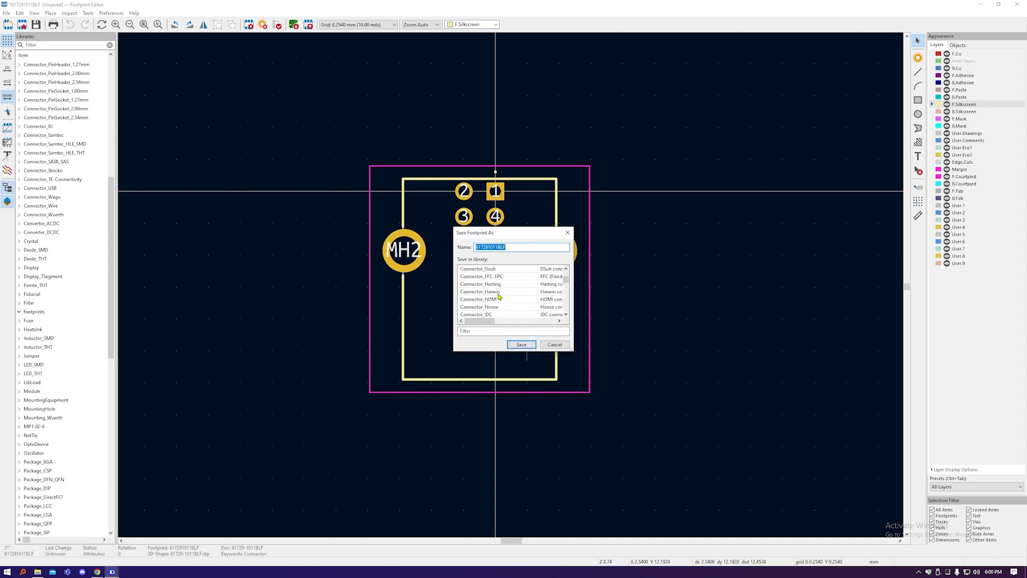
{"action": "scroll", "coordinate": [499, 296], "scroll_direction": "down", "scroll_amount": 3}
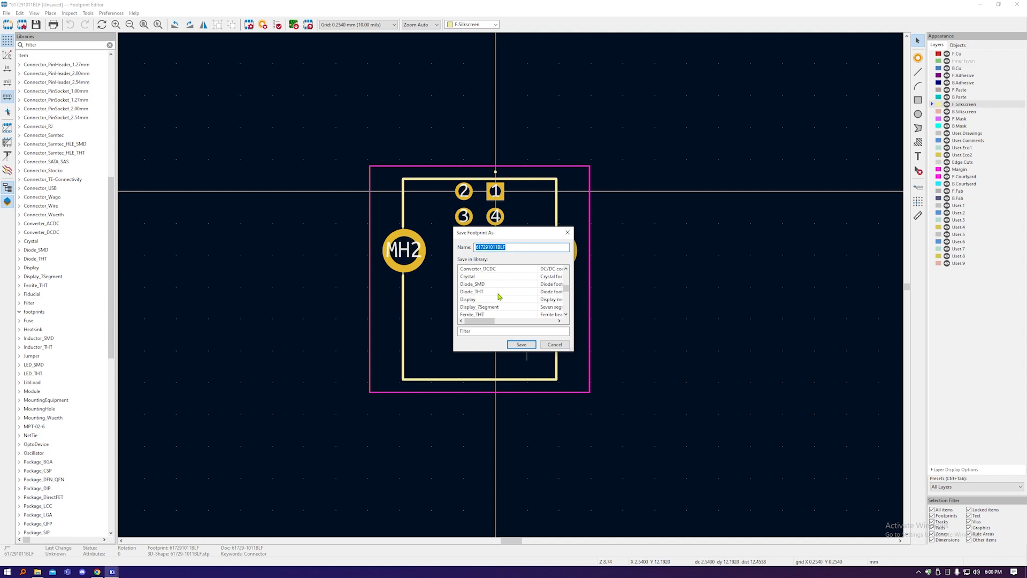
{"action": "left_click", "coordinate": [486, 292]}
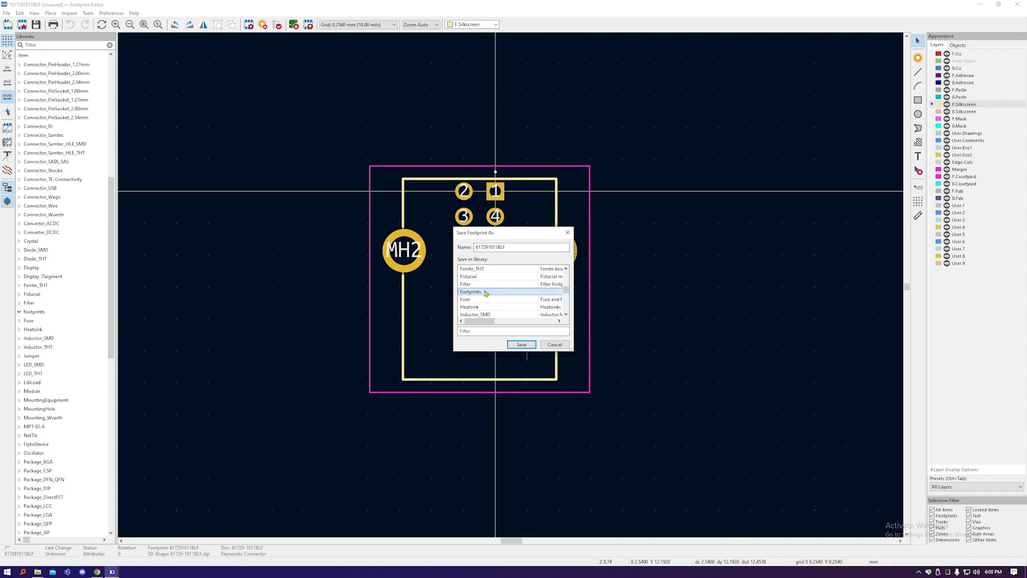
{"action": "left_click", "coordinate": [522, 344]}
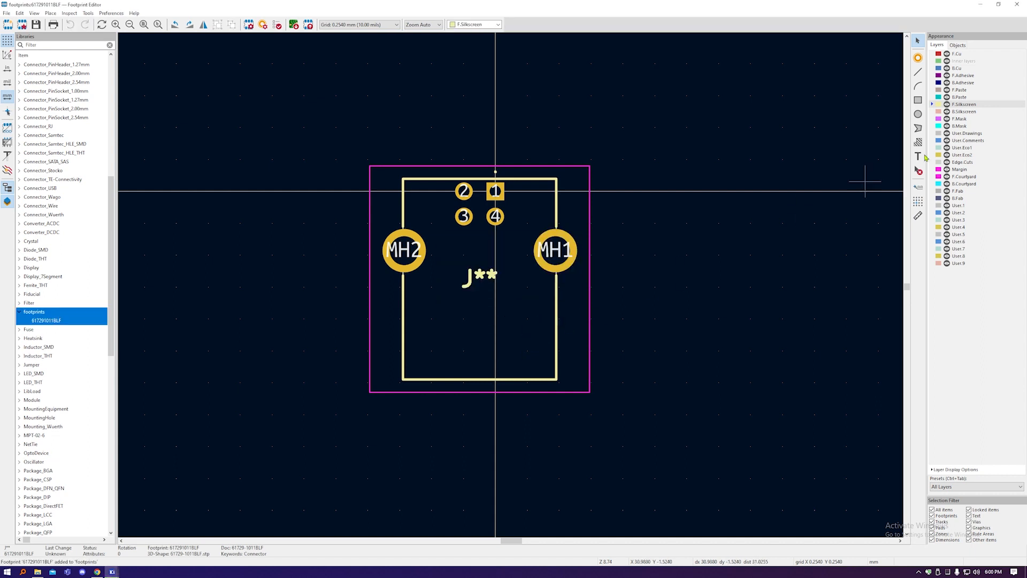
Close the Footprint Editor and assign 617291011BLF from the footprints library to the USB_B connector J1 in the schematic.
{"action": "left_click", "coordinate": [1016, 4]}
{"action": "left_click", "coordinate": [132, 33]}
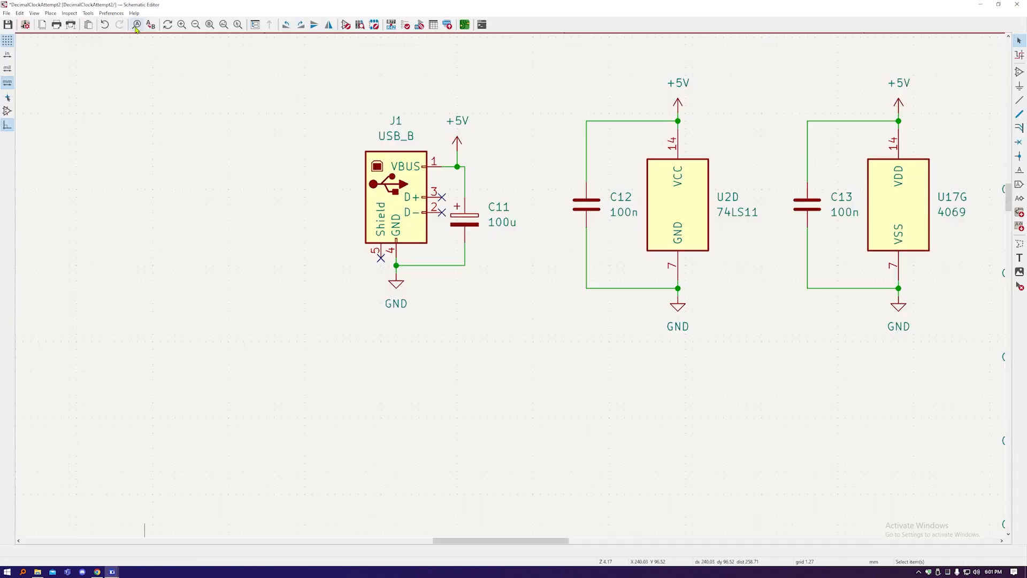
{"action": "left_click", "coordinate": [397, 209]}
{"action": "double_click", "coordinate": [396, 210]}
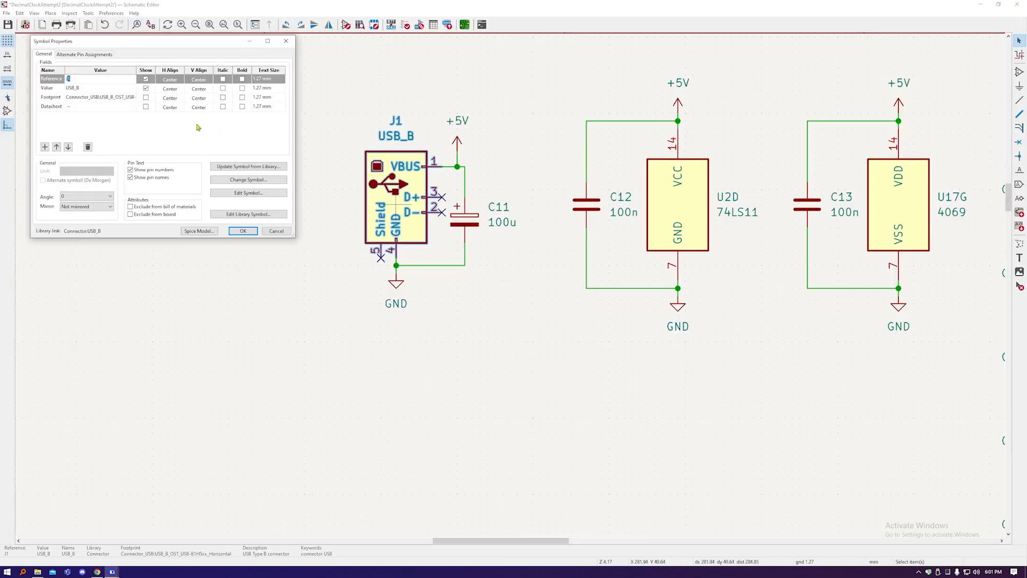
{"action": "left_click", "coordinate": [132, 99]}
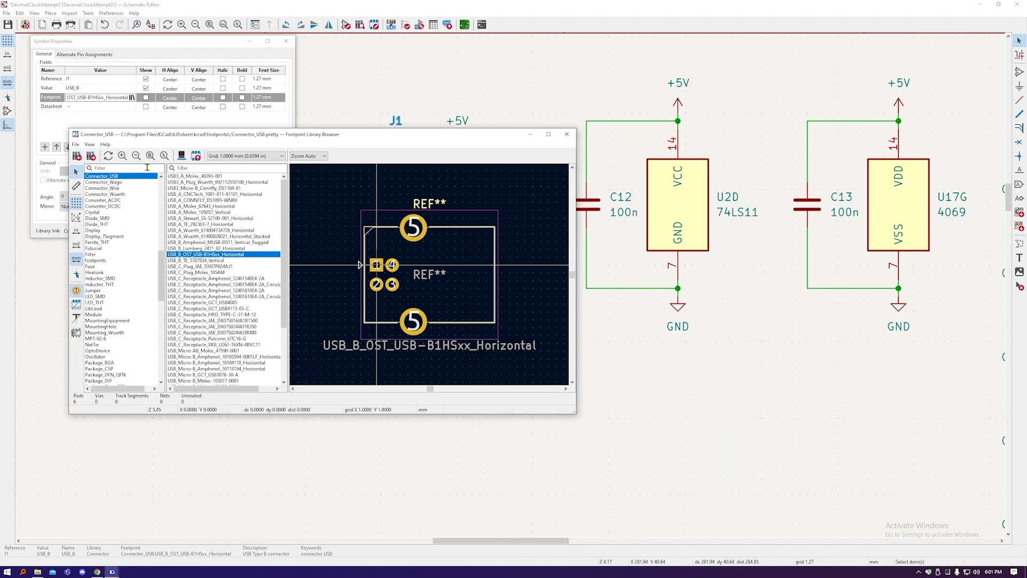
{"action": "left_click", "coordinate": [109, 261]}
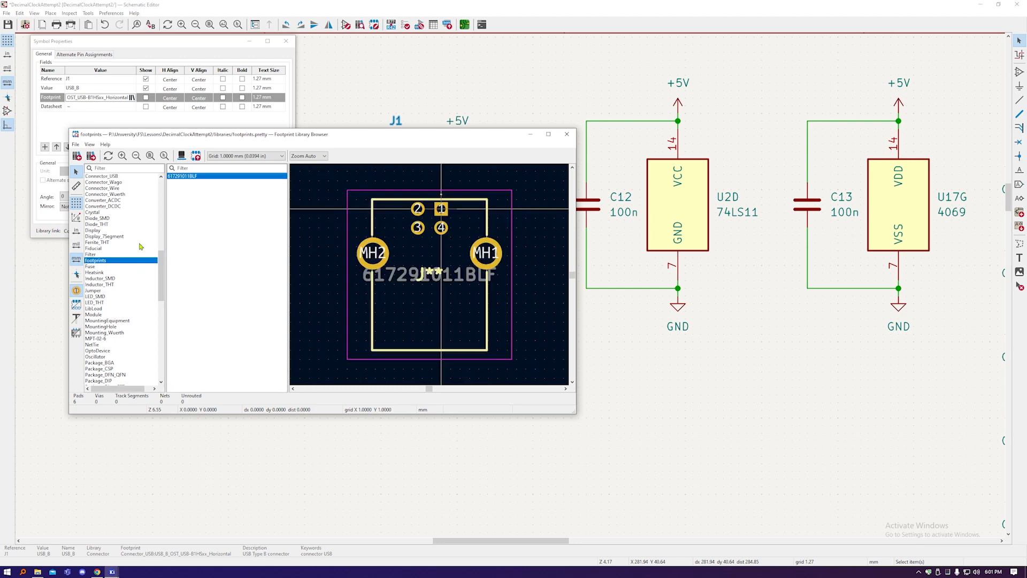
{"action": "double_click", "coordinate": [190, 177]}
{"action": "left_click", "coordinate": [242, 230]}
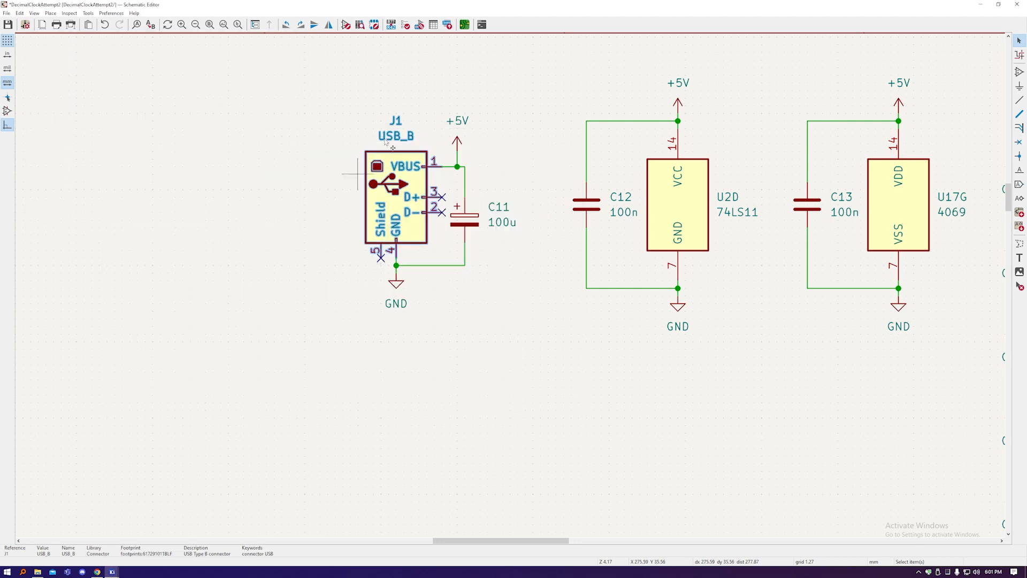
Switch to the PCB Editor, update the board from the schematic with J1's new footprint, and inspect J1.
{"action": "left_click", "coordinate": [465, 24]}
{"action": "scroll", "coordinate": [428, 228], "scroll_direction": "down", "scroll_amount": 6}
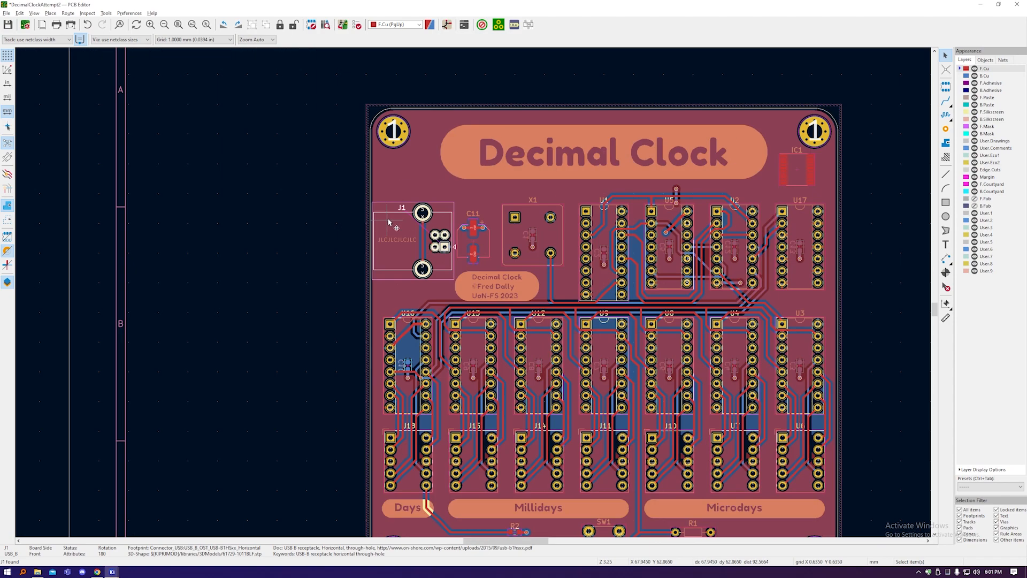
{"action": "left_click", "coordinate": [342, 25]}
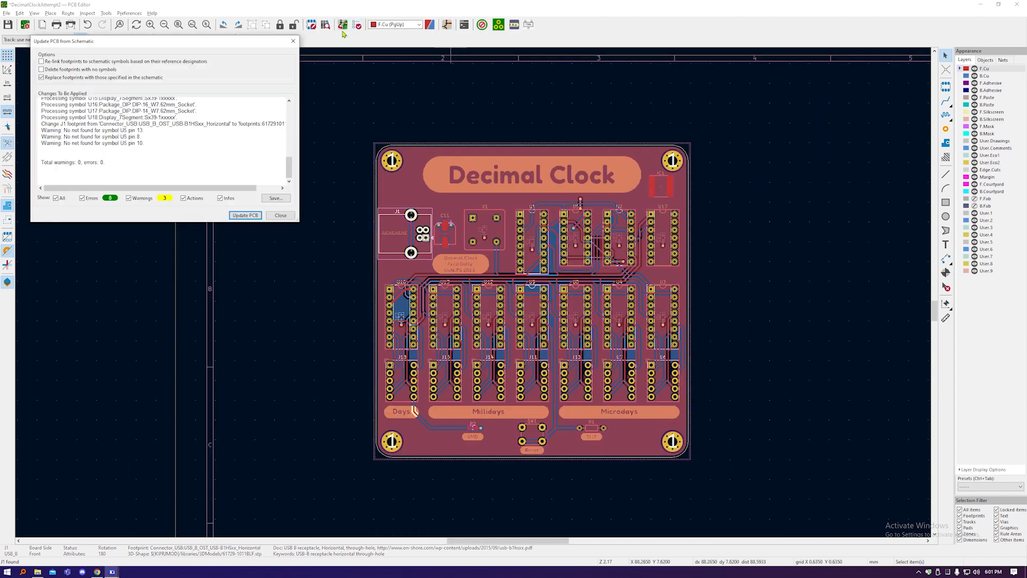
{"action": "left_click", "coordinate": [245, 215]}
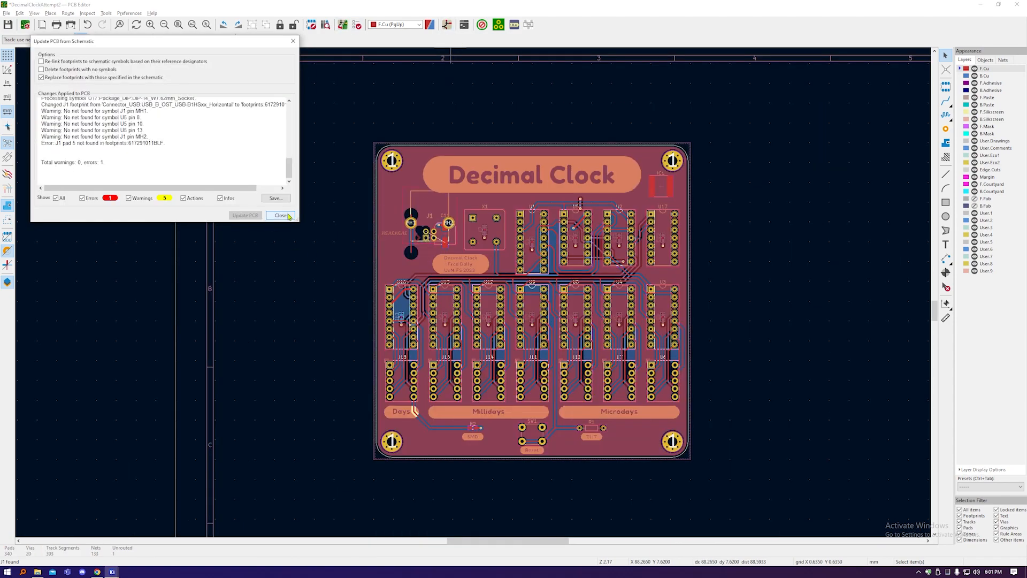
{"action": "left_click", "coordinate": [281, 215]}
{"action": "scroll", "coordinate": [428, 210], "scroll_direction": "up", "scroll_amount": 5}
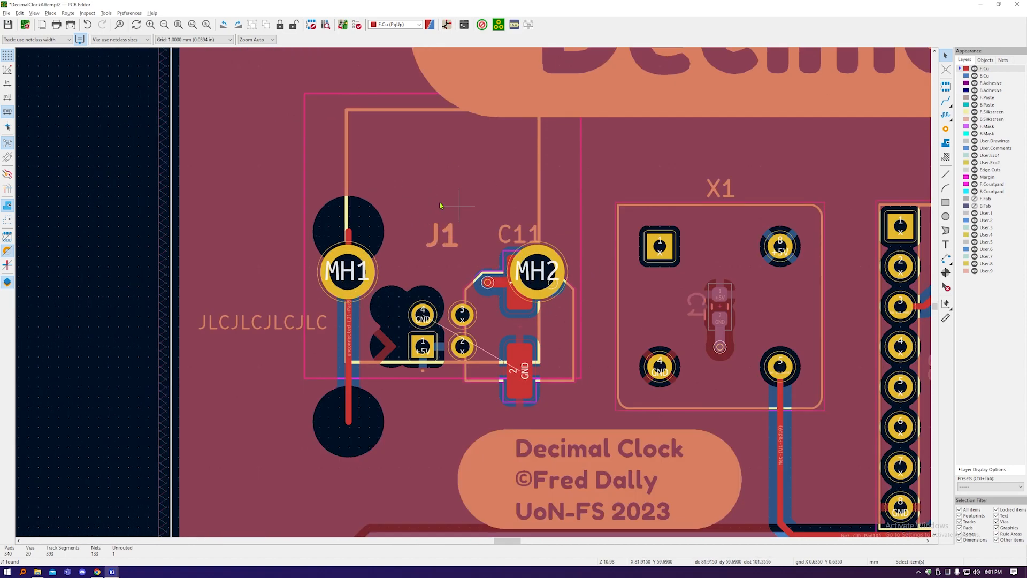
{"action": "left_click", "coordinate": [523, 194]}
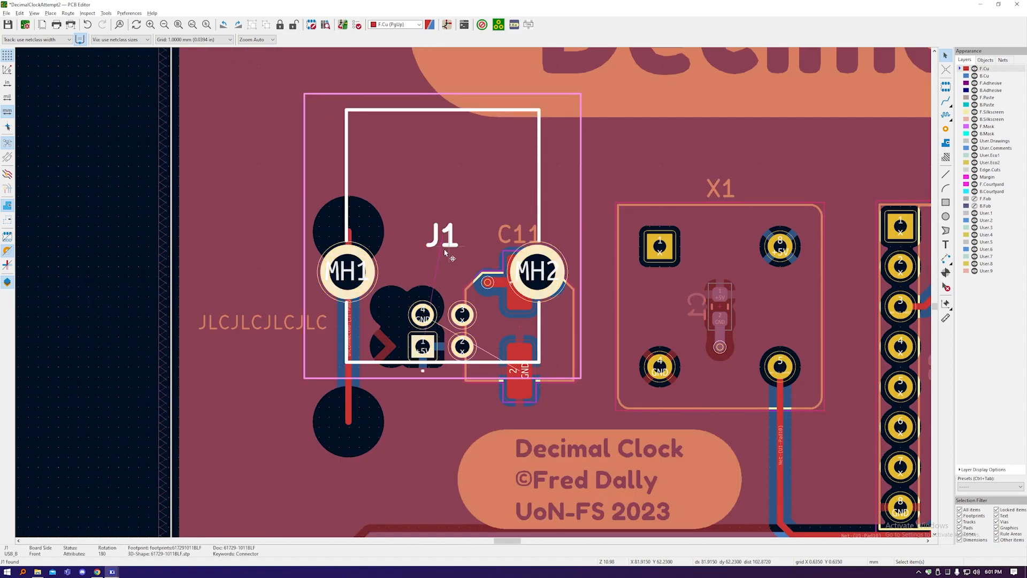
Undo the board update that replaced J1's footprint and look over the whole board.
{"action": "key", "text": "ctrl+z"}
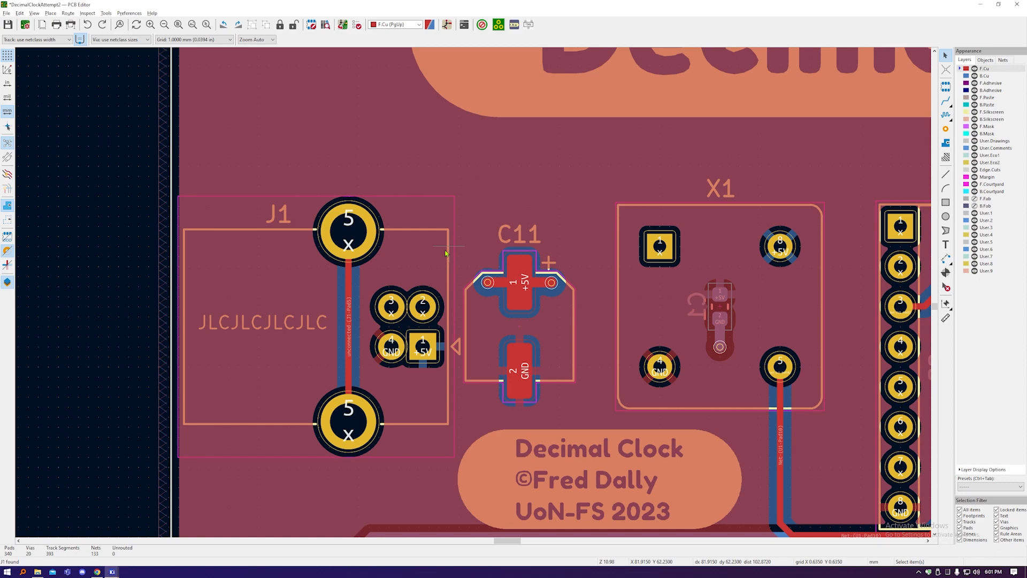
{"action": "scroll", "coordinate": [147, 256], "scroll_direction": "down", "scroll_amount": 5}
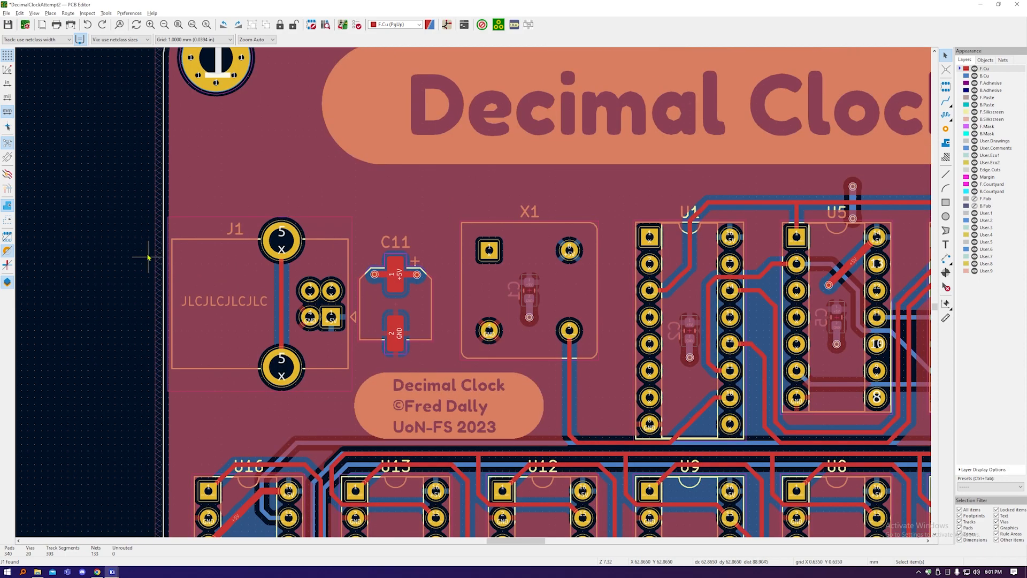
{"action": "scroll", "coordinate": [317, 111], "scroll_direction": "down", "scroll_amount": 3}
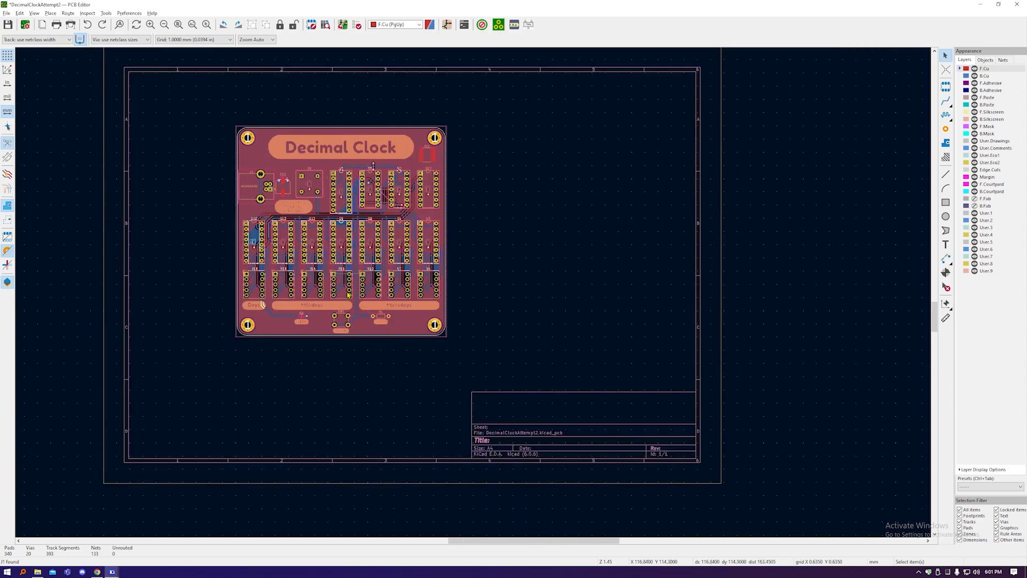
{"action": "scroll", "coordinate": [344, 304], "scroll_direction": "up", "scroll_amount": 2}
{"action": "scroll", "coordinate": [344, 304], "scroll_direction": "down", "scroll_amount": 2}
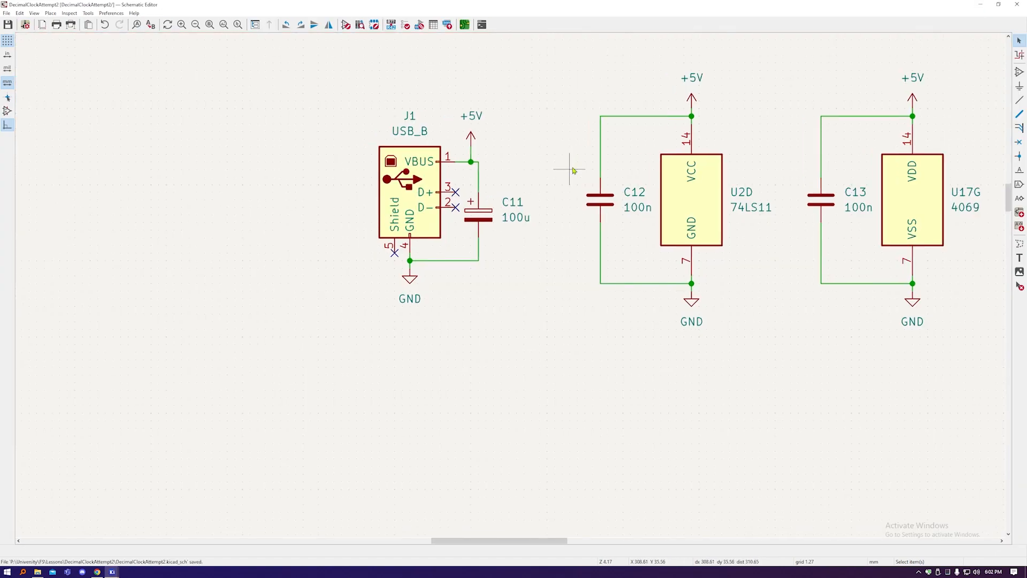
Examine the schematic's 4020 and 4024 counters U1 and U5 with the 74LS11 gates U2A and U2B.
{"action": "scroll", "coordinate": [573, 170], "scroll_direction": "down", "scroll_amount": 6}
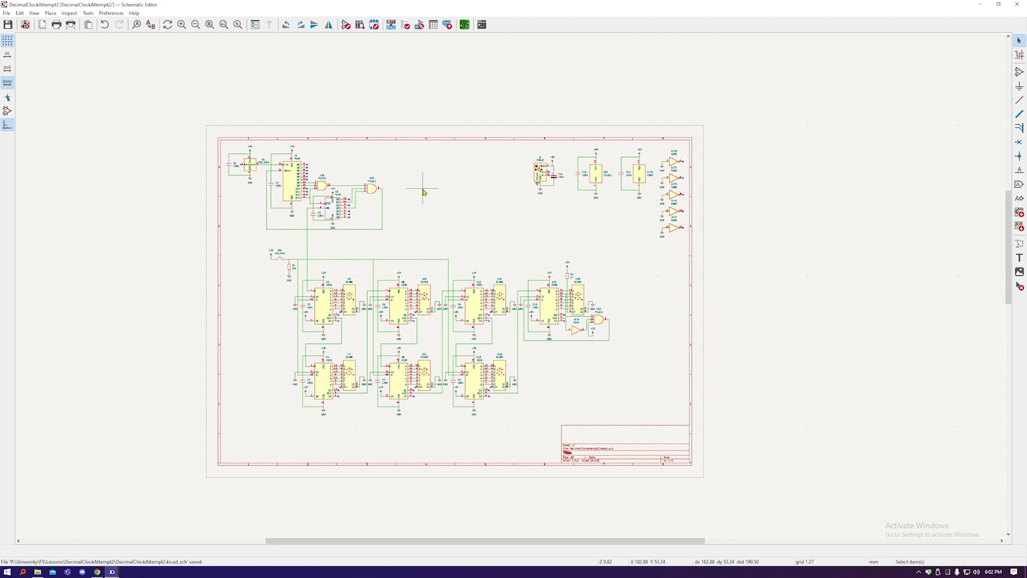
{"action": "scroll", "coordinate": [391, 192], "scroll_direction": "up", "scroll_amount": 5}
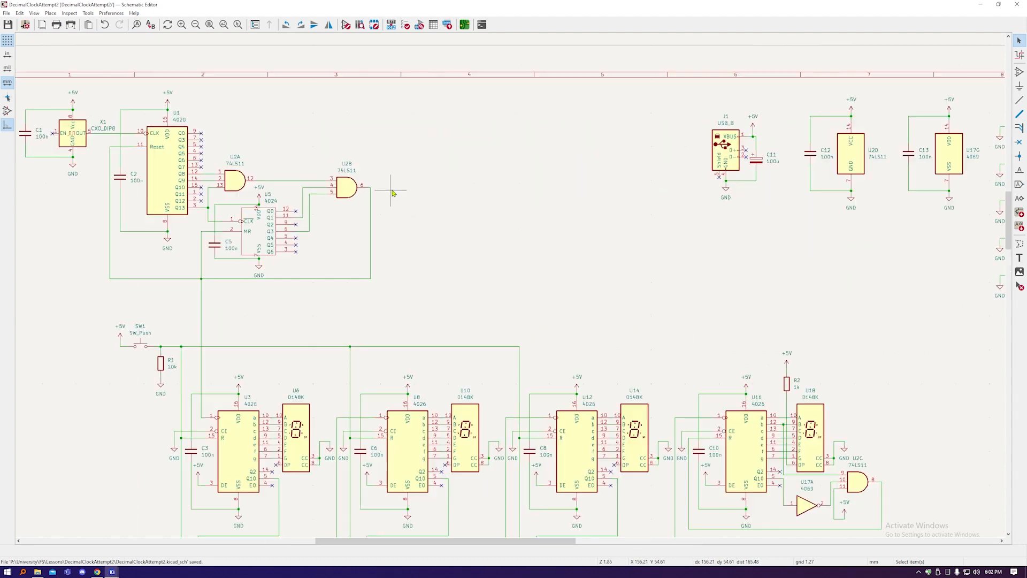
{"action": "scroll", "coordinate": [161, 227], "scroll_direction": "up", "scroll_amount": 4}
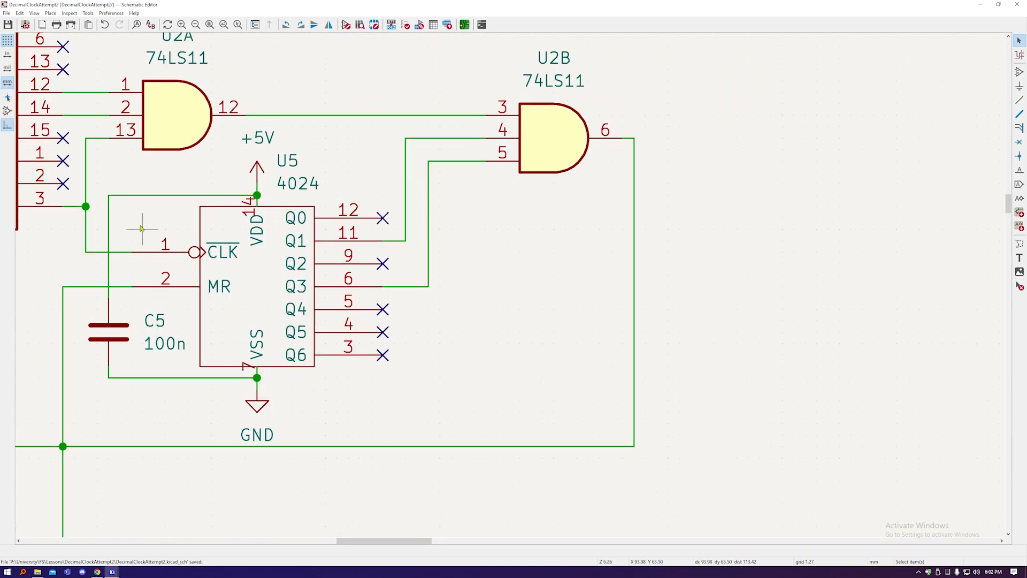
{"action": "scroll", "coordinate": [444, 269], "scroll_direction": "down", "scroll_amount": 2}
{"action": "scroll", "coordinate": [444, 269], "scroll_direction": "down", "scroll_amount": 1}
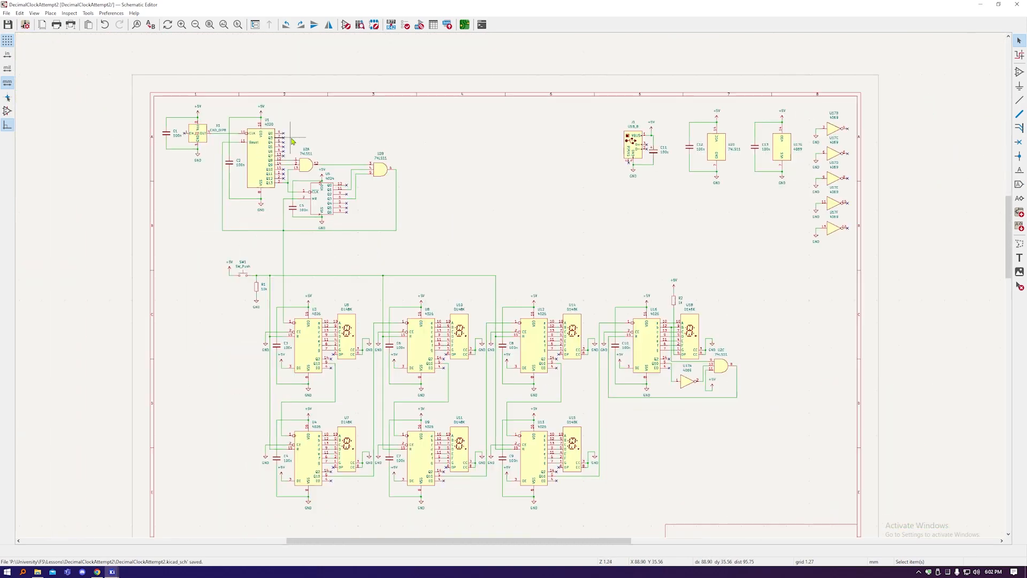
{"action": "scroll", "coordinate": [294, 138], "scroll_direction": "down", "scroll_amount": 4}
{"action": "scroll", "coordinate": [270, 155], "scroll_direction": "up", "scroll_amount": 5}
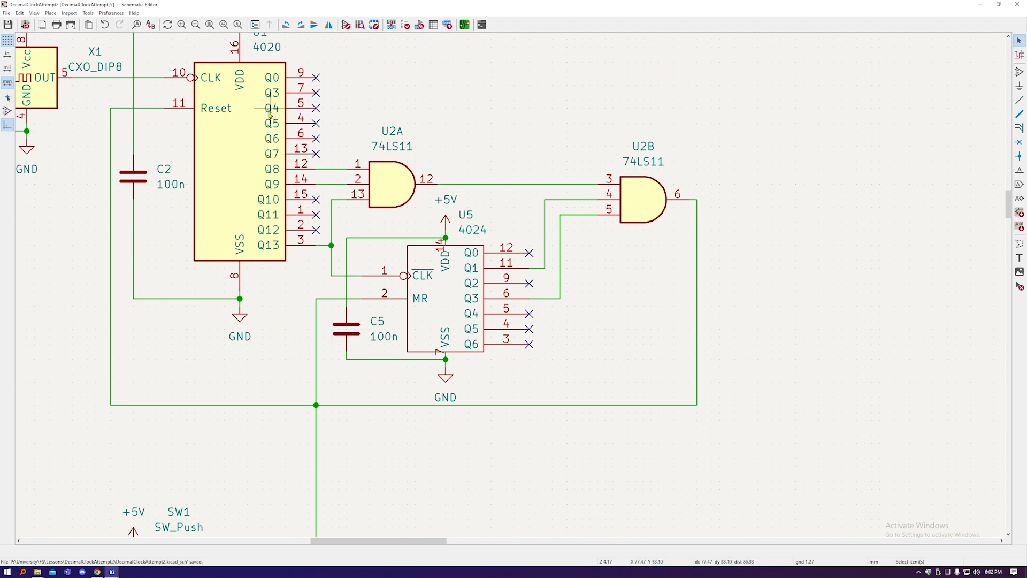
{"action": "scroll", "coordinate": [270, 139], "scroll_direction": "down", "scroll_amount": 3}
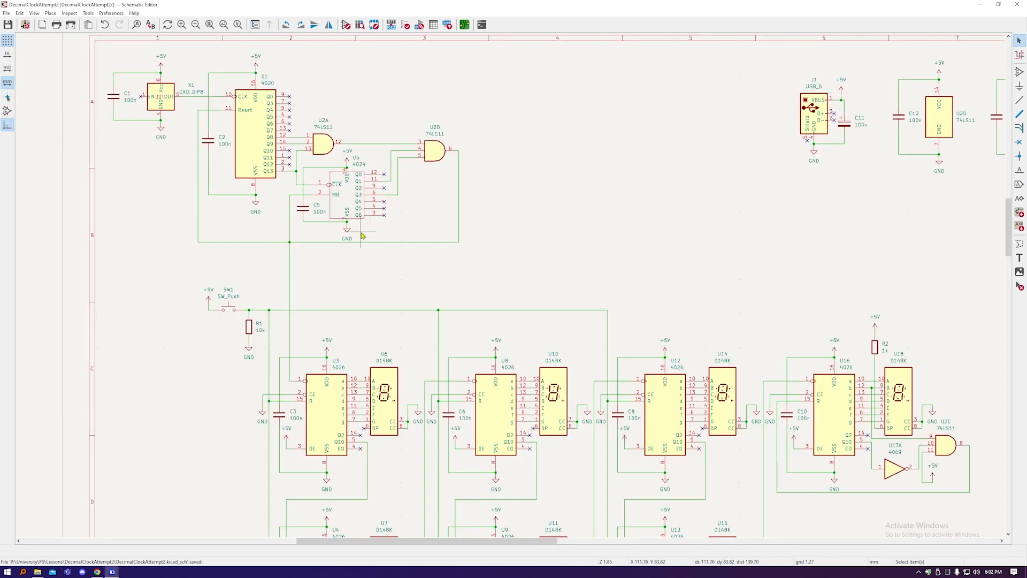
Open the Symbol Editor and expand the symbols library in the library tree.
{"action": "left_click", "coordinate": [347, 25]}
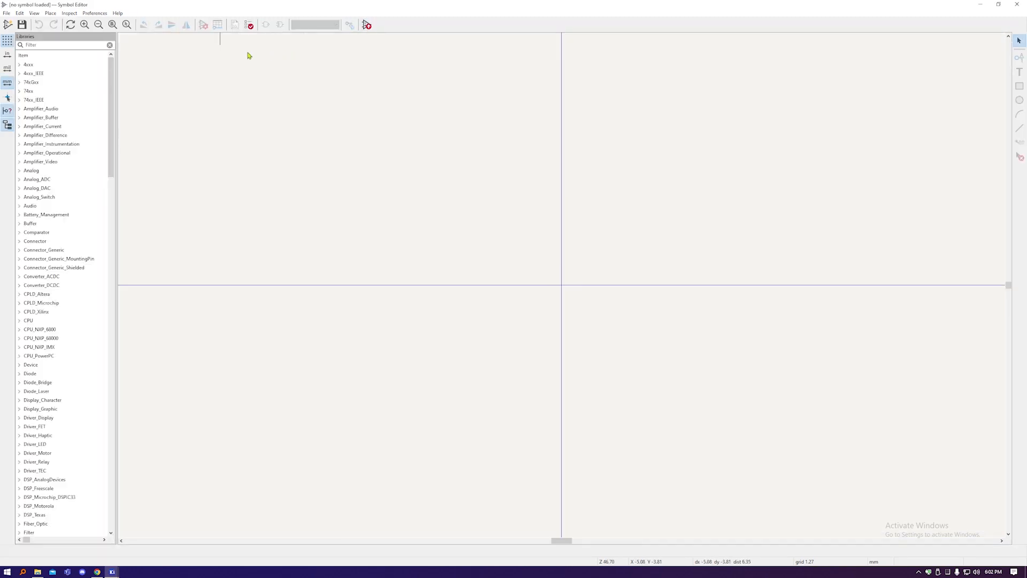
{"action": "scroll", "coordinate": [60, 277], "scroll_direction": "down", "scroll_amount": 20}
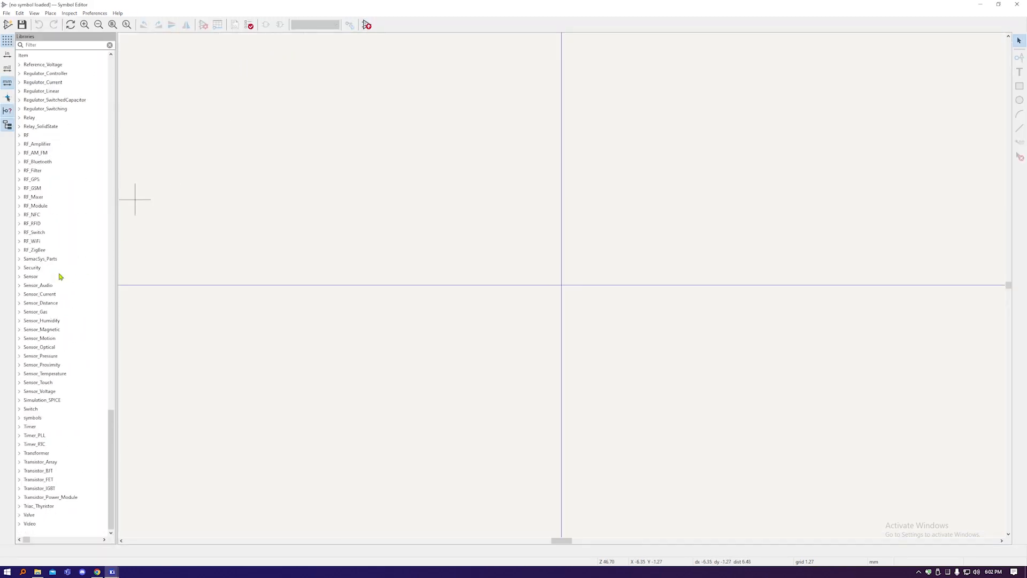
{"action": "left_click", "coordinate": [20, 418]}
{"action": "left_click", "coordinate": [30, 418]}
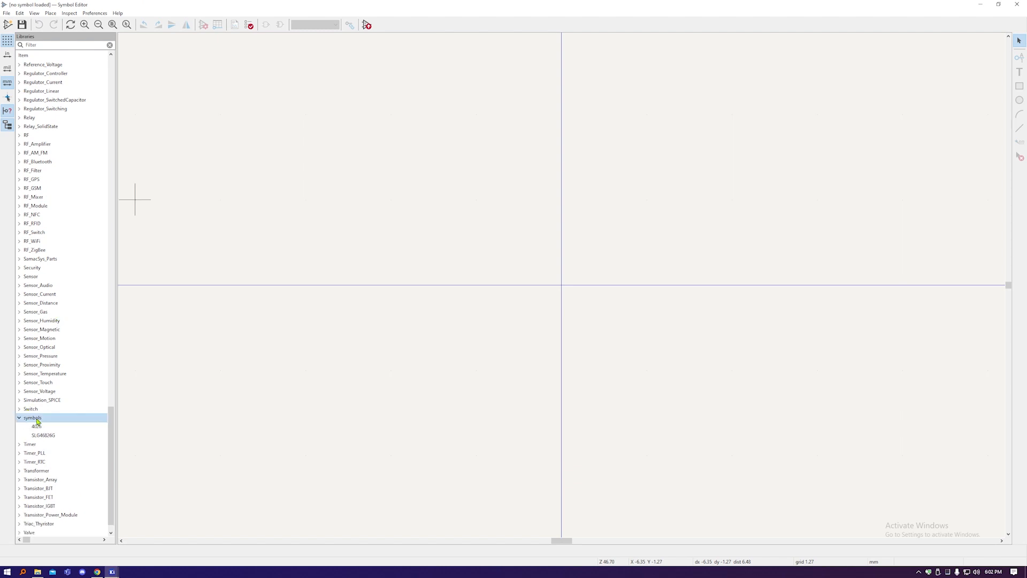
{"action": "scroll", "coordinate": [59, 404], "scroll_direction": "up", "scroll_amount": 20}
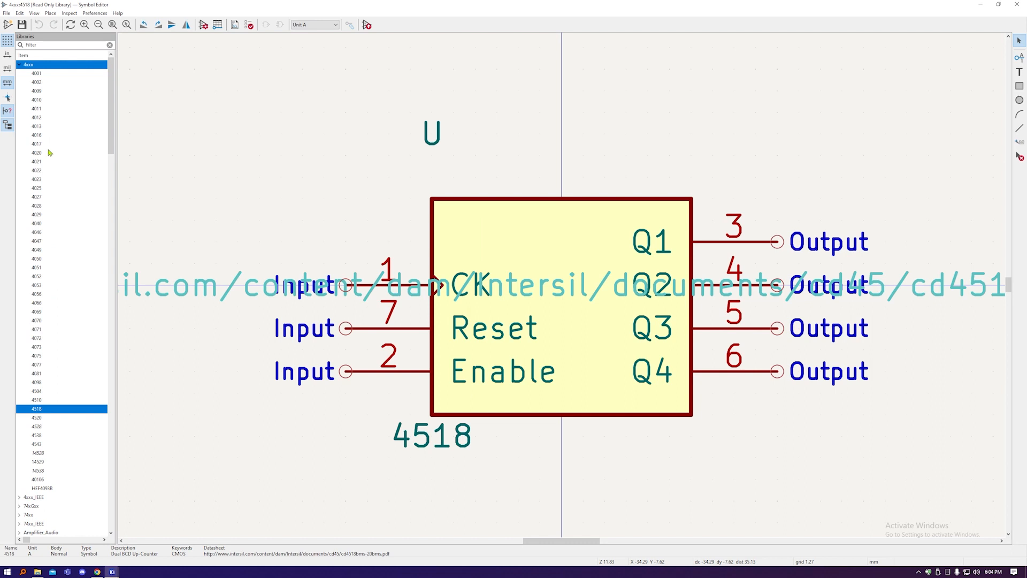
Save a copy of the 4020 symbol from the 4xxx library into the symbols library.
{"action": "left_click", "coordinate": [49, 153]}
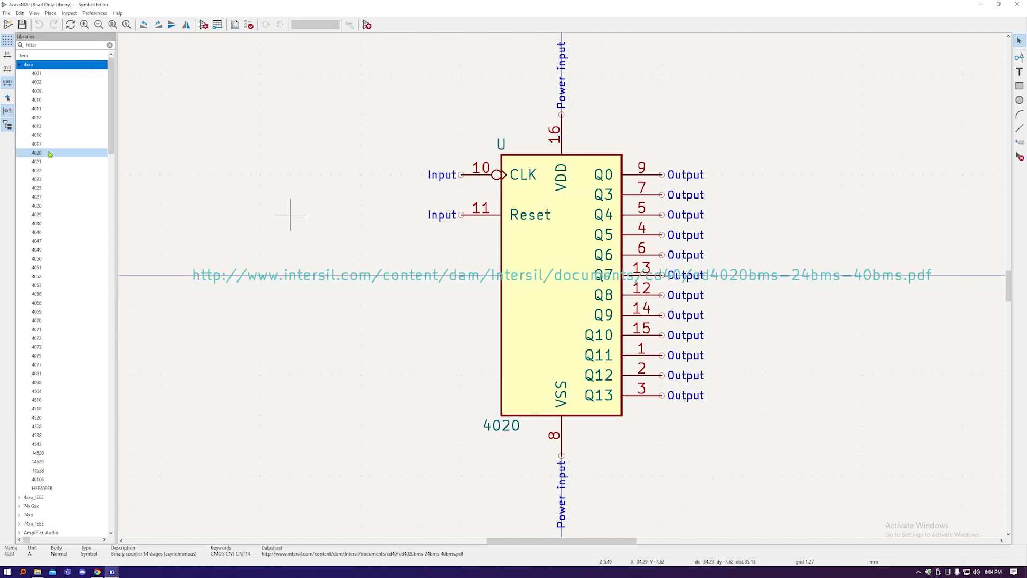
{"action": "left_click", "coordinate": [7, 13]}
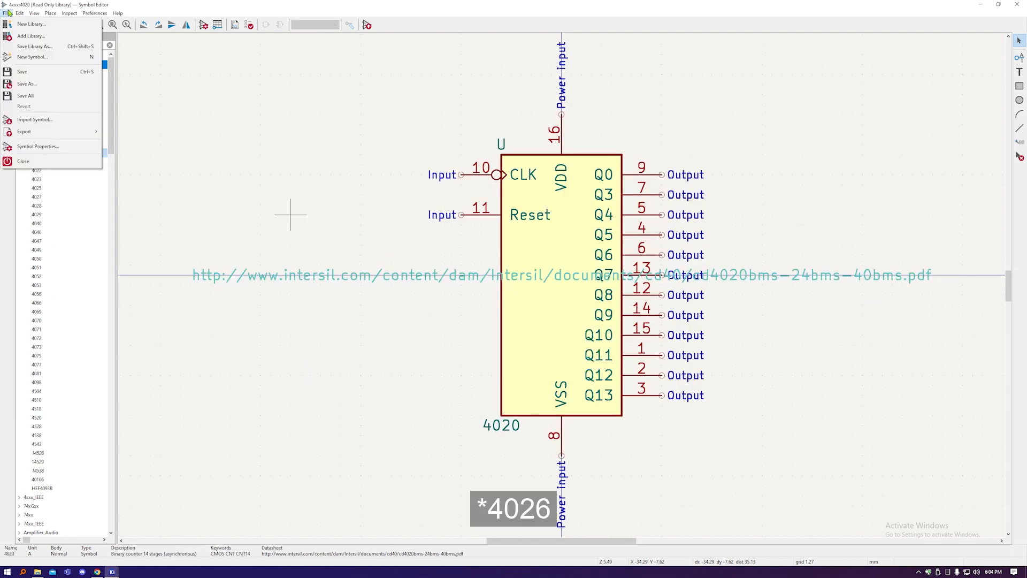
{"action": "left_click", "coordinate": [31, 85]}
{"action": "scroll", "coordinate": [473, 297], "scroll_direction": "down", "scroll_amount": 12}
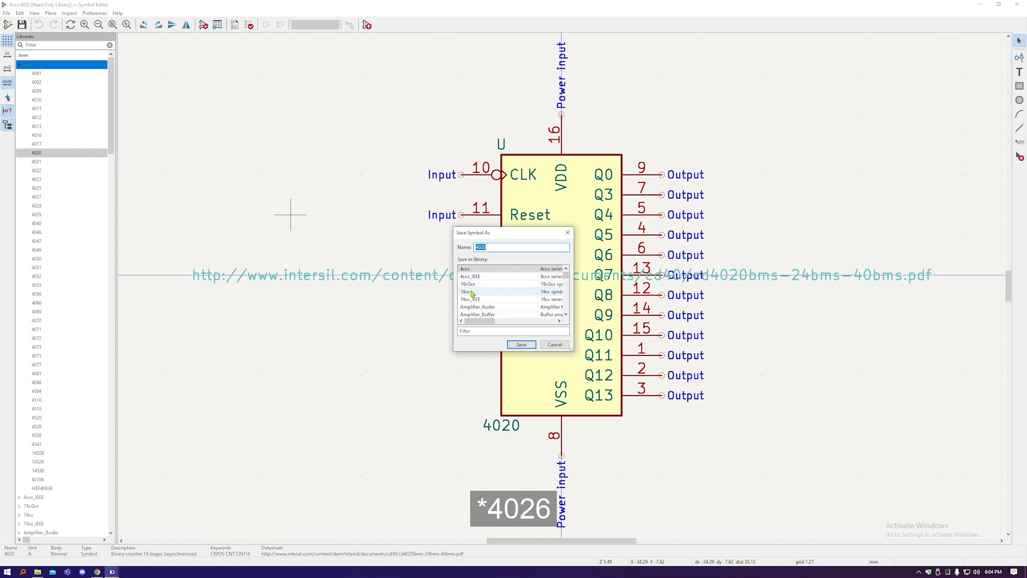
{"action": "scroll", "coordinate": [473, 297], "scroll_direction": "down", "scroll_amount": 20}
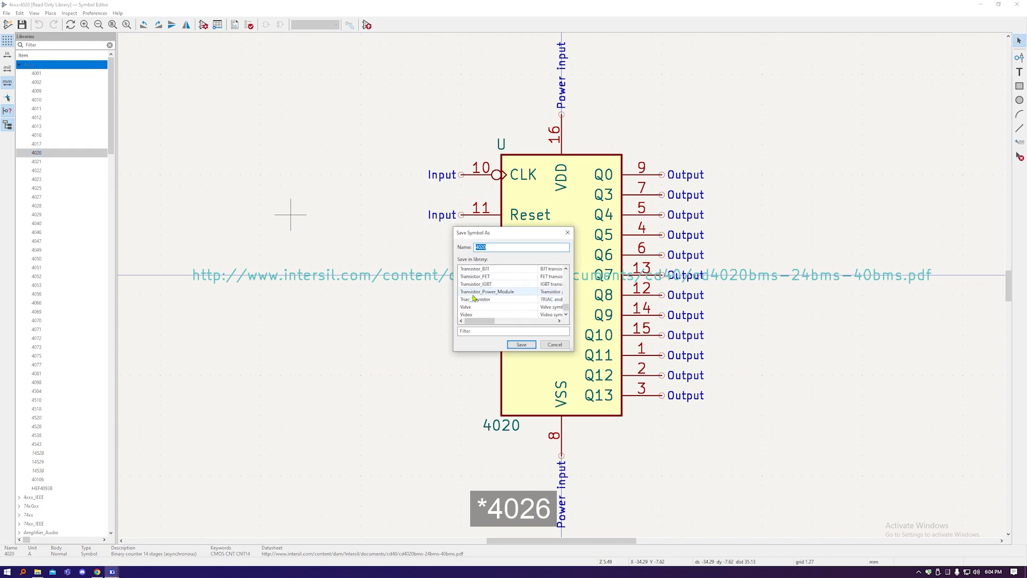
{"action": "scroll", "coordinate": [474, 295], "scroll_direction": "down", "scroll_amount": 1}
{"action": "left_click", "coordinate": [477, 292]}
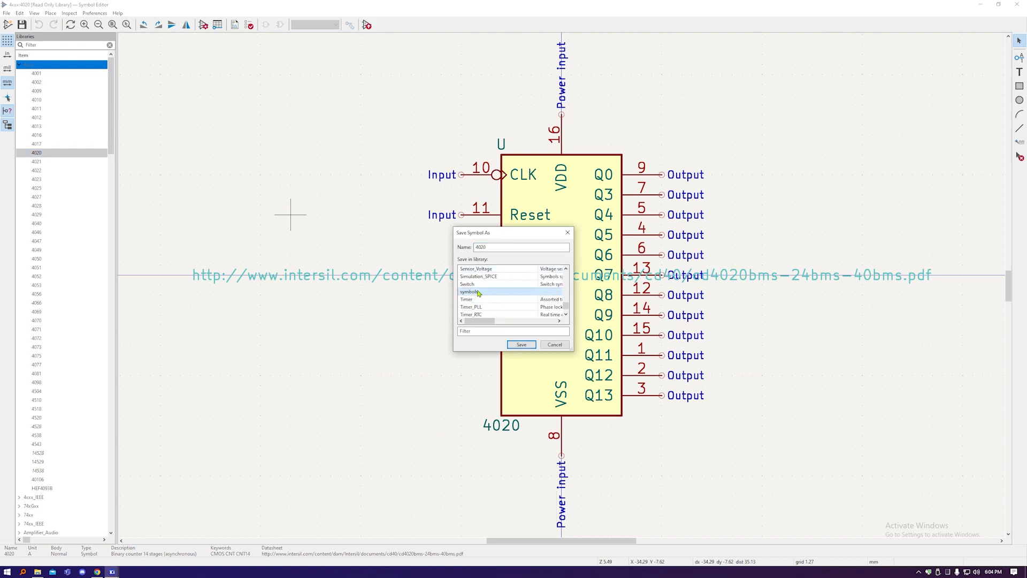
{"action": "double_click", "coordinate": [483, 293]}
{"action": "scroll", "coordinate": [42, 413], "scroll_direction": "down", "scroll_amount": 4}
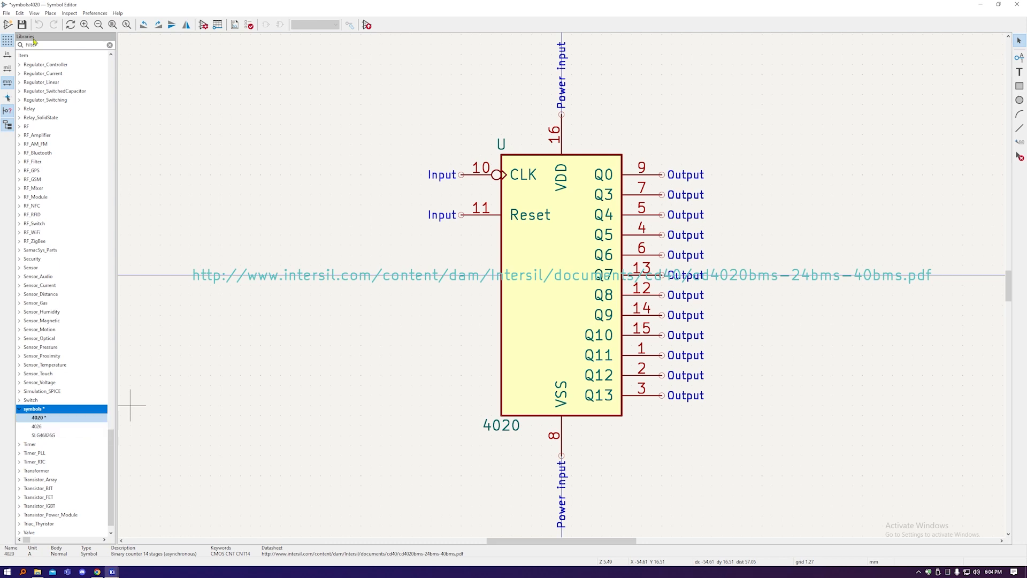
Save another copy of the 4020 symbol in the symbols library under the name 4024, and save the library changes.
{"action": "left_click", "coordinate": [6, 13]}
{"action": "left_click", "coordinate": [28, 84]}
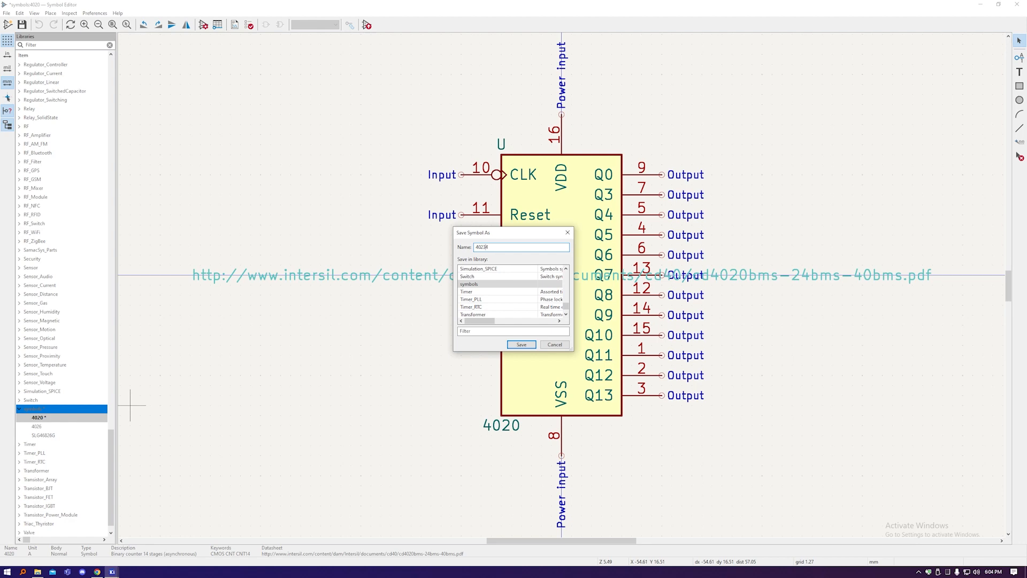
{"action": "type", "text": "4024"}
{"action": "key", "text": "Return"}
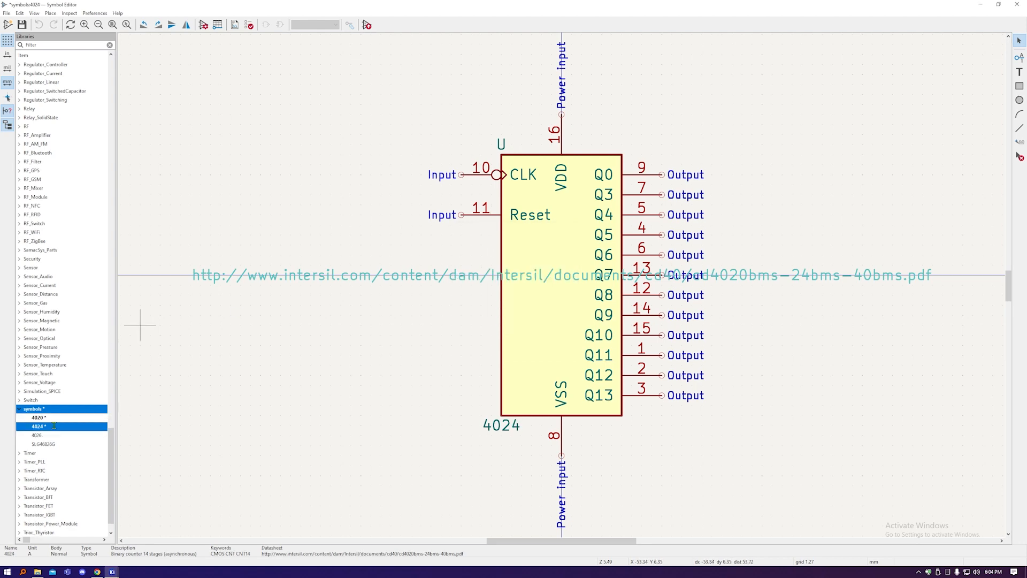
{"action": "left_click", "coordinate": [6, 13]}
{"action": "left_click", "coordinate": [22, 71]}
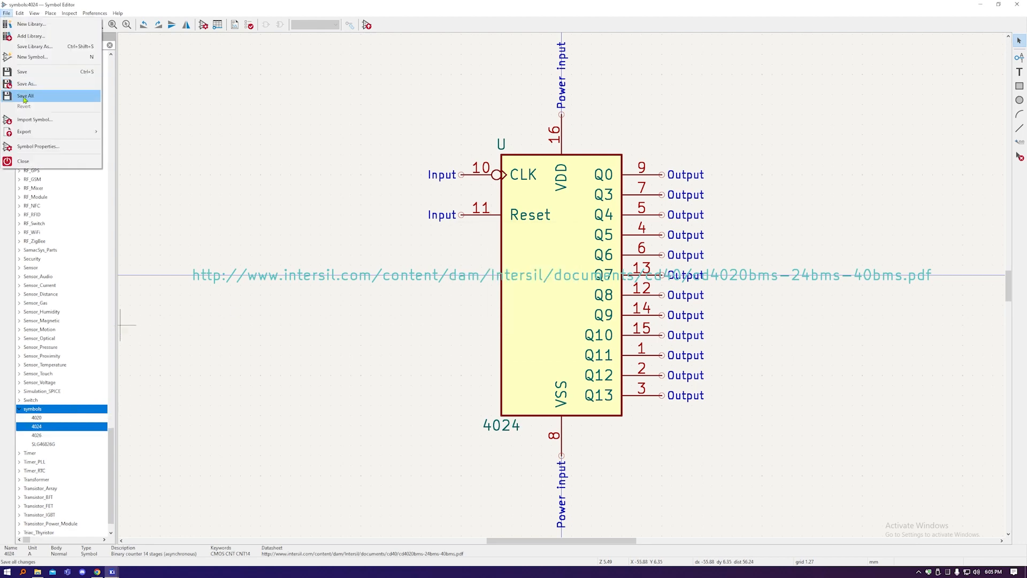
{"action": "left_click", "coordinate": [7, 13]}
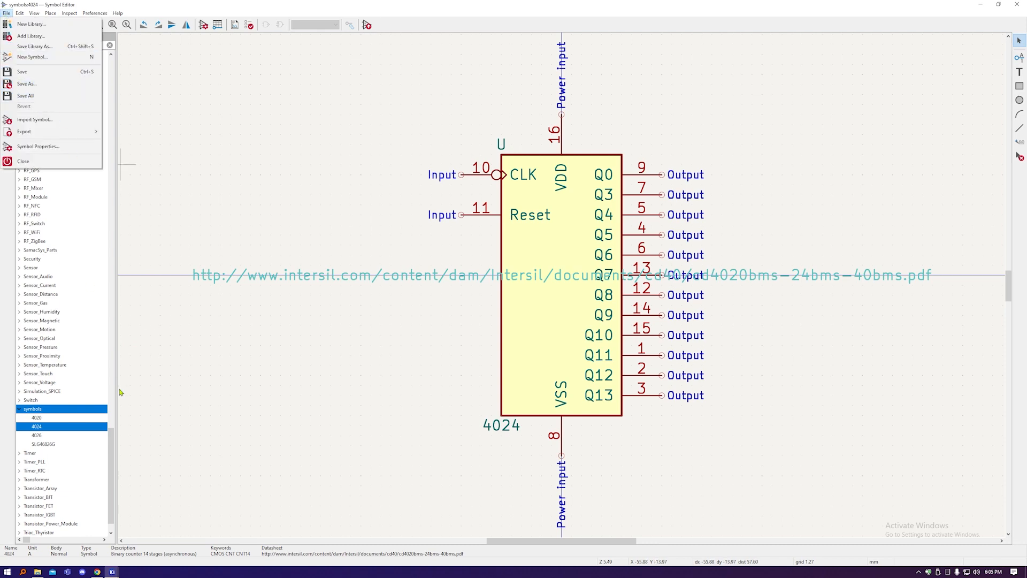
{"action": "left_click", "coordinate": [57, 419]}
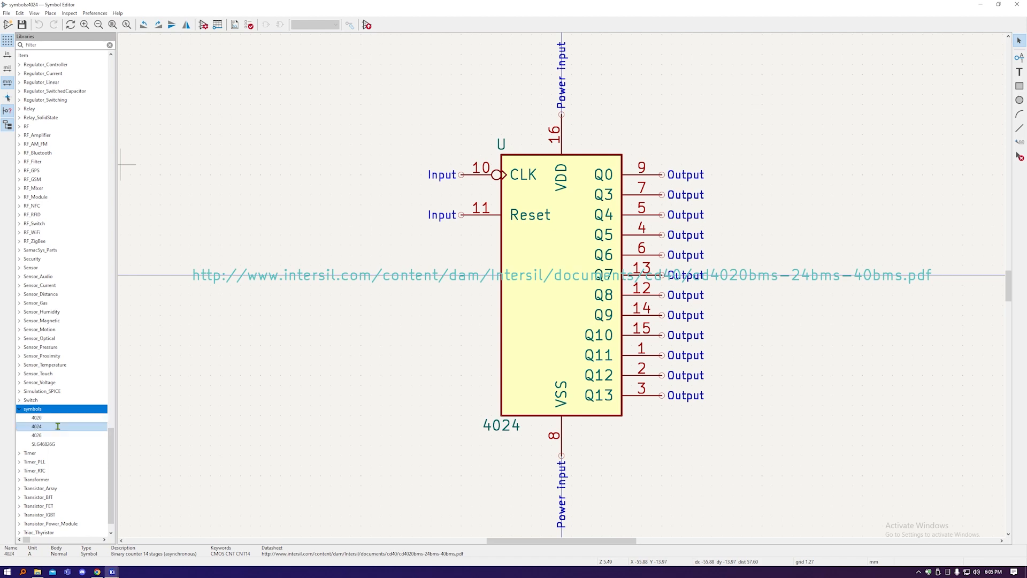
Arrange the Symbol Editor and Schematic Editor side by side, showing the 4024 symbol next to the schematic's U5 for comparison.
{"action": "scroll", "coordinate": [318, 170], "scroll_direction": "down", "scroll_amount": 3}
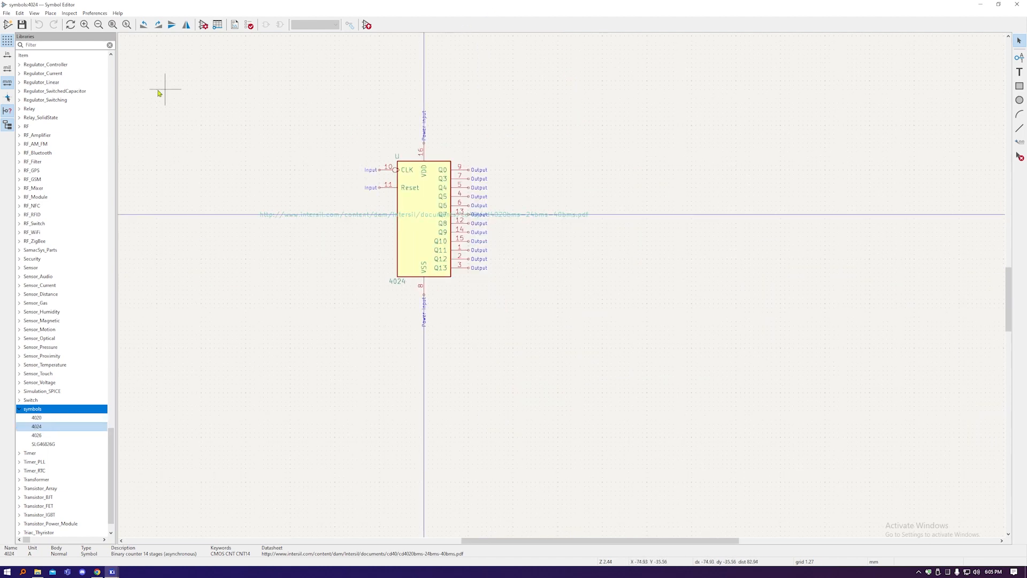
{"action": "double_click", "coordinate": [329, 6]}
{"action": "left_click_drag", "start_coordinate": [624, 5], "coordinate": [1025, 160]}
{"action": "scroll", "coordinate": [781, 193], "scroll_direction": "up", "scroll_amount": 5}
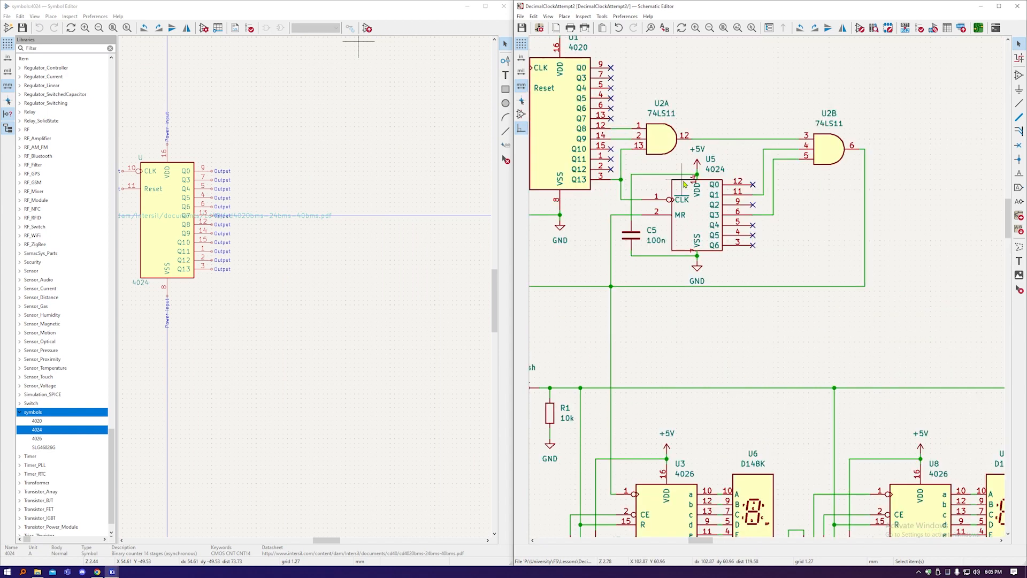
{"action": "scroll", "coordinate": [868, 201], "scroll_direction": "down", "scroll_amount": 1}
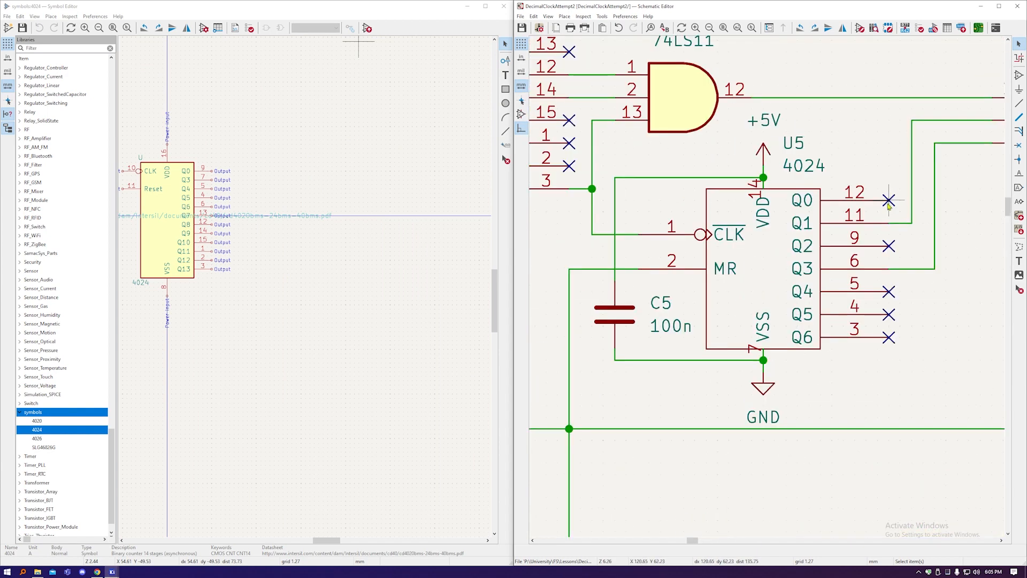
{"action": "scroll", "coordinate": [451, 243], "scroll_direction": "down", "scroll_amount": 1}
{"action": "scroll", "coordinate": [348, 214], "scroll_direction": "up", "scroll_amount": 2}
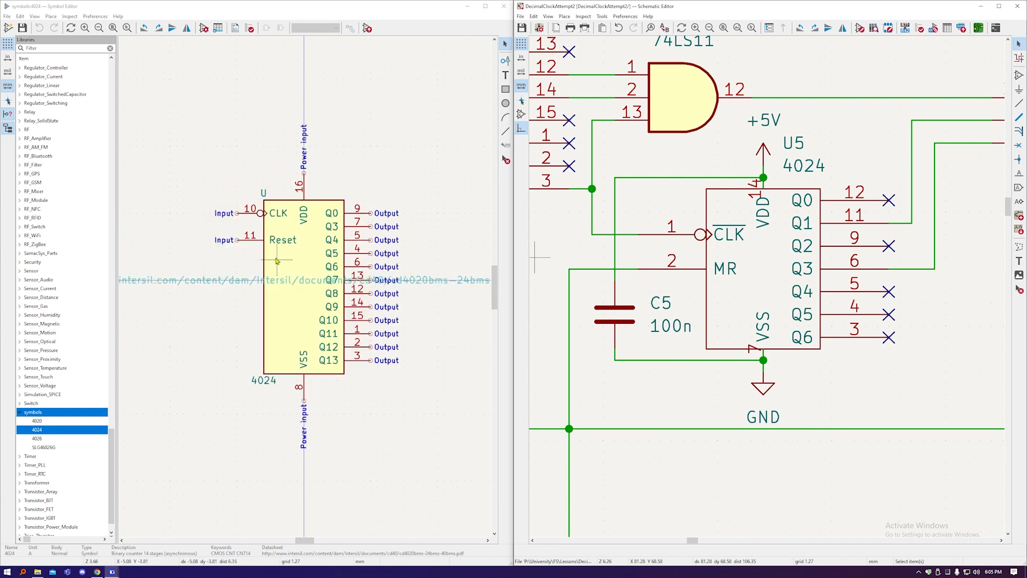
{"action": "scroll", "coordinate": [301, 259], "scroll_direction": "up", "scroll_amount": 1}
Clear the datasheet link text from the 4024 symbol's Datasheet field.
{"action": "left_click_drag", "start_coordinate": [220, 285], "coordinate": [225, 291]}
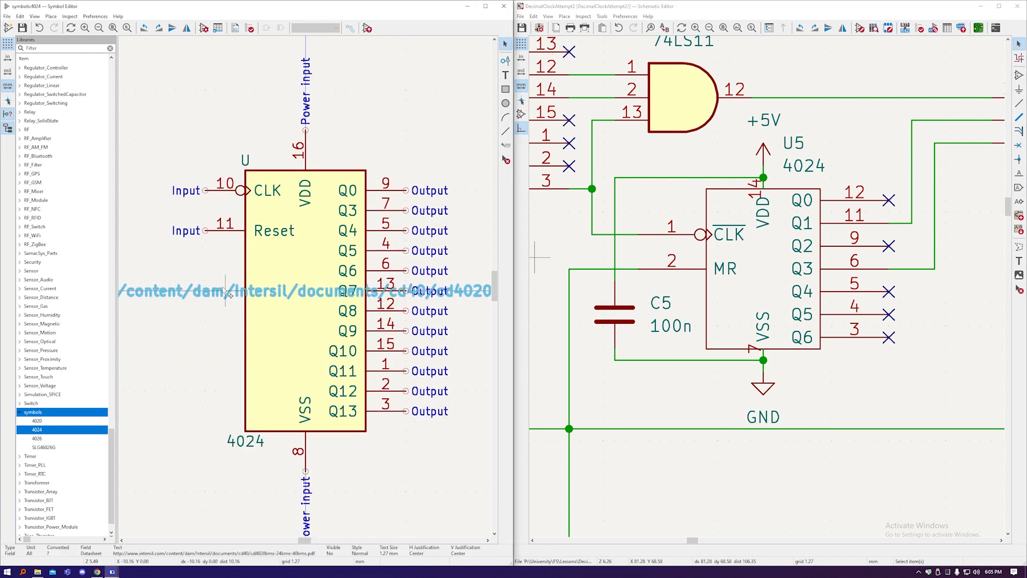
{"action": "double_click", "coordinate": [224, 292]}
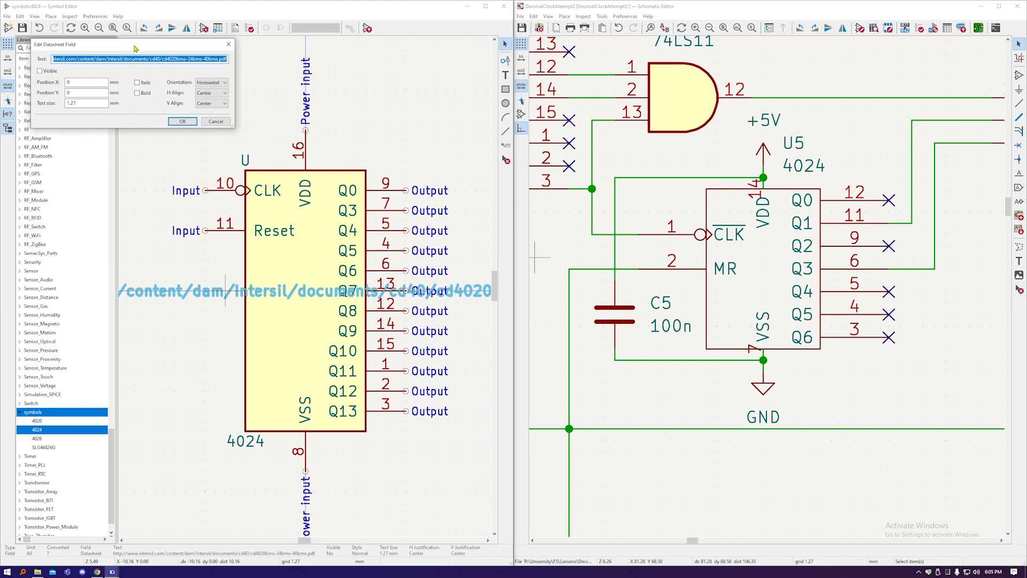
{"action": "key", "text": "Delete"}
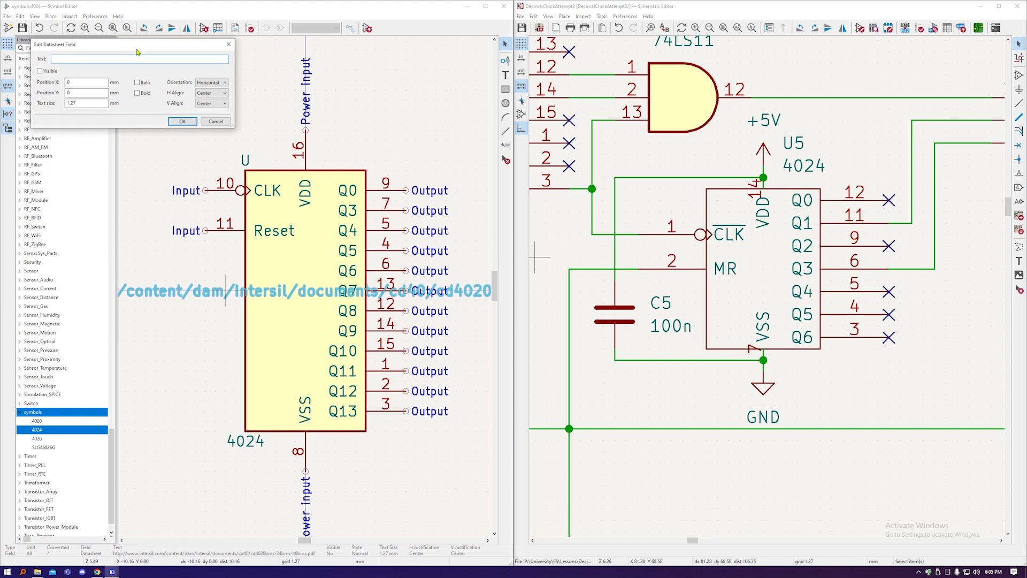
{"action": "left_click", "coordinate": [180, 121]}
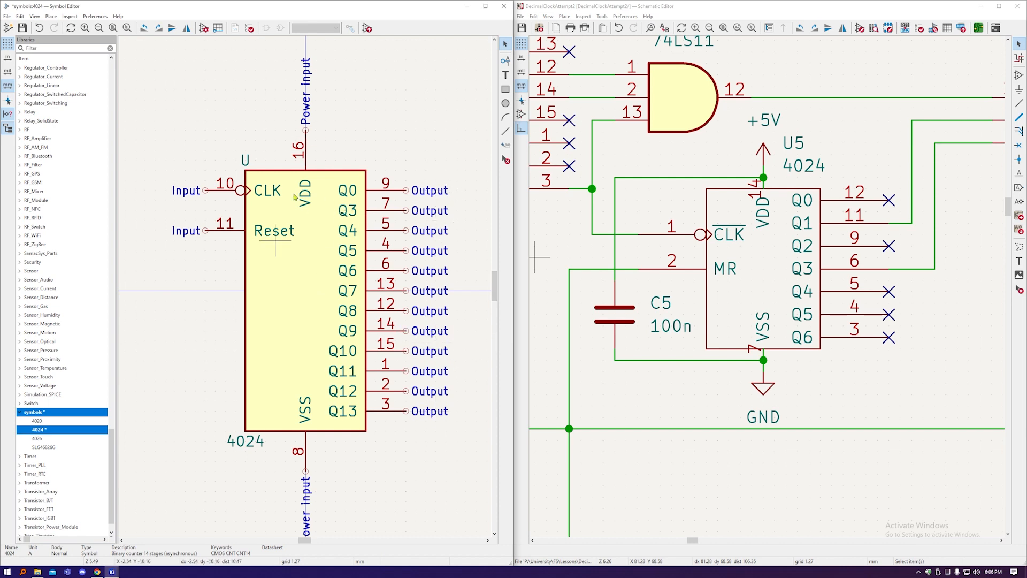
{"action": "double_click", "coordinate": [306, 147]}
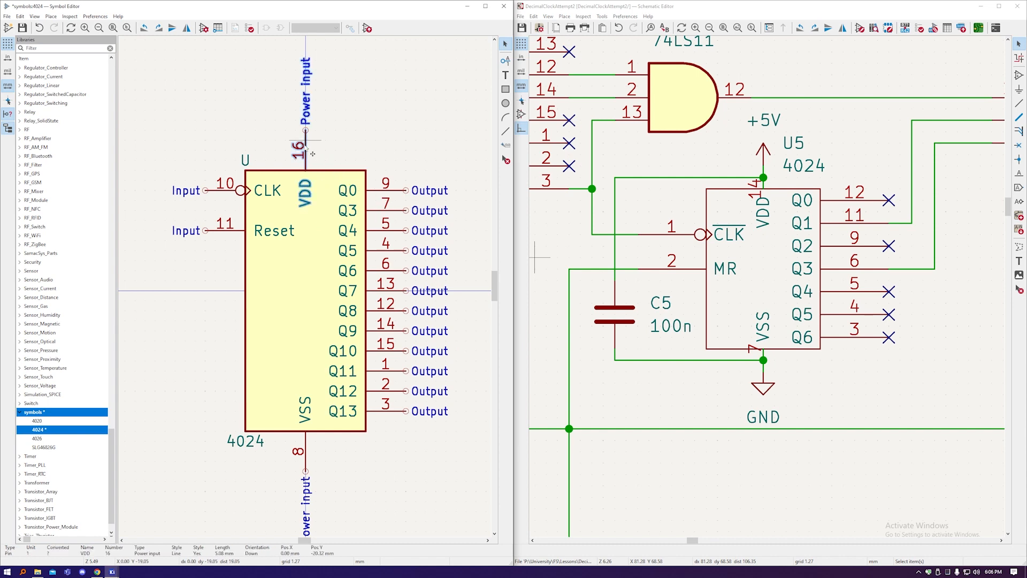
{"action": "left_click", "coordinate": [232, 215]}
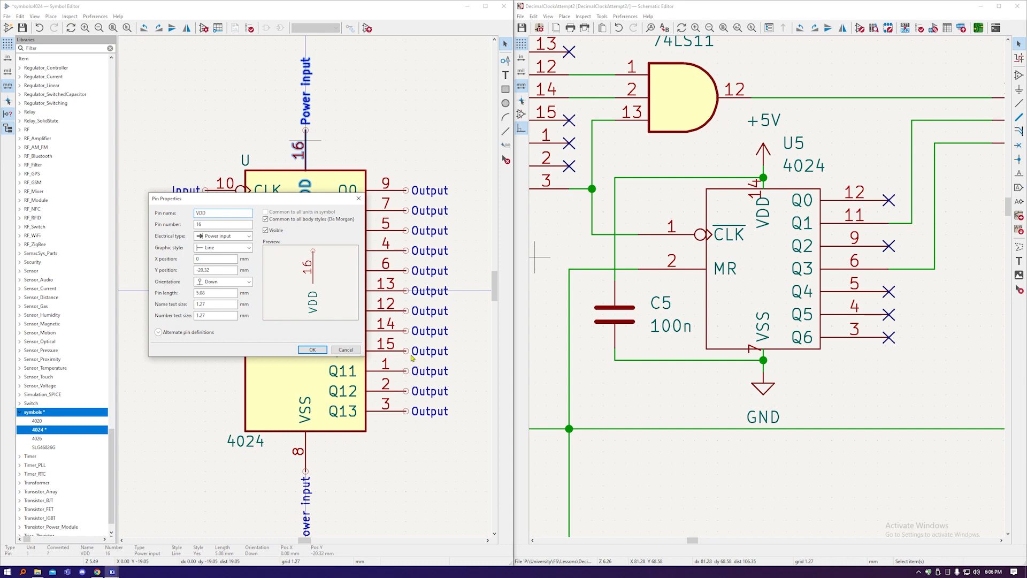
{"action": "left_click", "coordinate": [345, 349]}
Set the 4024 symbol's VDD pin number to 14 with the Line graphic style.
{"action": "scroll", "coordinate": [828, 382], "scroll_direction": "down", "scroll_amount": 4}
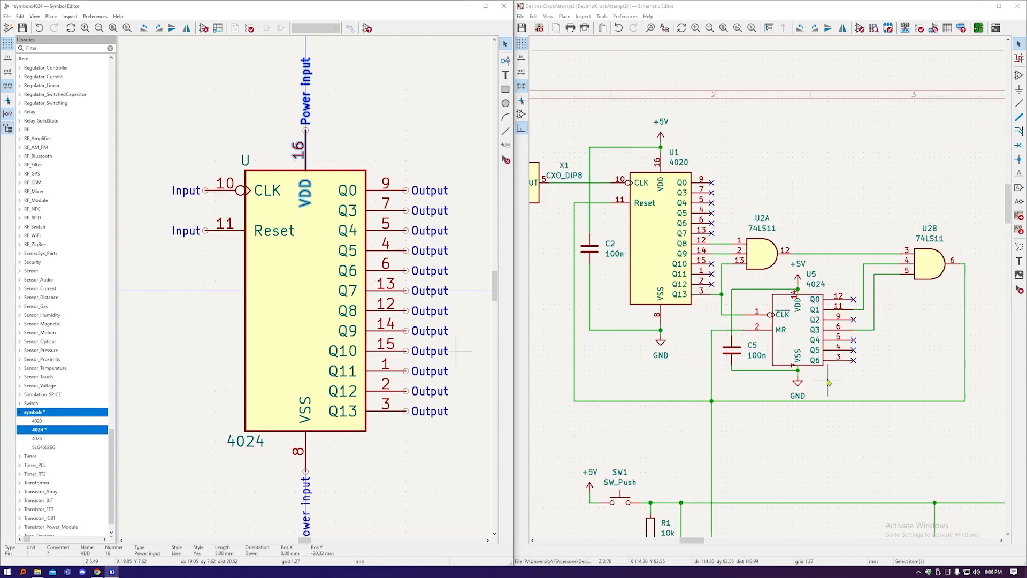
{"action": "scroll", "coordinate": [828, 382], "scroll_direction": "up", "scroll_amount": 2}
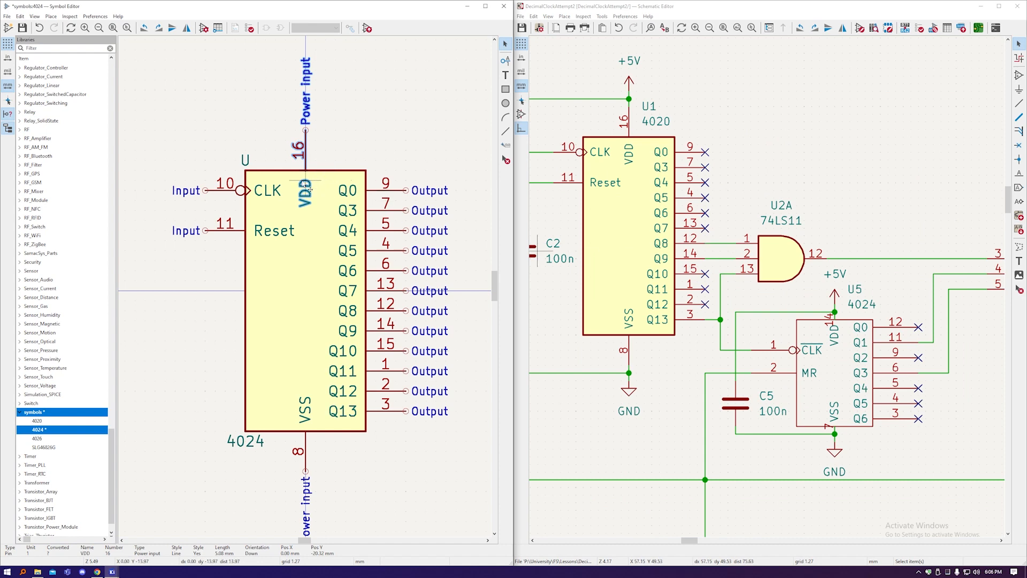
{"action": "double_click", "coordinate": [304, 157]}
{"action": "left_click", "coordinate": [220, 224]}
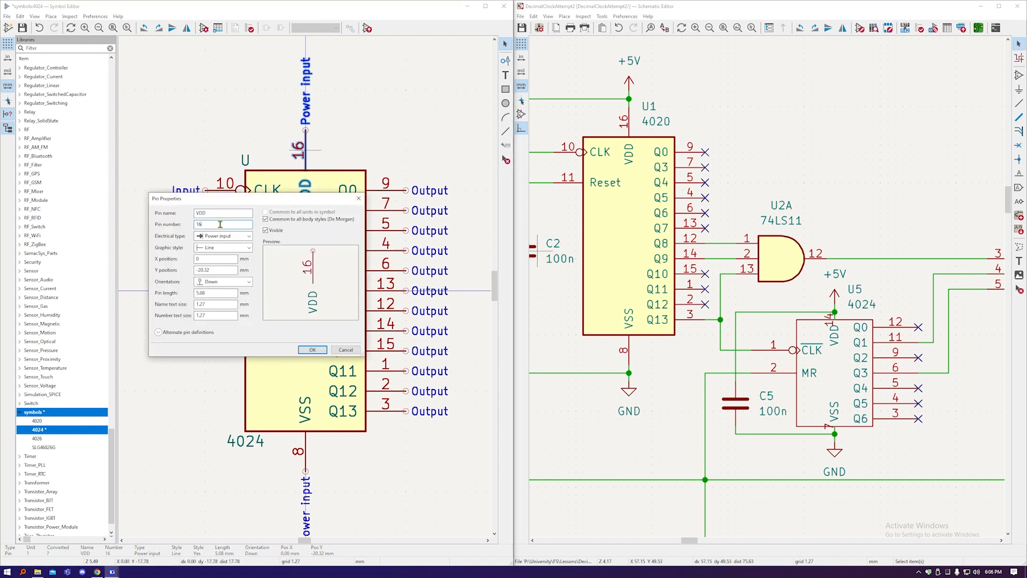
{"action": "key", "text": "BackSpace"}
{"action": "type", "text": "4"}
{"action": "left_click", "coordinate": [249, 237]}
{"action": "left_click", "coordinate": [249, 236]}
{"action": "left_click", "coordinate": [250, 248]}
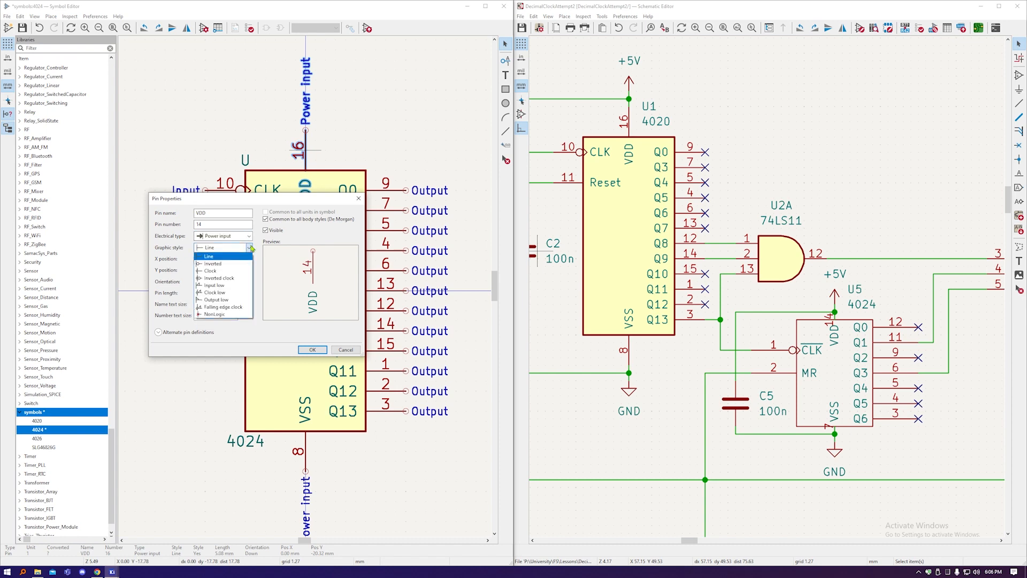
{"action": "left_click", "coordinate": [237, 254]}
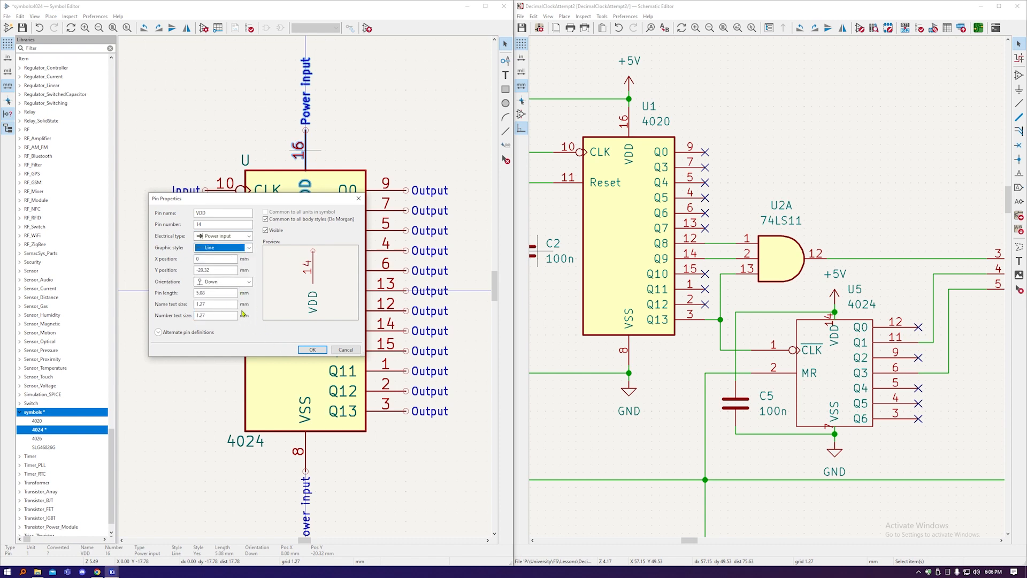
{"action": "left_click", "coordinate": [310, 349]}
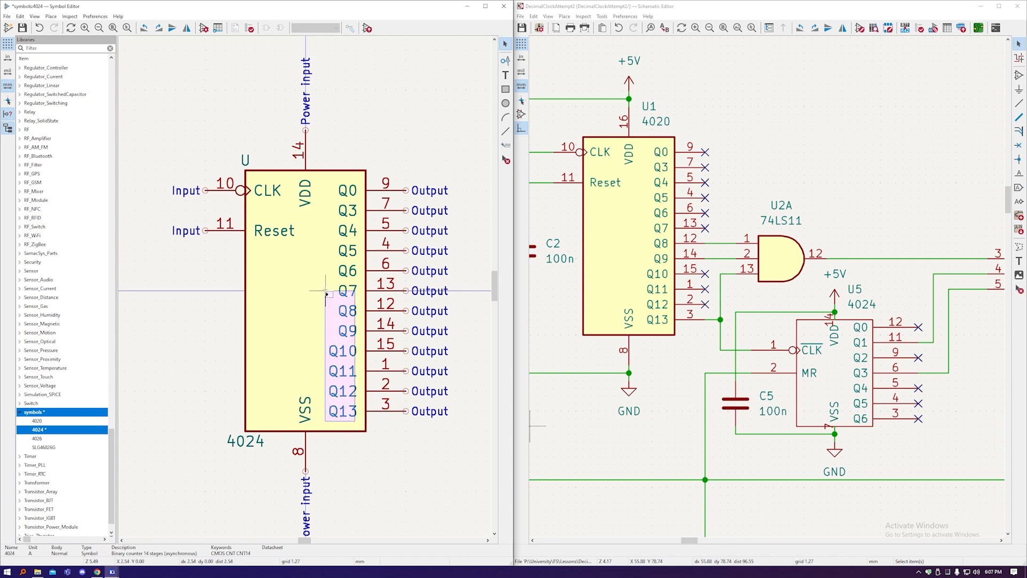
Delete output pins Q7 to Q13 from the 4024 symbol and move pins Q3 to Q6 down to leave a gap below Q0.
{"action": "left_click_drag", "start_coordinate": [443, 444], "coordinate": [381, 286]}
{"action": "key", "text": "Delete"}
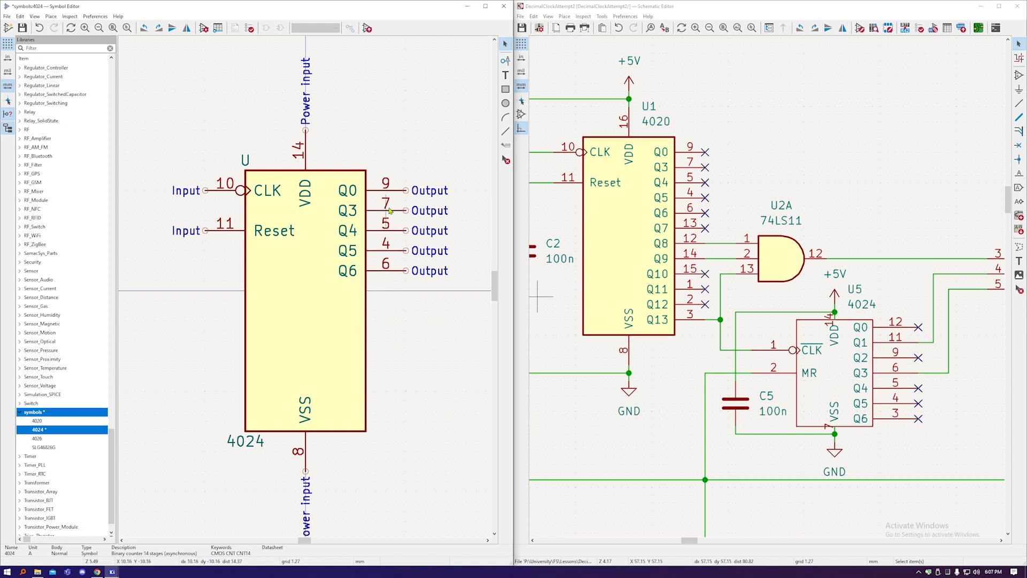
{"action": "left_click_drag", "start_coordinate": [438, 298], "coordinate": [387, 262]}
{"action": "left_click", "coordinate": [396, 230]}
Copy the Q3 output pin and place two copies in the gap between Q0 and Q3.
{"action": "left_click", "coordinate": [390, 261]}
{"action": "key", "text": "ctrl+c"}
{"action": "key", "text": "ctrl+v"}
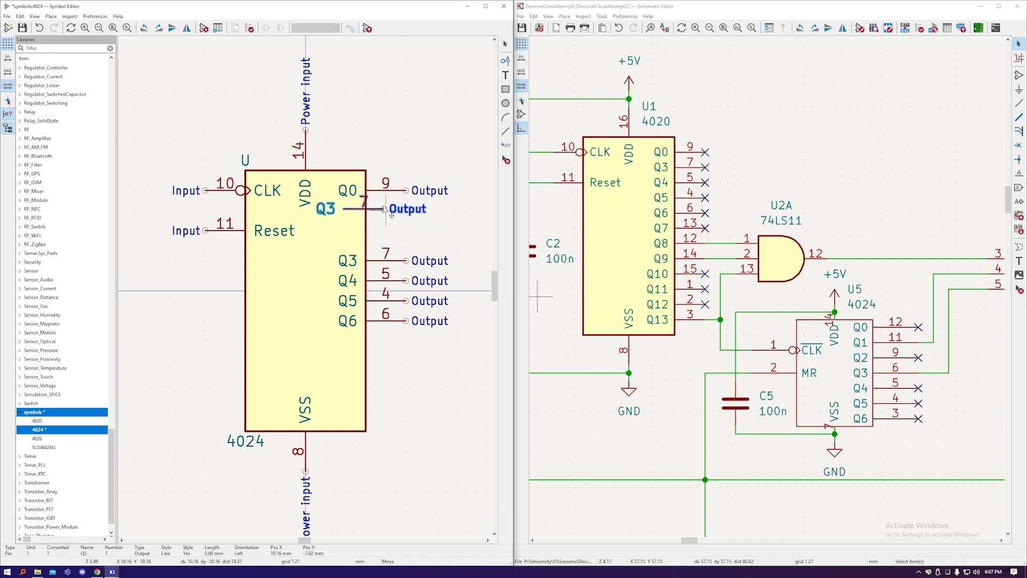
{"action": "left_click", "coordinate": [405, 211]}
{"action": "key", "text": "ctrl+v"}
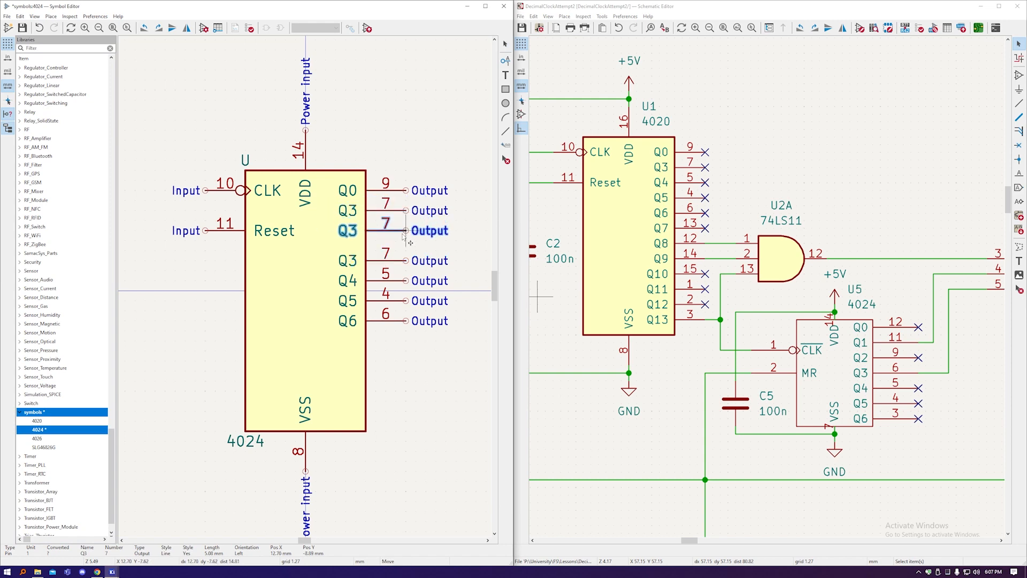
{"action": "left_click", "coordinate": [406, 231]}
{"action": "left_click_drag", "start_coordinate": [429, 376], "coordinate": [393, 268]}
{"action": "left_click", "coordinate": [425, 370]}
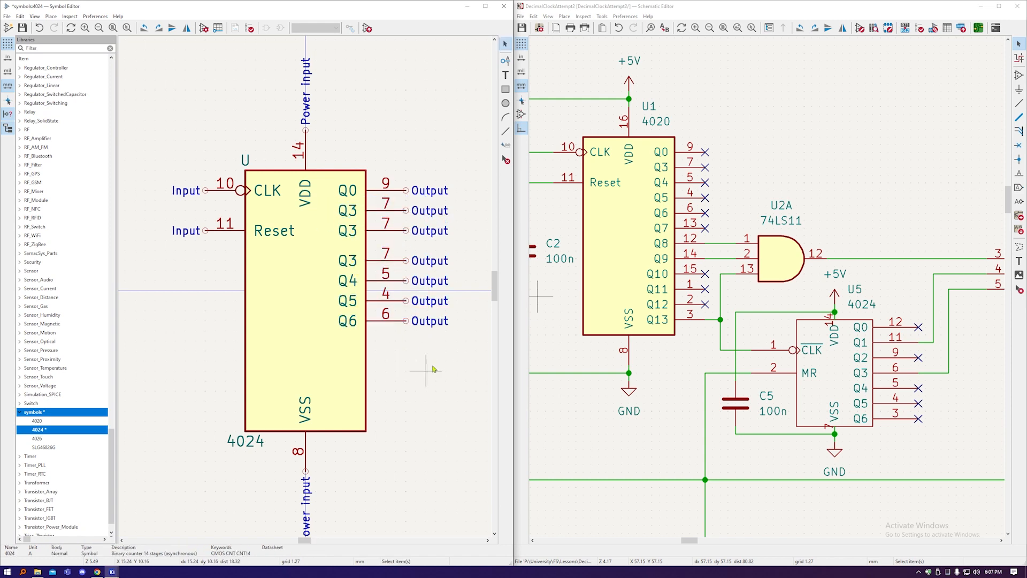
Move the lower four output pins up to close the gap, and number the Q0, three Q3 and Q6 pins 12, 11, 9, 6 and 3.
{"action": "left_click_drag", "start_coordinate": [448, 360], "coordinate": [385, 252]}
{"action": "left_click", "coordinate": [402, 327]}
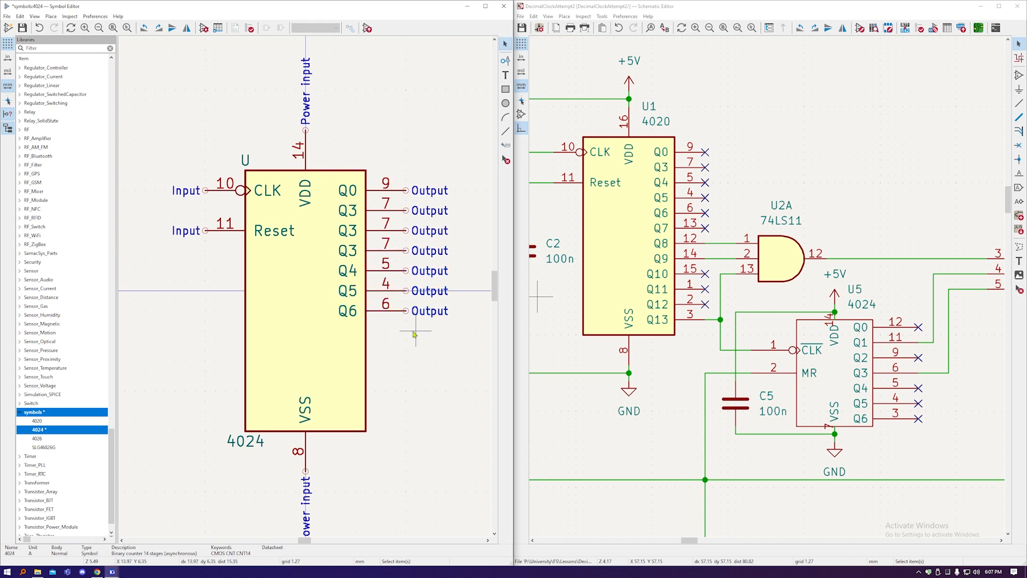
{"action": "left_click", "coordinate": [395, 191]}
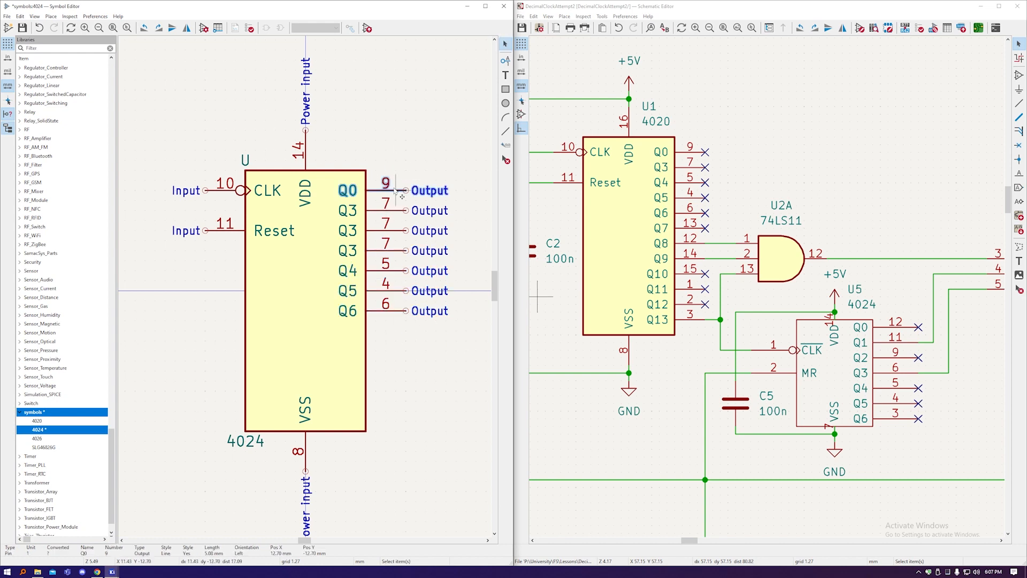
{"action": "double_click", "coordinate": [395, 191]}
{"action": "type", "text": "12"}
{"action": "double_click", "coordinate": [394, 211]}
{"action": "type", "text": "1196"}
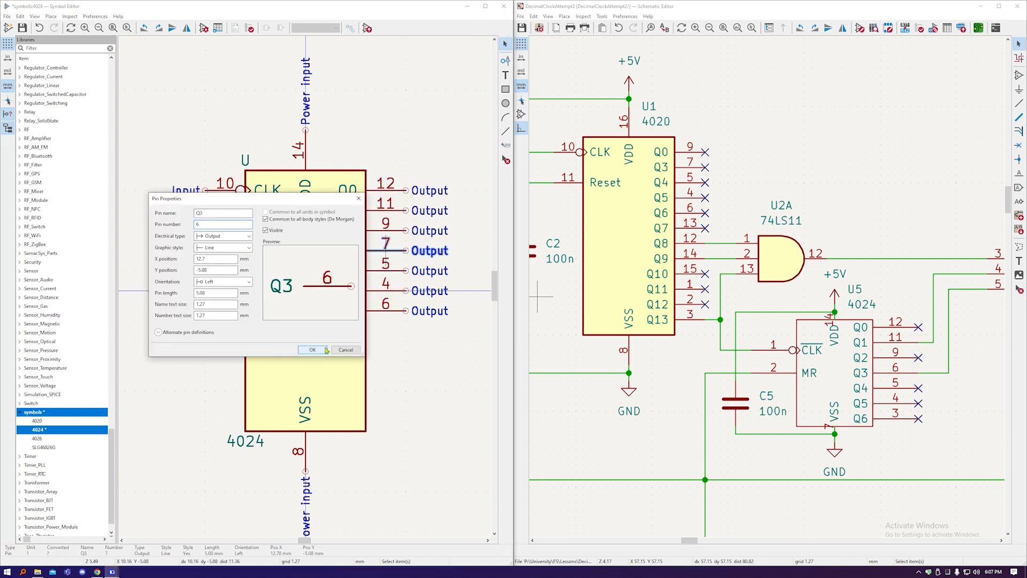
{"action": "double_click", "coordinate": [387, 311]}
{"action": "type", "text": "3"}
{"action": "left_click", "coordinate": [312, 349]}
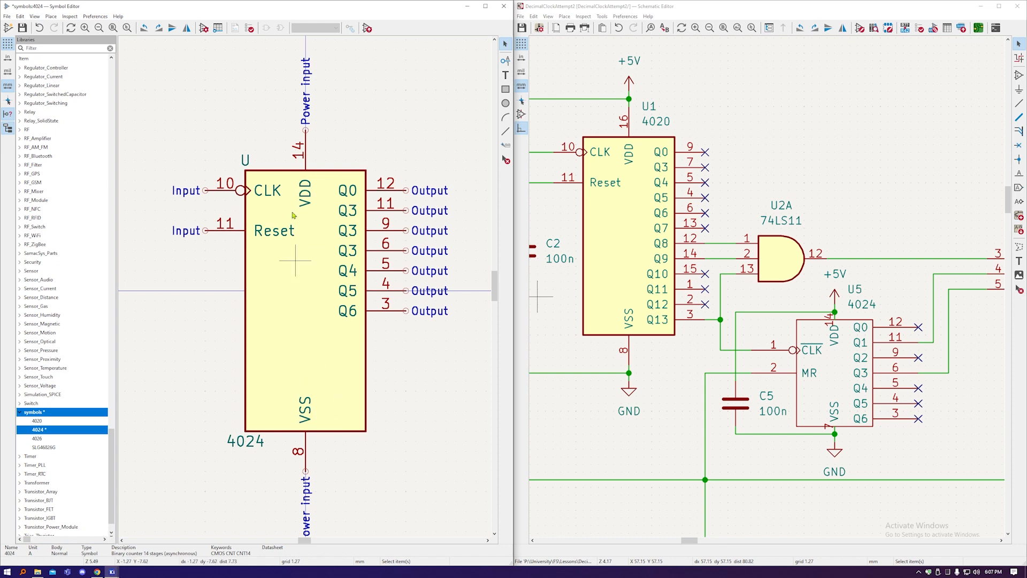
Set the 4024 symbol's VSS pin number to 7.
{"action": "double_click", "coordinate": [298, 451]}
{"action": "key", "text": "Tab"}
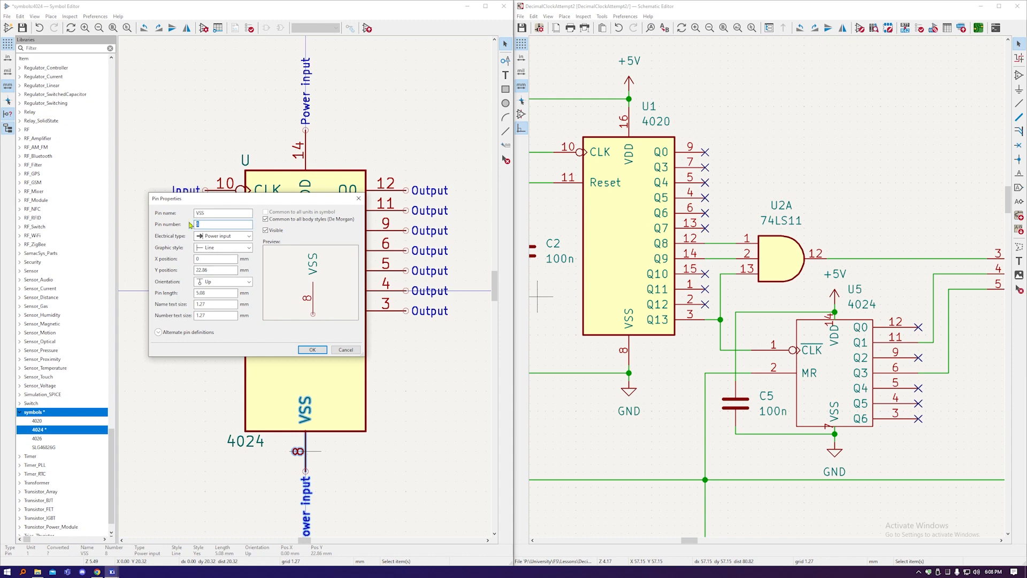
{"action": "left_click", "coordinate": [313, 349]}
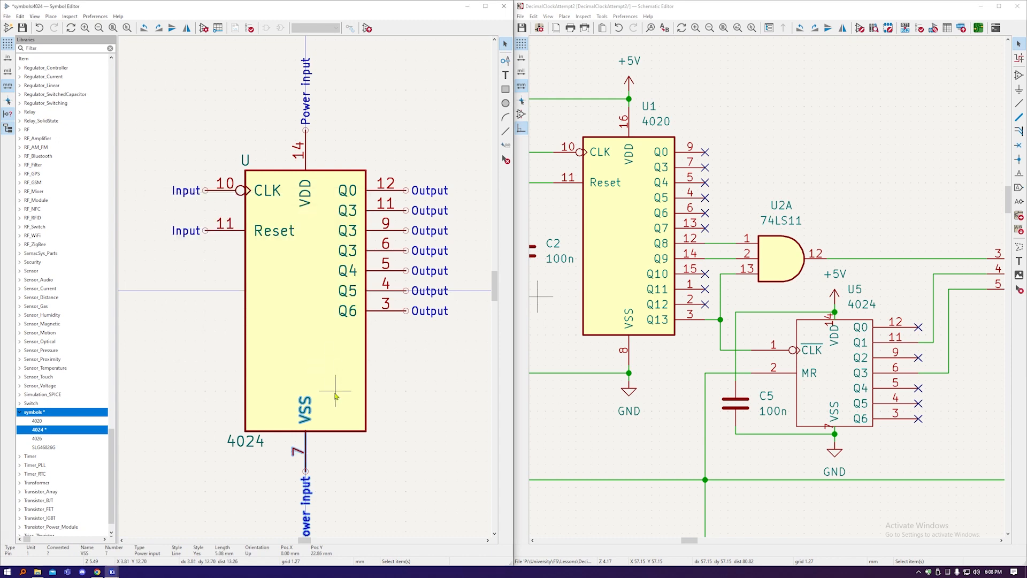
Shorten the symbol's body rectangle to a height of 20.32 mm and move the VSS pin up to its lower edge.
{"action": "left_click", "coordinate": [325, 431]}
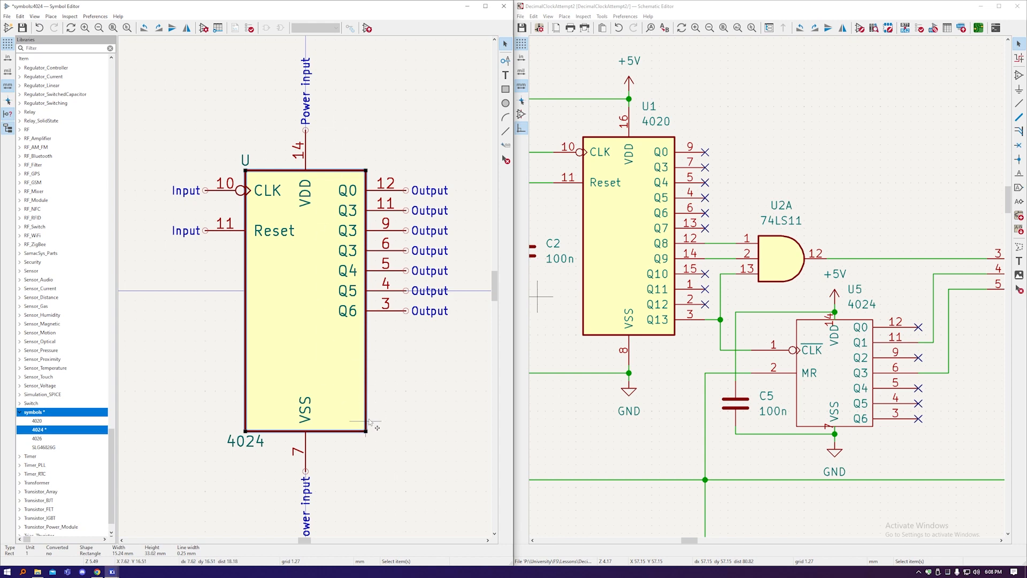
{"action": "left_click_drag", "start_coordinate": [366, 431], "coordinate": [367, 336]}
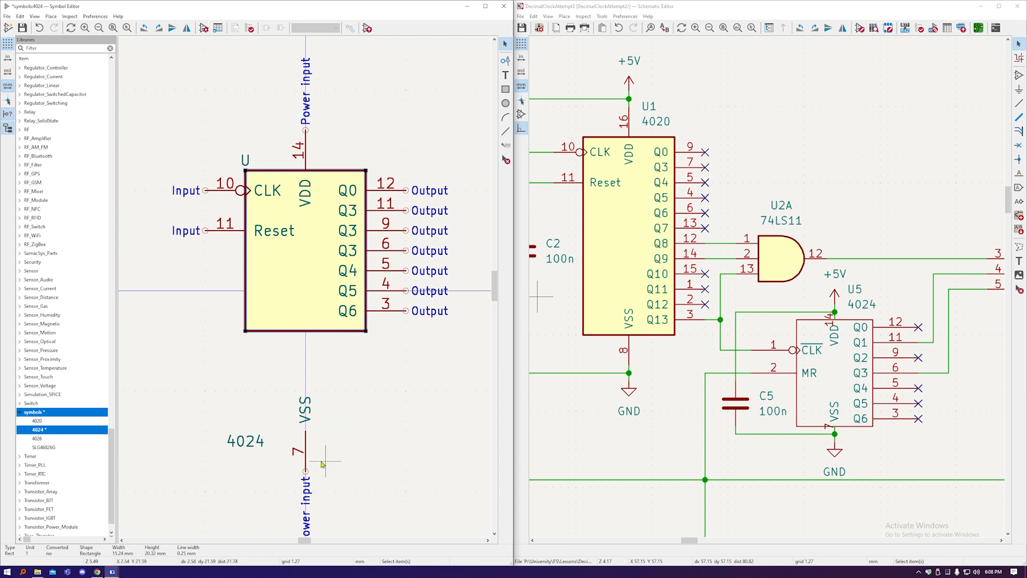
{"action": "left_click", "coordinate": [305, 454]}
{"action": "left_click_drag", "start_coordinate": [306, 454], "coordinate": [307, 330]}
{"action": "left_click", "coordinate": [412, 331]}
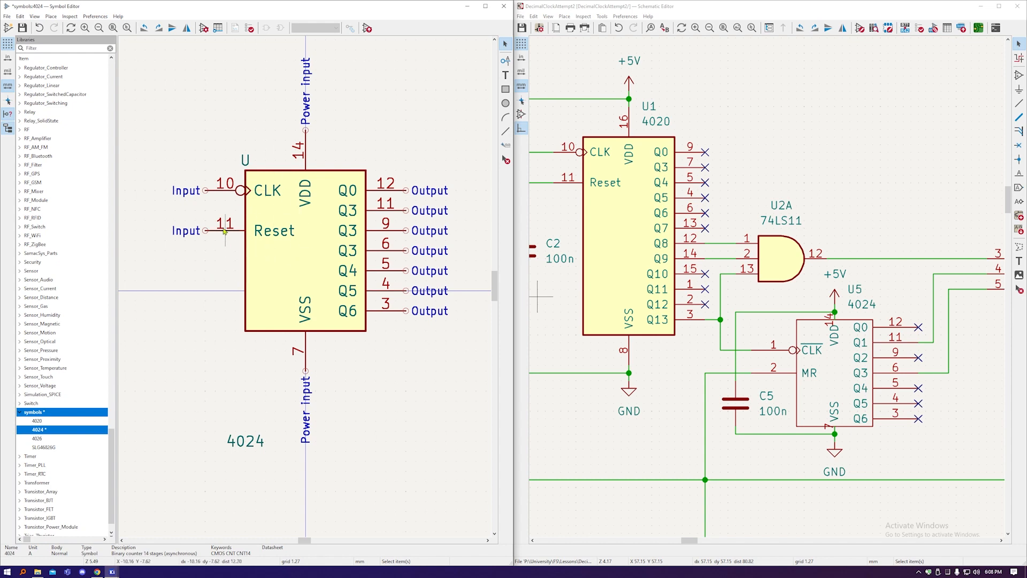
Set the CLK pin number to 1 and the Reset pin number to 2.
{"action": "double_click", "coordinate": [223, 190]}
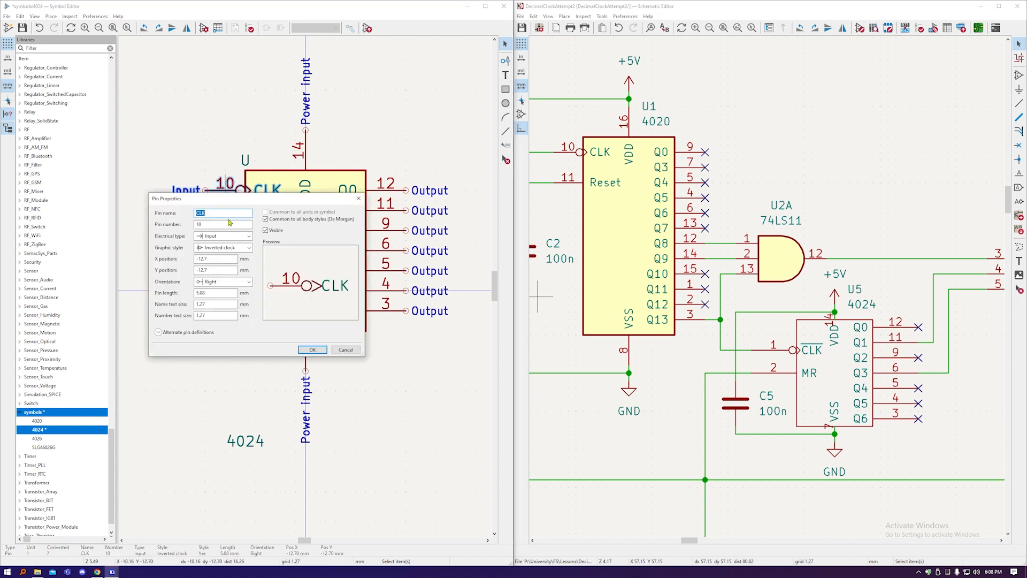
{"action": "left_click", "coordinate": [198, 225]}
{"action": "type", "text": "1"}
{"action": "left_click", "coordinate": [312, 350]}
{"action": "double_click", "coordinate": [229, 229]}
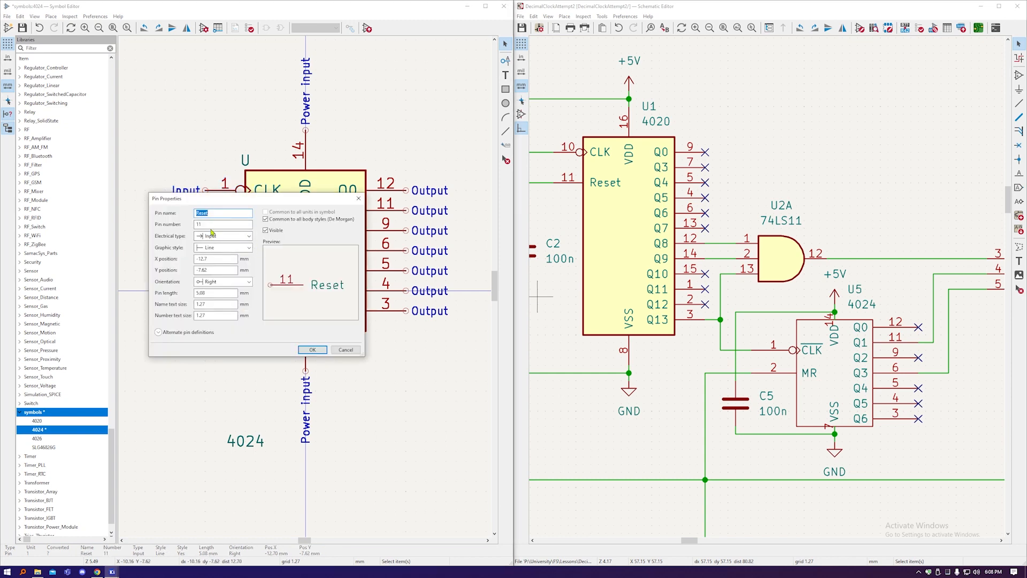
{"action": "double_click", "coordinate": [208, 224]}
{"action": "type", "text": "2"}
{"action": "left_click", "coordinate": [312, 349]}
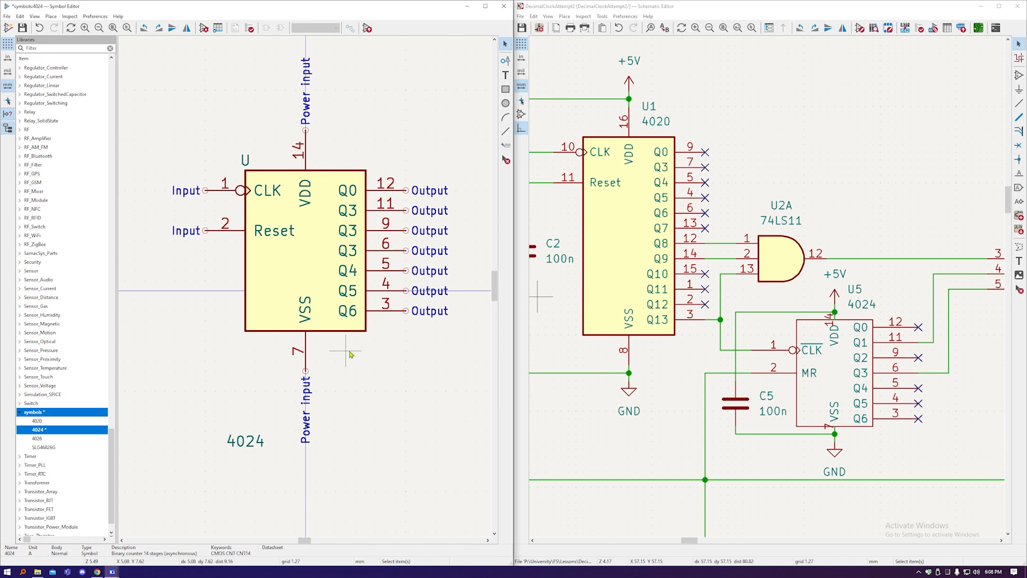
Try the Clock and Inverted clock graphic styles on the Reset pin and return it to Line.
{"action": "double_click", "coordinate": [234, 231]}
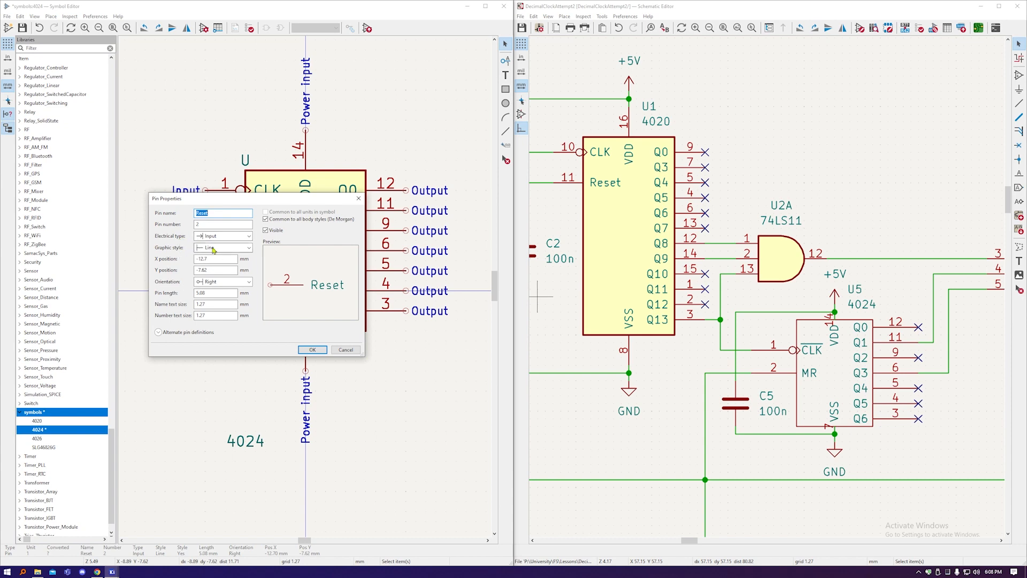
{"action": "left_click", "coordinate": [241, 251]}
{"action": "left_click", "coordinate": [230, 271]}
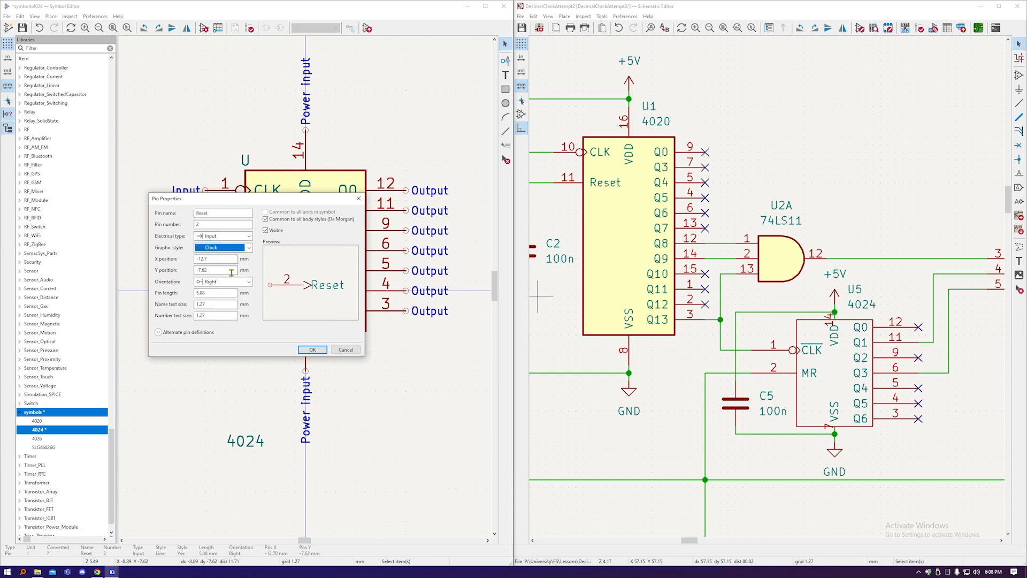
{"action": "left_click", "coordinate": [312, 350]}
{"action": "double_click", "coordinate": [229, 234]}
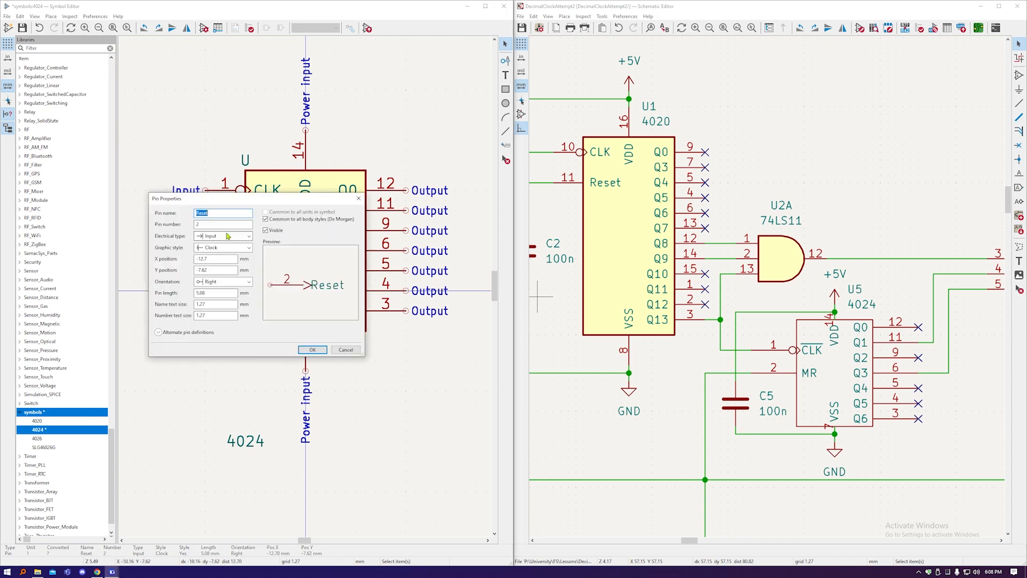
{"action": "left_click", "coordinate": [219, 251]}
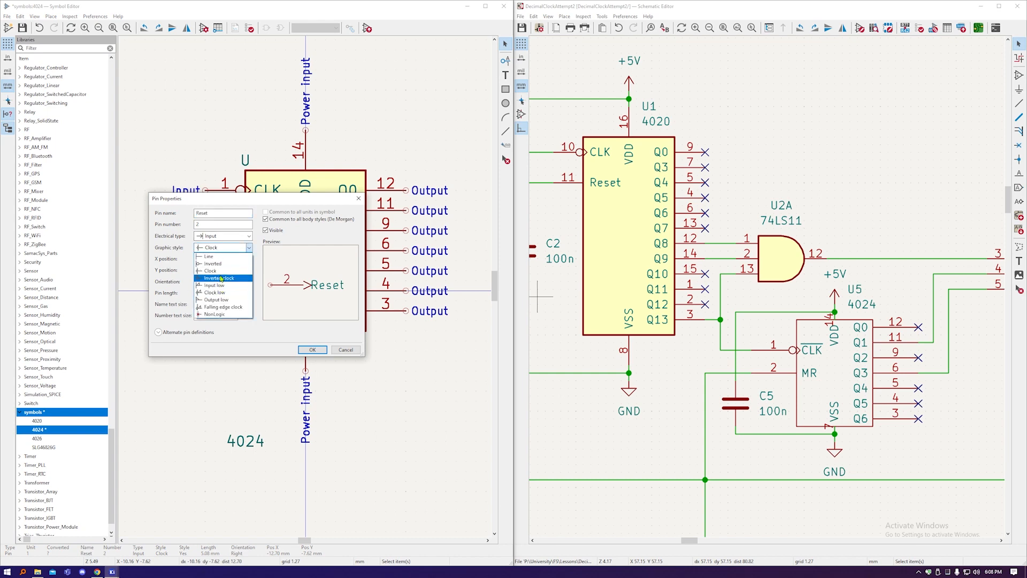
{"action": "left_click", "coordinate": [221, 279]}
{"action": "left_click", "coordinate": [313, 350]}
{"action": "double_click", "coordinate": [235, 232]}
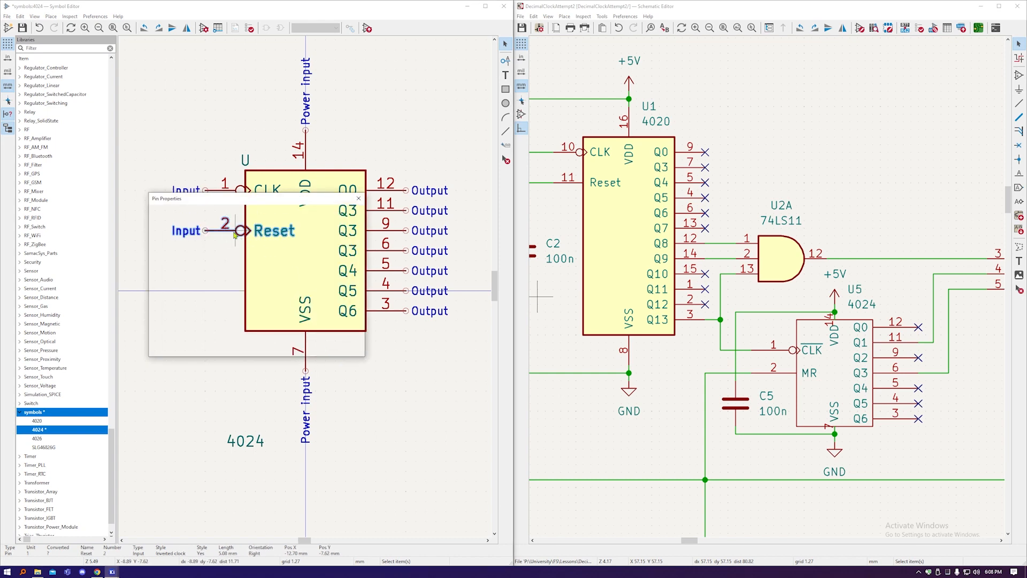
{"action": "left_click", "coordinate": [223, 248]}
{"action": "left_click", "coordinate": [220, 255]}
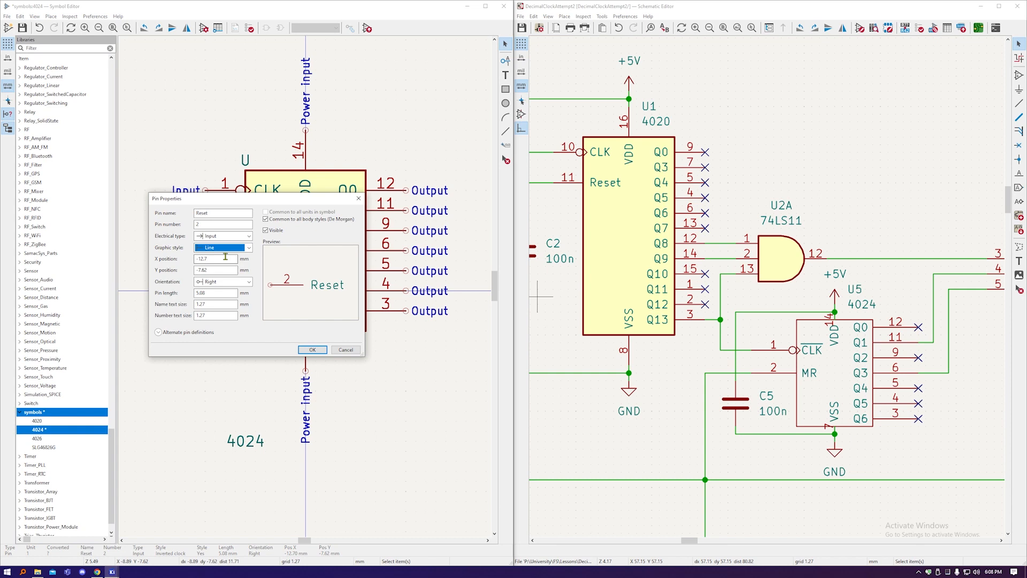
{"action": "left_click", "coordinate": [313, 350]}
{"action": "left_click", "coordinate": [353, 367]}
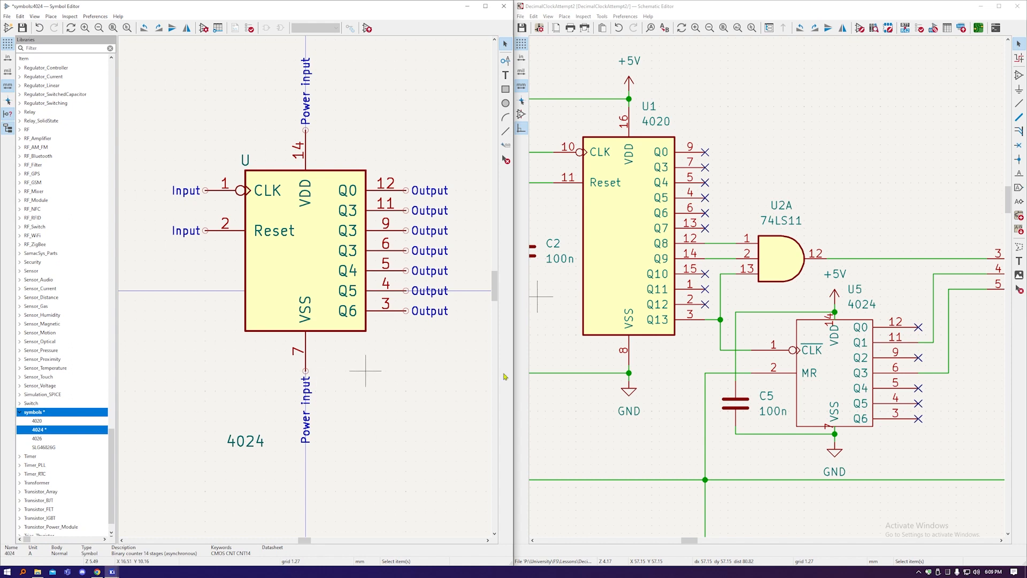
{"action": "left_click", "coordinate": [844, 391]}
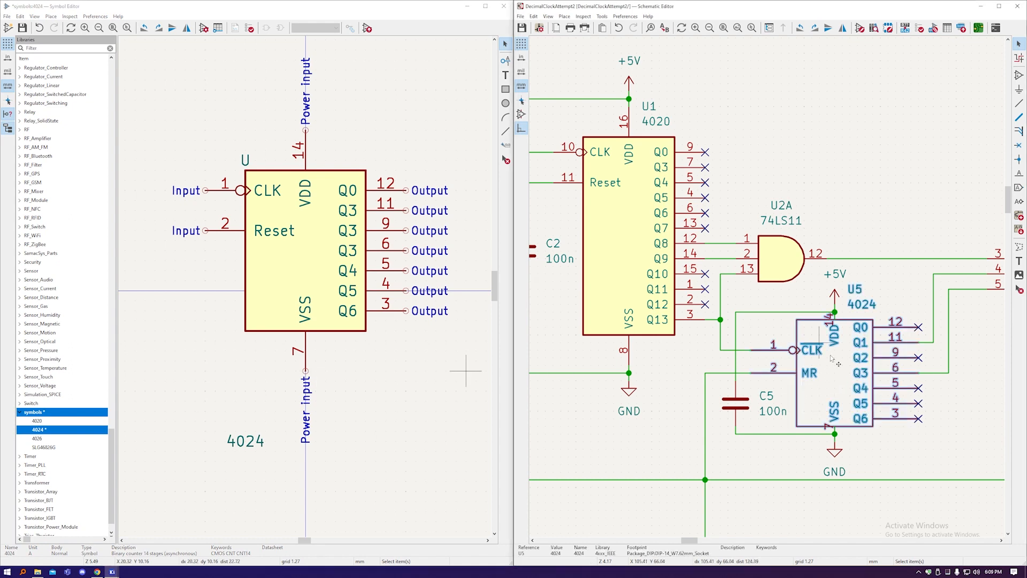
{"action": "left_click", "coordinate": [429, 398]}
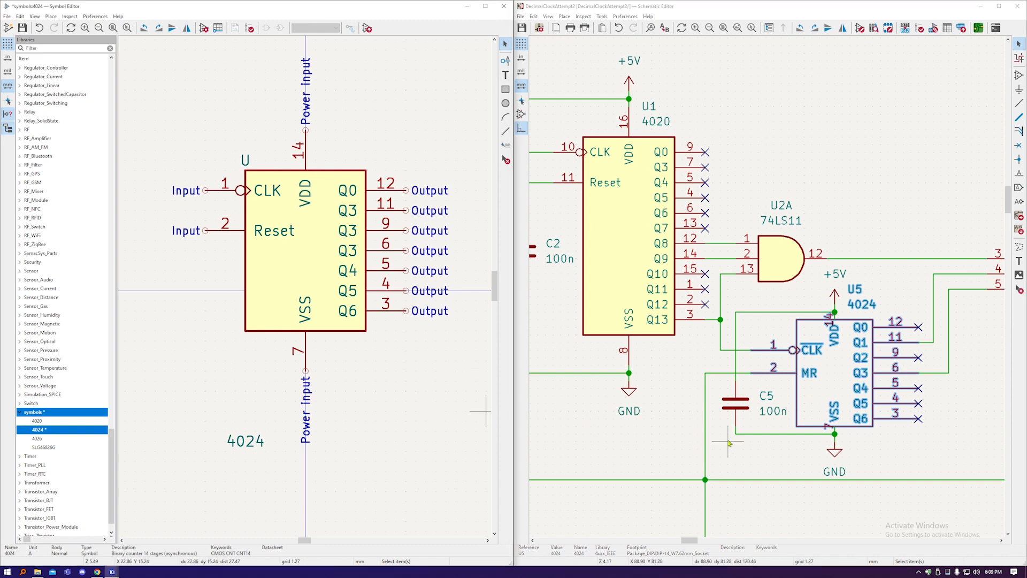
{"action": "left_click", "coordinate": [538, 463]}
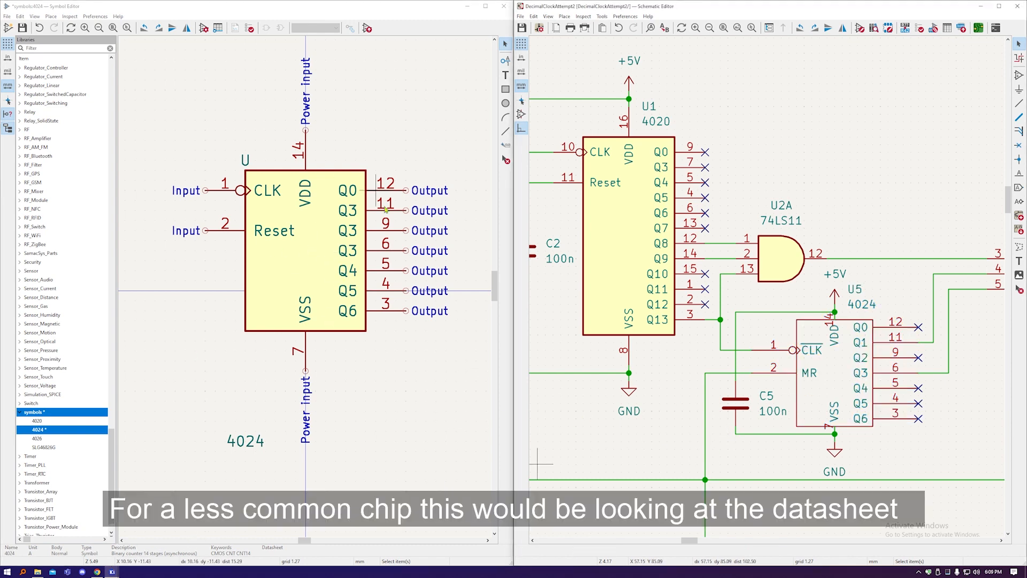
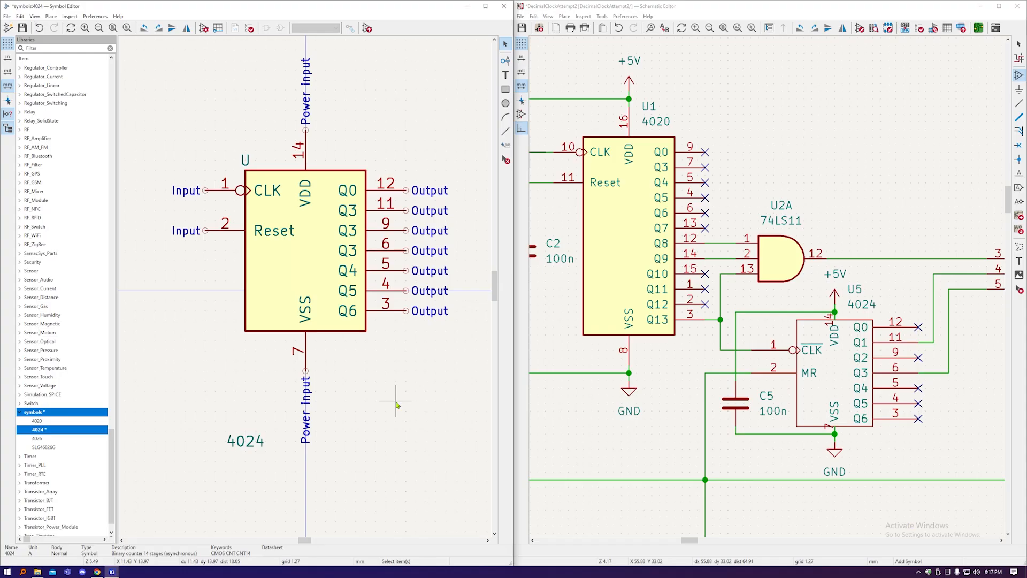
Duplicate the Q6 pin below the body and make the copy a hidden pin named NC, number 8, with electrical type Unconnected.
{"action": "left_click", "coordinate": [389, 313]}
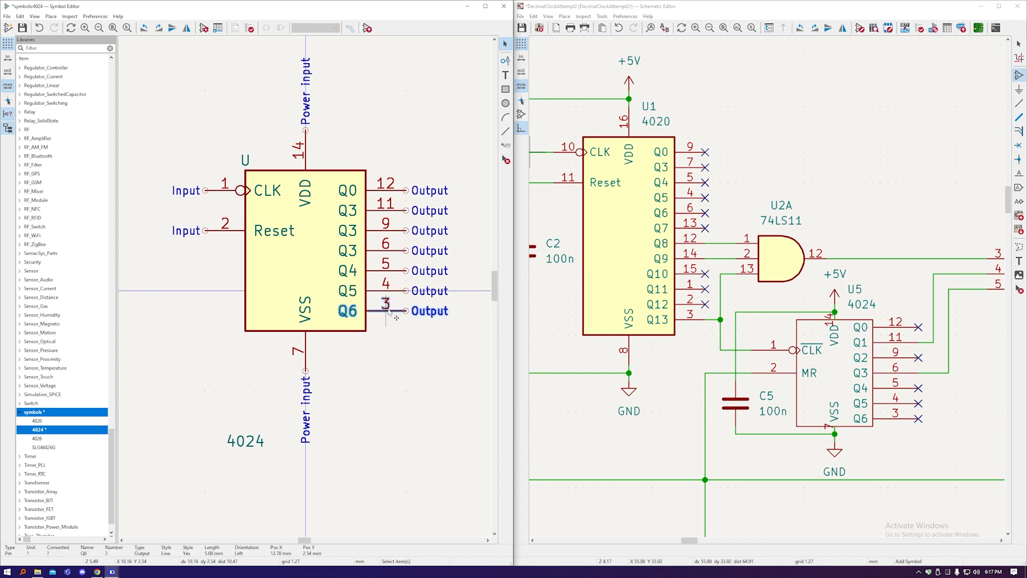
{"action": "left_click", "coordinate": [394, 382]}
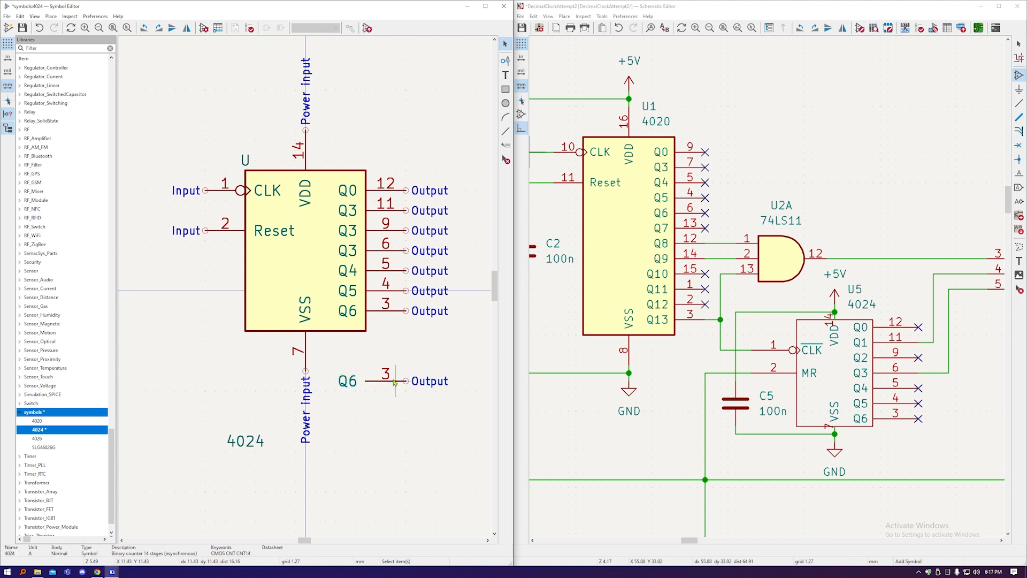
{"action": "double_click", "coordinate": [394, 382]}
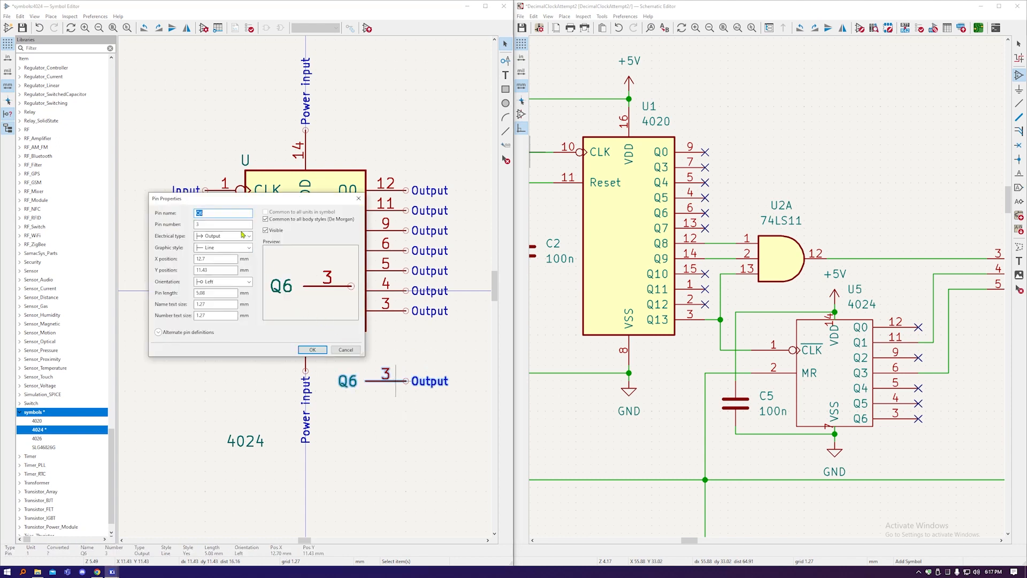
{"action": "type", "text": "NC"}
{"action": "type", "text": "8"}
{"action": "left_click", "coordinate": [216, 238]}
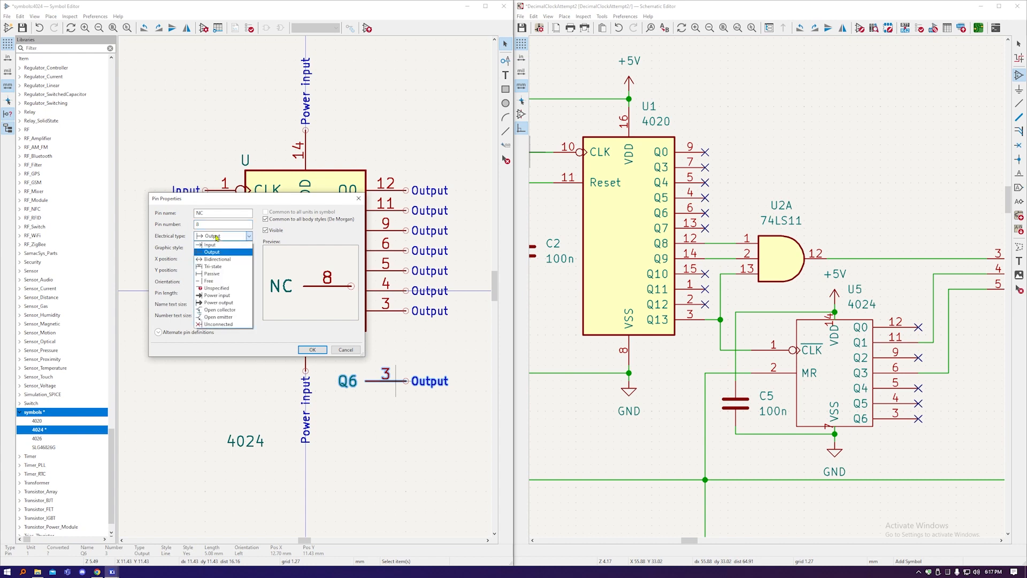
{"action": "left_click", "coordinate": [235, 325]}
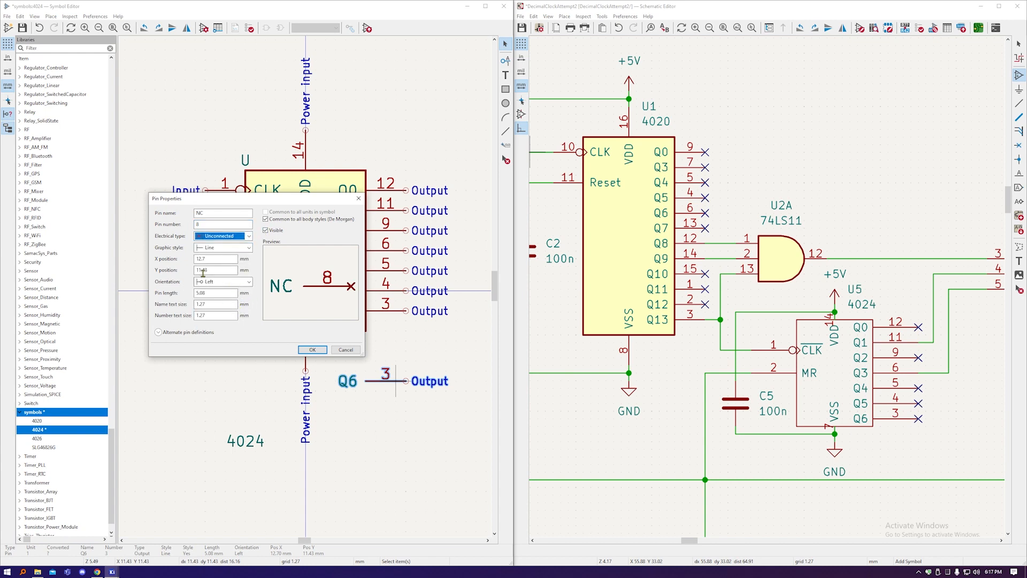
{"action": "left_click", "coordinate": [266, 230]}
{"action": "left_click", "coordinate": [311, 349]}
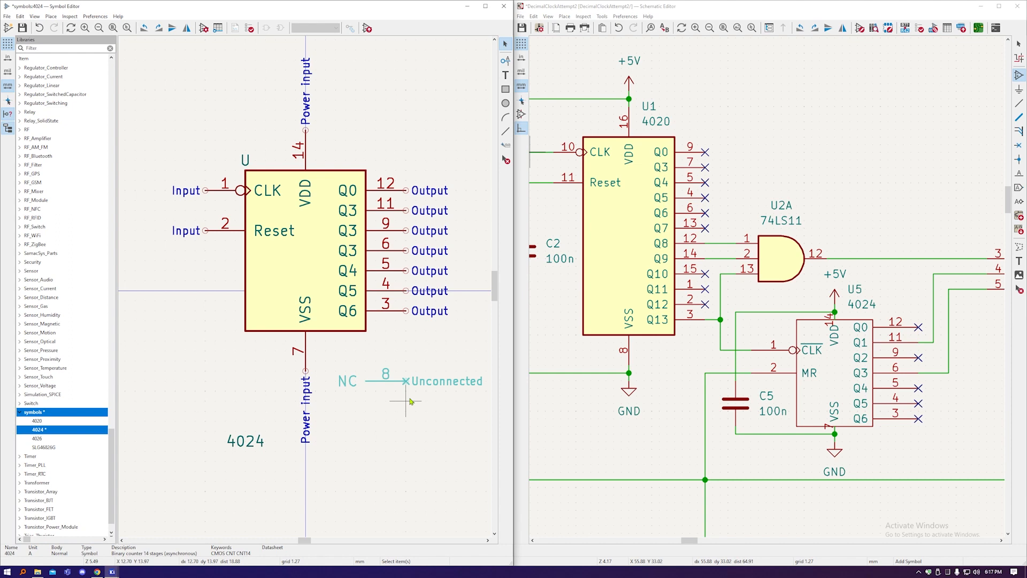
Place two duplicates of the hidden NC pin beneath it and number them 10 and 13.
{"action": "left_click", "coordinate": [387, 382]}
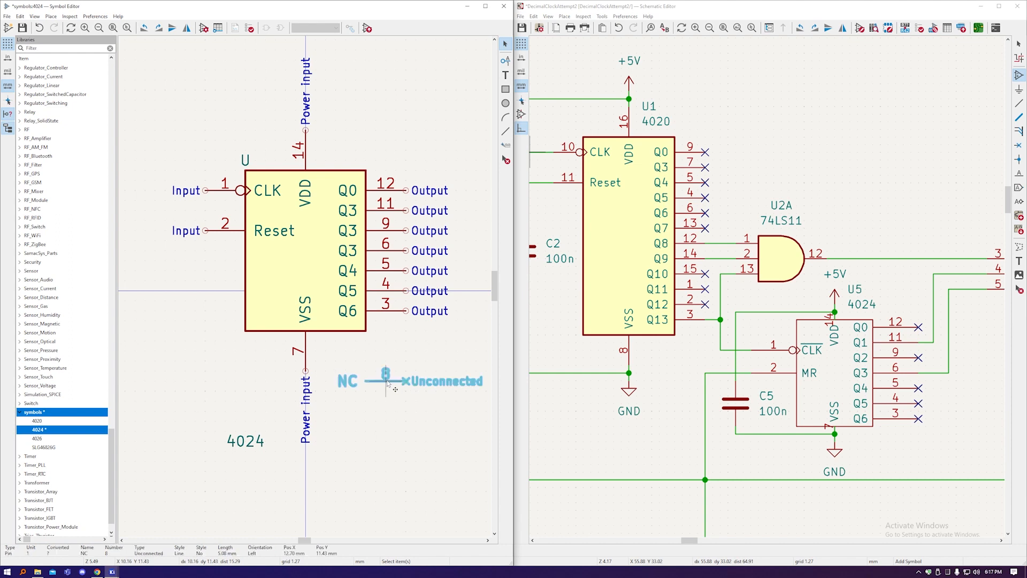
{"action": "key", "text": "ctrl+d"}
{"action": "left_click", "coordinate": [405, 401]}
{"action": "key", "text": "ctrl+d"}
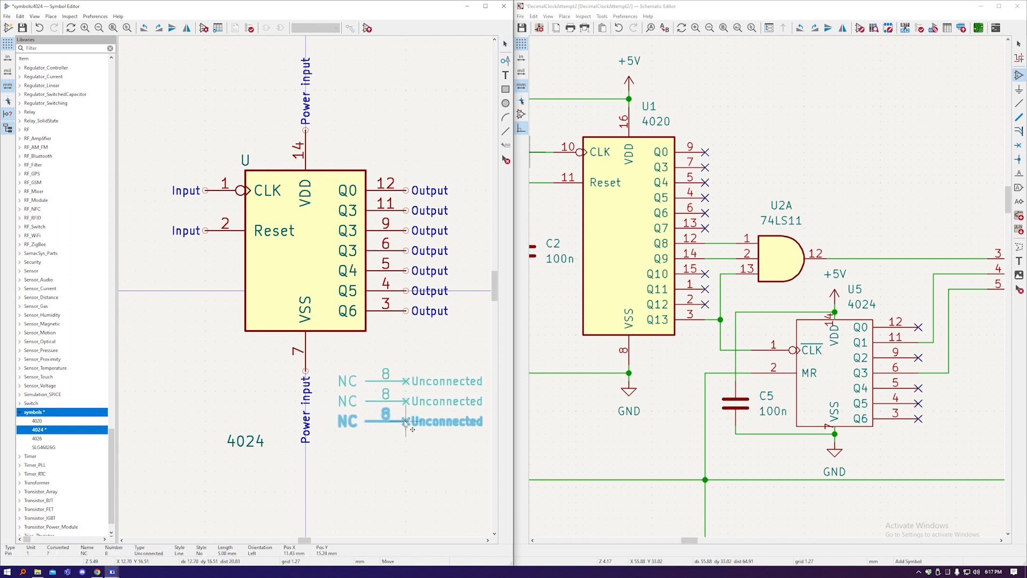
{"action": "left_click", "coordinate": [405, 422]}
{"action": "double_click", "coordinate": [387, 391]}
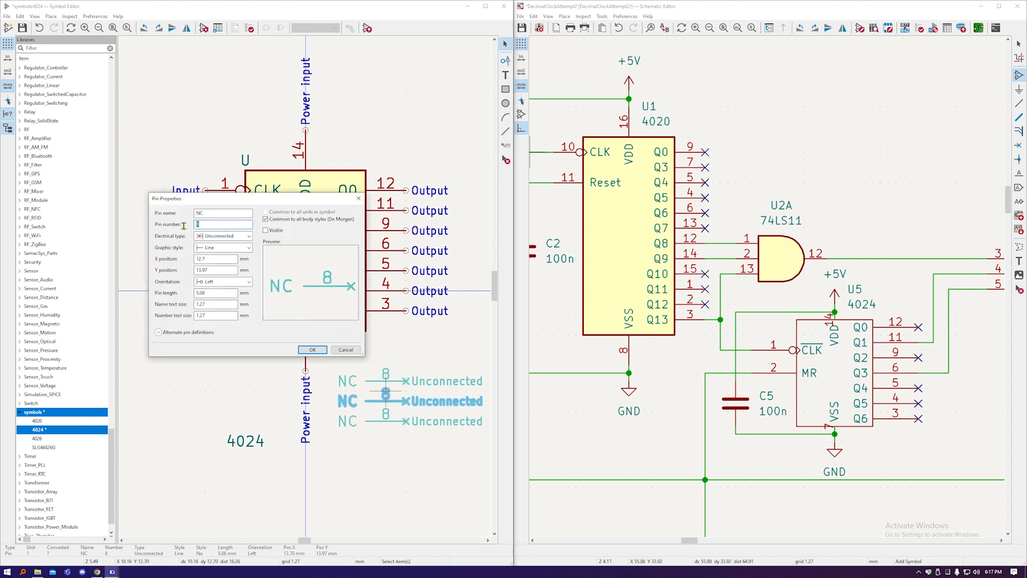
{"action": "type", "text": "10"}
{"action": "key", "text": "Return"}
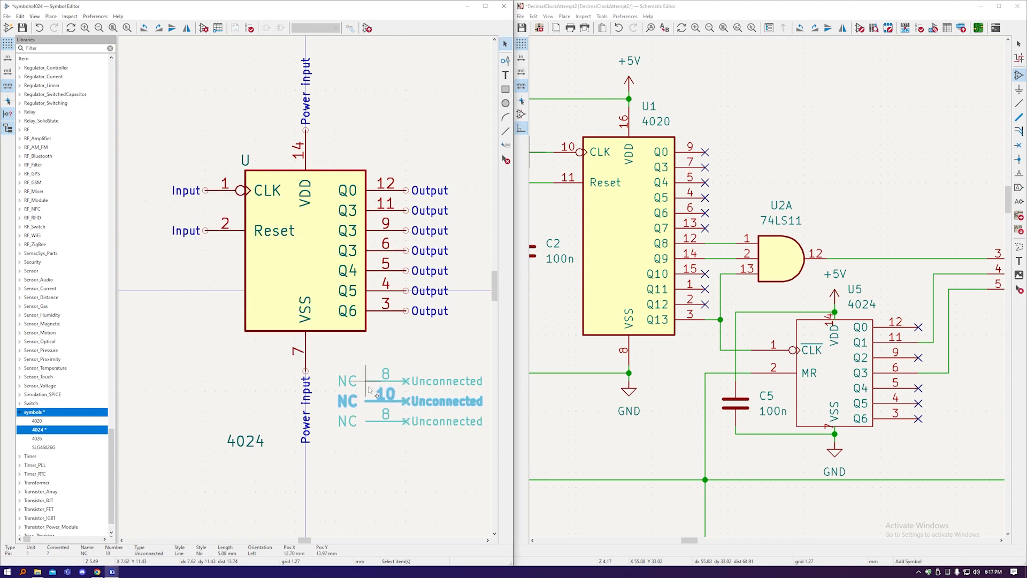
{"action": "double_click", "coordinate": [386, 413]}
{"action": "type", "text": "13"}
{"action": "key", "text": "Return"}
Move the 4024 value label up to just below the symbol body and save the symbol.
{"action": "left_click_drag", "start_coordinate": [246, 445], "coordinate": [246, 347]}
{"action": "left_click", "coordinate": [262, 380]}
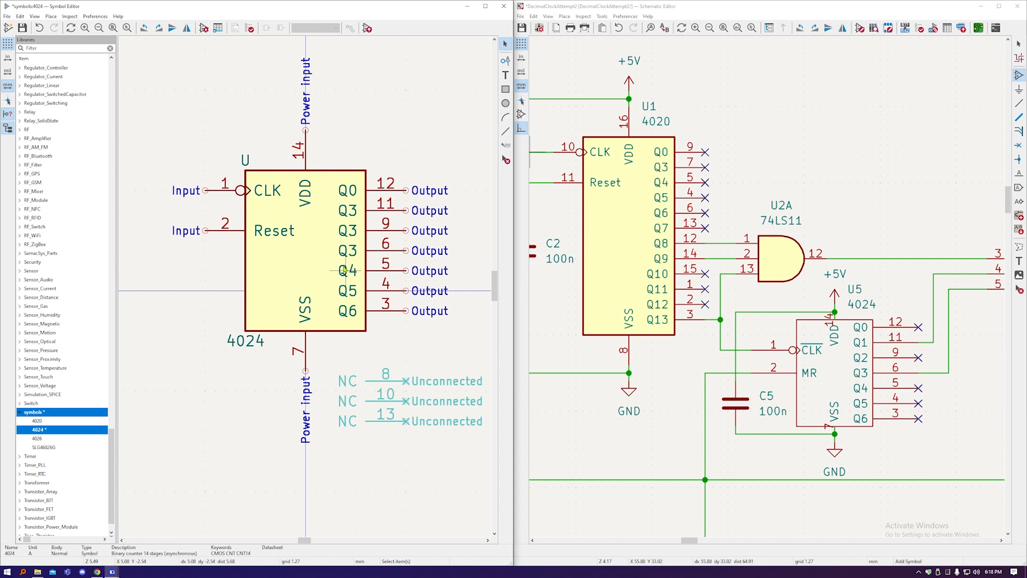
{"action": "scroll", "coordinate": [250, 383], "scroll_direction": "down", "scroll_amount": 1}
{"action": "key", "text": "ctrl+s"}
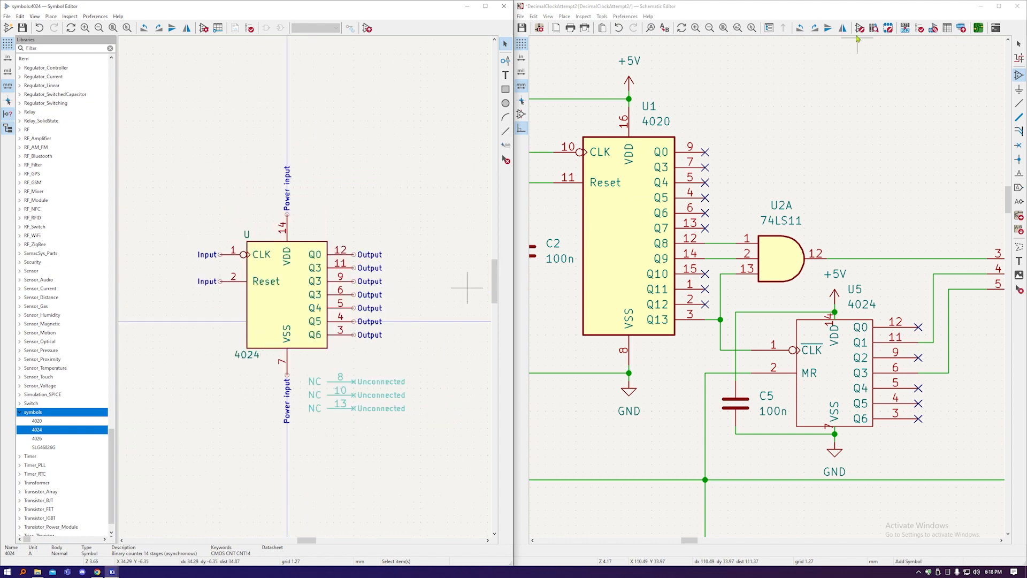
Place the 4024 from the symbols library in the empty area above the U2A and U2B gates of the schematic.
{"action": "left_click", "coordinate": [857, 9]}
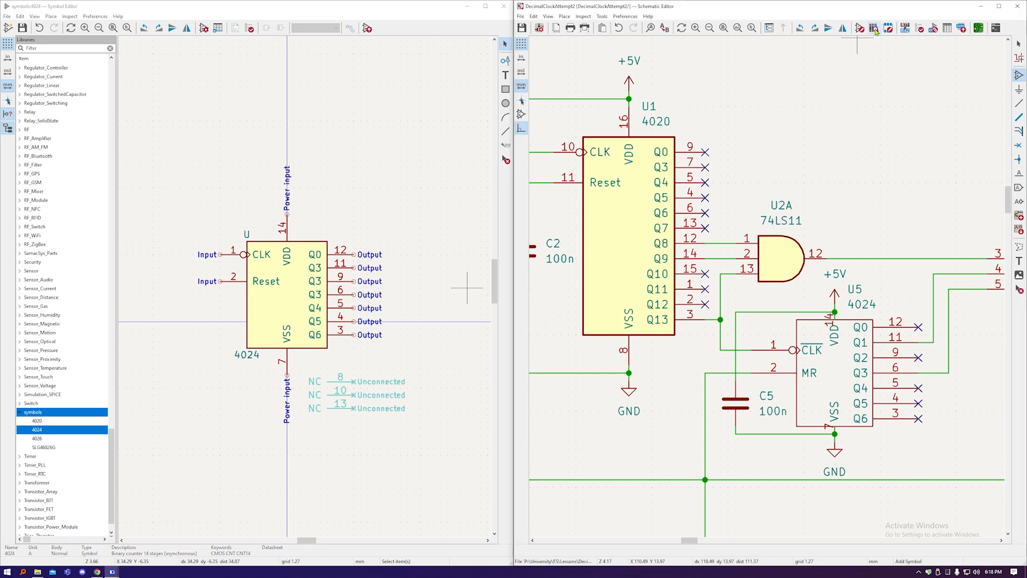
{"action": "left_click", "coordinate": [874, 29]}
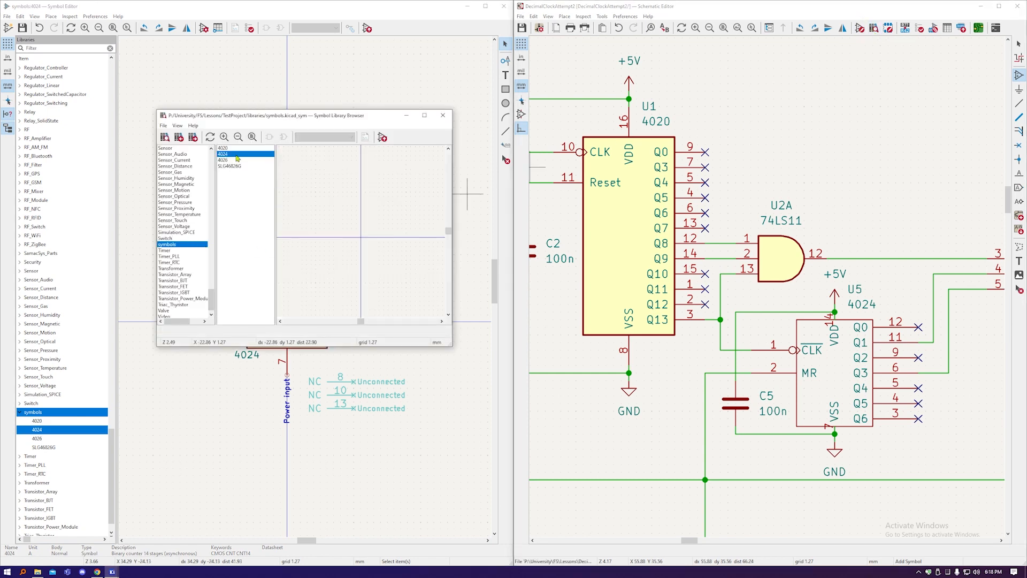
{"action": "left_click", "coordinate": [238, 156]}
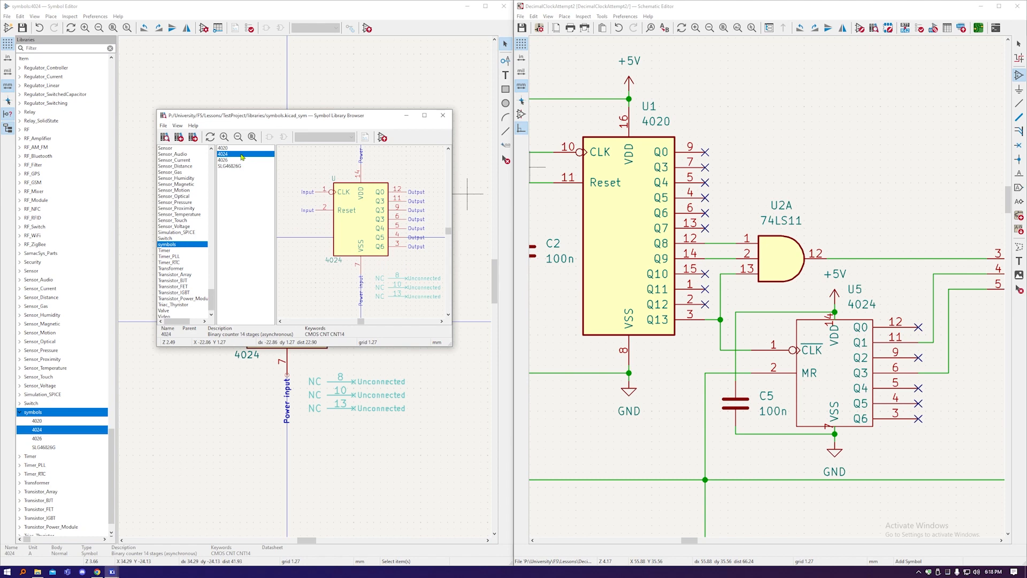
{"action": "double_click", "coordinate": [242, 157]}
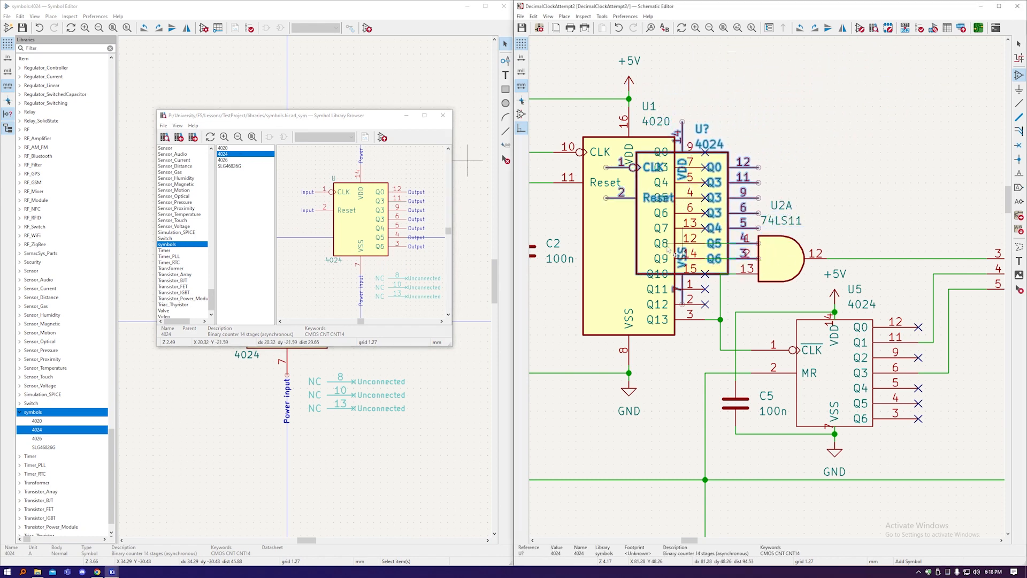
{"action": "scroll", "coordinate": [669, 249], "scroll_direction": "down", "scroll_amount": 2}
{"action": "scroll", "coordinate": [742, 221], "scroll_direction": "up", "scroll_amount": 1}
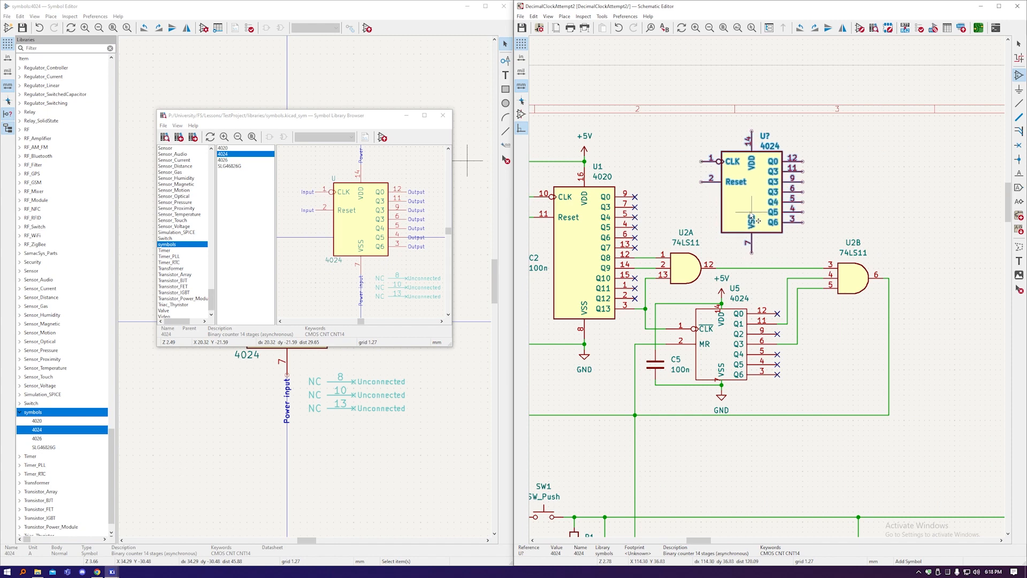
{"action": "right_click", "coordinate": [763, 219]}
{"action": "left_click", "coordinate": [763, 218]}
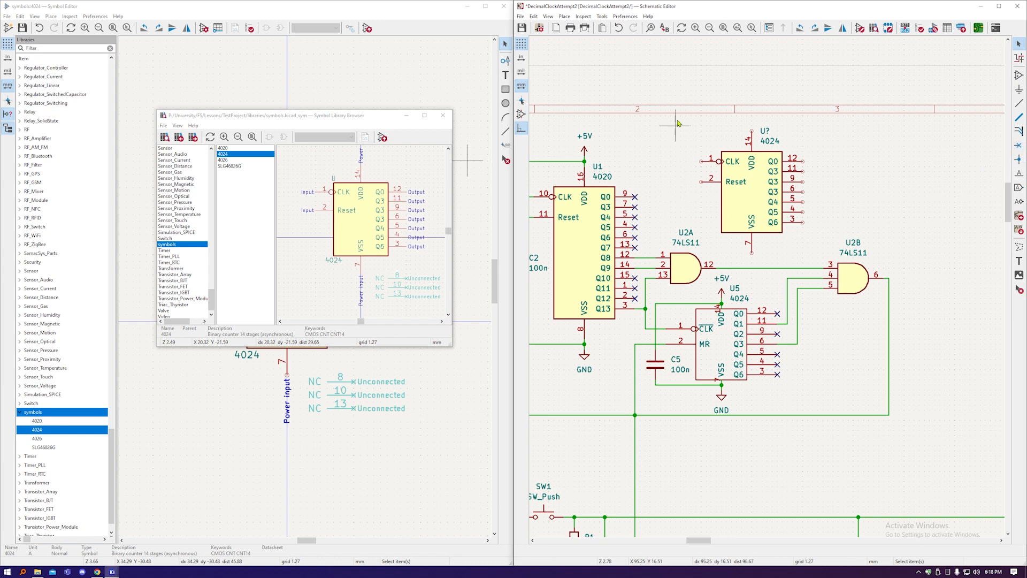
Close the symbol library browser and the symbol editor, and maximize the schematic editor window.
{"action": "left_click", "coordinate": [447, 117]}
{"action": "scroll", "coordinate": [364, 443], "scroll_direction": "up", "scroll_amount": 3}
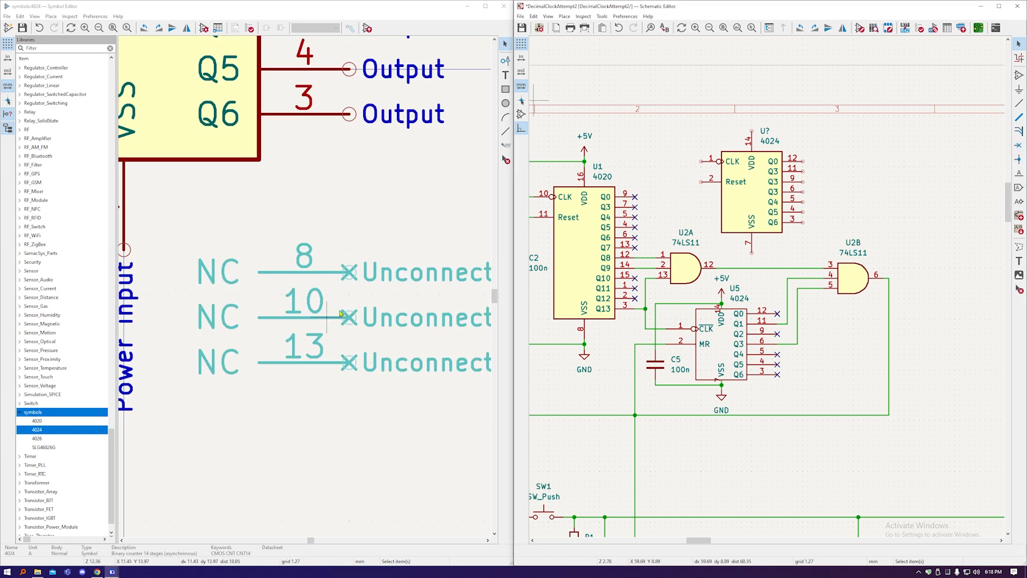
{"action": "scroll", "coordinate": [318, 361], "scroll_direction": "down", "scroll_amount": 5}
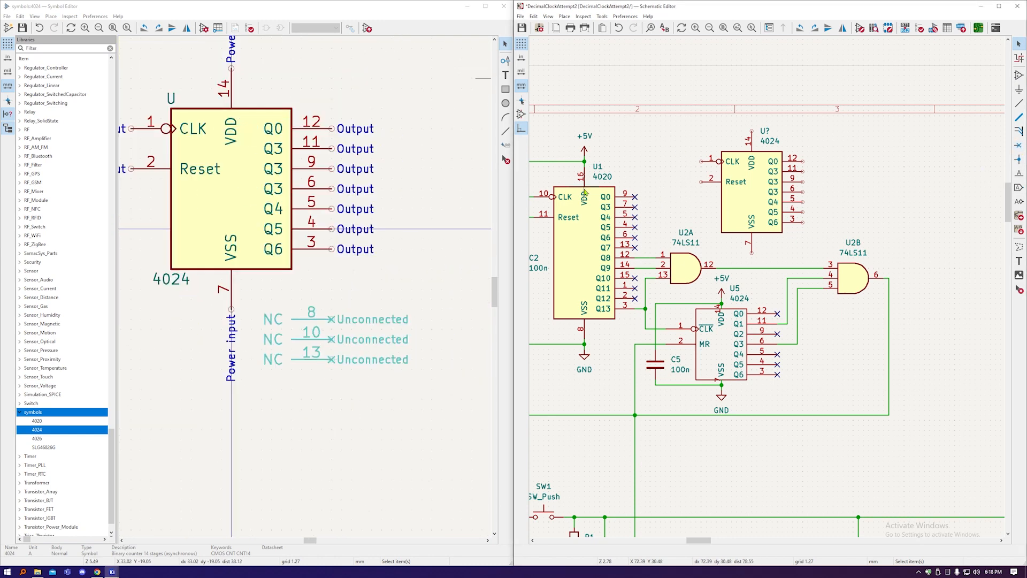
{"action": "left_click", "coordinate": [503, 5]}
{"action": "left_click_drag", "start_coordinate": [729, 8], "coordinate": [484, 0]}
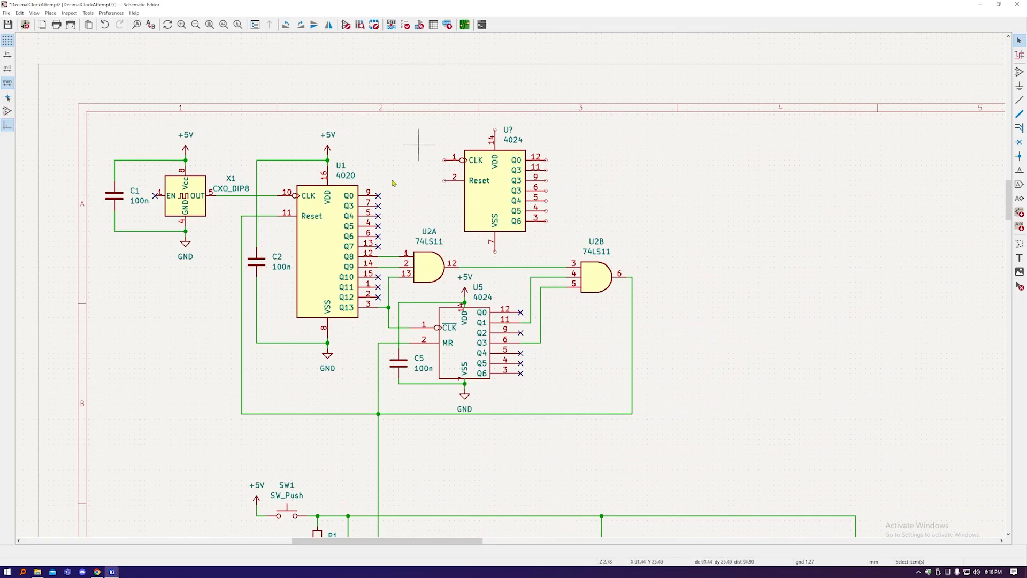
Delete the old 4024 symbol, U5, from the schematic while leaving its wires in place.
{"action": "scroll", "coordinate": [480, 217], "scroll_direction": "down", "scroll_amount": 2}
{"action": "scroll", "coordinate": [482, 218], "scroll_direction": "up", "scroll_amount": 3}
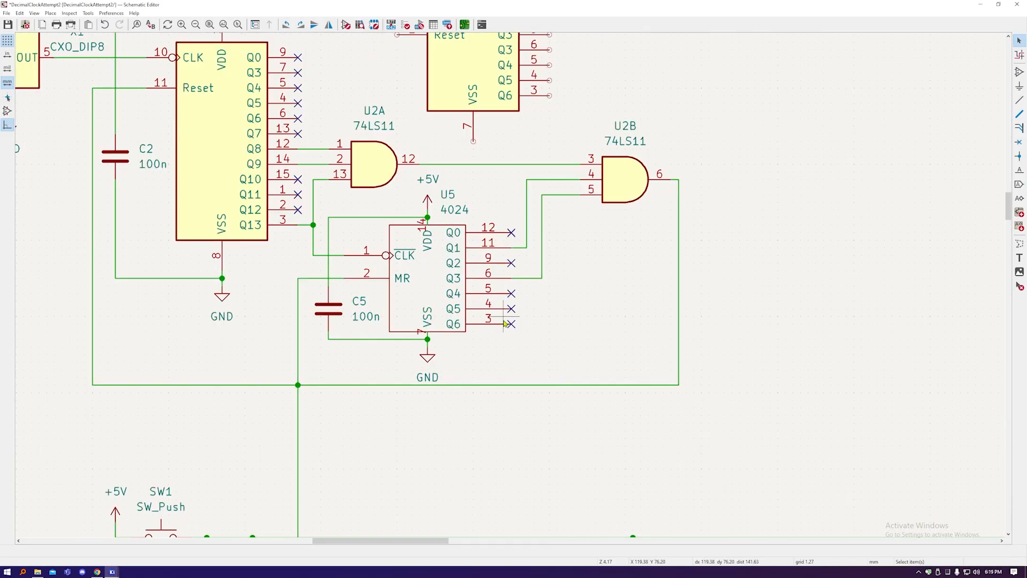
{"action": "scroll", "coordinate": [575, 174], "scroll_direction": "down", "scroll_amount": 1}
{"action": "left_click", "coordinate": [461, 271]}
{"action": "key", "text": "Delete"}
Move the new 4024 into the gap left by the deleted chip and align the CLK and Reset wires with its pins.
{"action": "left_click", "coordinate": [465, 156]}
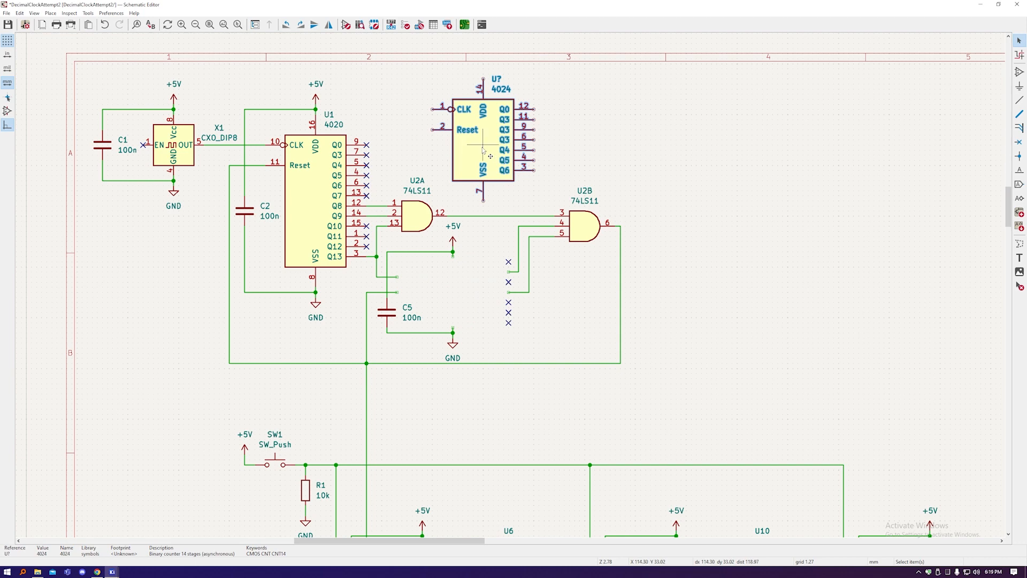
{"action": "key", "text": "ctrl+z"}
{"action": "key", "text": "ctrl+z"}
{"action": "key", "text": "ctrl+z"}
{"action": "key", "text": "ctrl+z"}
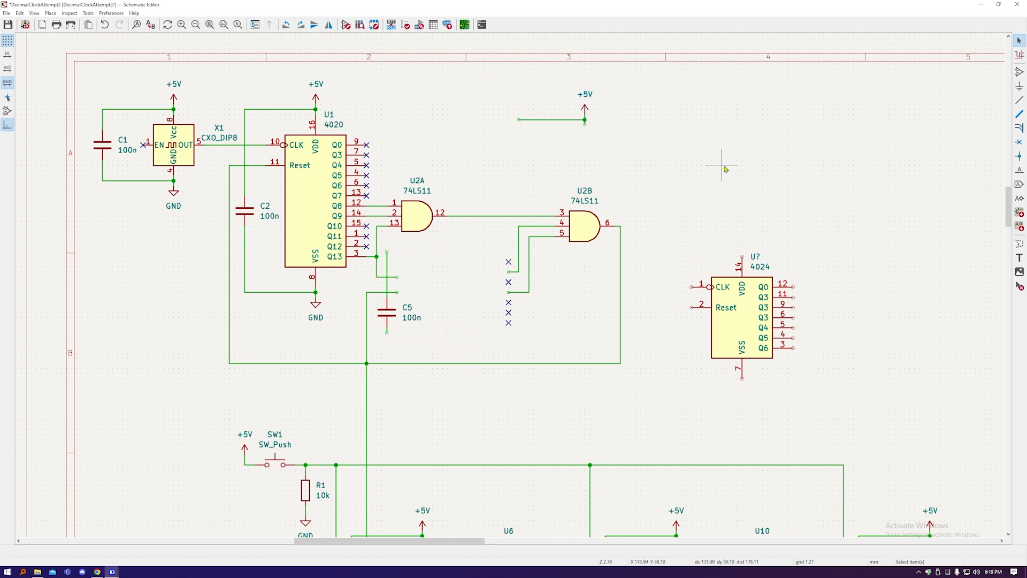
{"action": "scroll", "coordinate": [409, 284], "scroll_direction": "up", "scroll_amount": 1}
{"action": "left_click_drag", "start_coordinate": [391, 273], "coordinate": [406, 252]}
{"action": "left_click_drag", "start_coordinate": [391, 297], "coordinate": [407, 283]}
Wire capacitor C5 across the new 4024, its lower end to VSS and its upper end to VDD.
{"action": "left_click", "coordinate": [376, 358]}
{"action": "left_click", "coordinate": [482, 389]}
{"action": "left_click", "coordinate": [376, 236]}
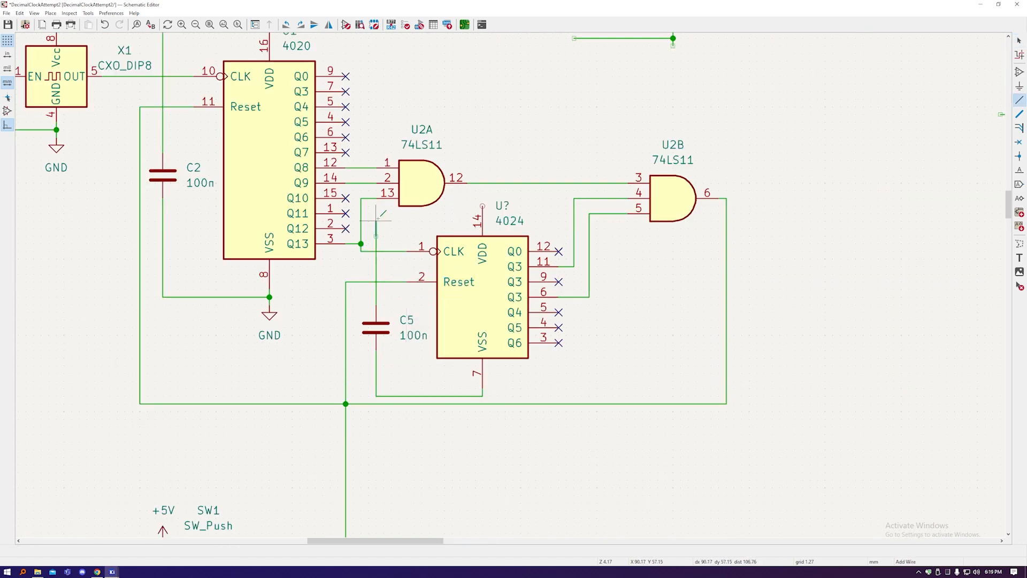
{"action": "left_click", "coordinate": [461, 214]}
{"action": "left_click", "coordinate": [482, 206]}
Attach the GND symbol below the 4024's VSS pin and the +5V symbol above its VDD pin, wiring them up.
{"action": "scroll", "coordinate": [495, 191], "scroll_direction": "down", "scroll_amount": 1}
{"action": "left_click_drag", "start_coordinate": [428, 332], "coordinate": [428, 368]}
{"action": "left_click_drag", "start_coordinate": [392, 332], "coordinate": [394, 368]}
{"action": "left_click", "coordinate": [898, 152]}
{"action": "left_click", "coordinate": [614, 77]}
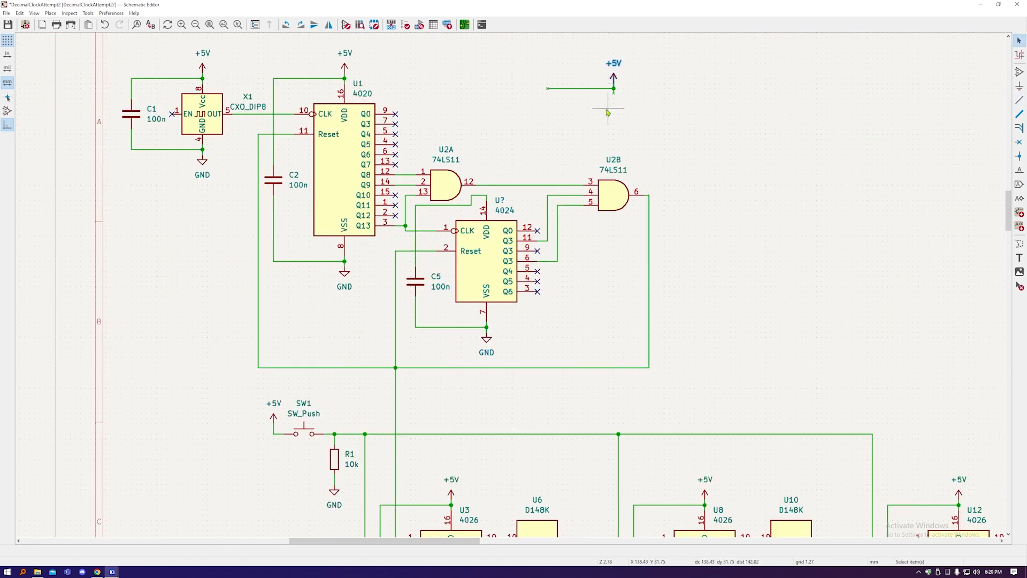
{"action": "left_click", "coordinate": [486, 174]}
{"action": "key", "text": "w"}
{"action": "left_click", "coordinate": [486, 196]}
{"action": "key", "text": "Escape"}
Delete the leftover wire stub where the +5V symbol had been set aside.
{"action": "left_click_drag", "start_coordinate": [535, 50], "coordinate": [634, 104]}
{"action": "key", "text": "Delete"}
{"action": "scroll", "coordinate": [444, 185], "scroll_direction": "up", "scroll_amount": 1}
{"action": "scroll", "coordinate": [598, 123], "scroll_direction": "down", "scroll_amount": 1}
{"action": "left_click", "coordinate": [469, 261]}
{"action": "left_click", "coordinate": [486, 278]}
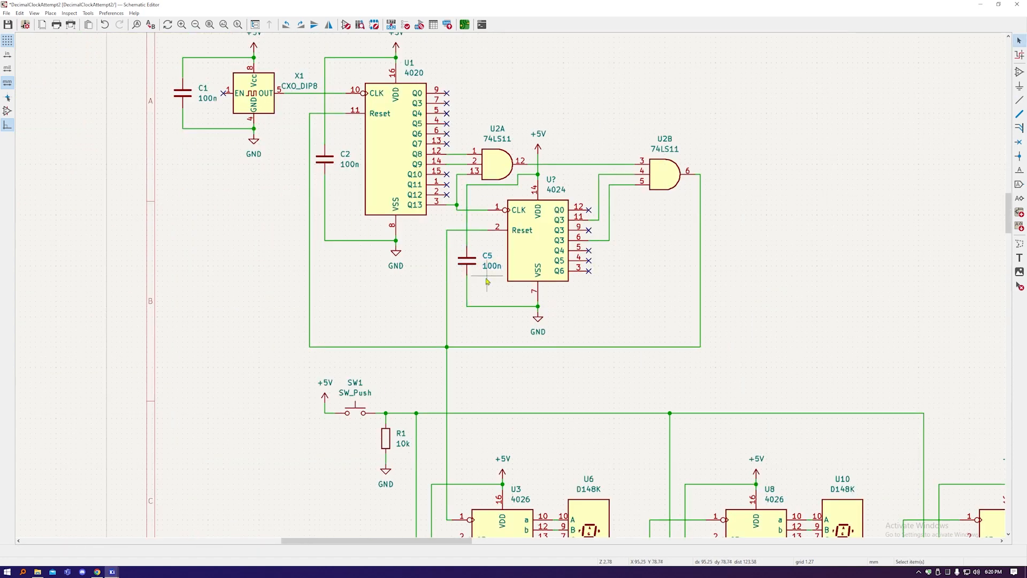
Examine the footprint field in the new 4024's symbol properties and close the dialog.
{"action": "double_click", "coordinate": [524, 255]}
{"action": "left_click", "coordinate": [131, 97]}
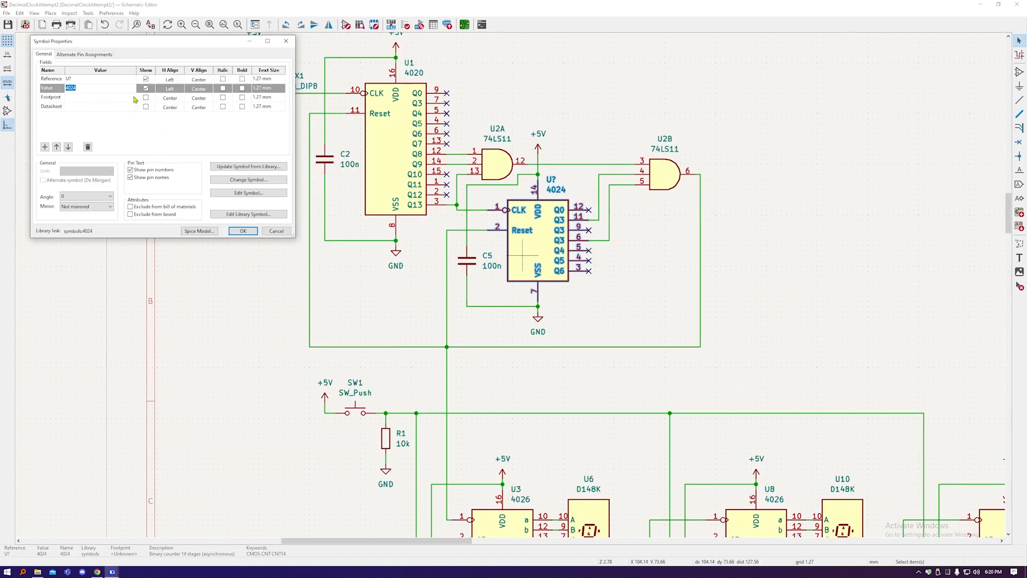
{"action": "left_click", "coordinate": [132, 97]}
{"action": "left_click", "coordinate": [132, 99]}
{"action": "left_click", "coordinate": [127, 231]}
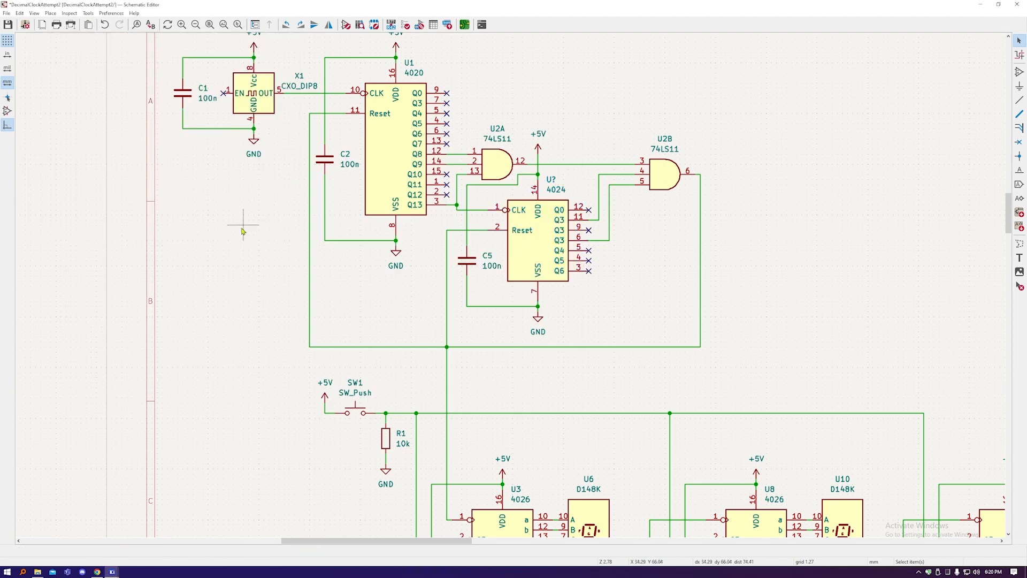
Save the schematic and open the Footprint Editor from the KiCad project window.
{"action": "scroll", "coordinate": [264, 177], "scroll_direction": "down", "scroll_amount": 5}
{"action": "scroll", "coordinate": [301, 203], "scroll_direction": "up", "scroll_amount": 2}
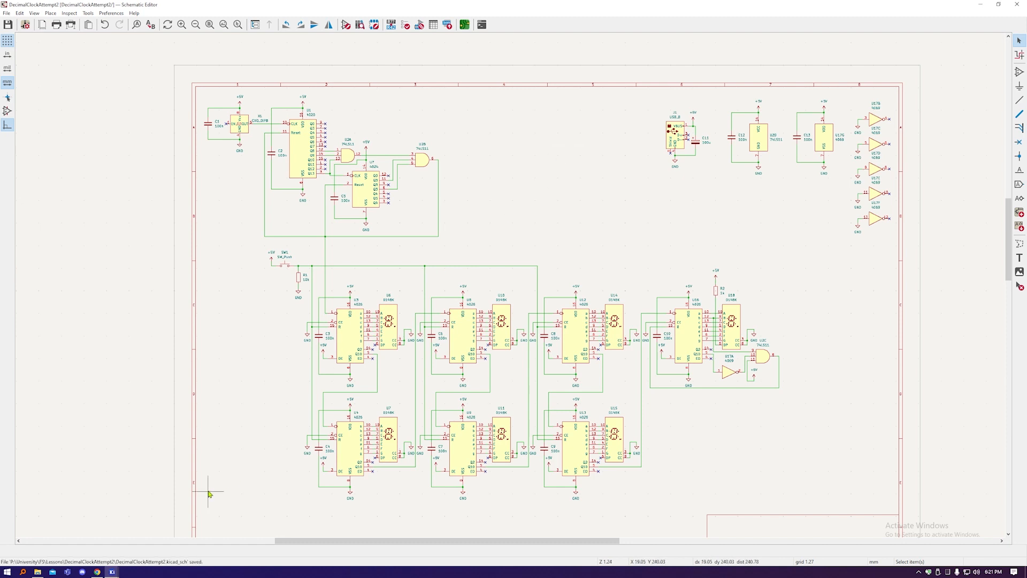
{"action": "key", "text": "ctrl+s"}
{"action": "mouse_move", "coordinate": [112, 572]}
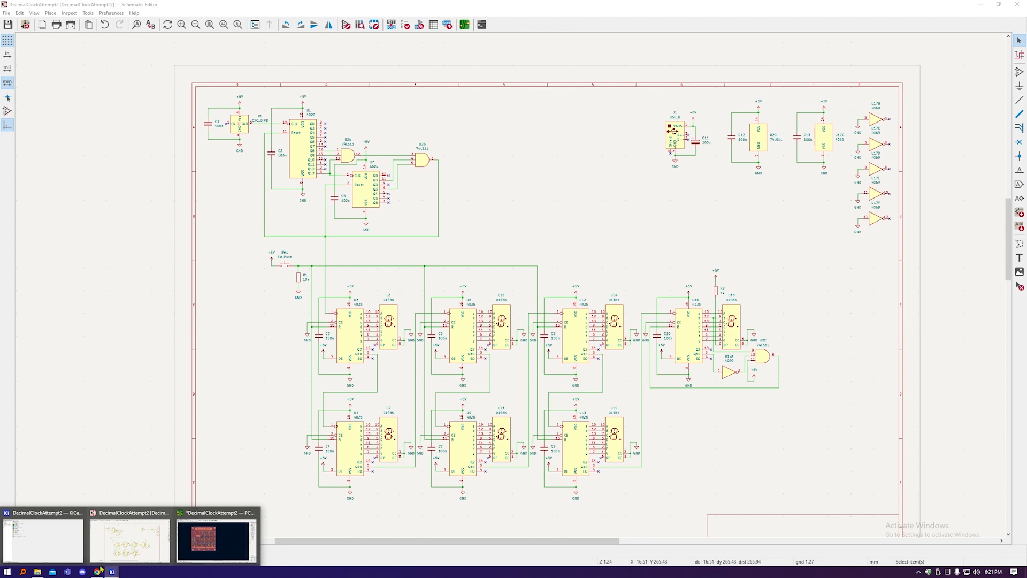
{"action": "left_click", "coordinate": [43, 535]}
{"action": "left_click", "coordinate": [132, 106]}
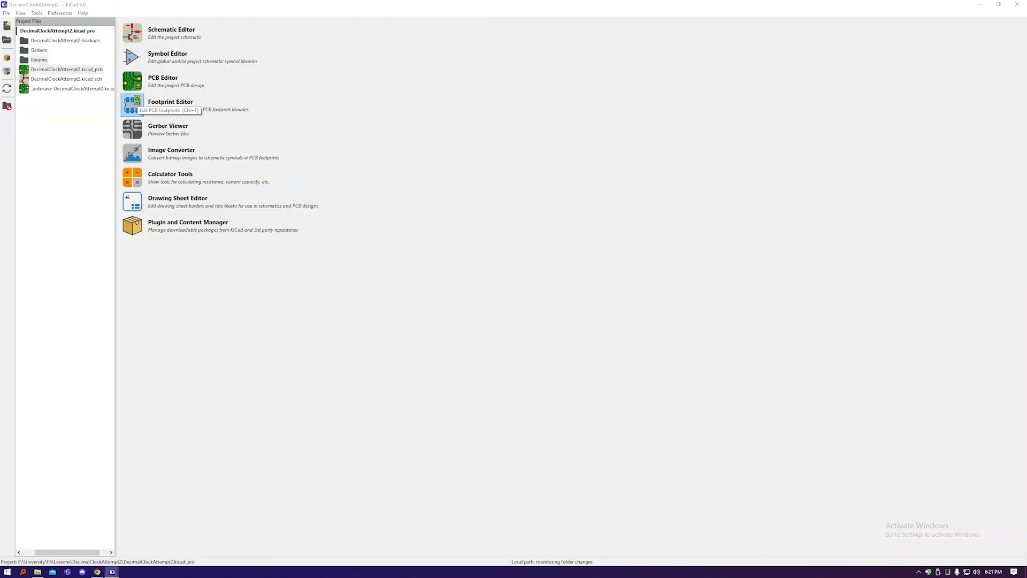
Open the USB_B_OST_USB-B1HSxx_Horizontal footprint from the Connector_USB library.
{"action": "scroll", "coordinate": [98, 414], "scroll_direction": "down", "scroll_amount": 8}
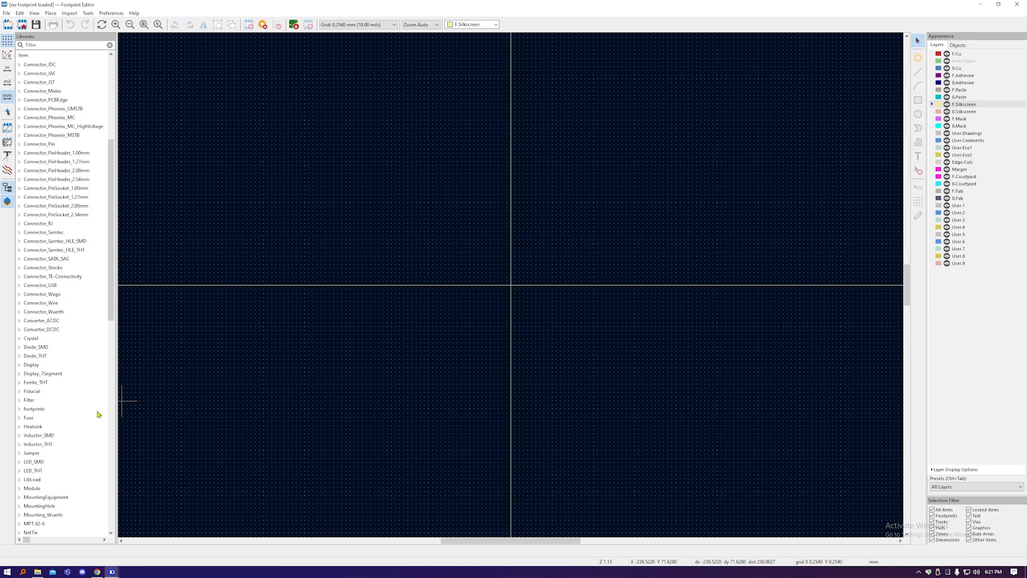
{"action": "left_click", "coordinate": [19, 285]}
{"action": "scroll", "coordinate": [22, 160], "scroll_direction": "down", "scroll_amount": 5}
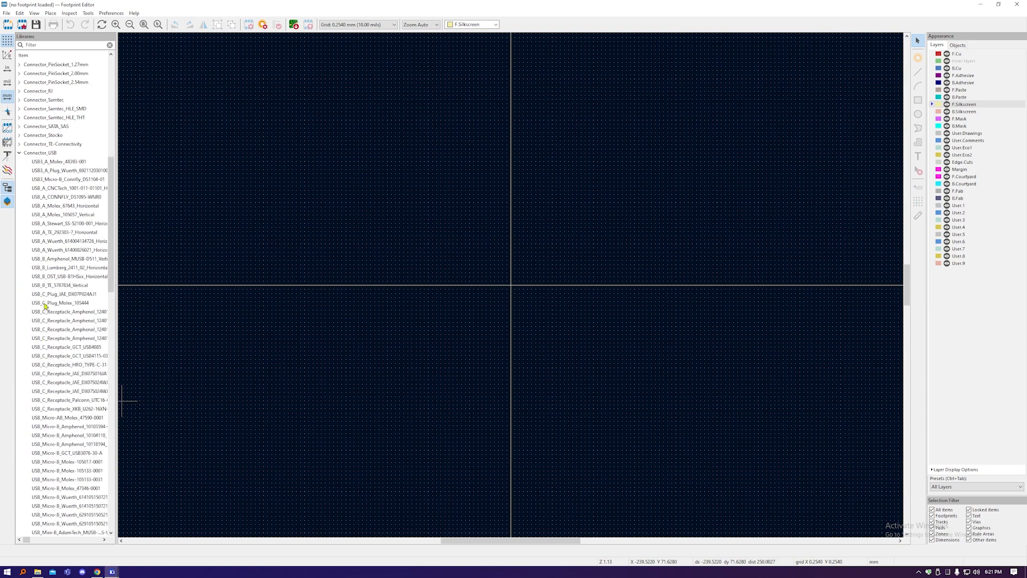
{"action": "left_click", "coordinate": [50, 277]}
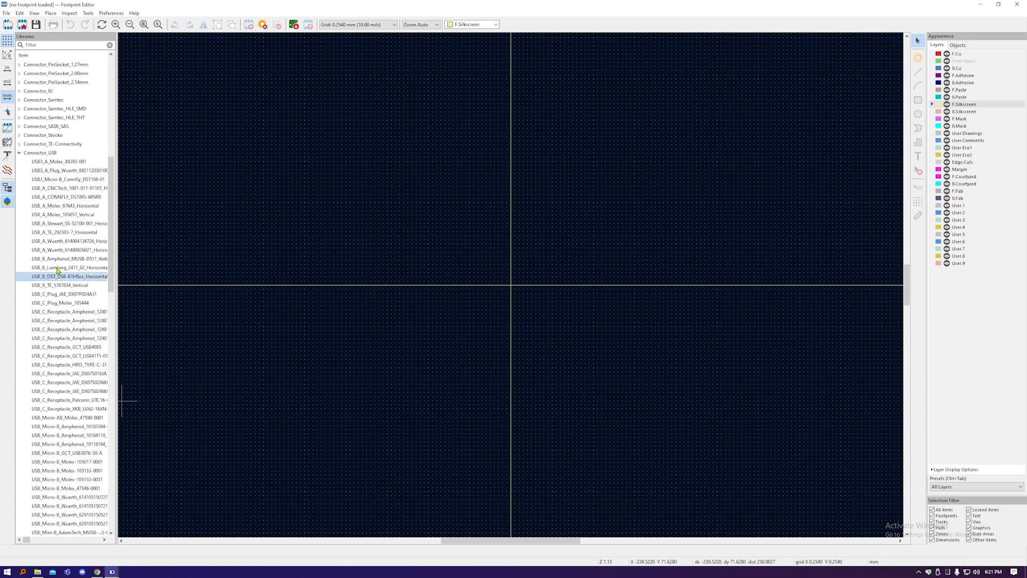
{"action": "double_click", "coordinate": [57, 268]}
{"action": "double_click", "coordinate": [63, 276]}
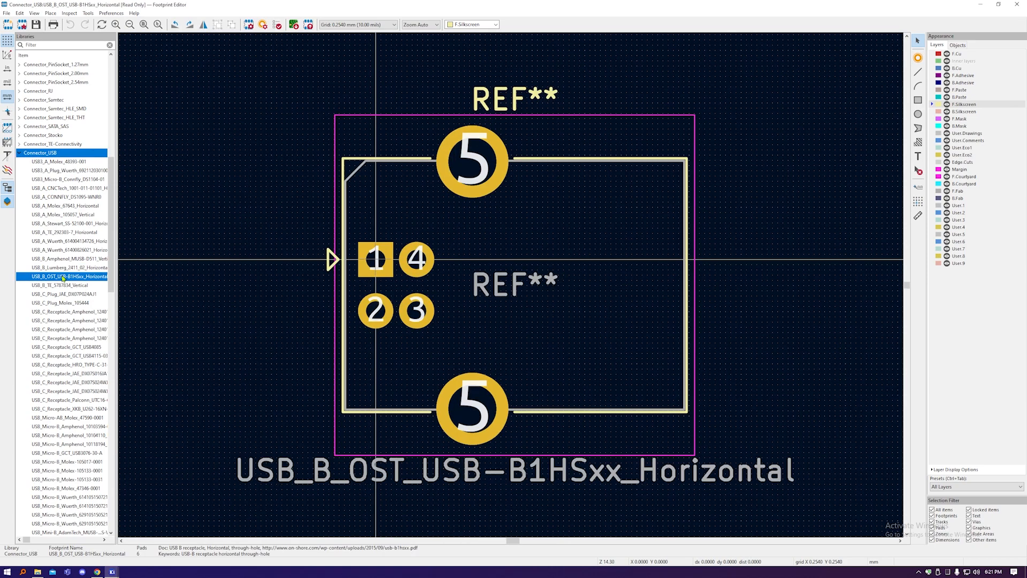
Save a copy of the USB-B footprint into the footprints library under the name "fat pads".
{"action": "left_click", "coordinate": [6, 13]}
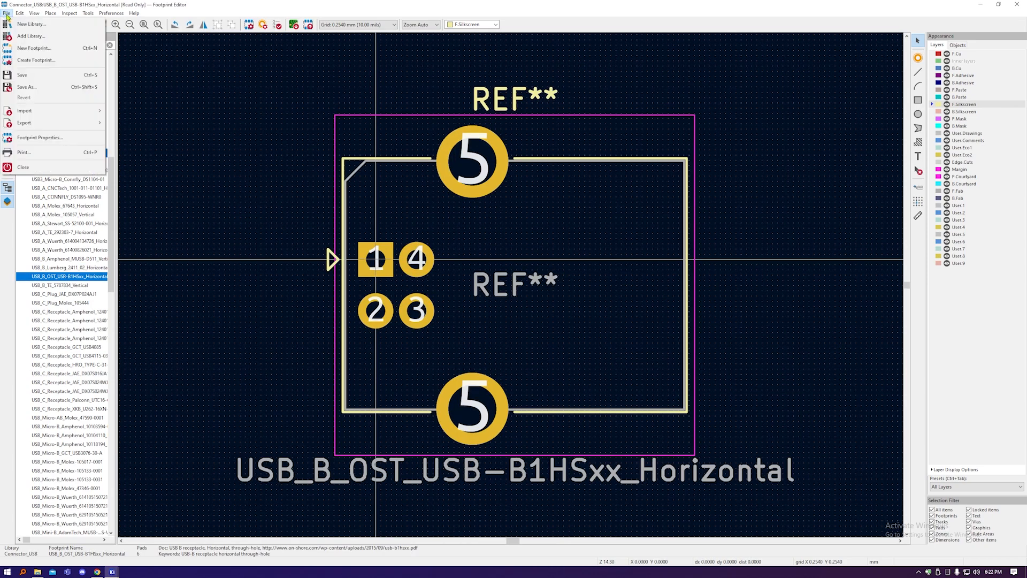
{"action": "left_click", "coordinate": [34, 87]}
{"action": "scroll", "coordinate": [501, 278], "scroll_direction": "down", "scroll_amount": 5}
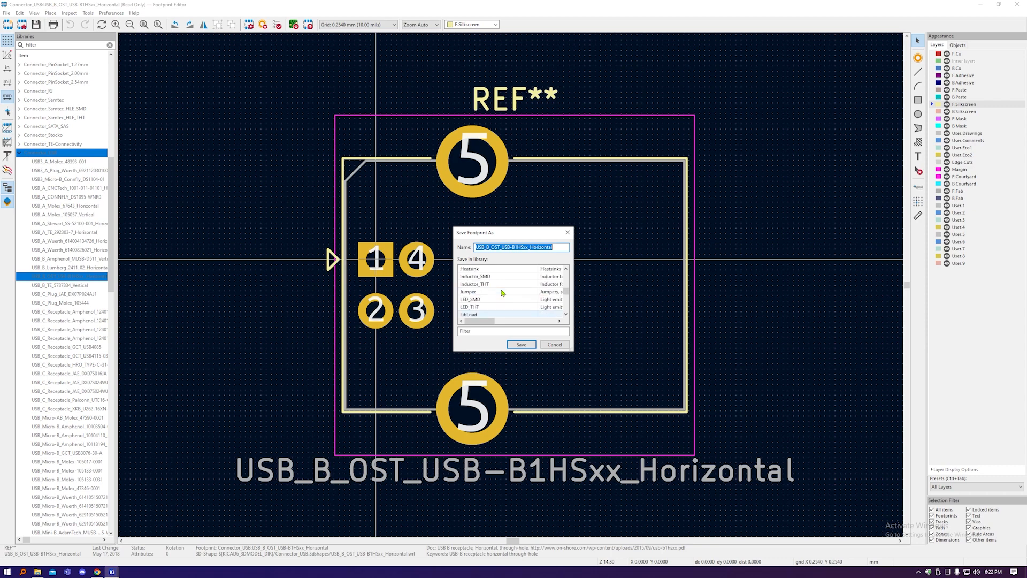
{"action": "left_click", "coordinate": [492, 277]}
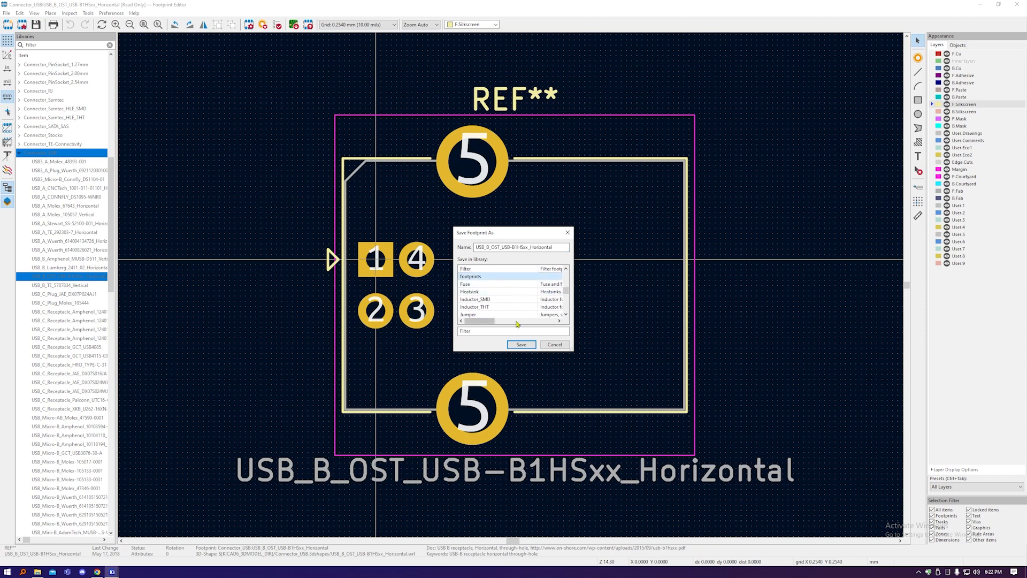
{"action": "left_click_drag", "start_coordinate": [556, 247], "coordinate": [459, 248]}
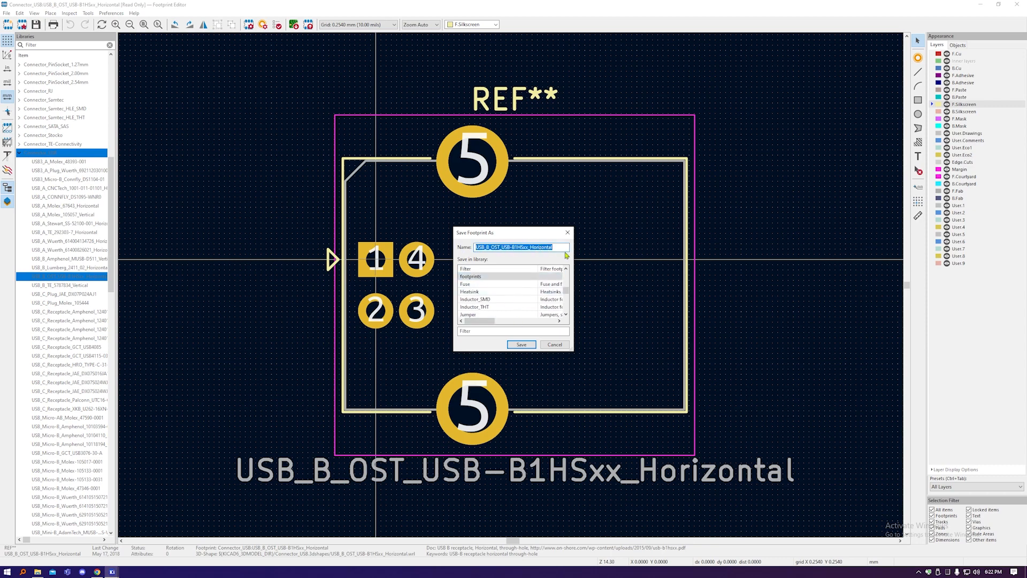
{"action": "type", "text": "fat padfs"}
{"action": "left_click", "coordinate": [522, 344]}
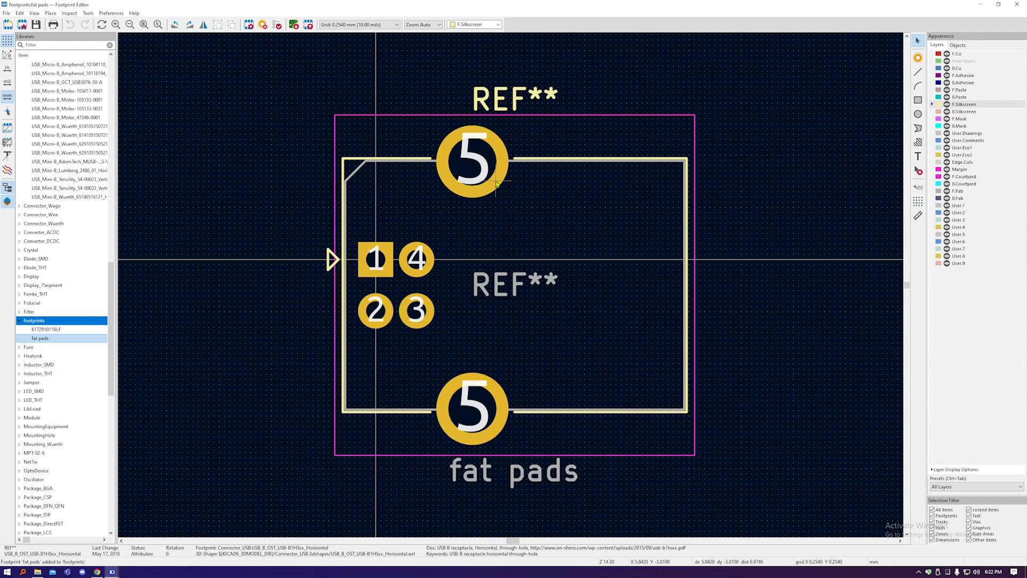
Set the pad size of the upper mounting pad number 5 to 5 mm.
{"action": "double_click", "coordinate": [497, 184]}
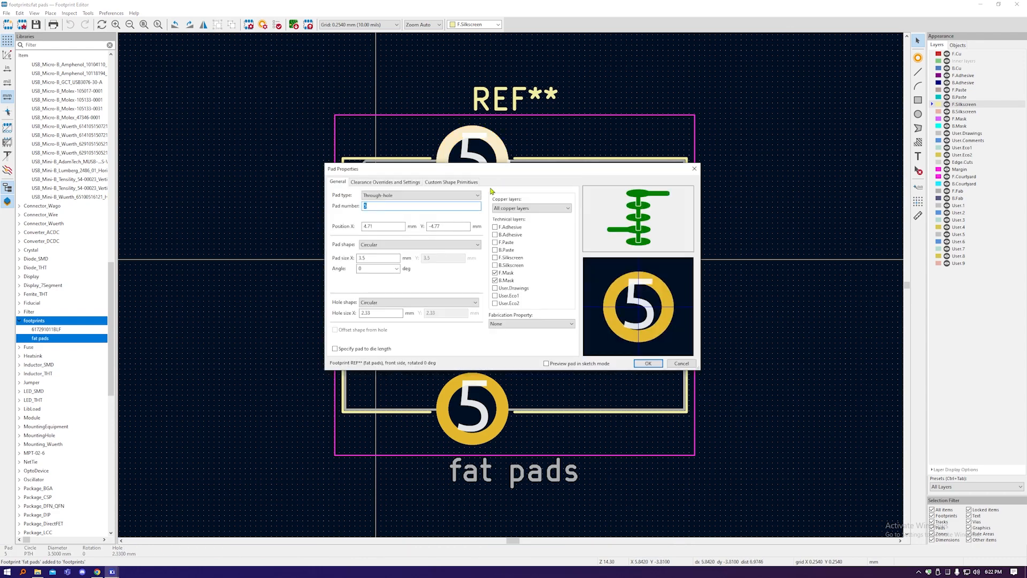
{"action": "left_click_drag", "start_coordinate": [502, 170], "coordinate": [724, 122]}
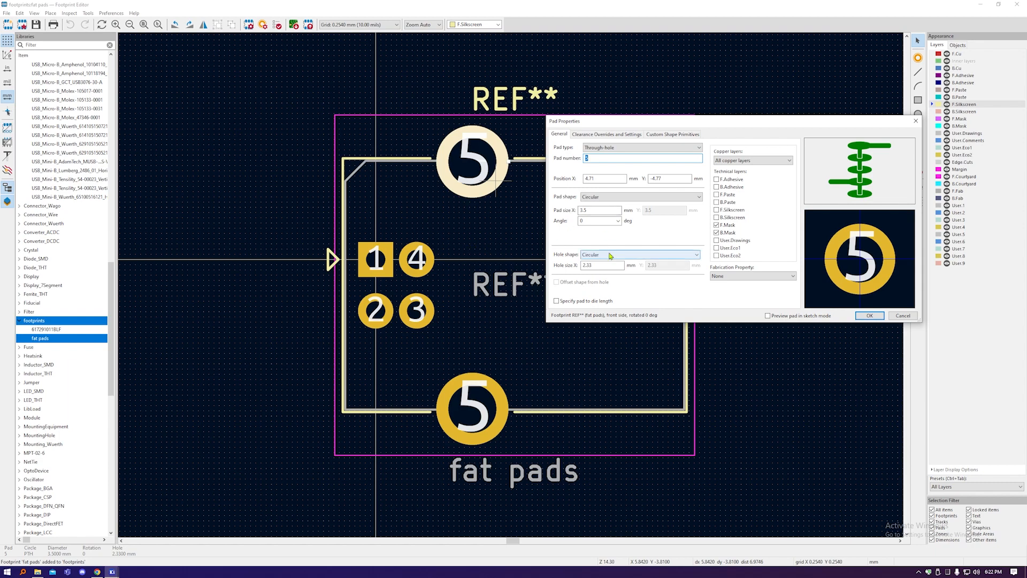
{"action": "left_click_drag", "start_coordinate": [602, 265], "coordinate": [579, 267]}
{"action": "left_click_drag", "start_coordinate": [592, 209], "coordinate": [578, 210]}
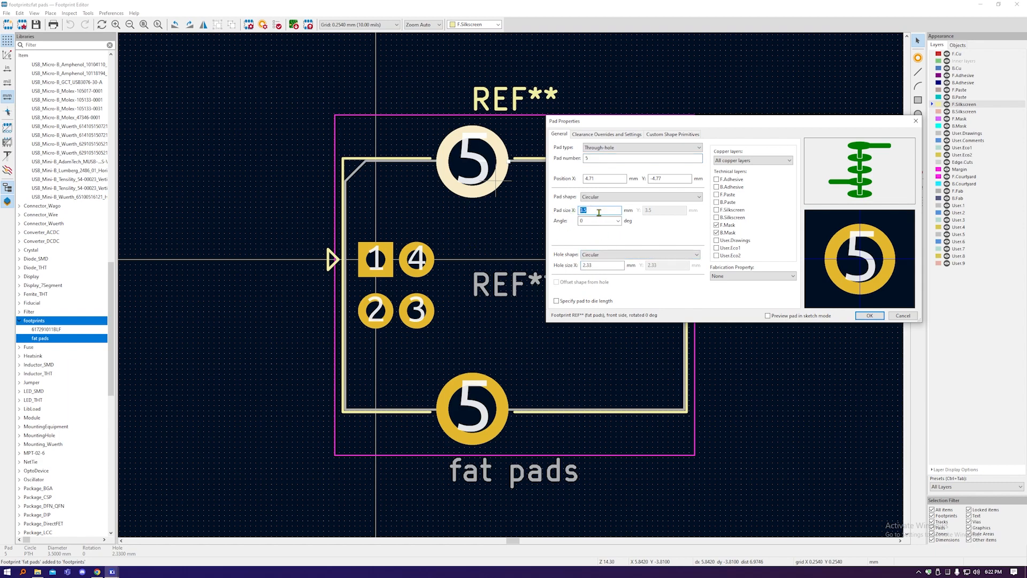
{"action": "type", "text": "5"}
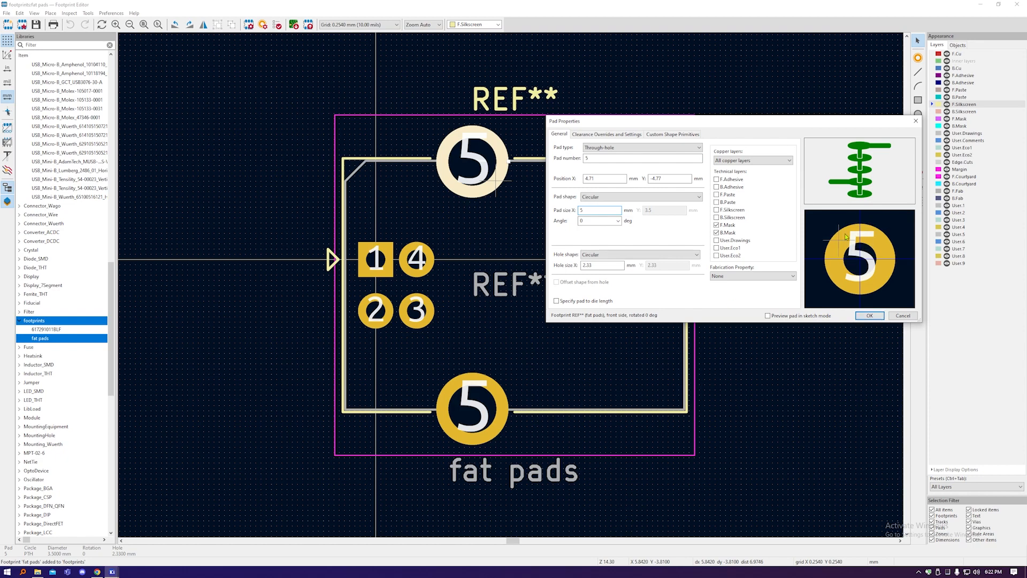
{"action": "left_click", "coordinate": [867, 315]}
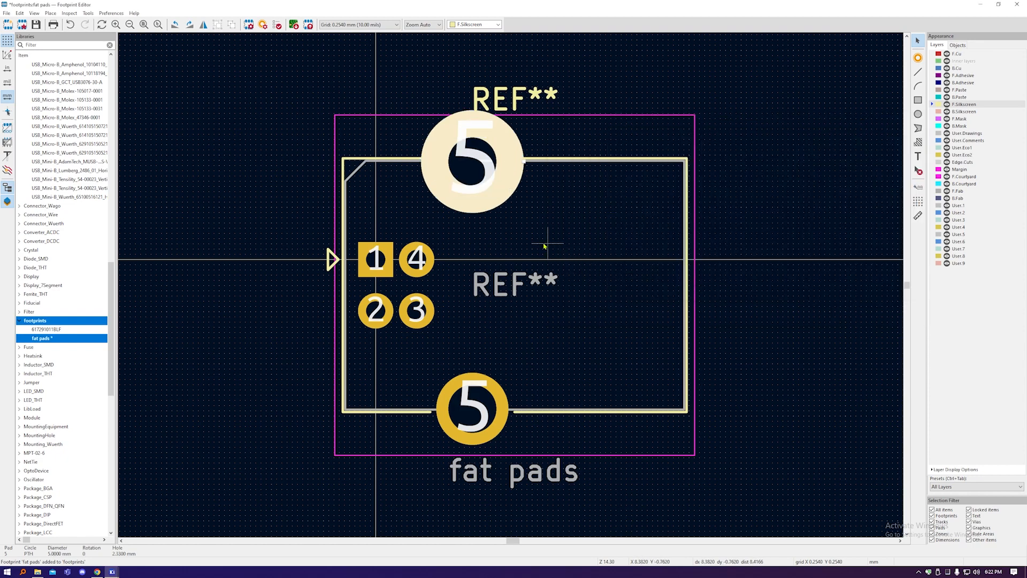
{"action": "left_click", "coordinate": [532, 153]}
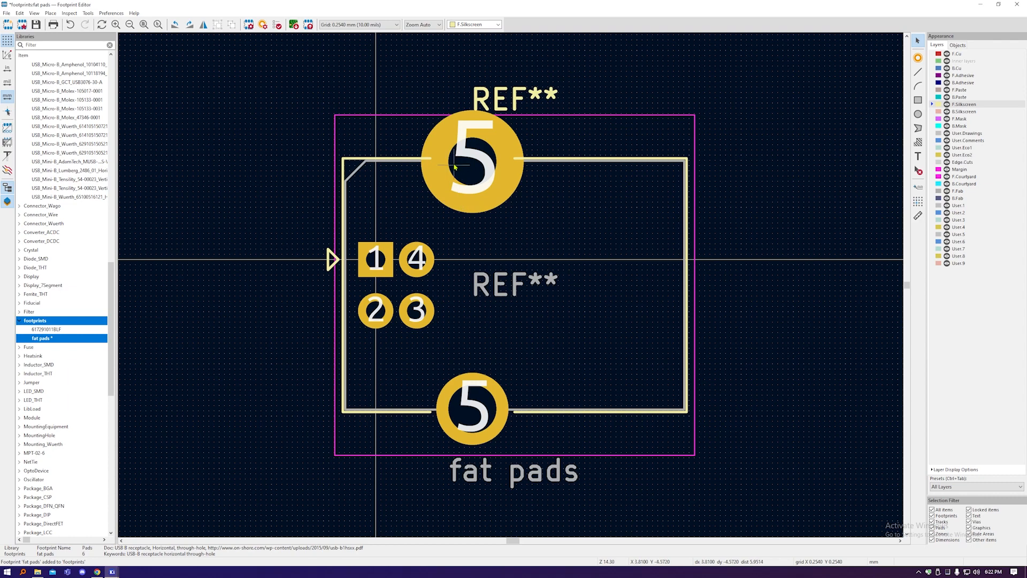
Set the pad size of the lower mounting pad number 5 to 5 mm and save the fat pads footprint.
{"action": "left_click", "coordinate": [503, 405]}
{"action": "double_click", "coordinate": [505, 406]}
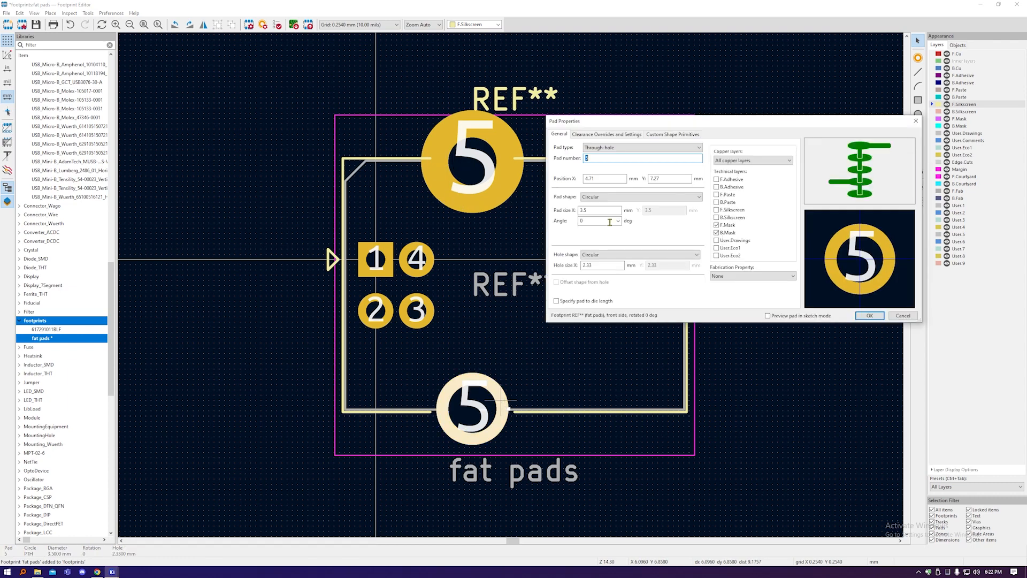
{"action": "key", "text": "Return"}
{"action": "left_click", "coordinate": [601, 229]}
{"action": "key", "text": "ctrl+s"}
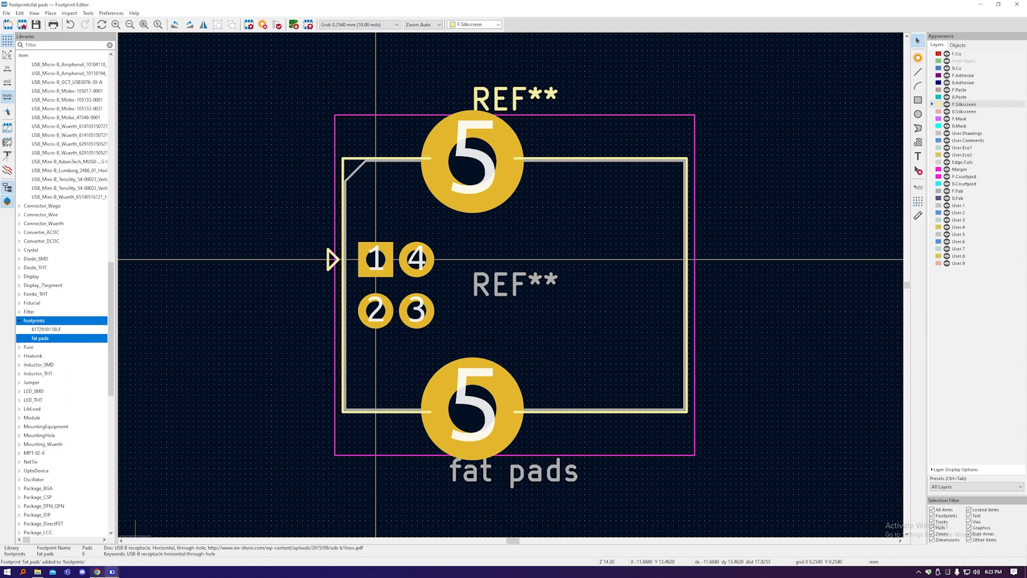
Switch to Chrome and open the datasheet of the Amphenol 61729-1011BLF USB-B connector from its Mouser product page.
{"action": "left_click", "coordinate": [97, 571]}
{"action": "left_click", "coordinate": [127, 7]}
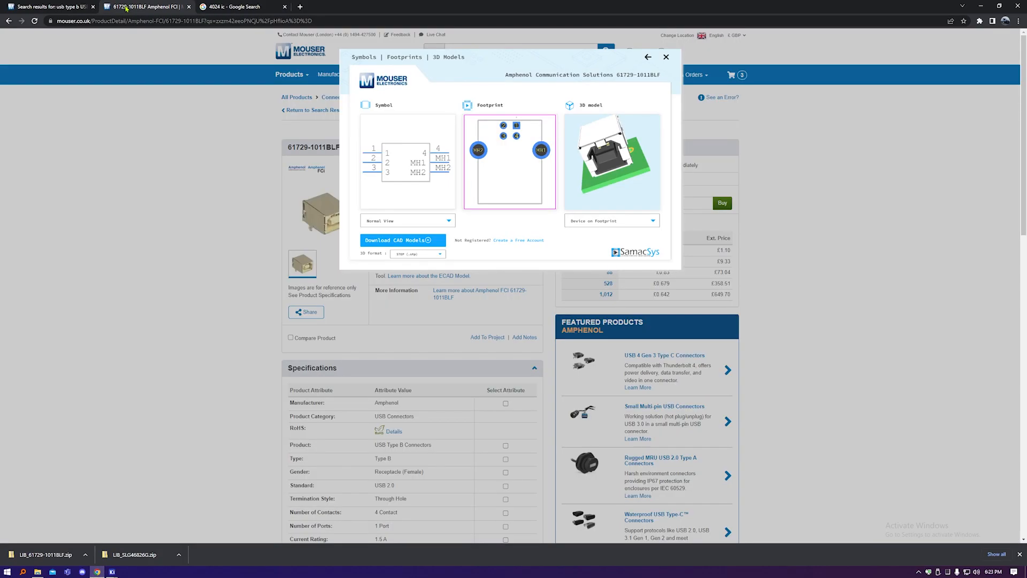
{"action": "left_click", "coordinate": [40, 6]}
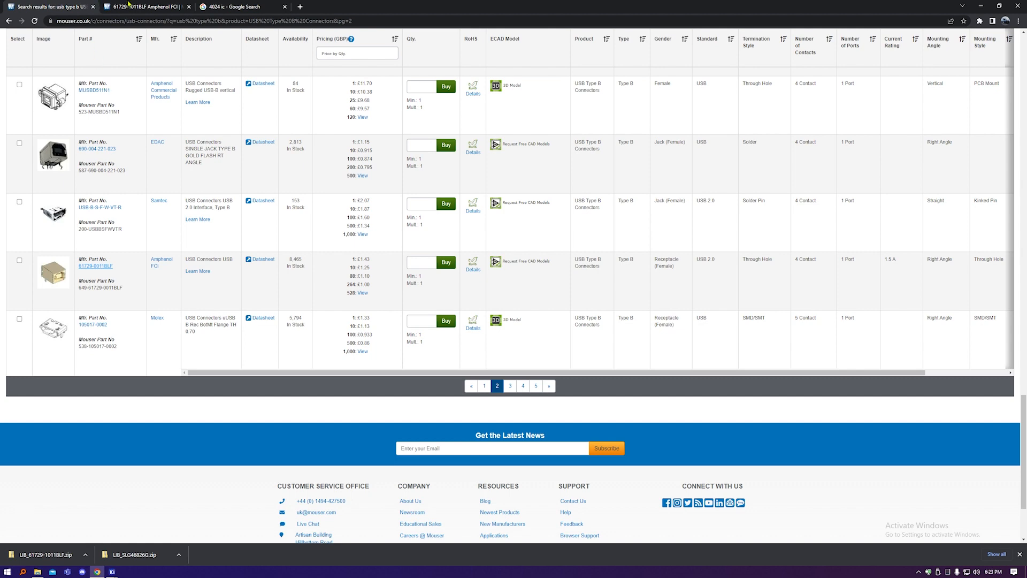
{"action": "left_click", "coordinate": [128, 7]}
{"action": "left_click", "coordinate": [199, 166]}
{"action": "left_click", "coordinate": [463, 243]}
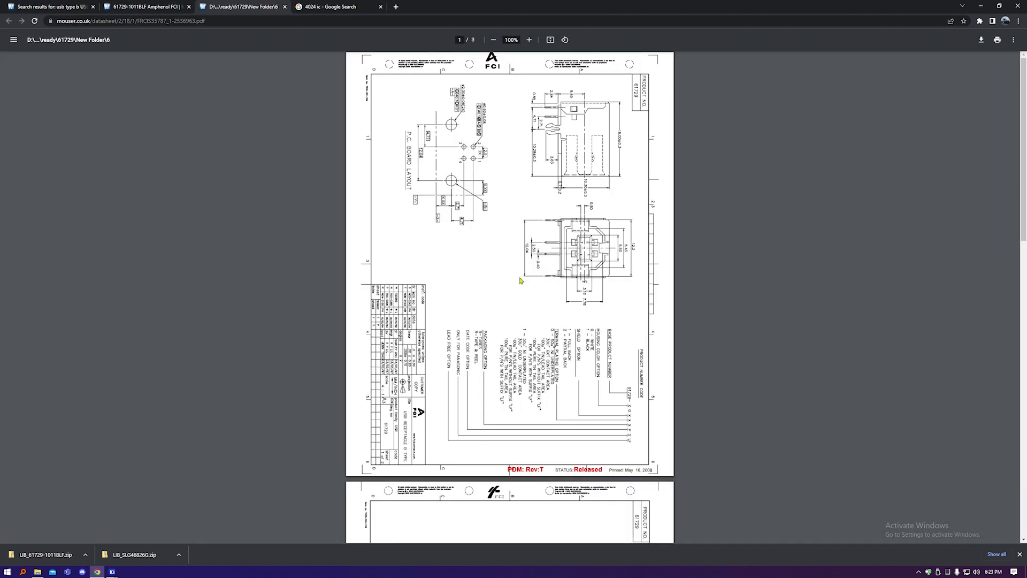
Rotate the datasheet upright and examine the hole diameters and spacings in the P.C. board layout drawing.
{"action": "scroll", "coordinate": [518, 291], "scroll_direction": "down", "scroll_amount": 5}
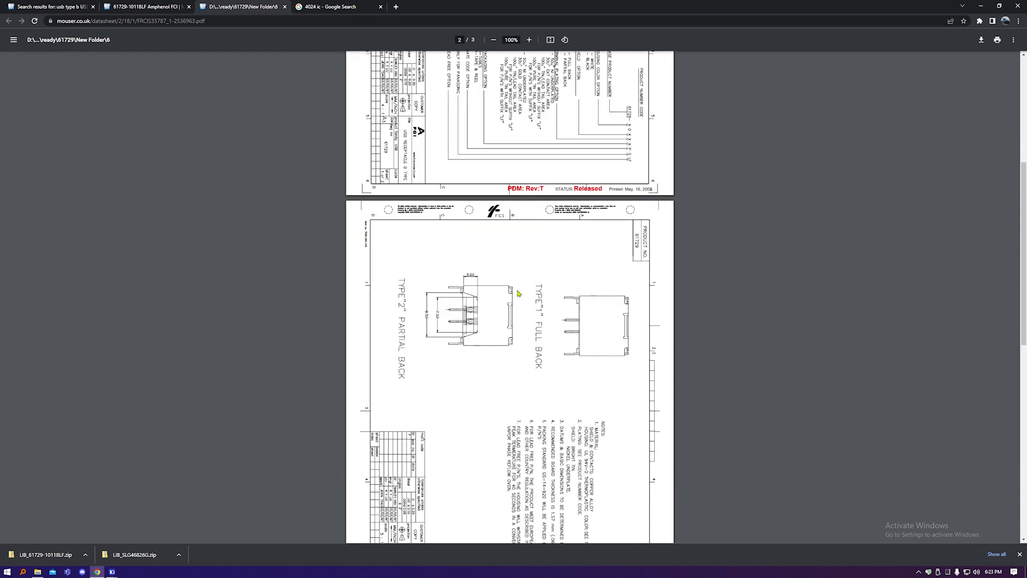
{"action": "scroll", "coordinate": [518, 293], "scroll_direction": "up", "scroll_amount": 5}
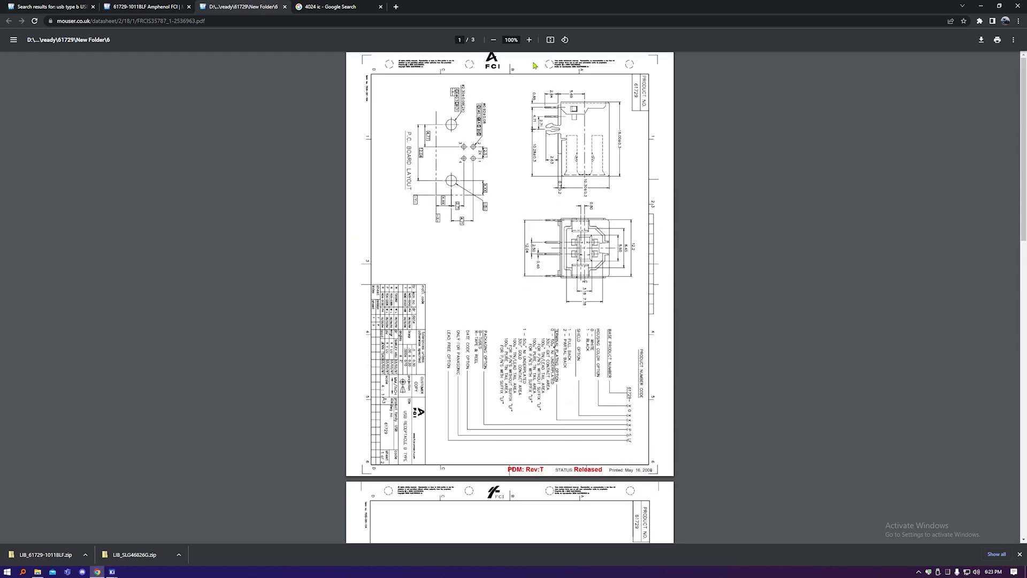
{"action": "left_click", "coordinate": [564, 40]}
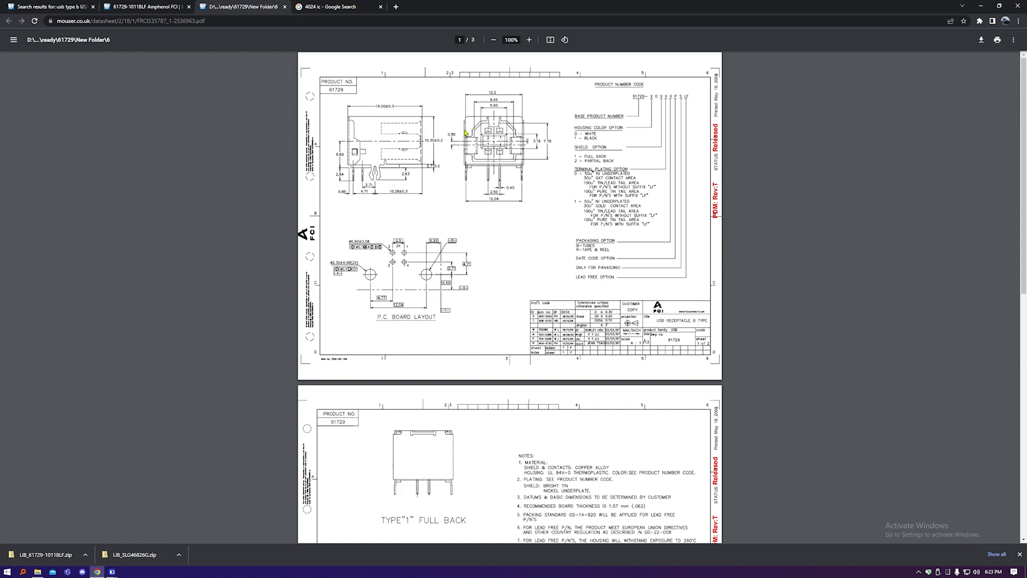
{"action": "scroll", "coordinate": [465, 132], "scroll_direction": "up", "scroll_amount": 5, "text": "ctrl"}
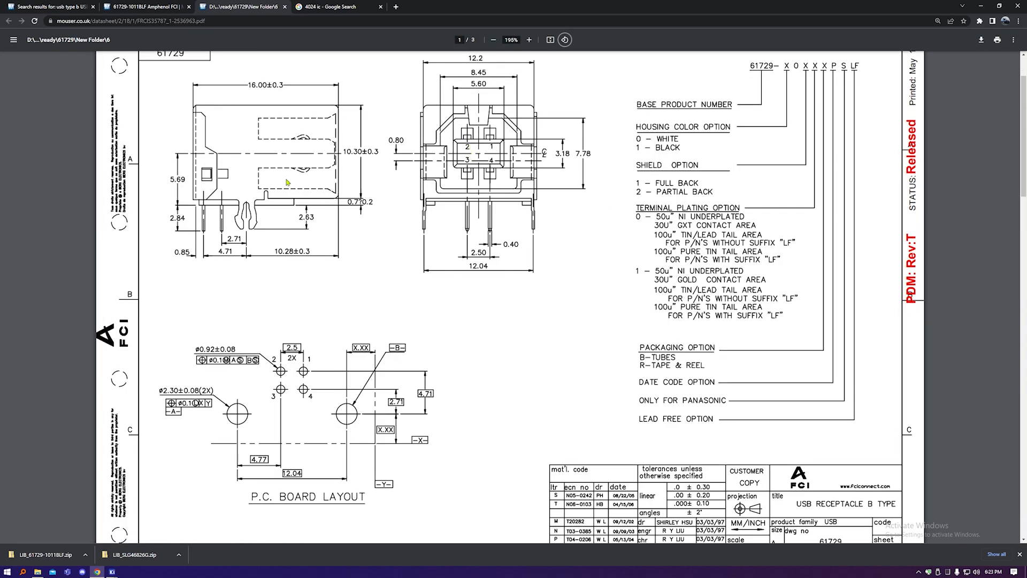
{"action": "scroll", "coordinate": [294, 196], "scroll_direction": "down", "scroll_amount": 3}
{"action": "scroll", "coordinate": [297, 196], "scroll_direction": "down", "scroll_amount": 6}
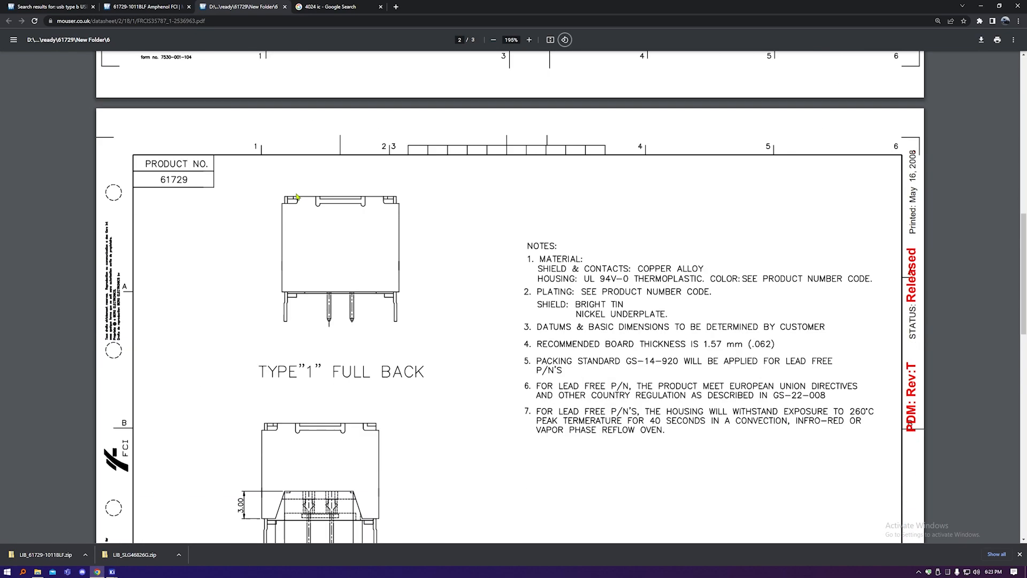
{"action": "scroll", "coordinate": [339, 256], "scroll_direction": "up", "scroll_amount": 6}
{"action": "scroll", "coordinate": [343, 241], "scroll_direction": "up", "scroll_amount": 2, "text": "ctrl"}
{"action": "scroll", "coordinate": [342, 241], "scroll_direction": "down", "scroll_amount": 1, "text": "ctrl"}
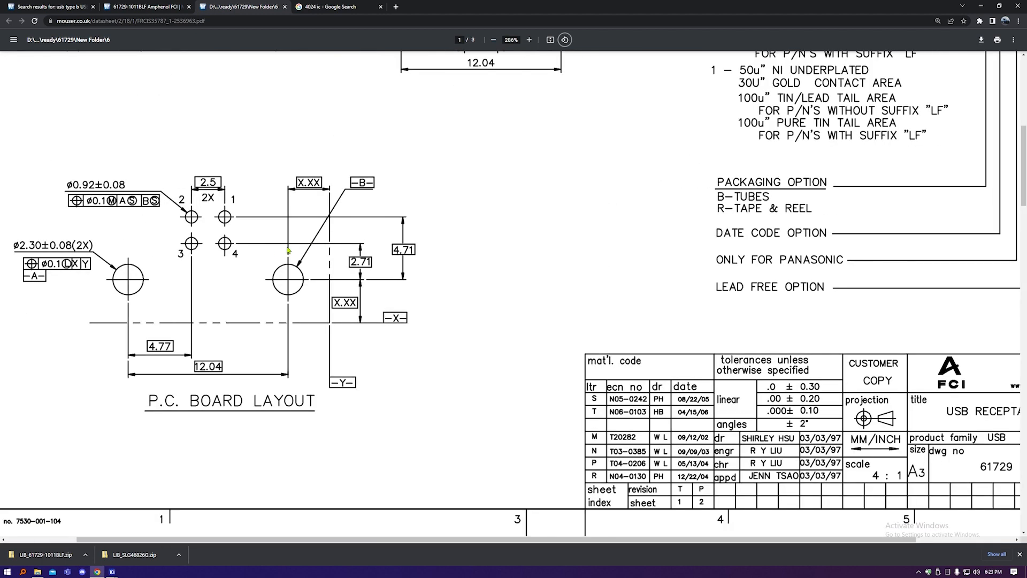
{"action": "scroll", "coordinate": [274, 250], "scroll_direction": "down", "scroll_amount": 1, "text": "ctrl"}
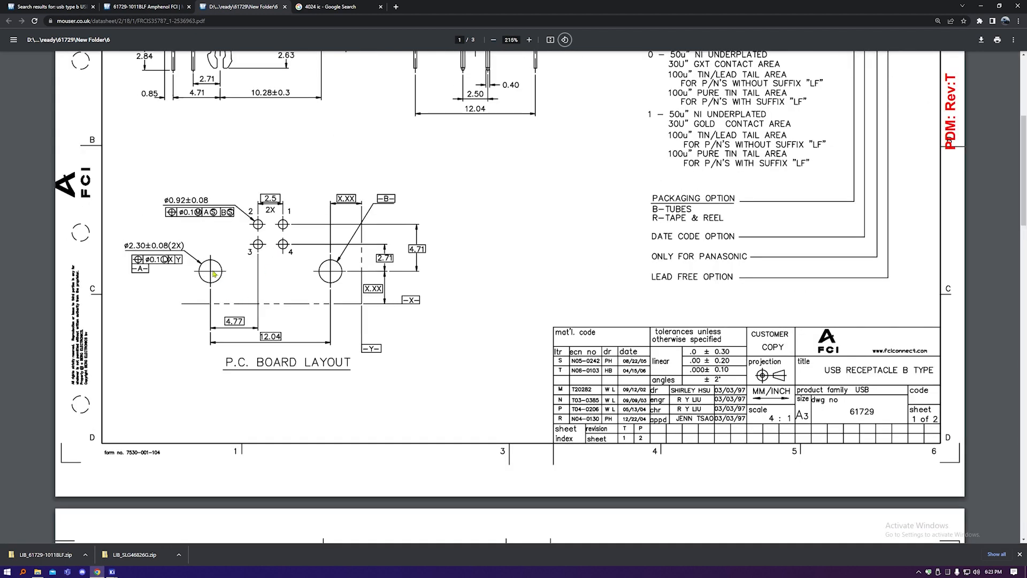